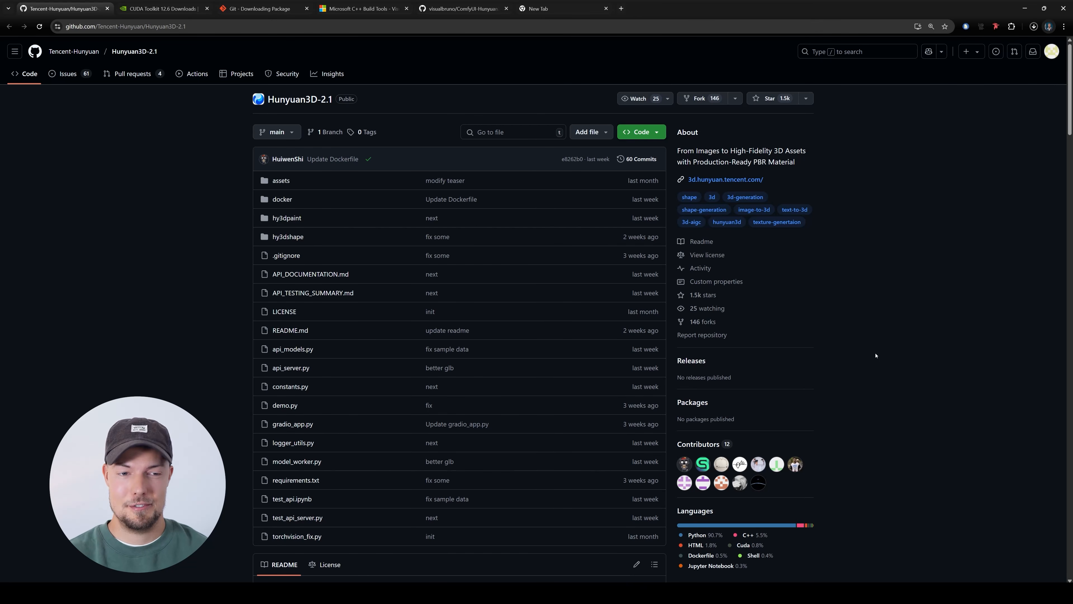
# - Open the online Hunyuan3D-2.1 demo from the README and load example images from its Image to 3D Gallery
pyautogui.scroll(-10, 876, 355)
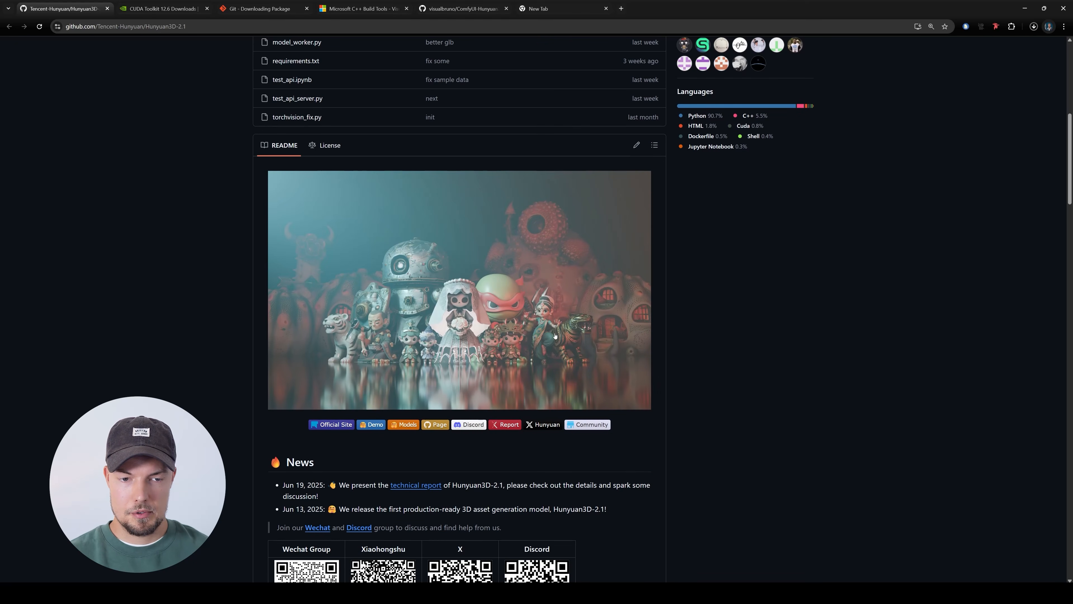
pyautogui.click(365, 425)
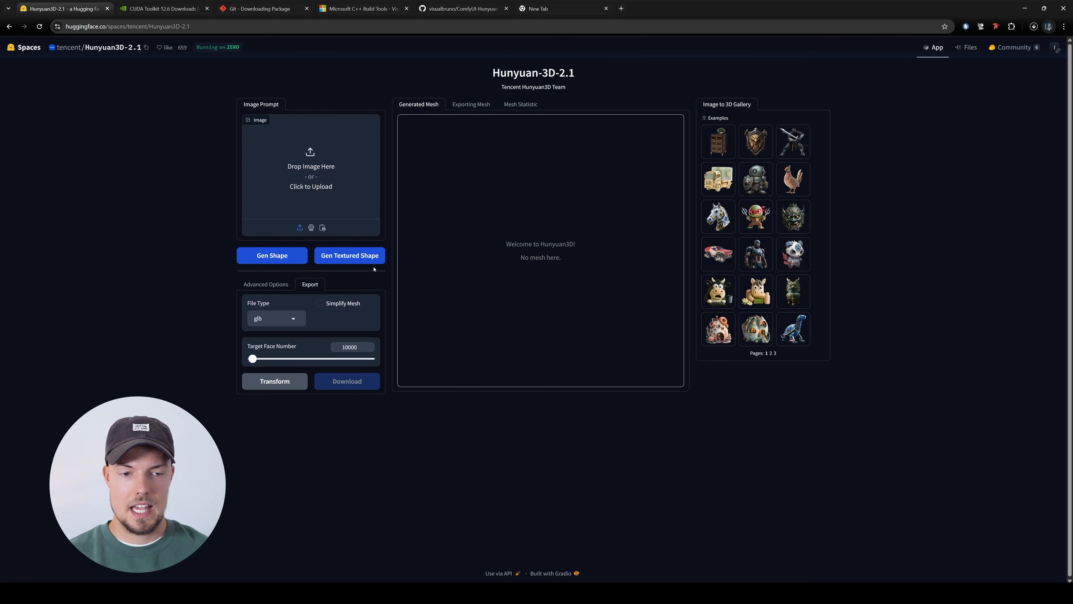
pyautogui.click(753, 227)
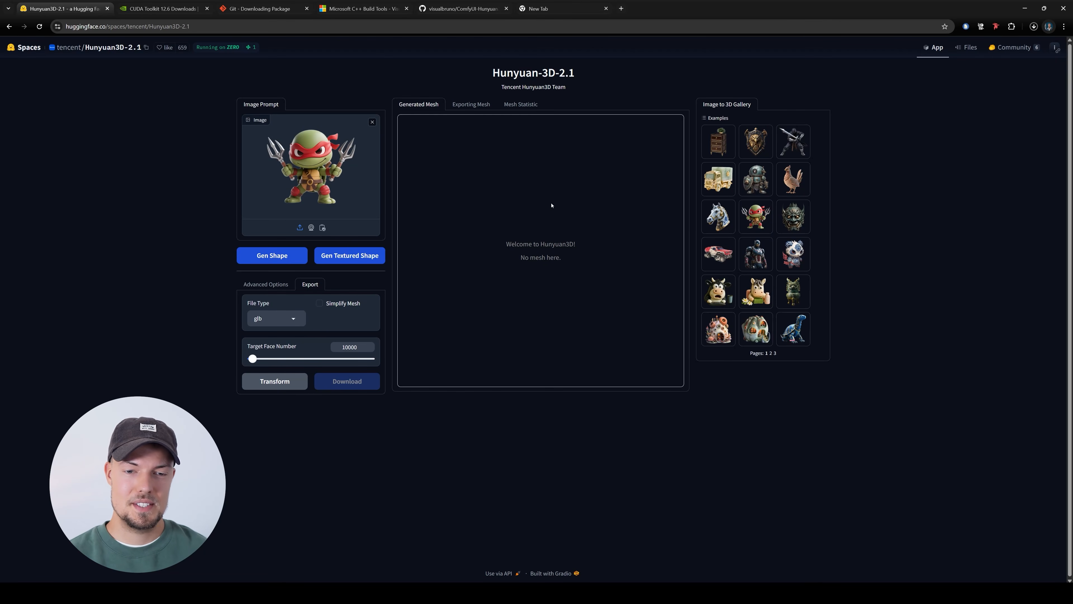
pyautogui.click(721, 257)
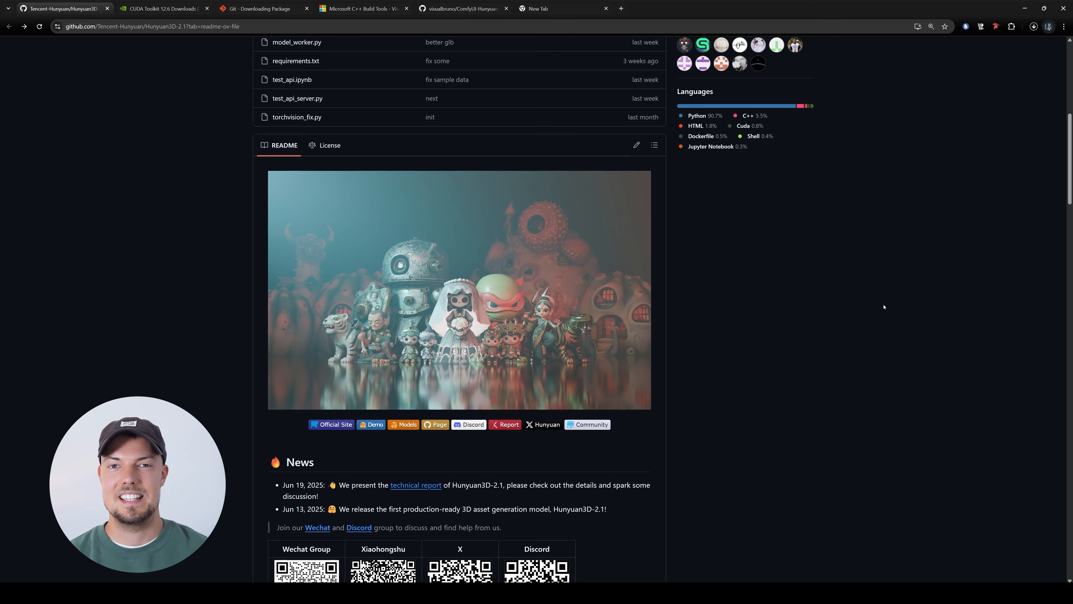
# - Open the ComfyUI-Hunyuan3d-2-1 repository from the README's Community Contribution Leaderboard and look over its page
pyautogui.scroll(-10, 884, 307)
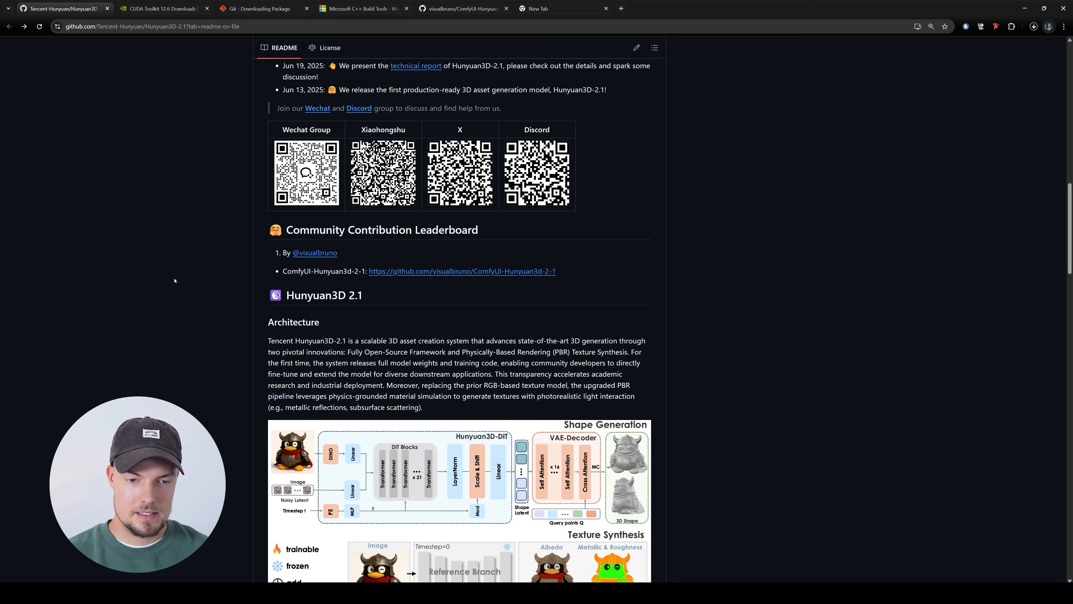
pyautogui.moveTo(286, 229); pyautogui.dragTo(480, 230)
pyautogui.click(636, 325)
pyautogui.scroll(1, 636, 325)
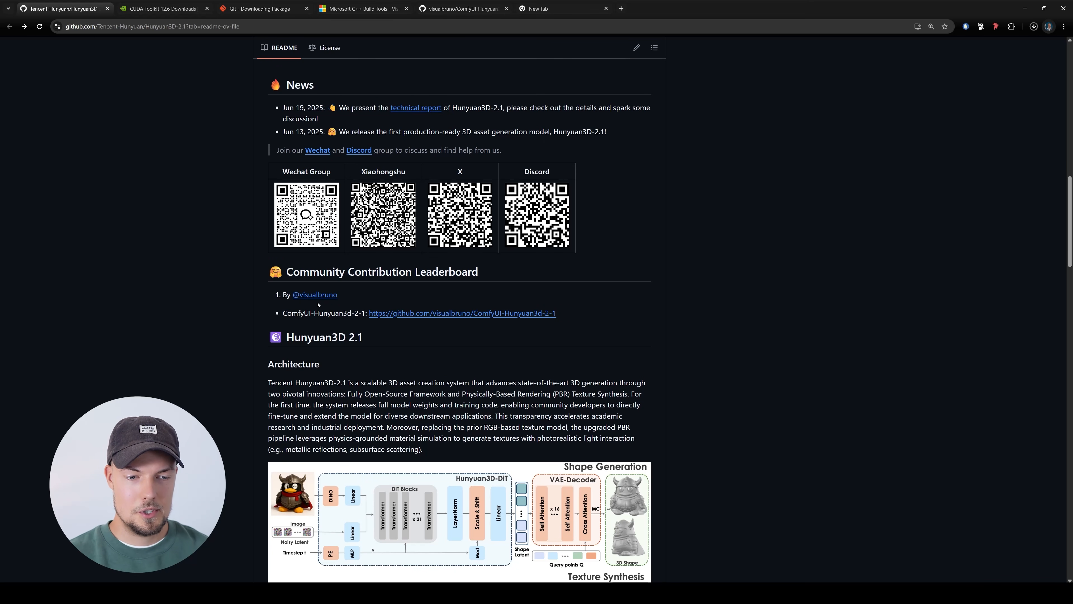
pyautogui.moveTo(288, 314); pyautogui.dragTo(366, 314)
pyautogui.click(759, 330)
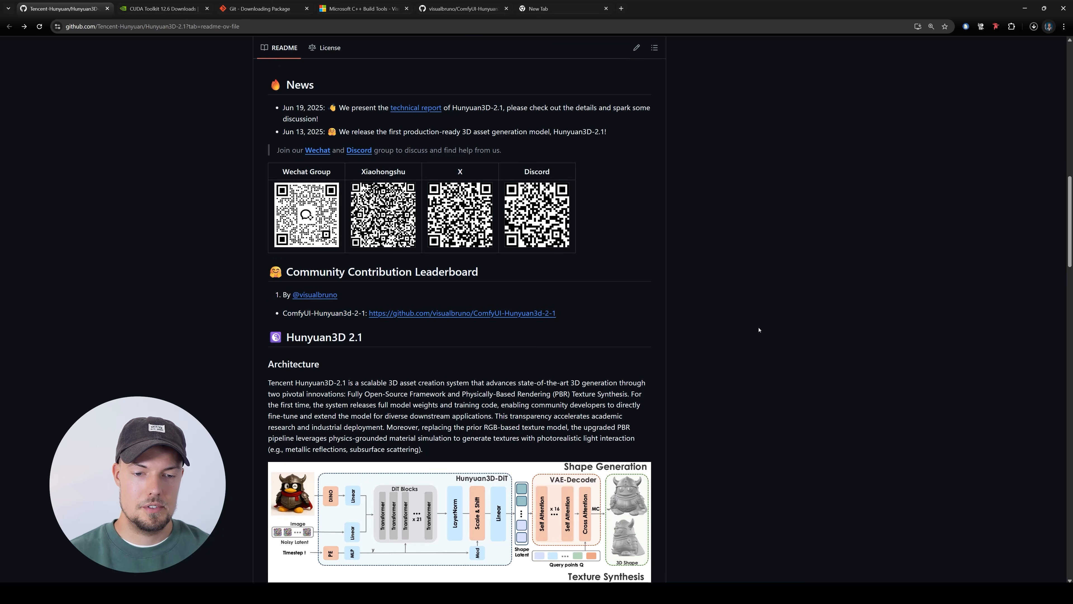
pyautogui.click(445, 317)
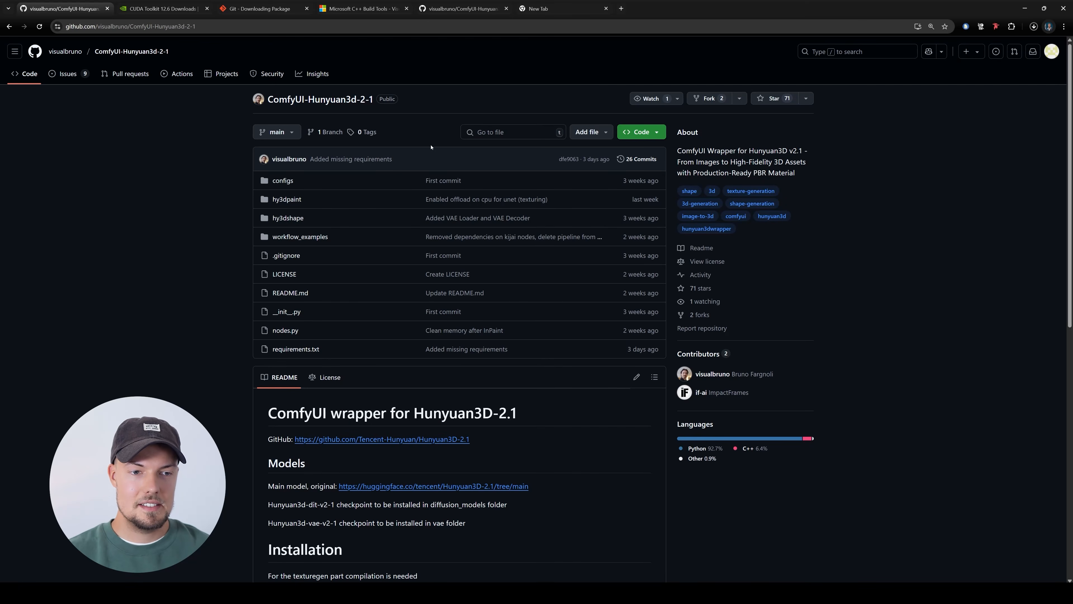
pyautogui.moveTo(288, 161)
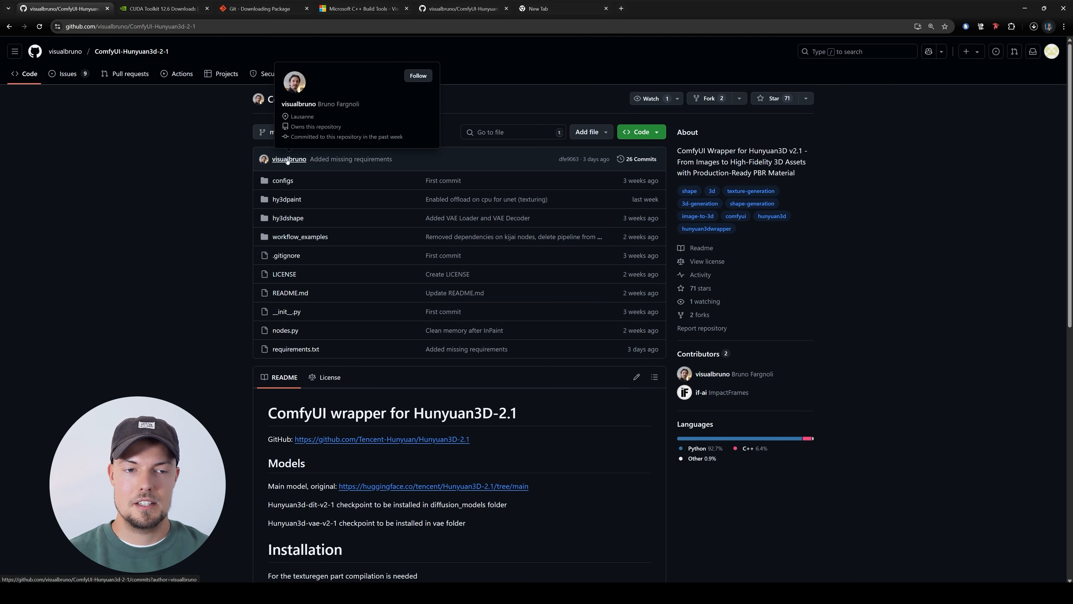
pyautogui.scroll(-1, 936, 320)
pyautogui.scroll(1, 934, 305)
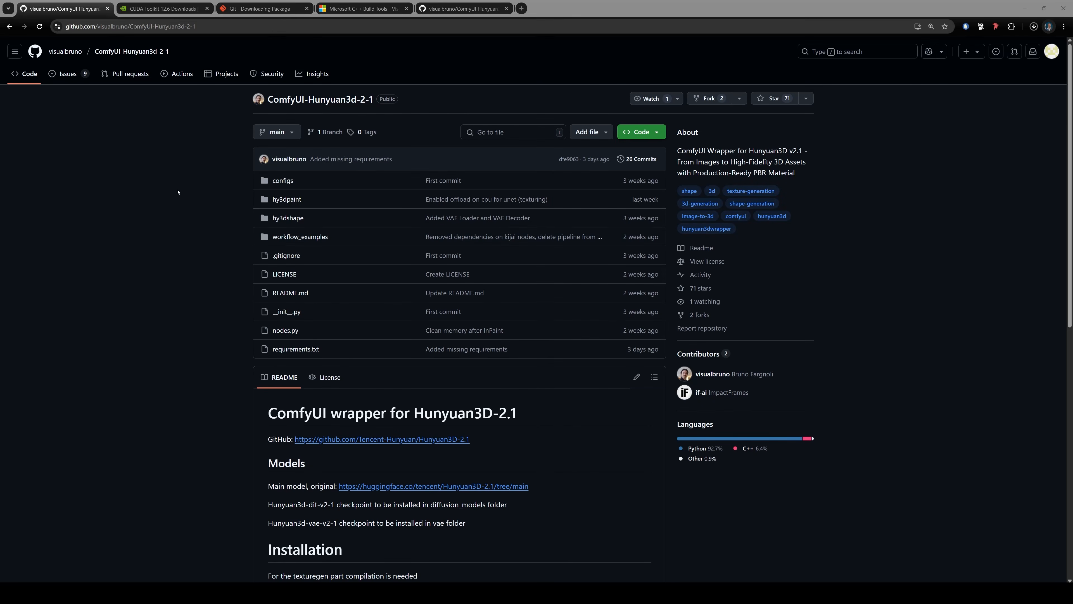
# - Review the CUDA Toolkit 12.6 download page and its base installer for Windows 11 x86_64
pyautogui.click(160, 8)
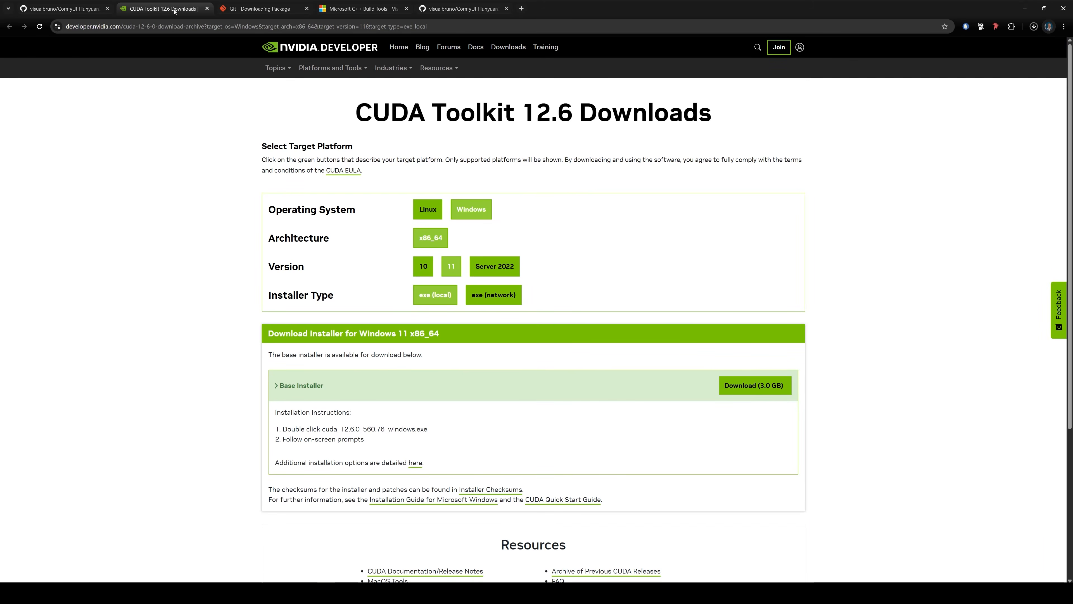
pyautogui.moveTo(355, 112); pyautogui.dragTo(514, 114)
pyautogui.click(831, 143)
pyautogui.moveTo(355, 113); pyautogui.dragTo(522, 113)
pyautogui.click(869, 163)
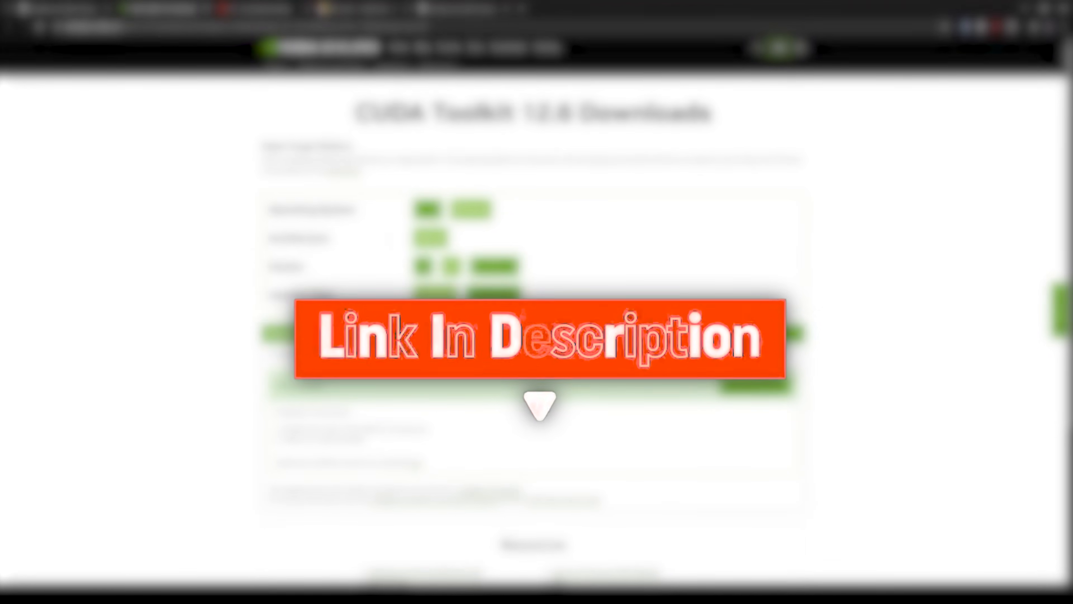
pyautogui.scroll(-1, 473, 172)
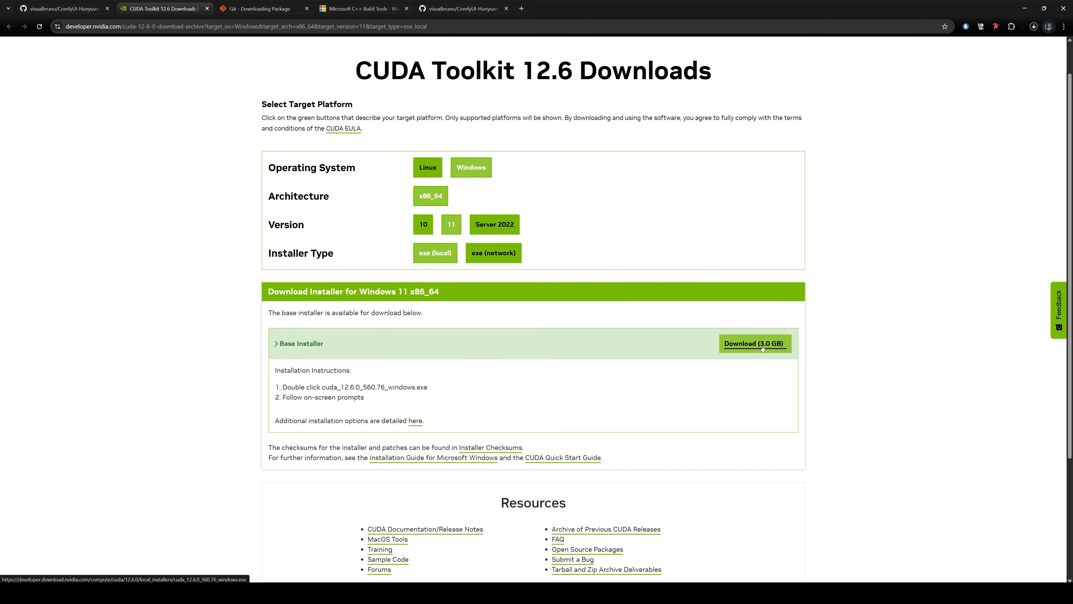
# - Review the Standalone Installer options on the Git for Windows download page
pyautogui.click(260, 8)
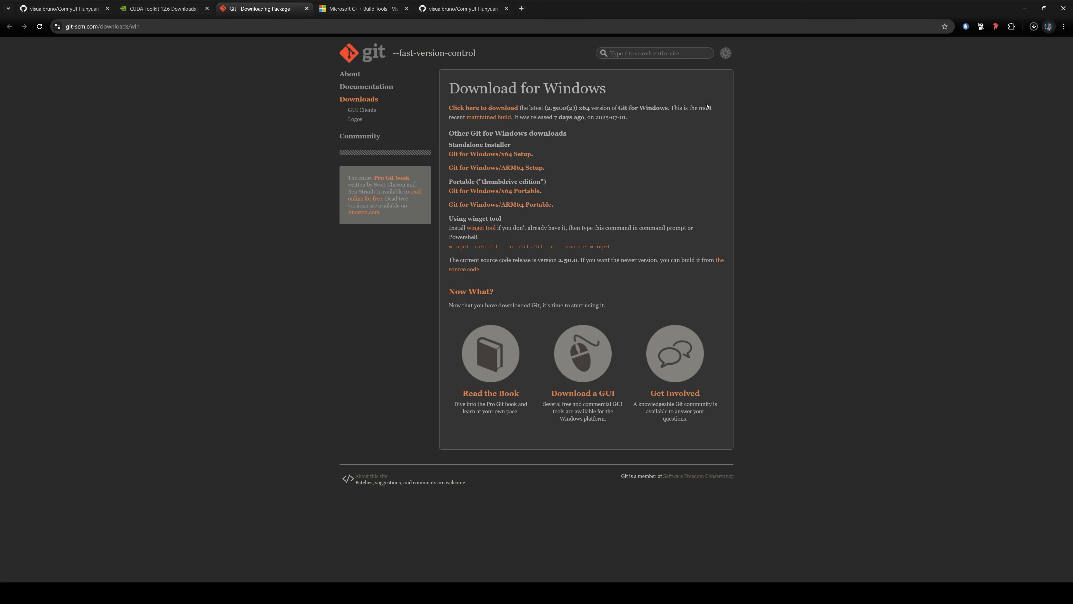
pyautogui.doubleClick(457, 145)
pyautogui.moveTo(457, 145); pyautogui.dragTo(575, 142)
pyautogui.click(628, 144)
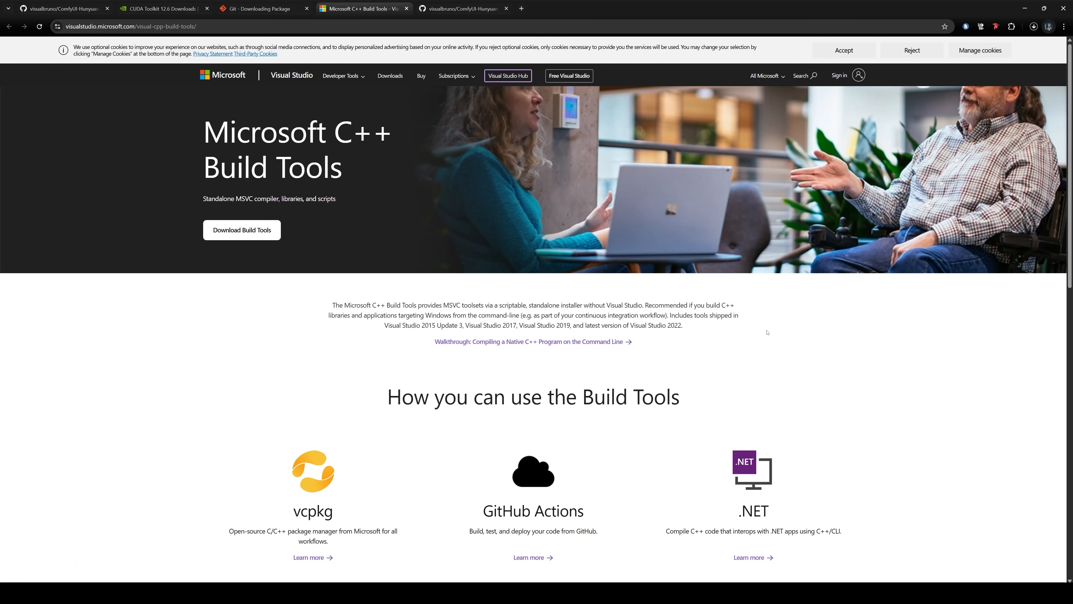
# - Download the Microsoft C++ Build Tools, run the vs_BuildTools installer and continue past its initial setup notice
pyautogui.scroll(-1, 804, 293)
pyautogui.scroll(1, 803, 293)
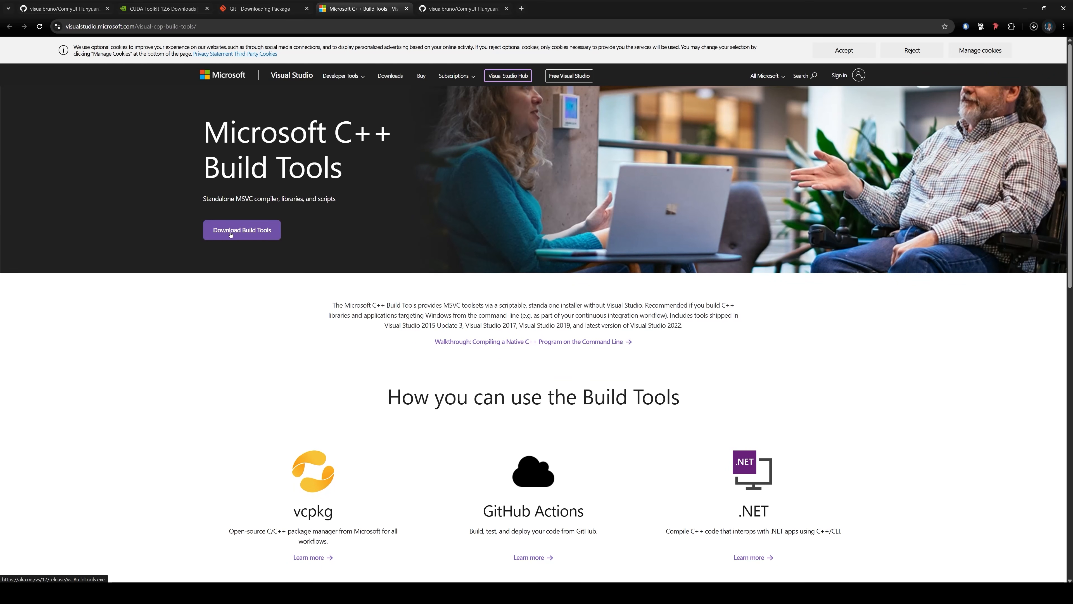
pyautogui.click(260, 238)
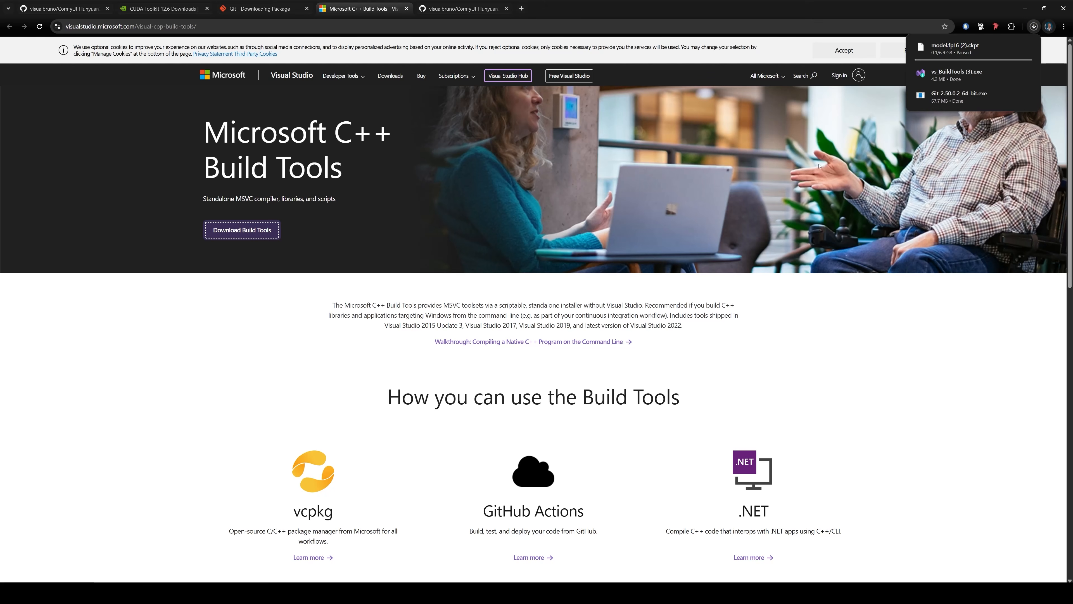
pyautogui.click(974, 77)
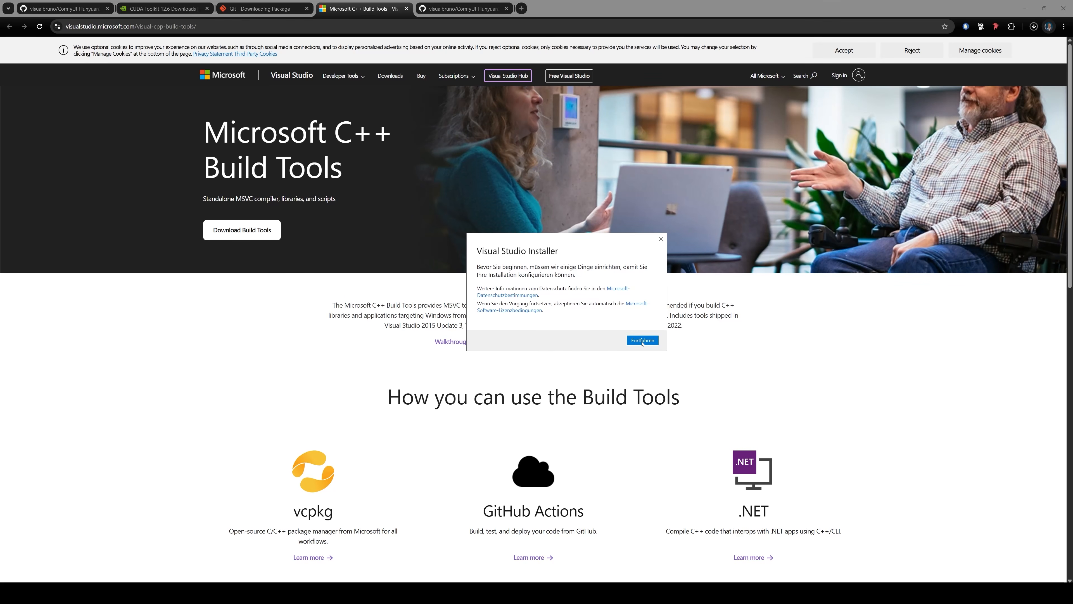
pyautogui.click(643, 340)
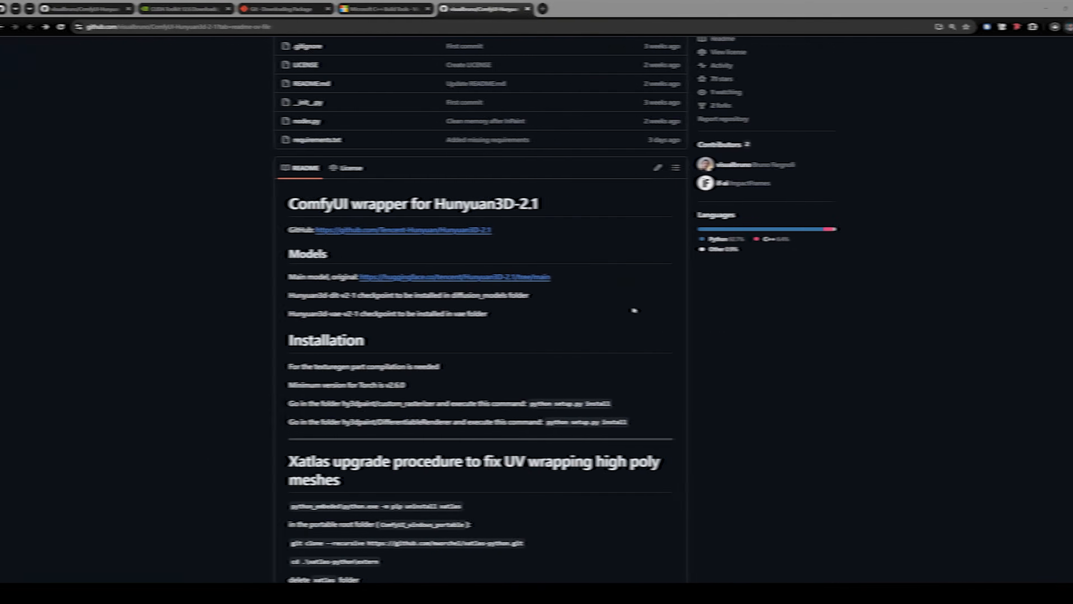
# - Look over the contents of the ComfyUI_windows_portable folder on Volume (F:)
pyautogui.scroll(5, 618, 335)
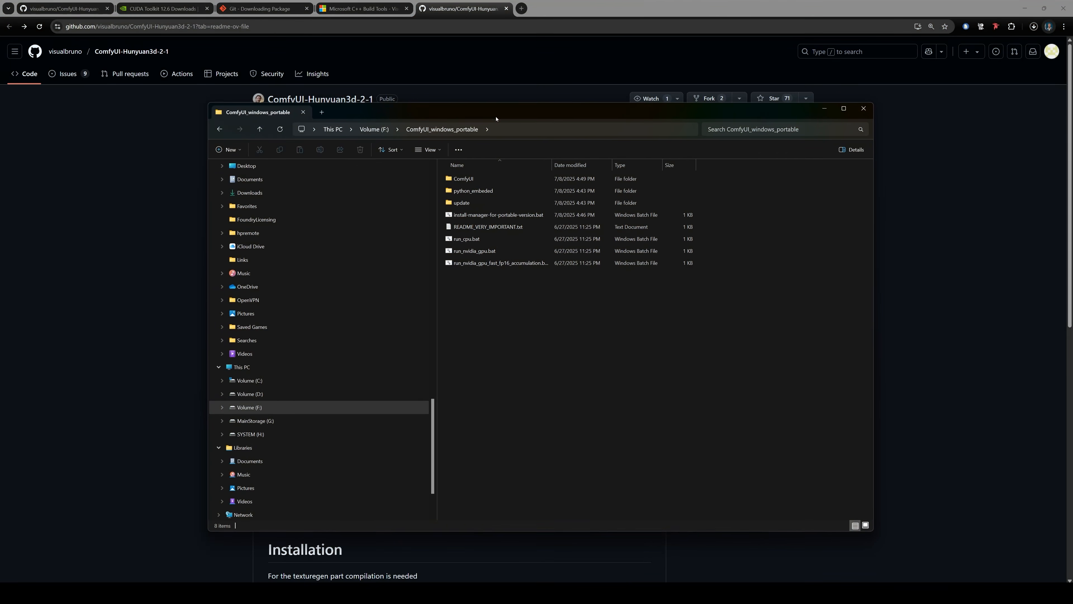
pyautogui.moveTo(484, 114)
pyautogui.mouseDown()
pyautogui.moveTo(488, 126)
pyautogui.moveTo(470, 121)
pyautogui.mouseUp()
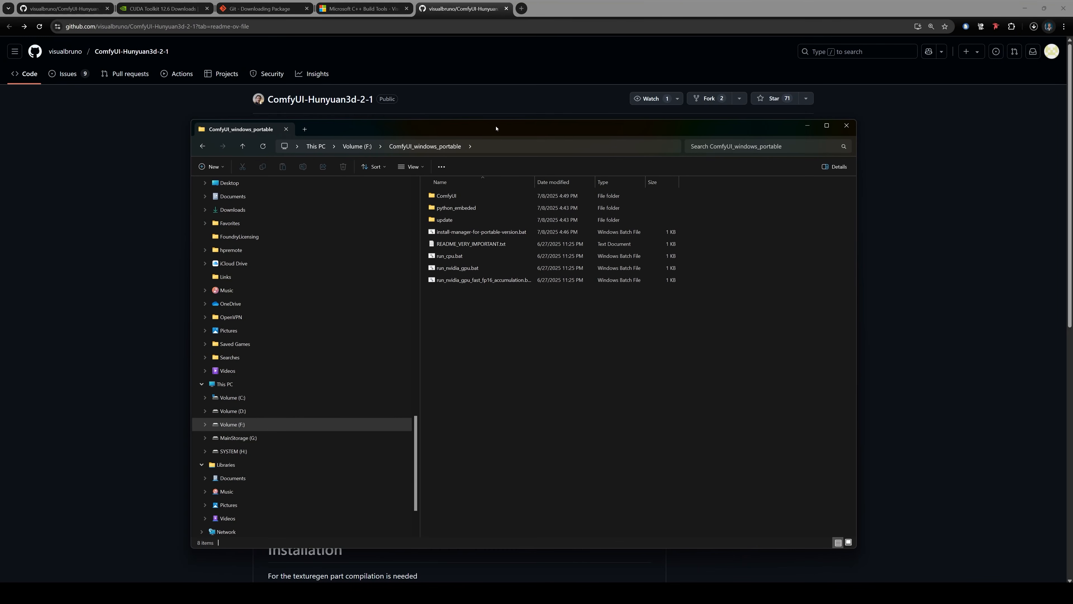
pyautogui.moveTo(500, 128); pyautogui.dragTo(493, 130)
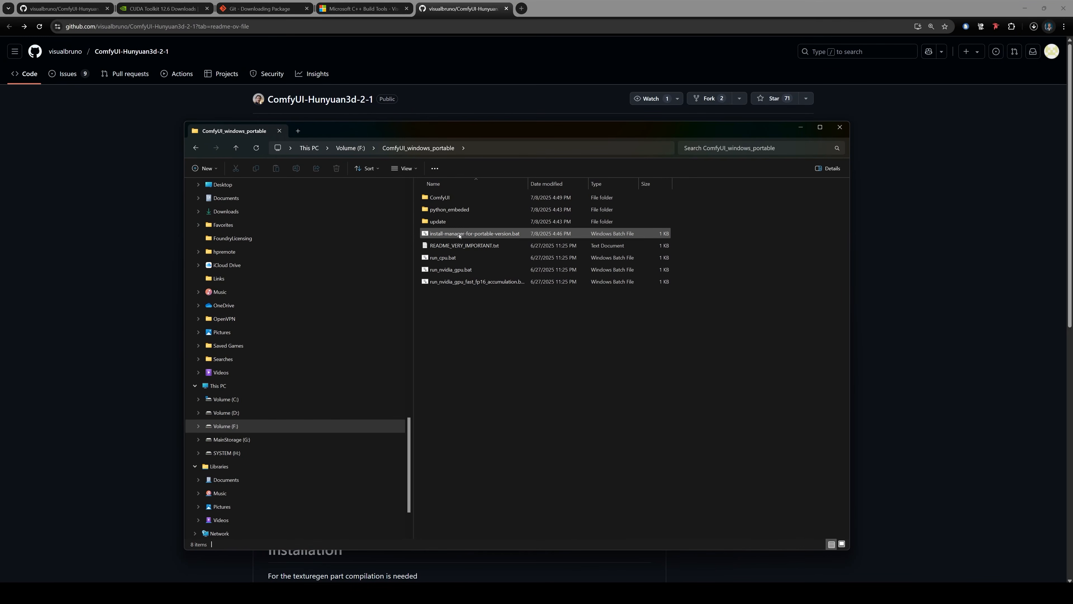
pyautogui.moveTo(496, 321); pyautogui.dragTo(461, 198)
pyautogui.click(568, 338)
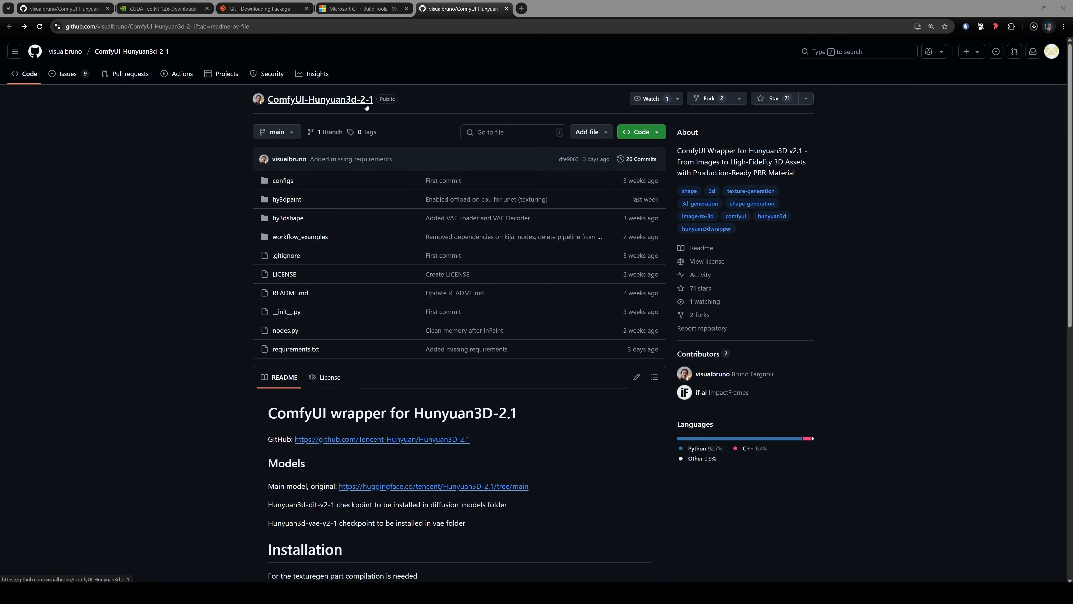
# - Open the custom_nodes folder inside ComfyUI_windows_portable\ComfyUI
pyautogui.scroll(-1, 612, 418)
pyautogui.scroll(1, 409, 331)
pyautogui.moveTo(0, 171); pyautogui.dragTo(598, 102)
pyautogui.click(468, 178)
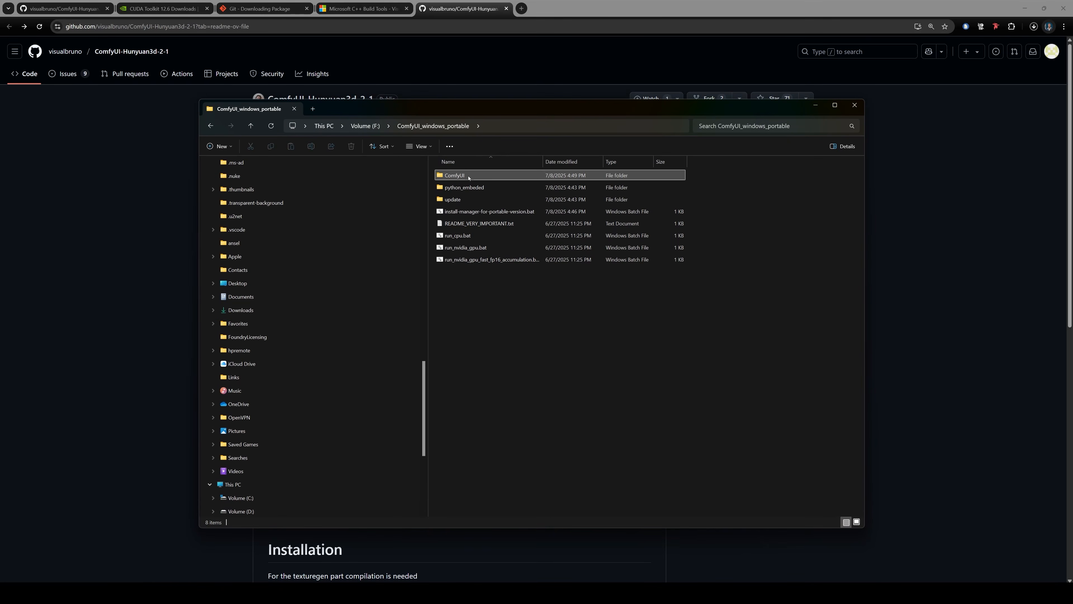
pyautogui.doubleClick(468, 178)
pyautogui.click(834, 105)
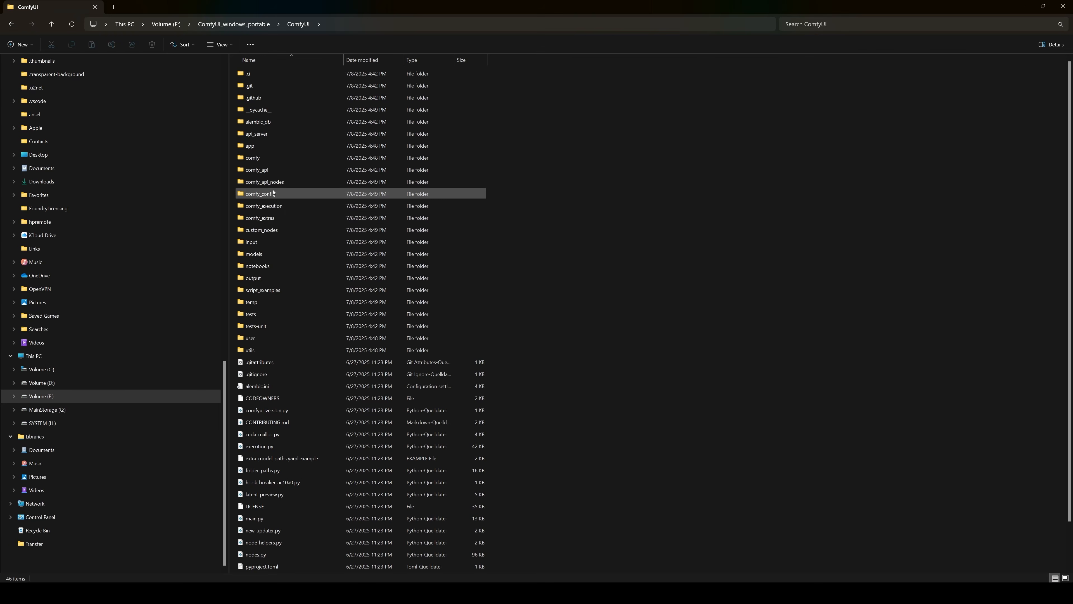
pyautogui.doubleClick(285, 229)
pyautogui.moveTo(486, 6); pyautogui.dragTo(527, 115)
# - Open a command prompt with cmd in the custom_nodes folder and place its window beside the folder listing
pyautogui.click(566, 123)
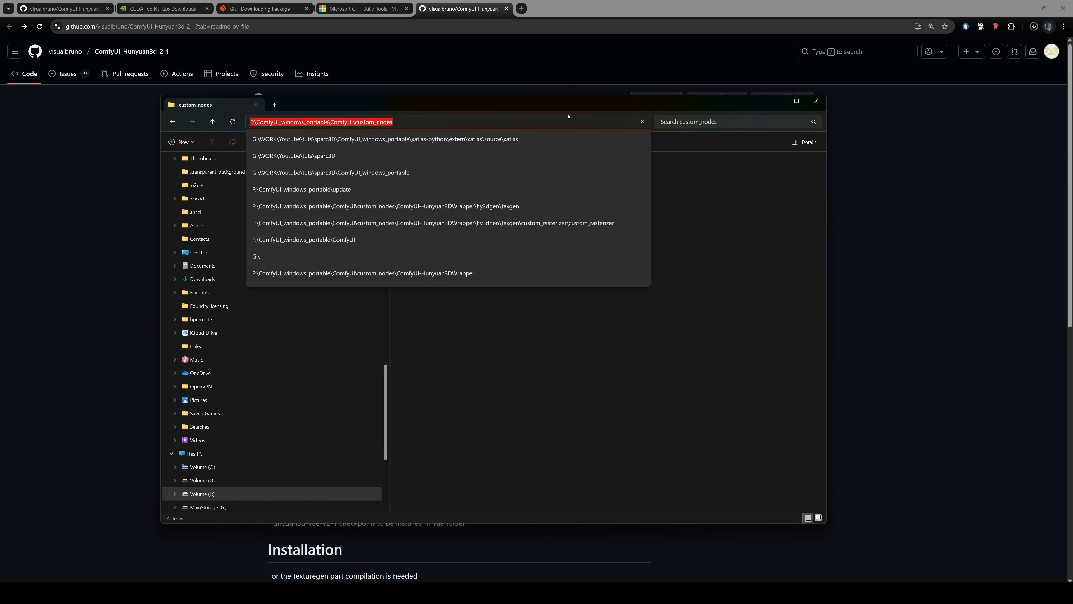
pyautogui.write('cmd')
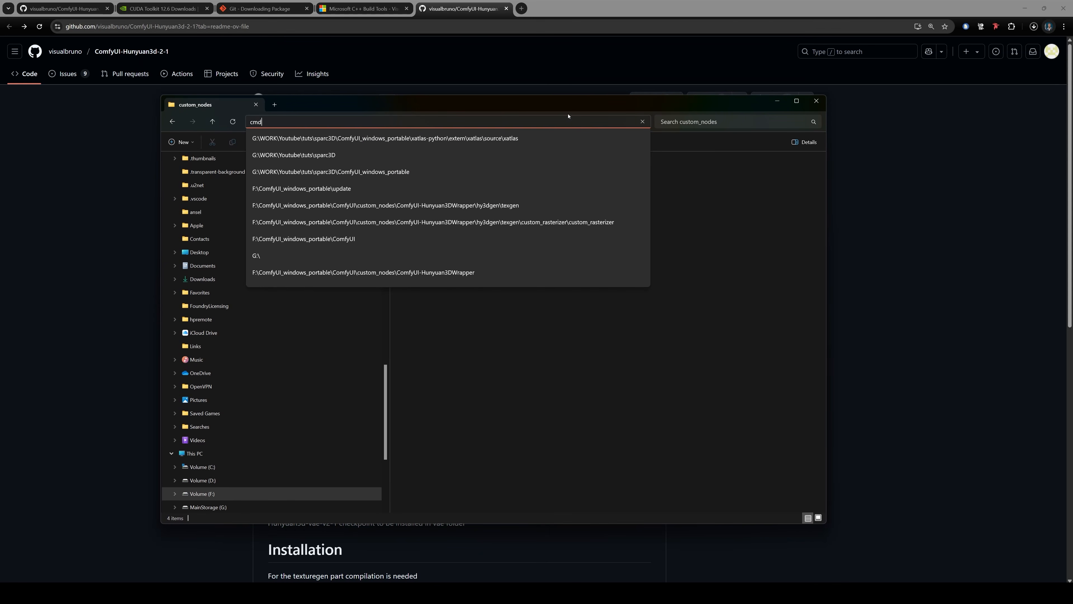
pyautogui.press('Return')
pyautogui.moveTo(297, 117); pyautogui.dragTo(648, 164)
pyautogui.moveTo(472, 195); pyautogui.dragTo(665, 196)
pyautogui.rightClick(699, 195)
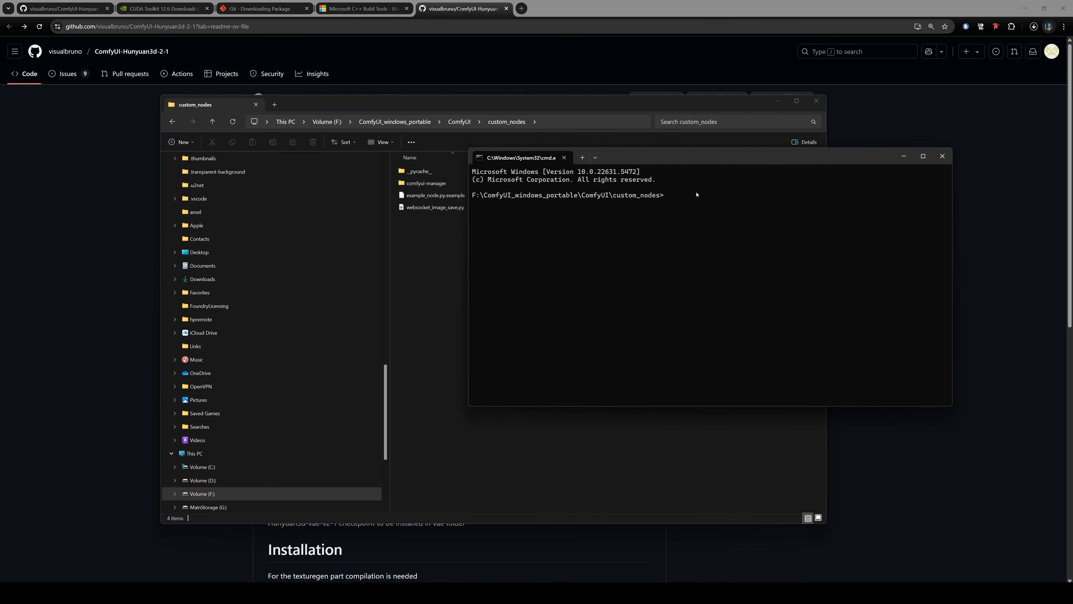
pyautogui.moveTo(616, 152); pyautogui.dragTo(609, 184)
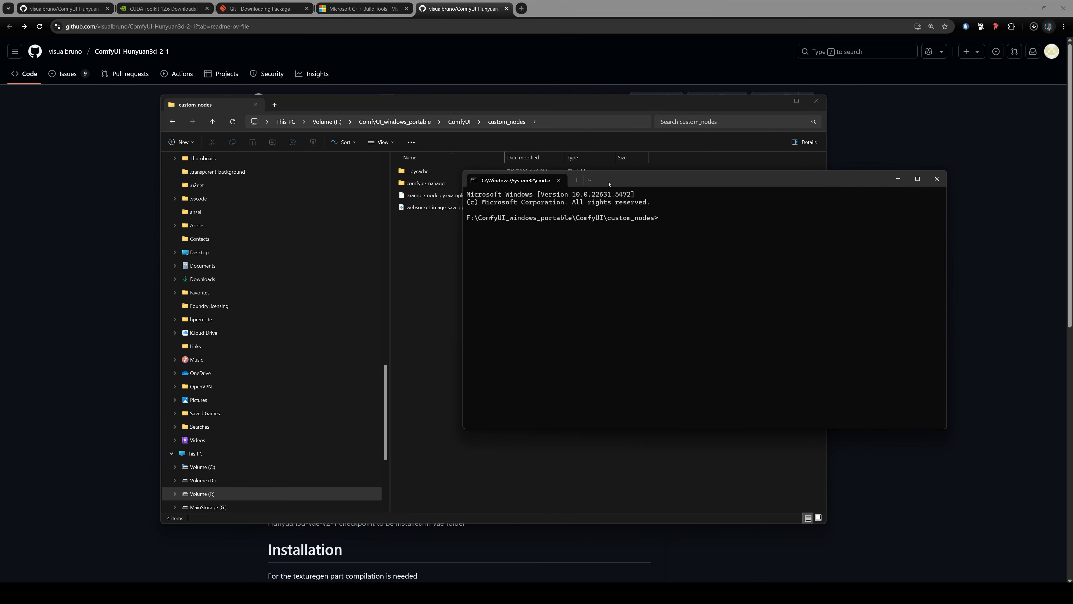
pyautogui.moveTo(466, 218); pyautogui.dragTo(737, 192)
pyautogui.rightClick(637, 221)
pyautogui.click(777, 101)
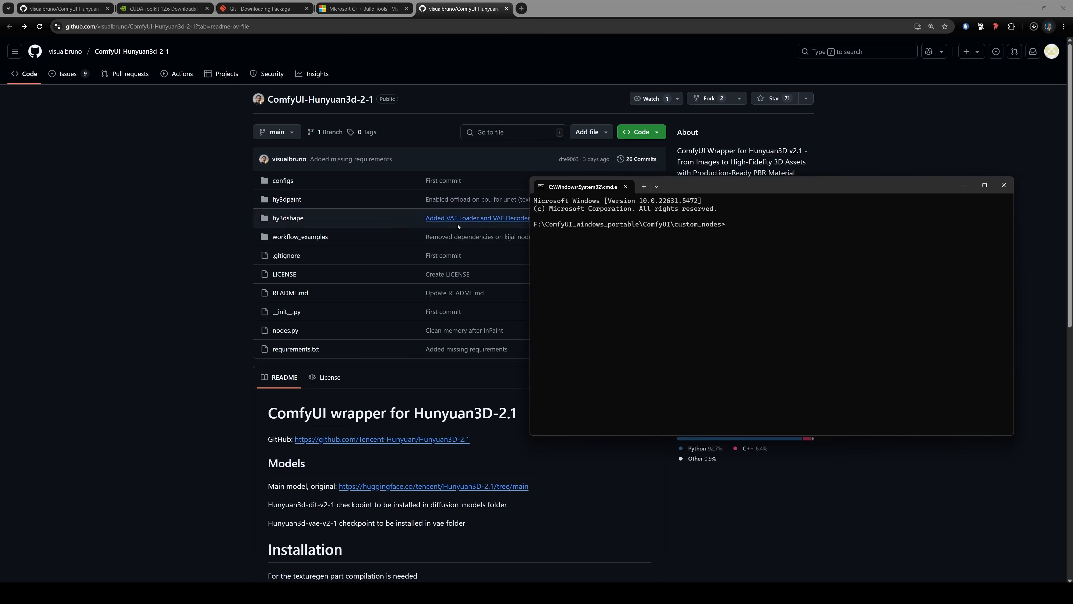
pyautogui.click(213, 295)
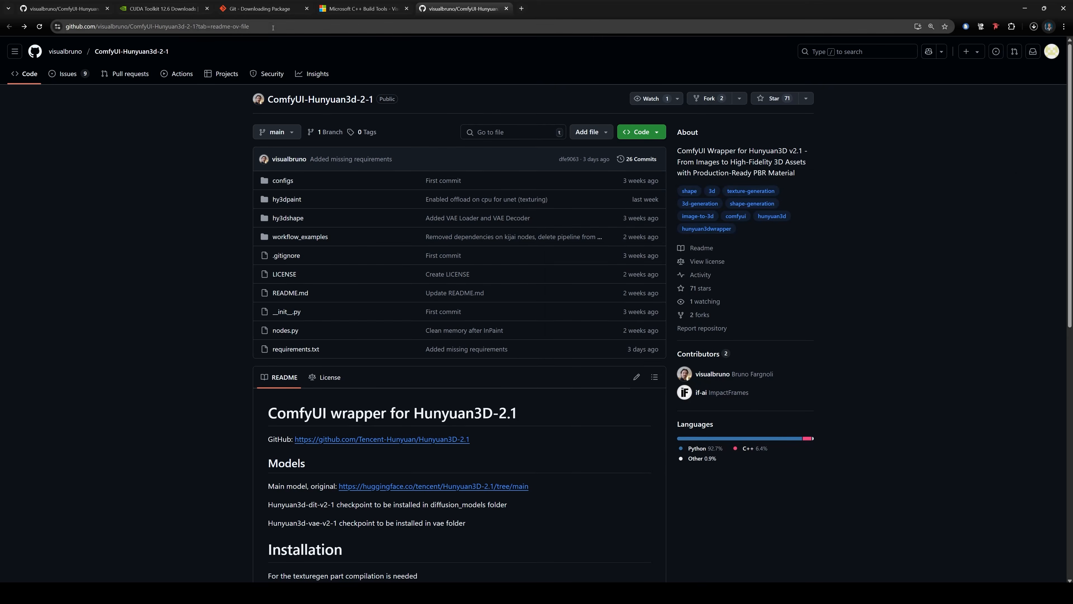
pyautogui.click(207, 27)
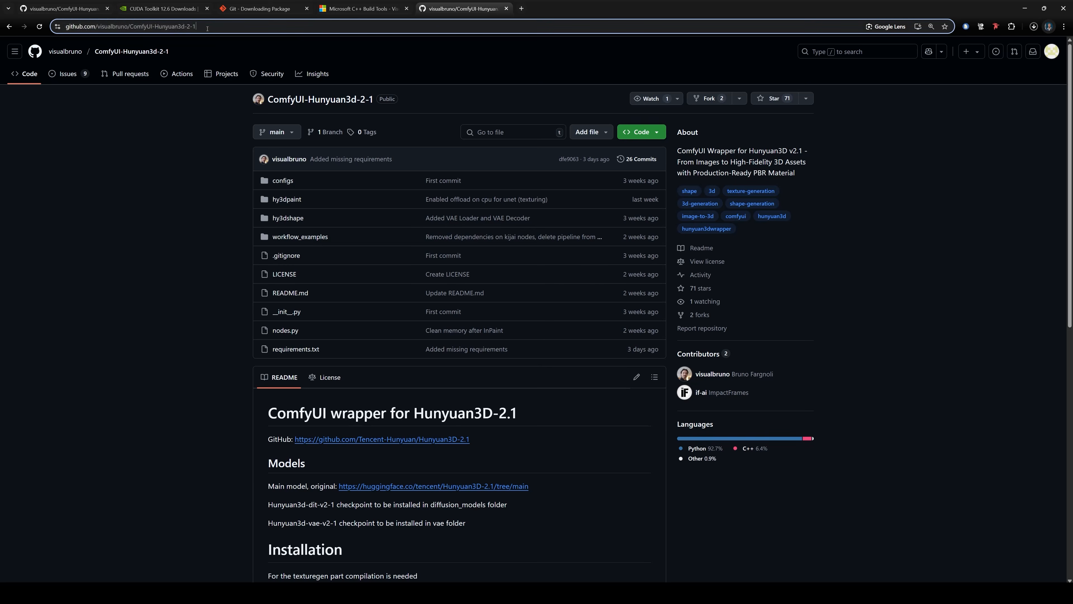
pyautogui.click(188, 28)
pyautogui.moveTo(215, 26); pyautogui.dragTo(62, 29)
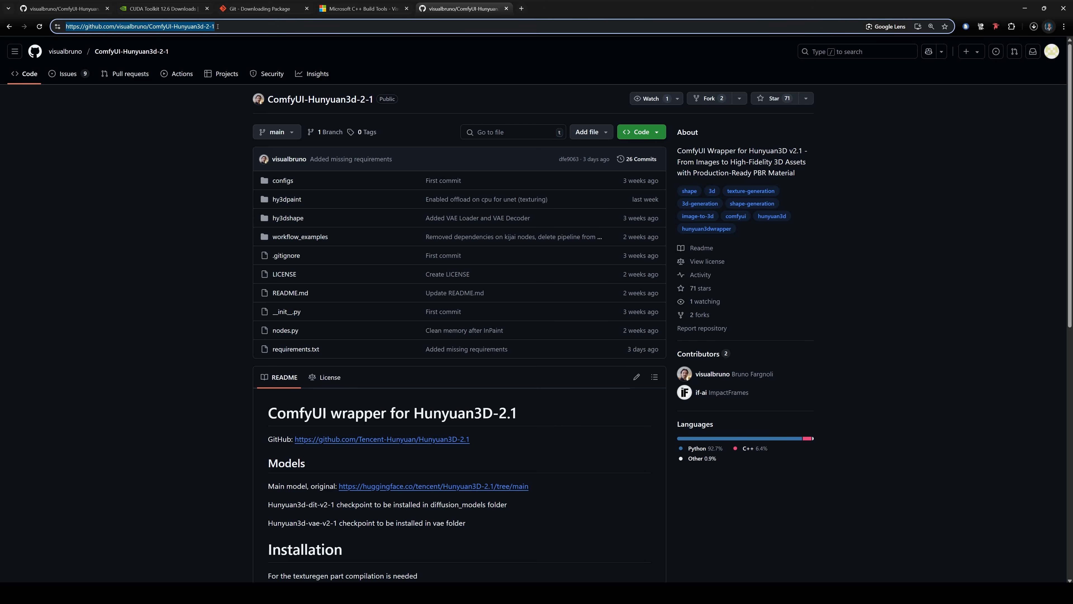
pyautogui.hotkey('alt', 'Tab')
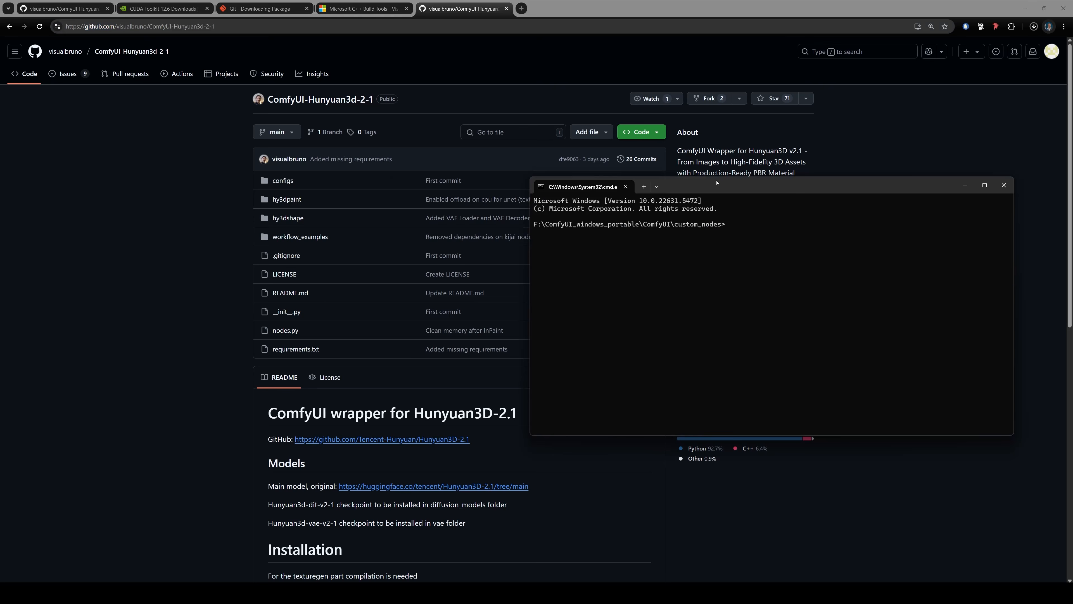
pyautogui.hotkey('ctrl', 'v')
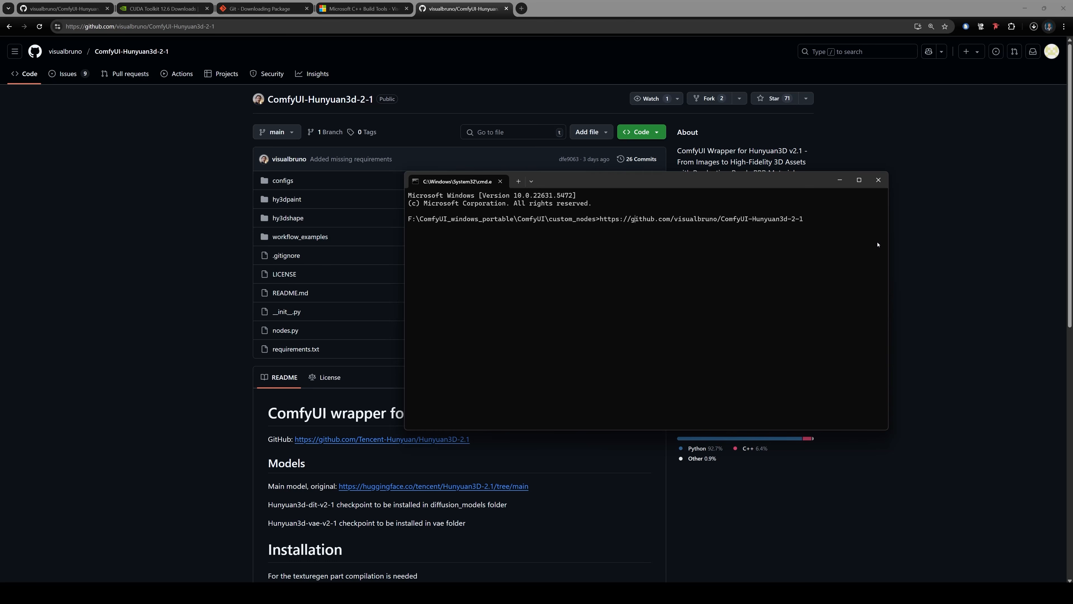
pyautogui.press('Home')
pyautogui.write('git clione')
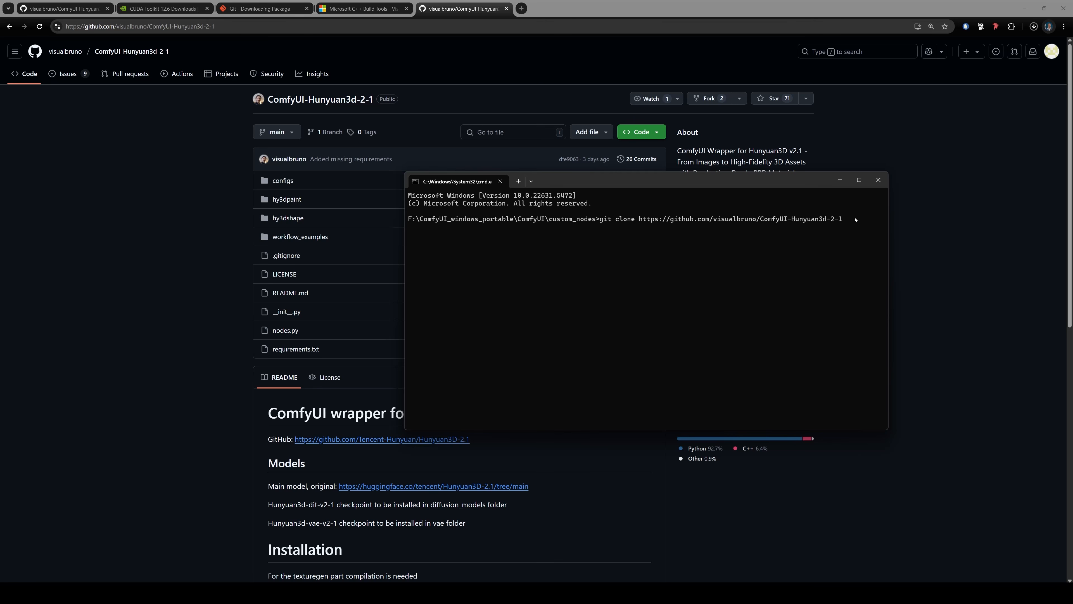
pyautogui.press('Return')
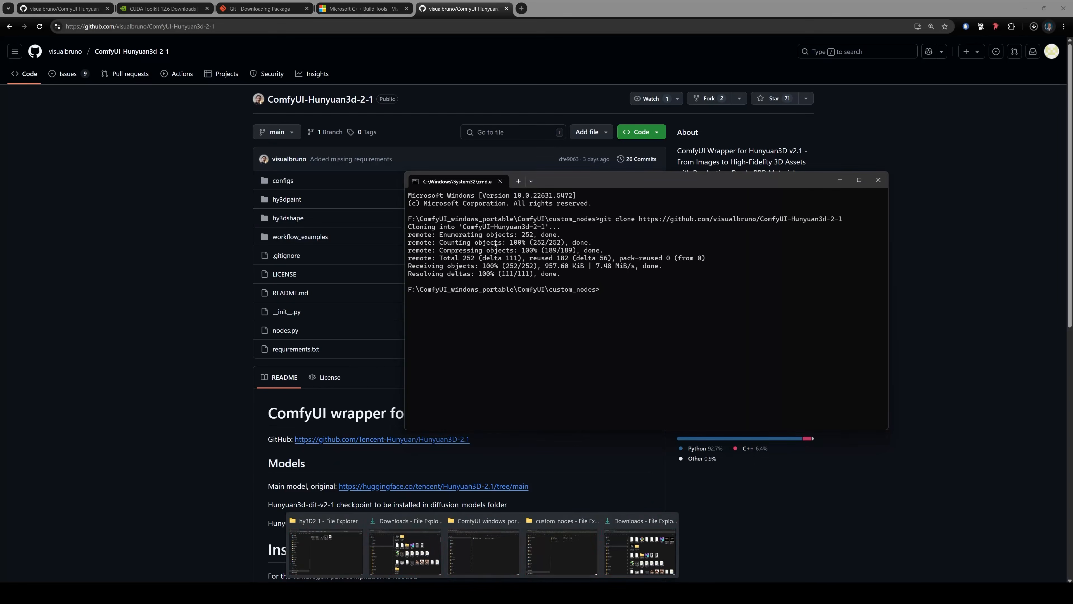
# - Check the cloned ComfyUI-Hunyuan3d-2-1 folder inside custom_nodes and look over its files and subfolders
pyautogui.moveTo(479, 227); pyautogui.dragTo(547, 227)
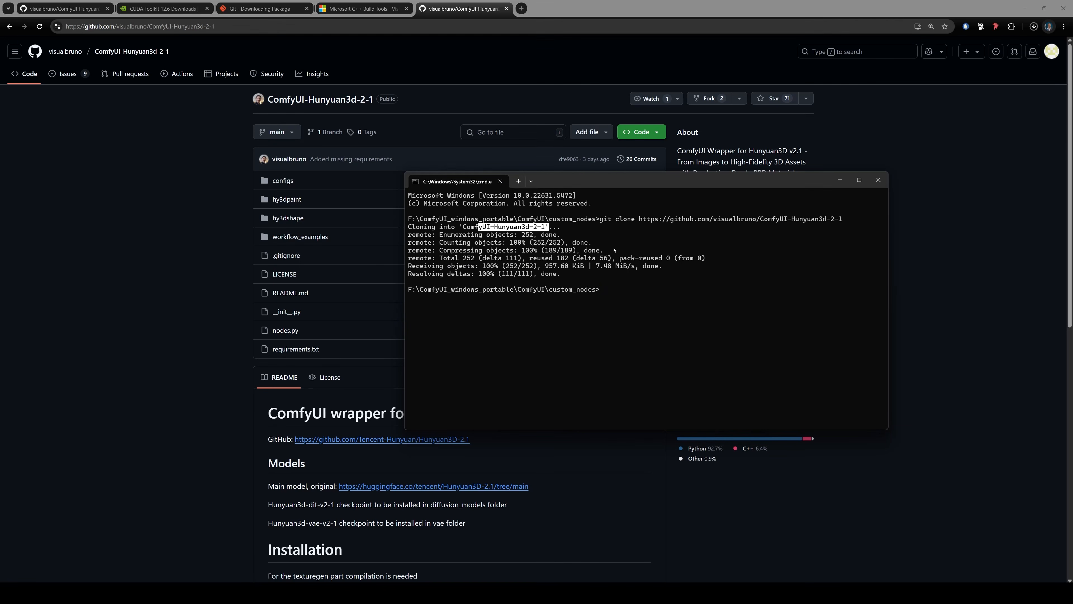
pyautogui.hotkey('ctrl', 'c')
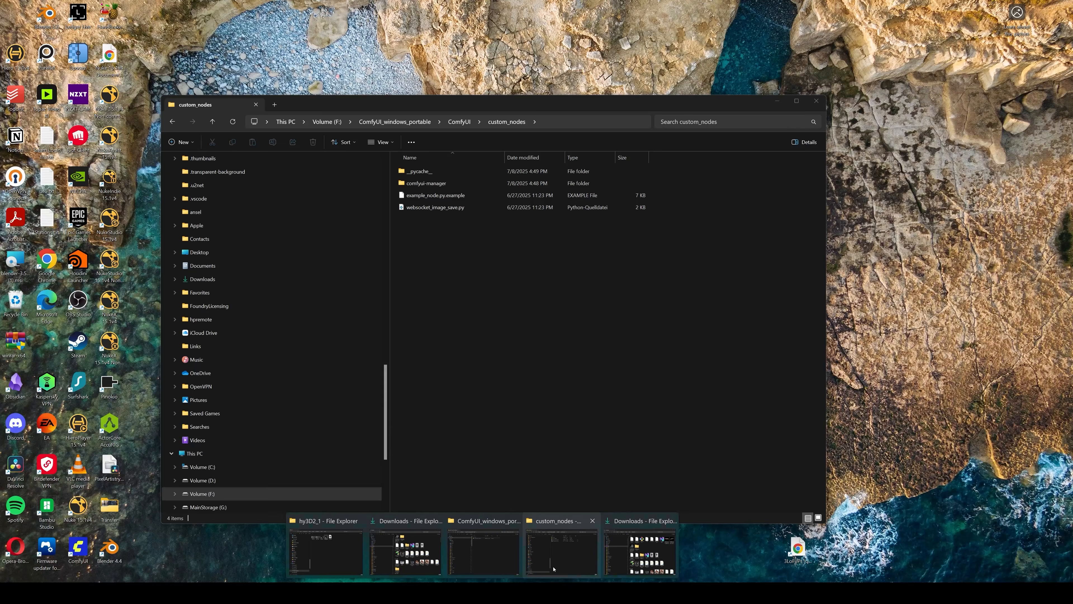
pyautogui.click(492, 551)
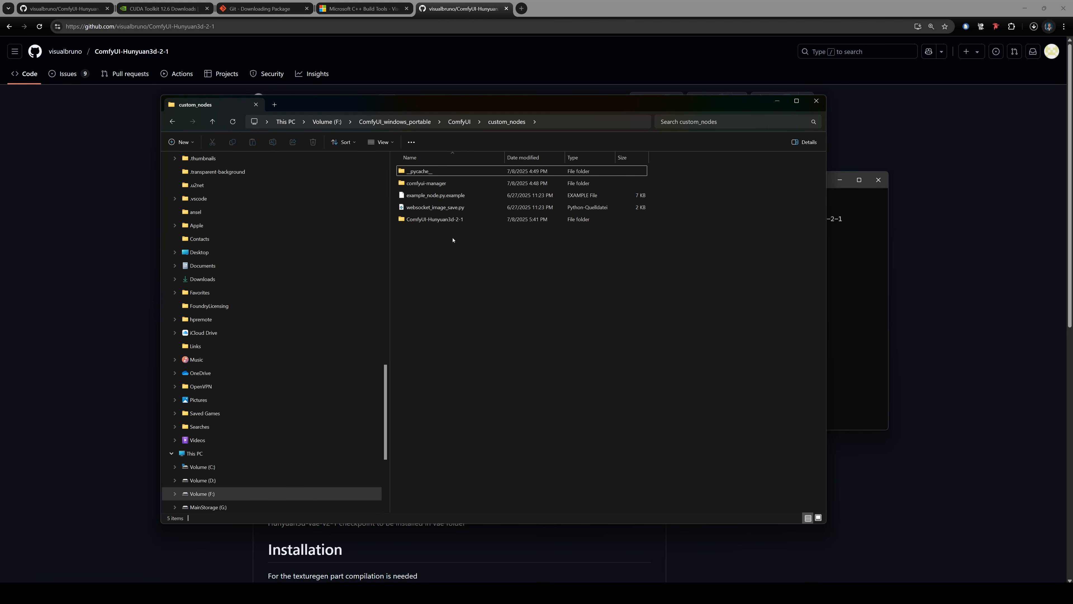
pyautogui.doubleClick(458, 220)
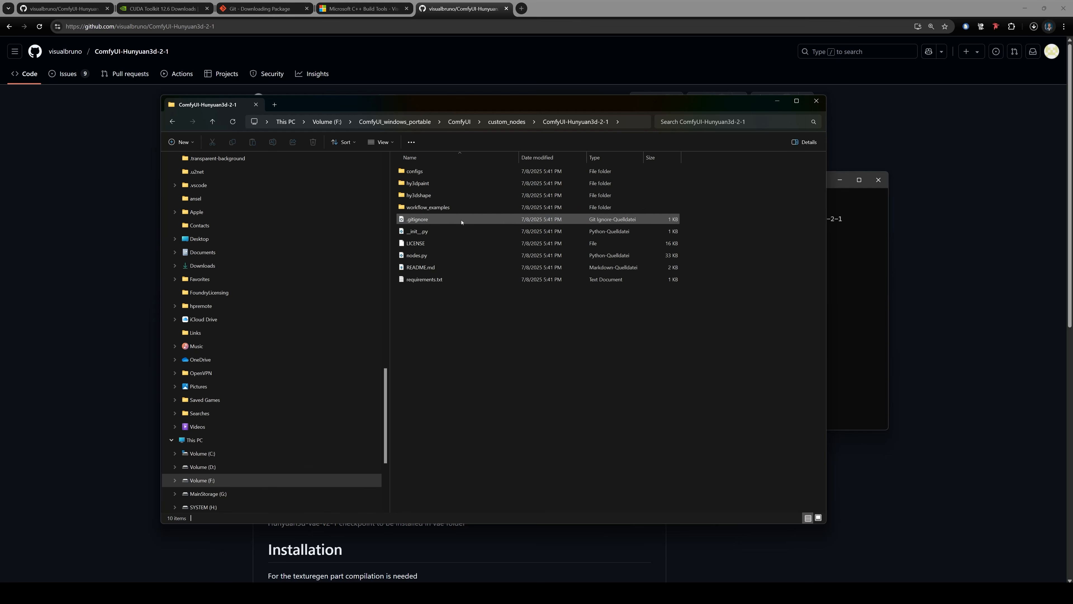
pyautogui.moveTo(496, 324); pyautogui.dragTo(442, 179)
pyautogui.click(465, 316)
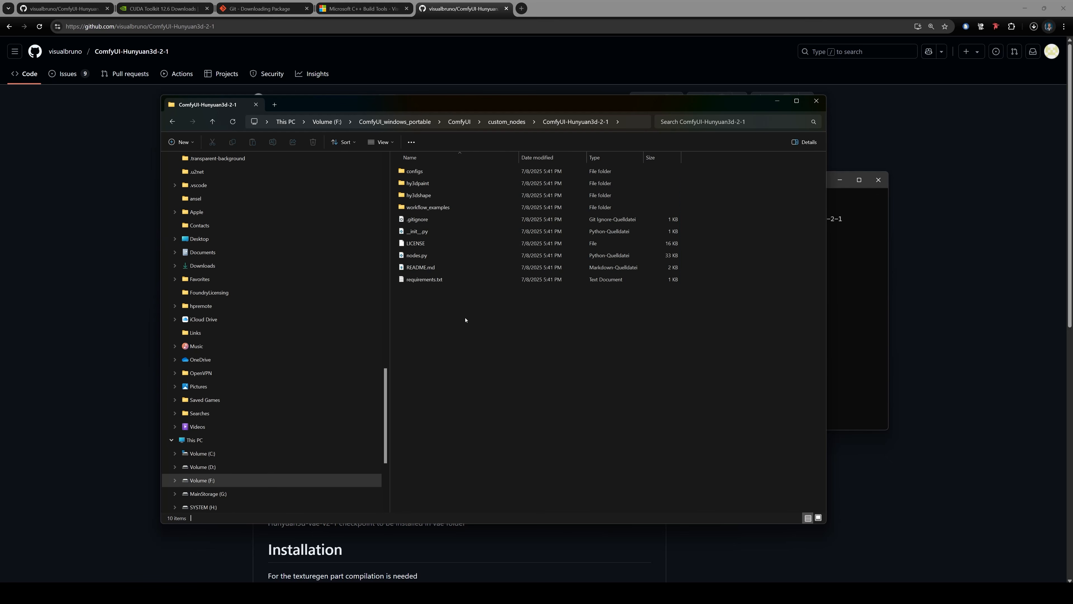
pyautogui.doubleClick(470, 207)
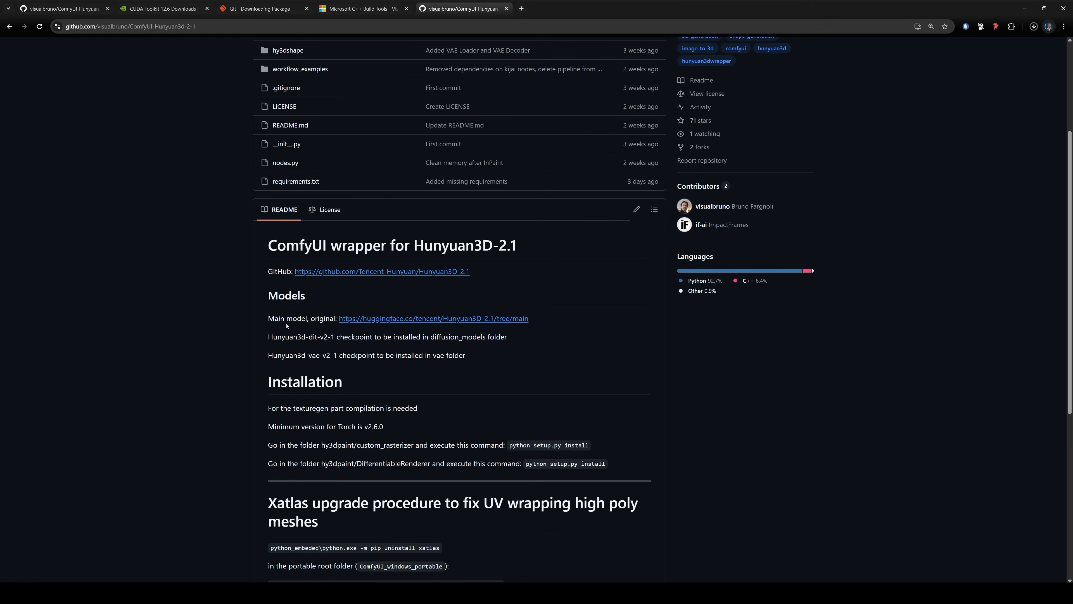
# - Open the README's Hugging Face main model link in a new tab and go to the hunyuan3d-dit-v2-1 folder
pyautogui.moveTo(279, 319); pyautogui.dragTo(325, 319)
pyautogui.click(640, 364)
pyautogui.rightClick(418, 322)
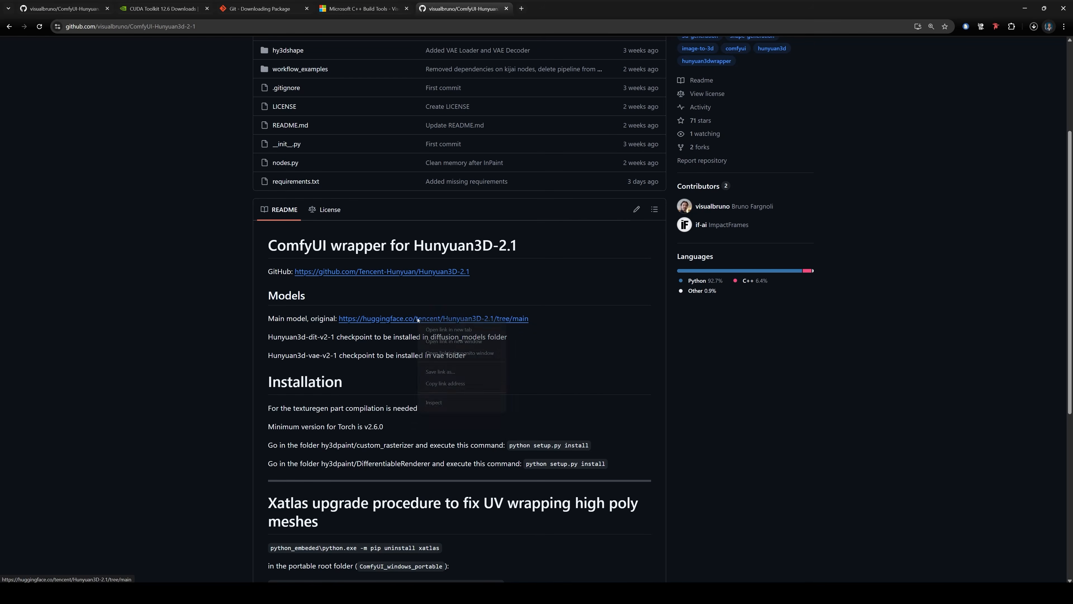
pyautogui.click(457, 329)
pyautogui.click(562, 8)
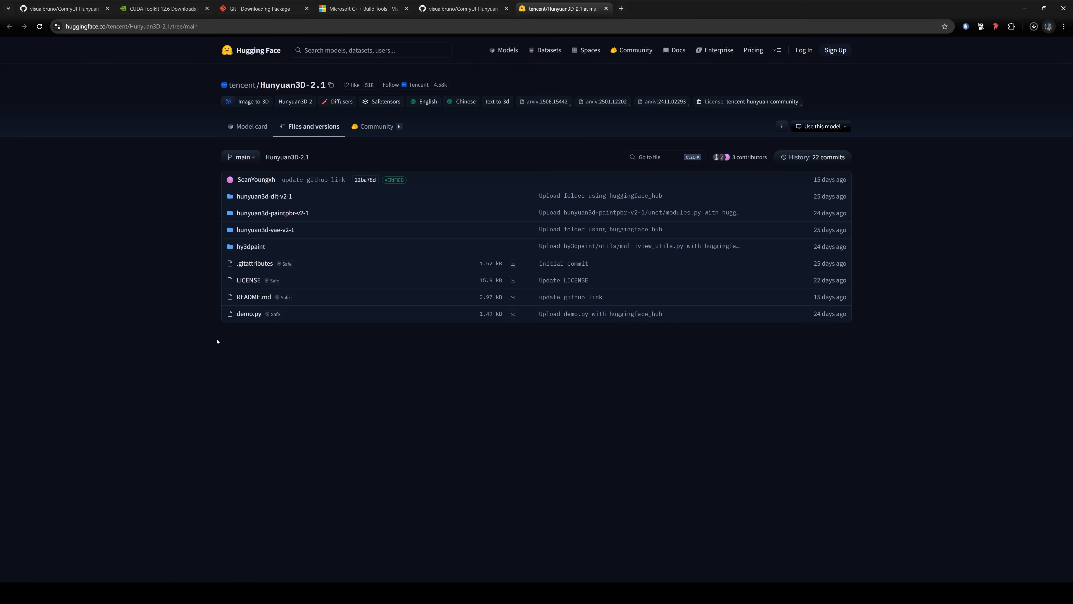
pyautogui.click(288, 196)
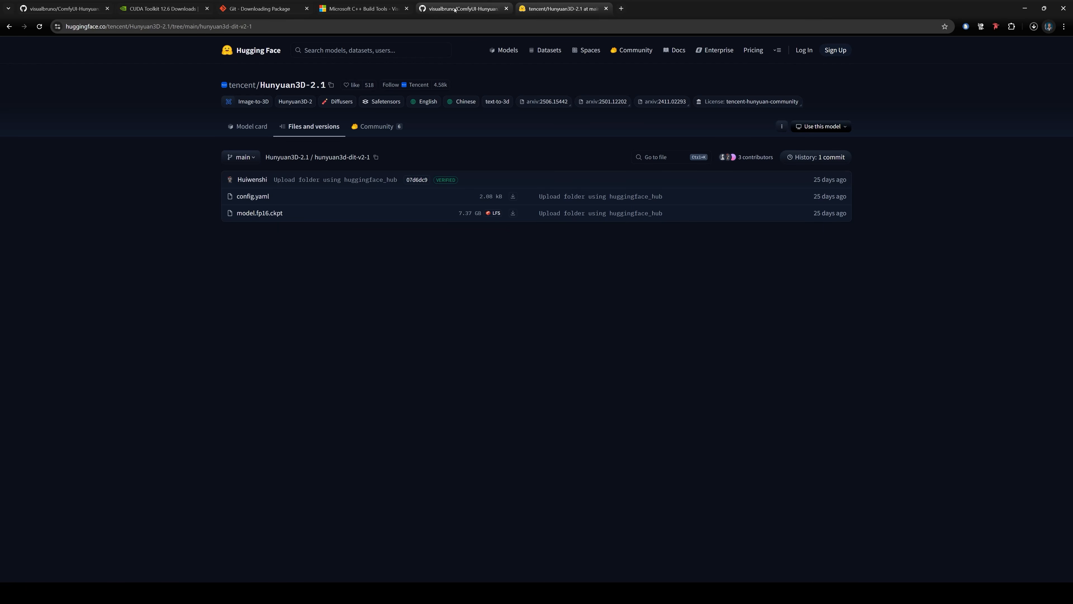
# - Check in the GitHub README which folder the Hunyuan3d-dit-v2-1 checkpoint belongs in
pyautogui.click(455, 9)
pyautogui.scroll(-3, 407, 320)
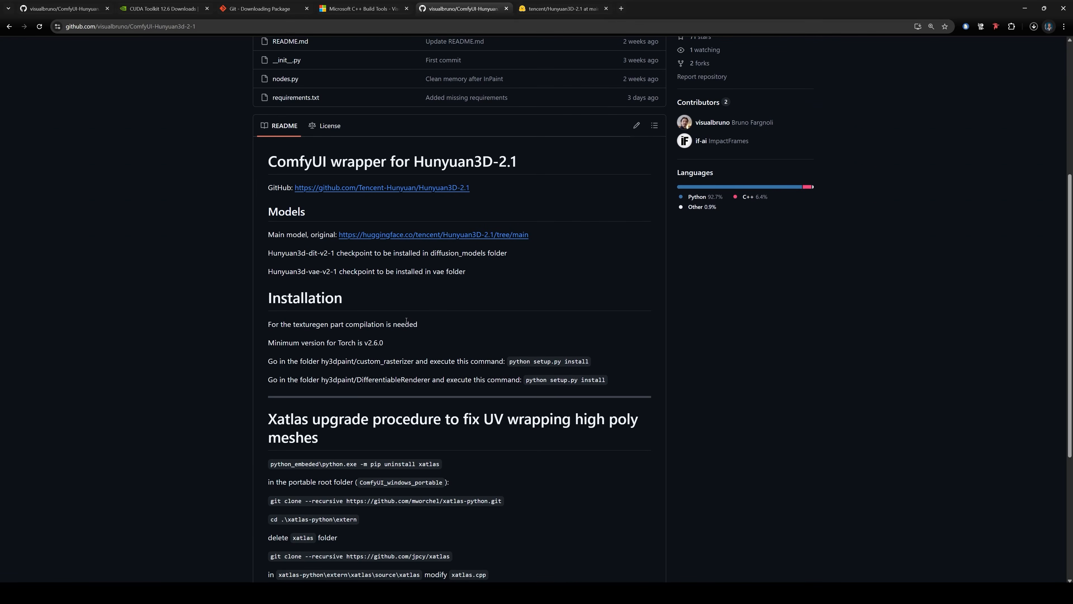
pyautogui.moveTo(268, 253); pyautogui.dragTo(336, 253)
pyautogui.click(667, 293)
pyautogui.moveTo(429, 253); pyautogui.dragTo(512, 255)
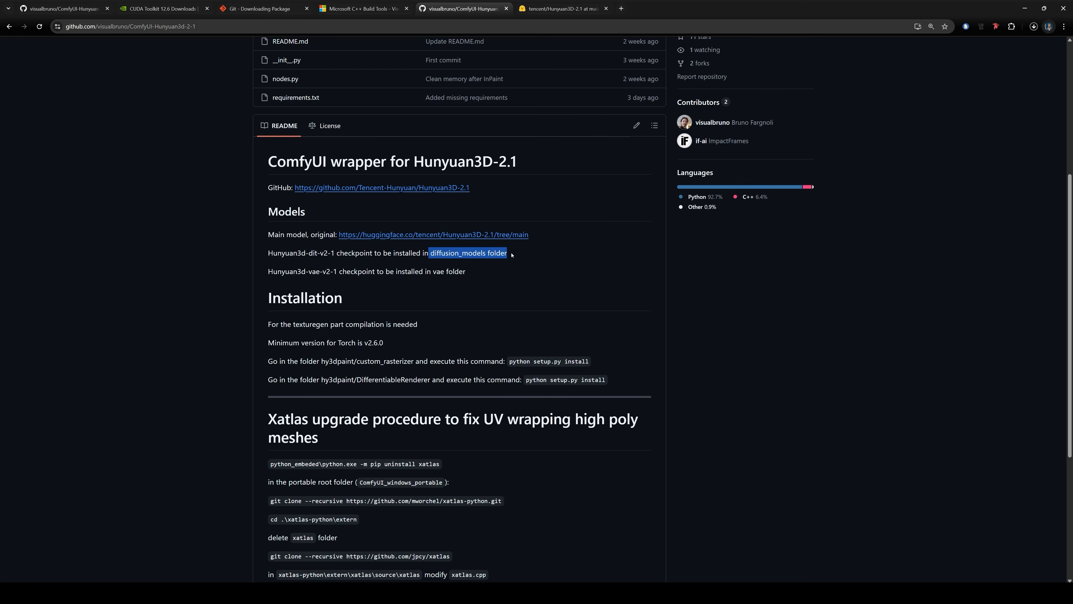
pyautogui.click(577, 257)
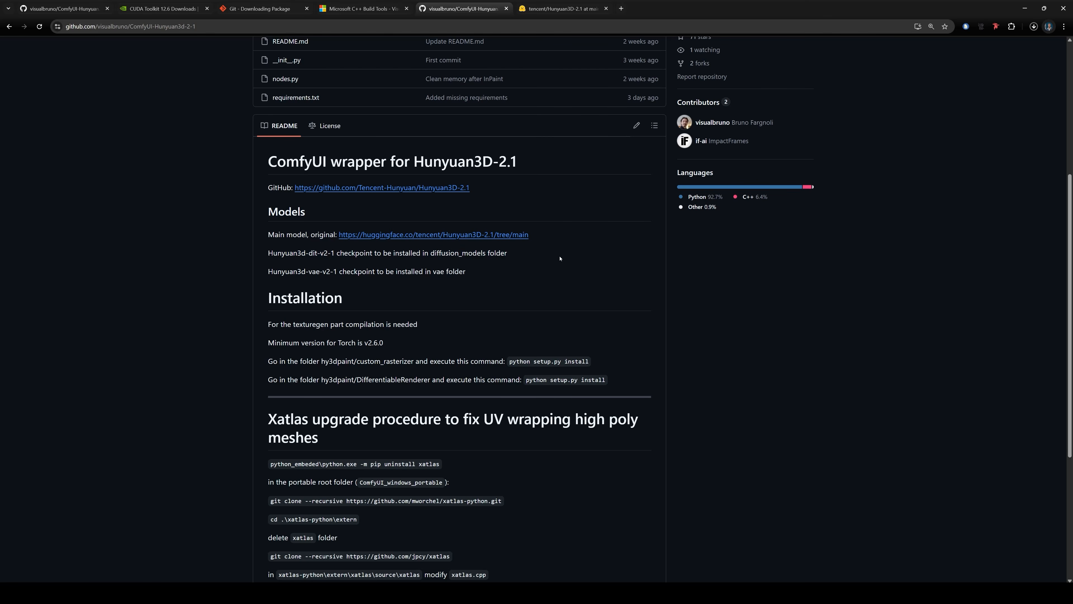
# - Select the downloaded model.fp16.ckpt in Downloads and move the window clear of the folder name on the Hugging Face page
pyautogui.click(559, 9)
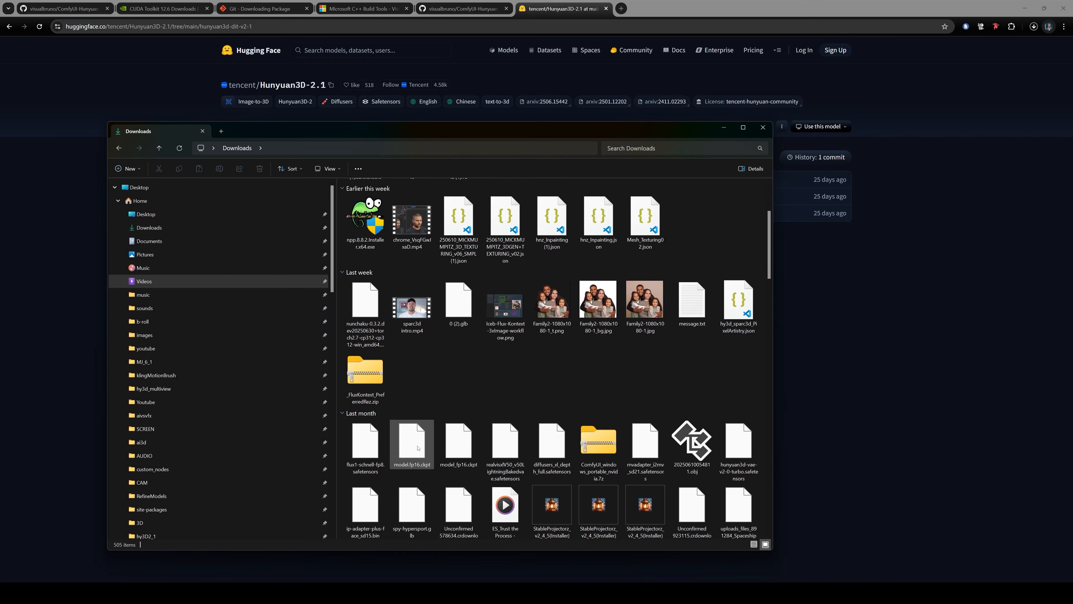
pyautogui.click(418, 452)
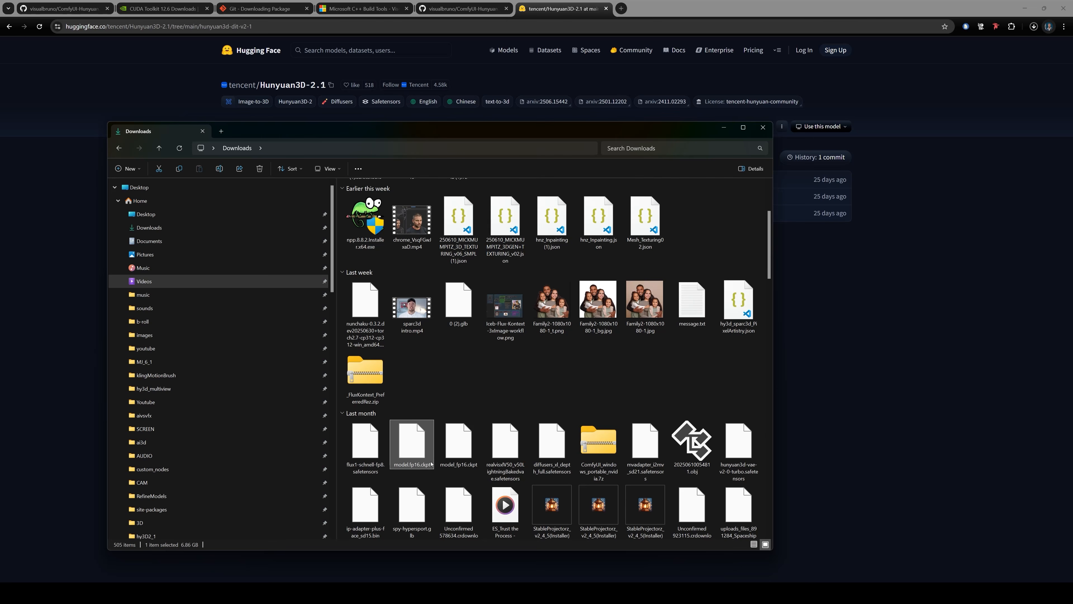
pyautogui.moveTo(468, 136); pyautogui.dragTo(805, 124)
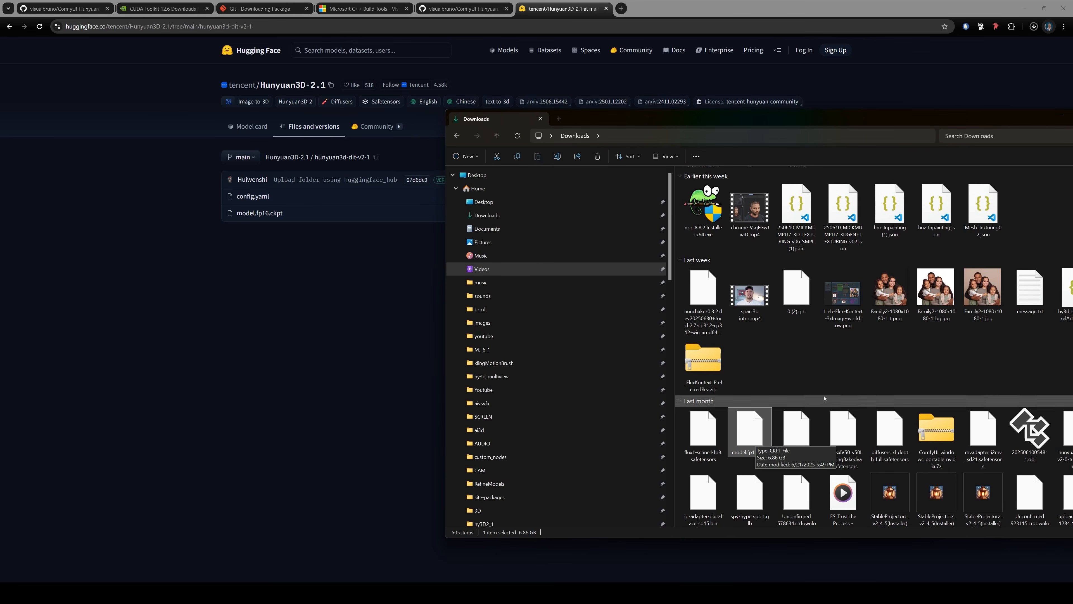
# - Rename model.fp16.ckpt as hunyuan3d-dit-v2-1.ckpt through its Properties, copying the name from the Hugging Face folder path
pyautogui.rightClick(760, 447)
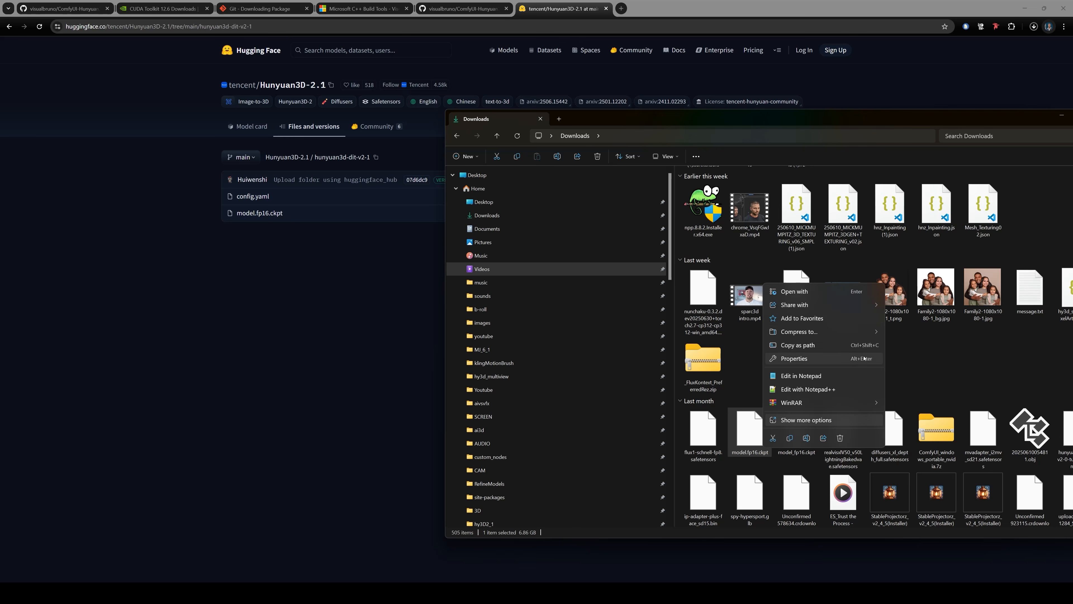
pyautogui.click(795, 359)
pyautogui.moveTo(843, 367); pyautogui.dragTo(814, 365)
pyautogui.press('BackSpace')
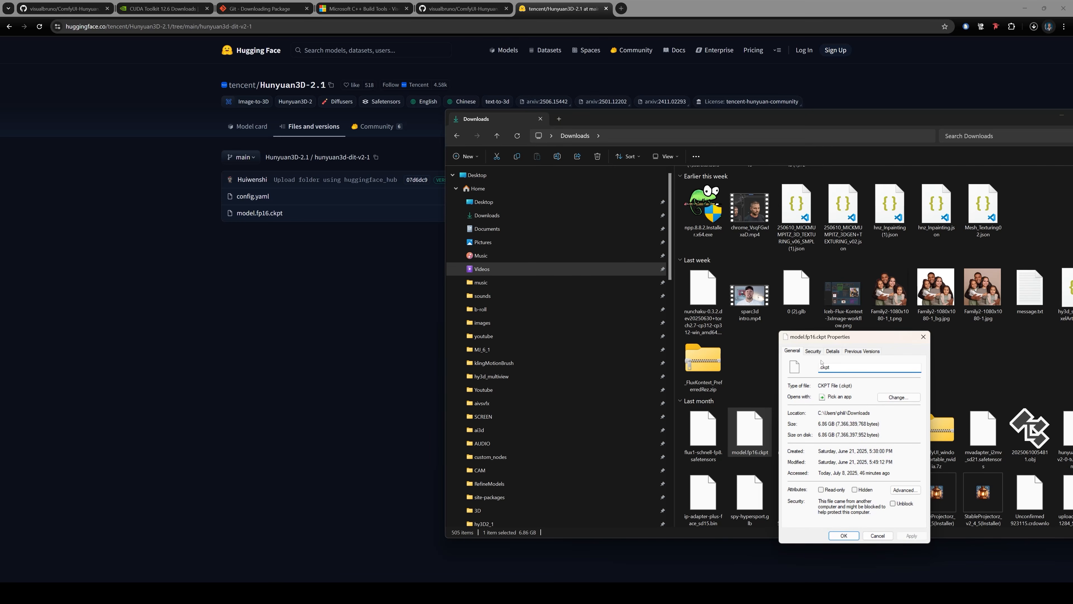
pyautogui.click(319, 159)
pyautogui.moveTo(315, 157); pyautogui.dragTo(370, 158)
pyautogui.hotkey('ctrl', 'c')
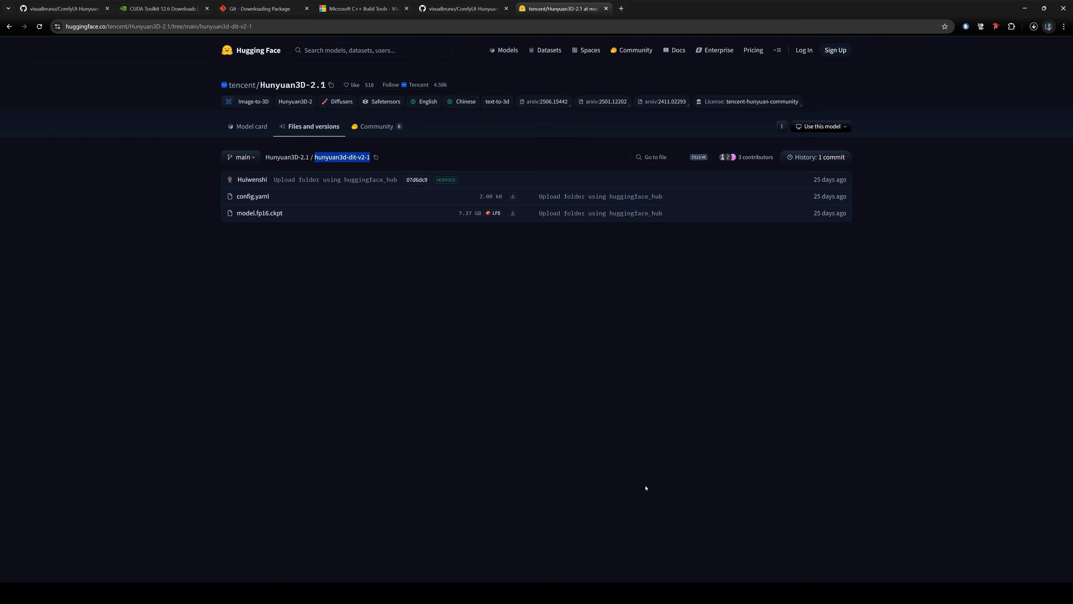
pyautogui.hotkey('alt', 'Tab')
pyautogui.hotkey('ctrl', 'v')
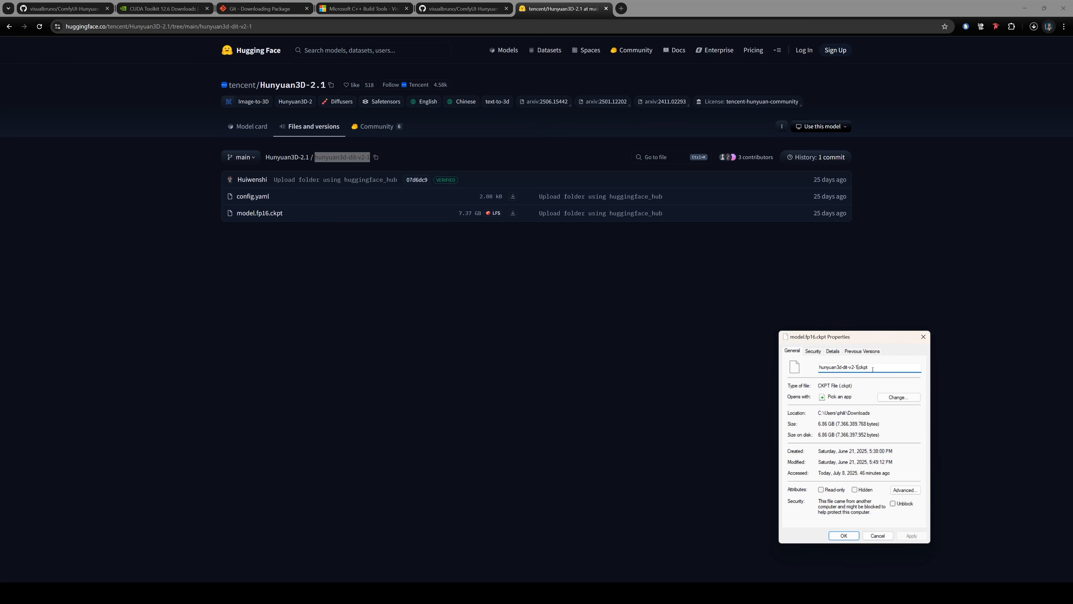
pyautogui.click(844, 536)
# - Bring up the custom_nodes and Downloads windows and copy the hunyuan3d-dit-v2-1.ckpt file from Downloads
pyautogui.moveTo(482, 593)
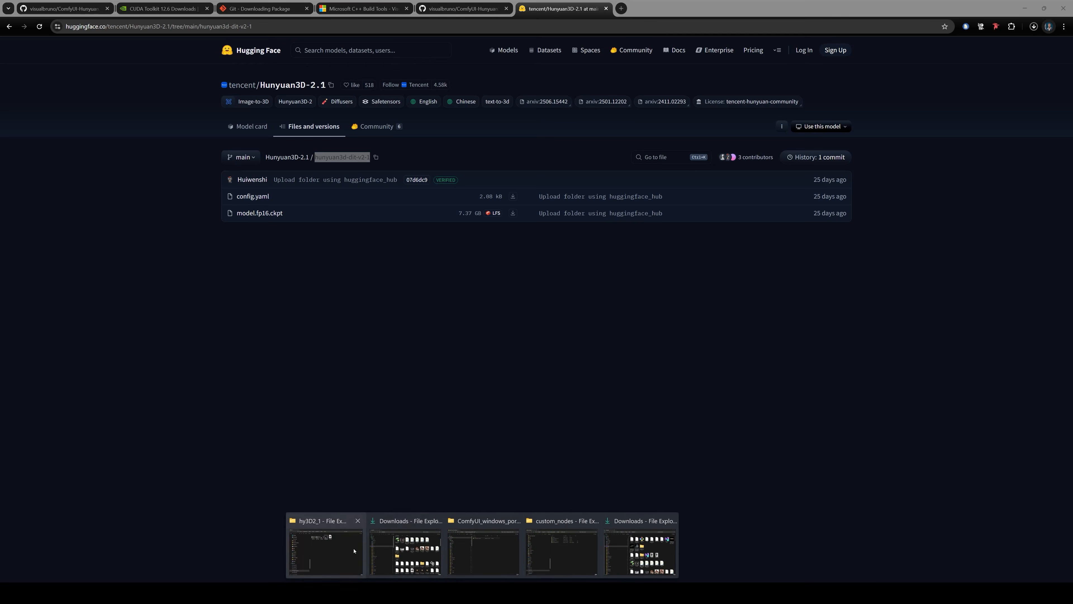
pyautogui.scroll(15, 255, 330)
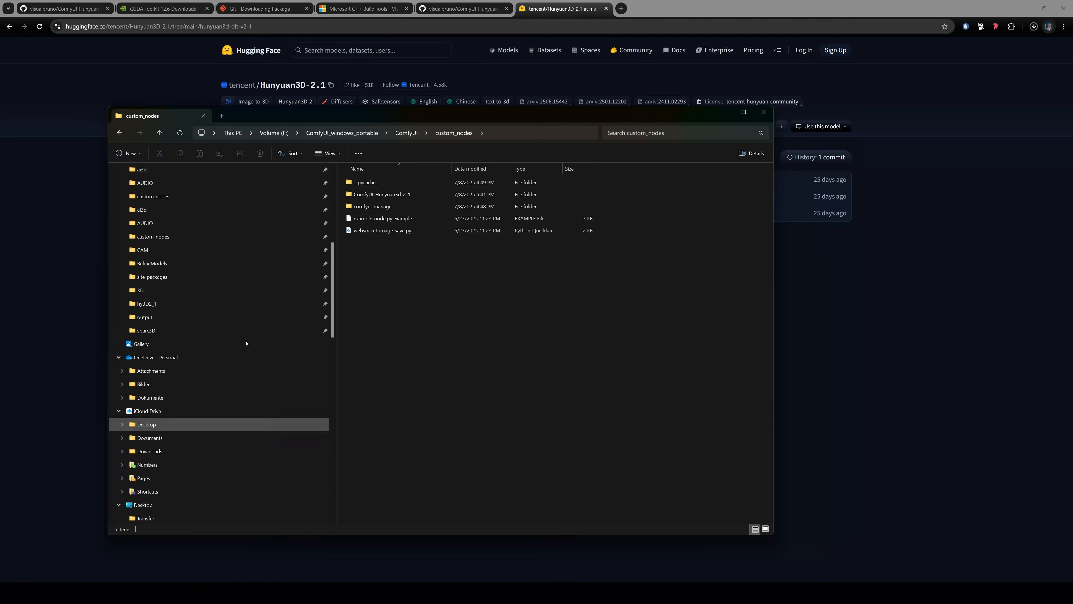
pyautogui.click(482, 593)
pyautogui.click(532, 546)
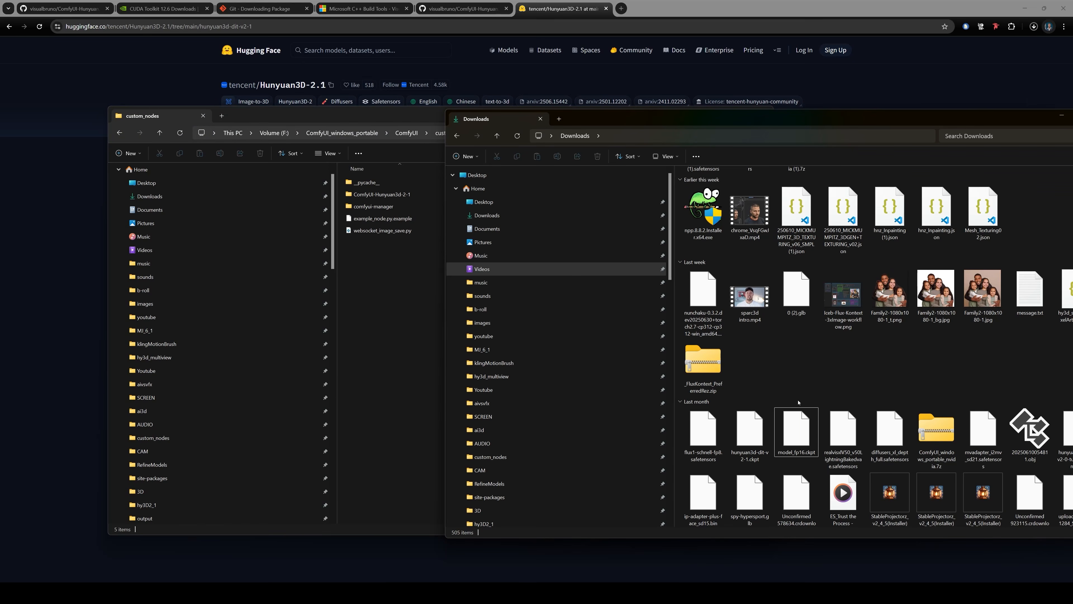
pyautogui.click(762, 438)
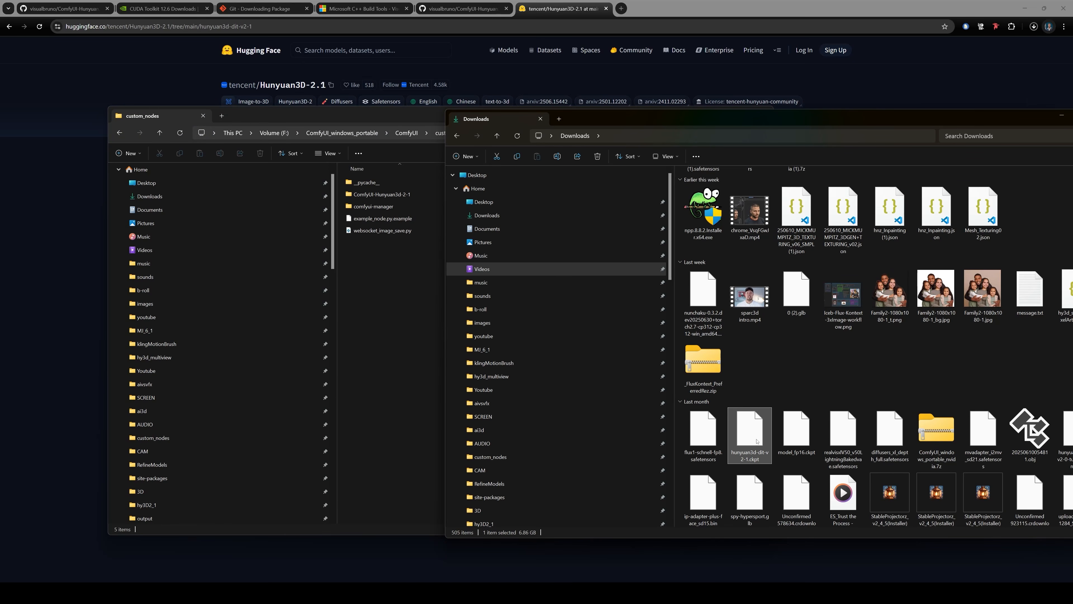
# - Open the diffusion_models folder inside ComfyUI_windows_portable\ComfyUI\models, referring to the README for the checkpoint location
pyautogui.click(398, 259)
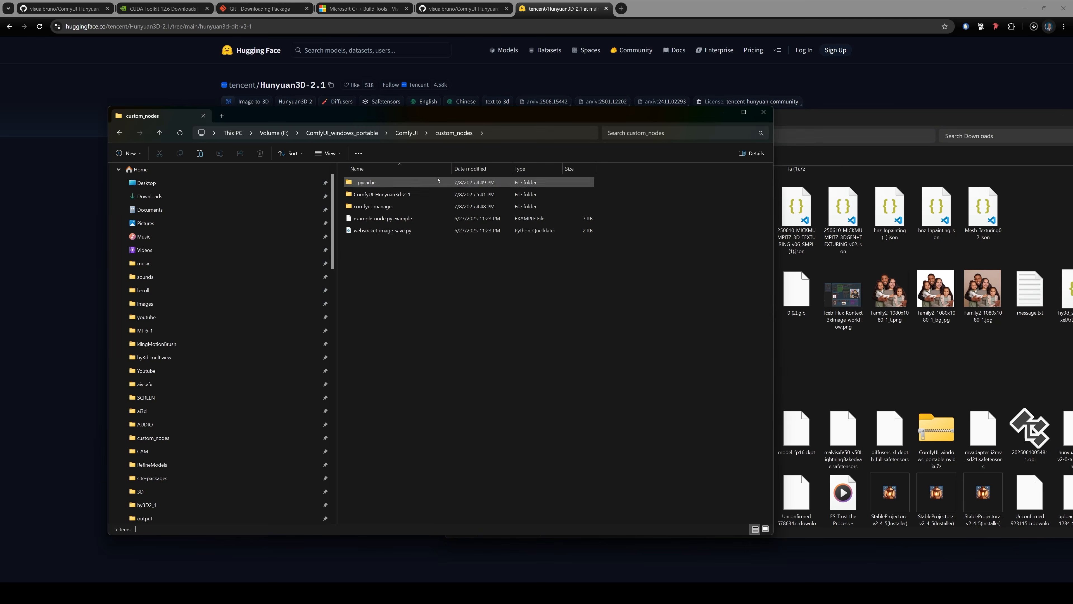
pyautogui.click(406, 133)
pyautogui.moveTo(424, 112); pyautogui.dragTo(656, 355)
pyautogui.click(463, 8)
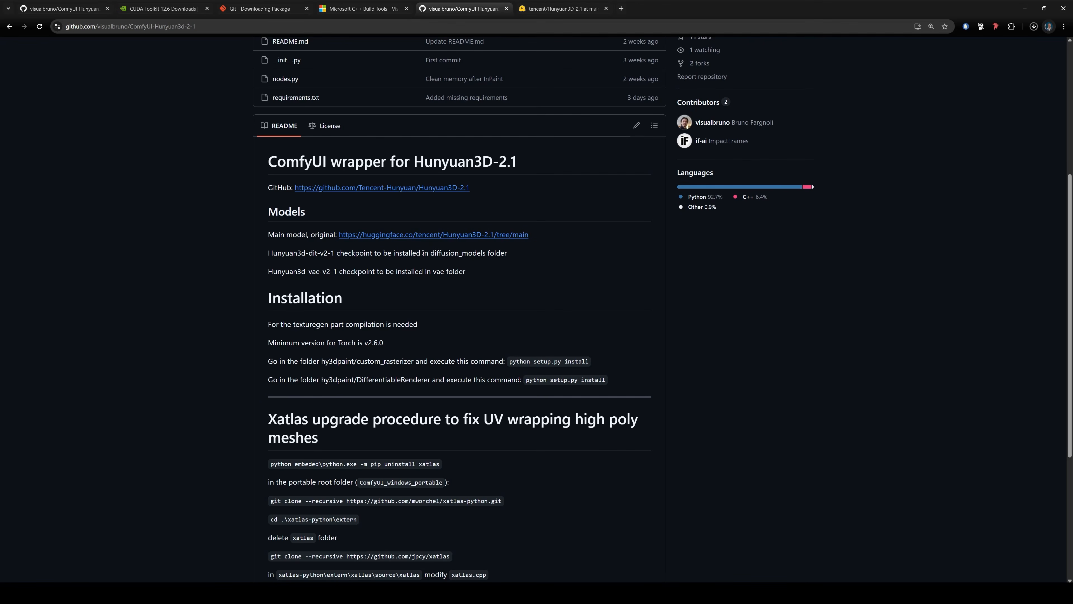
pyautogui.click(482, 593)
pyautogui.click(436, 554)
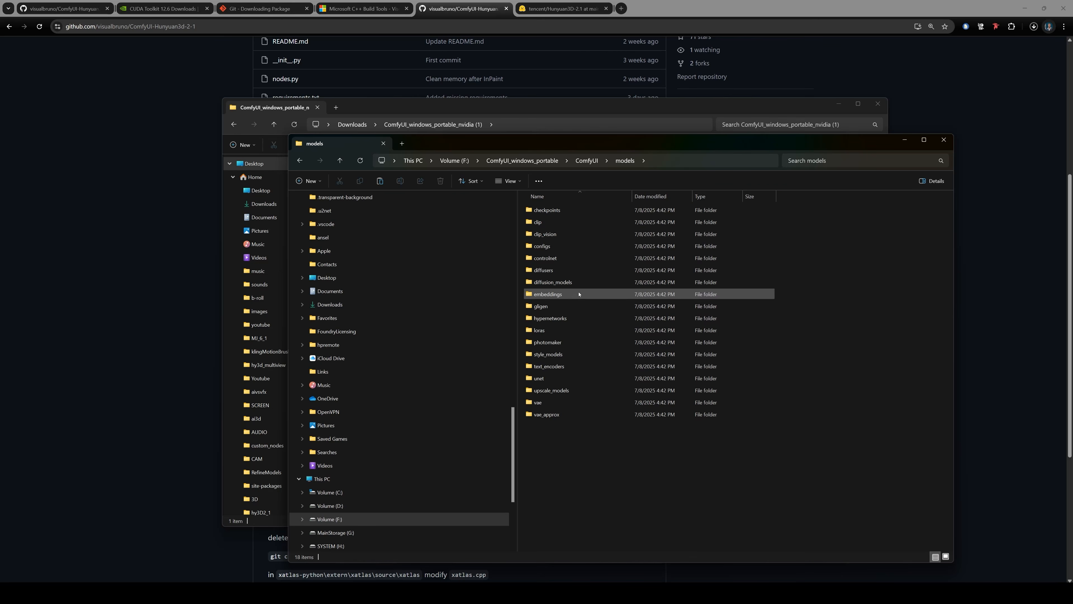
pyautogui.doubleClick(553, 283)
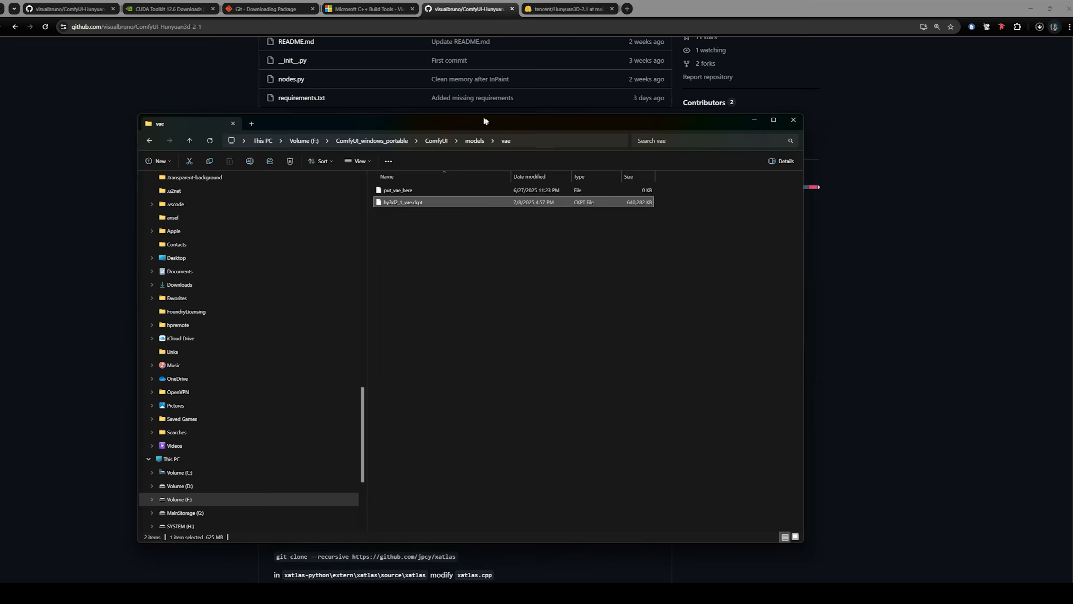
# - Move the vae folder window aside to check the README's checkpoint locations, and bring the window back
pyautogui.moveTo(886, 111); pyautogui.dragTo(958, 94)
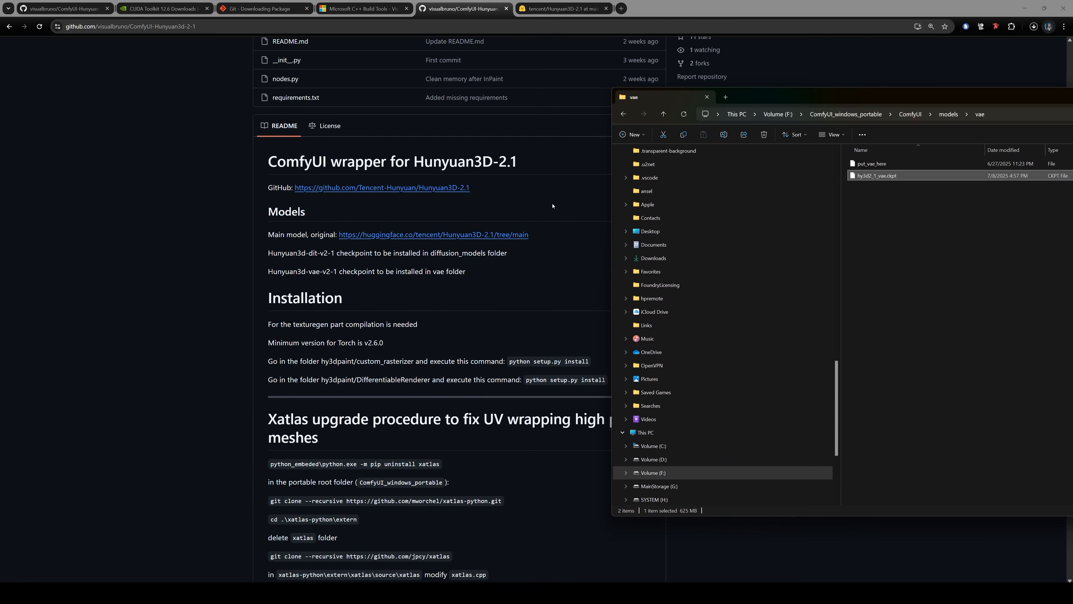
pyautogui.scroll(-1, 488, 300)
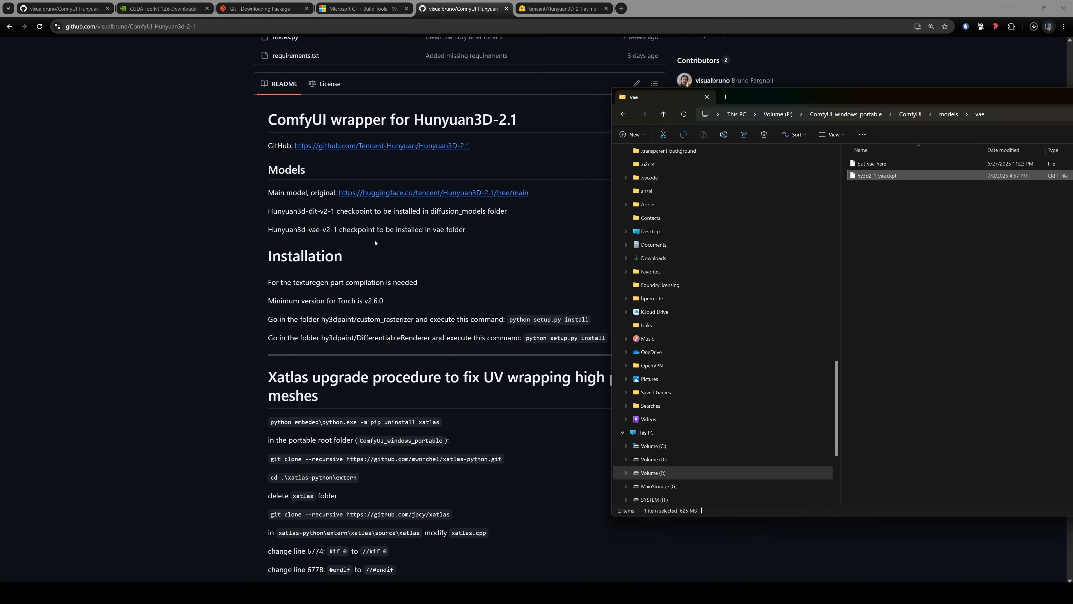
pyautogui.moveTo(846, 101); pyautogui.dragTo(441, 137)
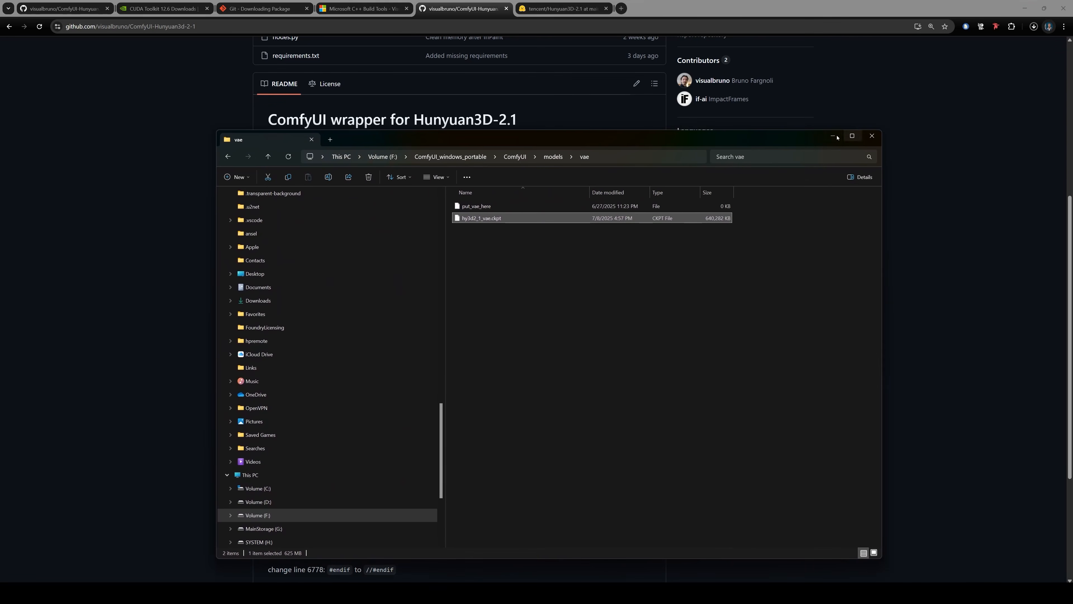
# - Read the README's Installation section, highlighting the texturegen compilation note and the custom_rasterizer folder with its setup command
pyautogui.hotkey('alt', 'Tab')
pyautogui.moveTo(298, 280); pyautogui.dragTo(385, 301)
pyautogui.click(405, 298)
pyautogui.moveTo(319, 282); pyautogui.dragTo(409, 282)
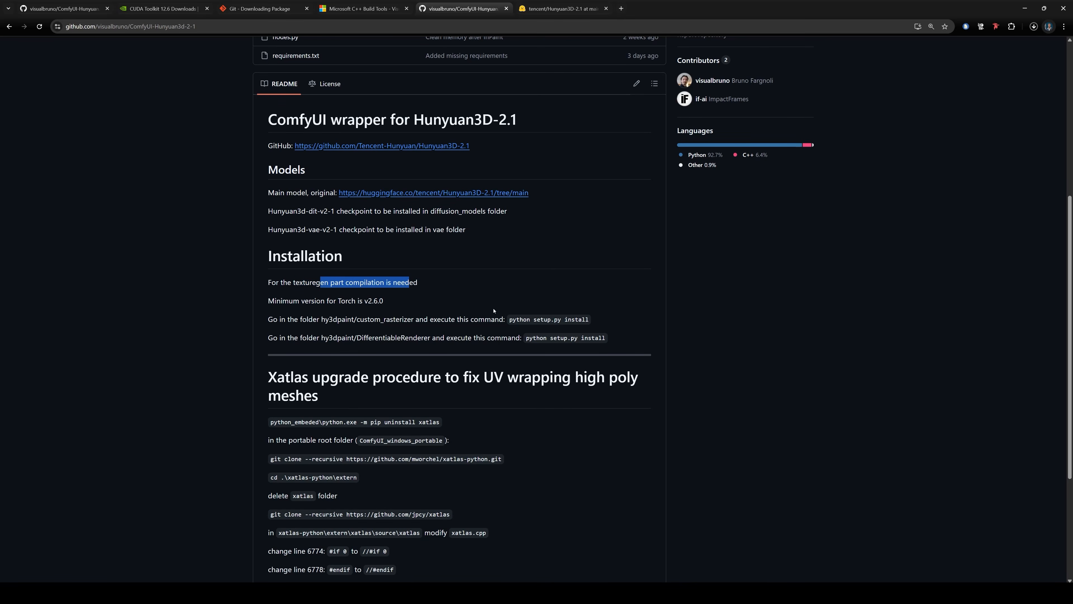
pyautogui.click(300, 321)
pyautogui.moveTo(267, 322); pyautogui.dragTo(424, 322)
pyautogui.click(320, 321)
pyautogui.moveTo(321, 320); pyautogui.dragTo(414, 320)
pyautogui.click(454, 321)
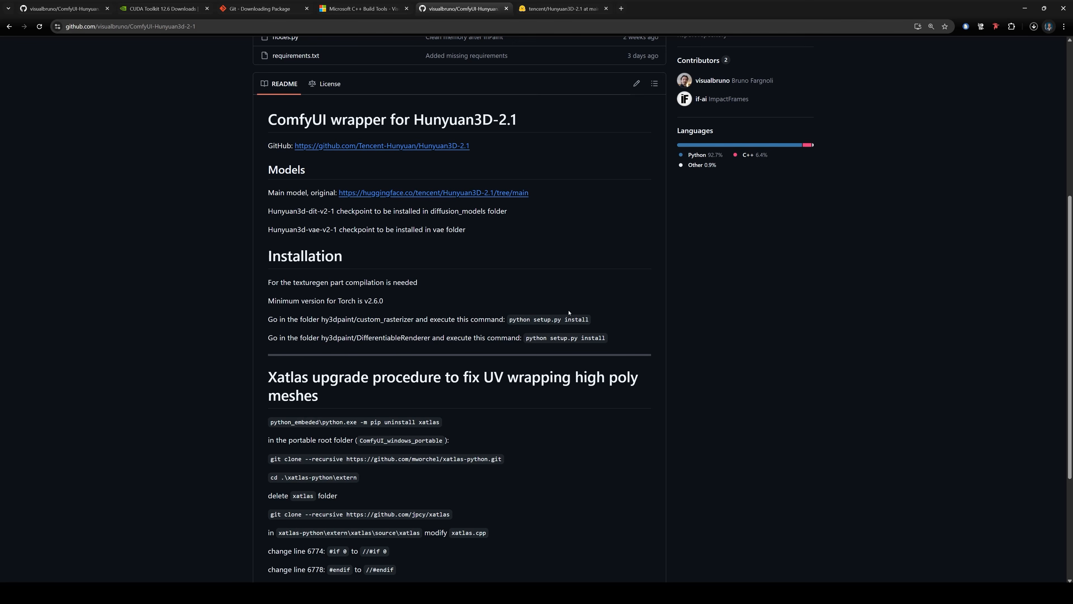
pyautogui.moveTo(510, 277); pyautogui.dragTo(592, 280)
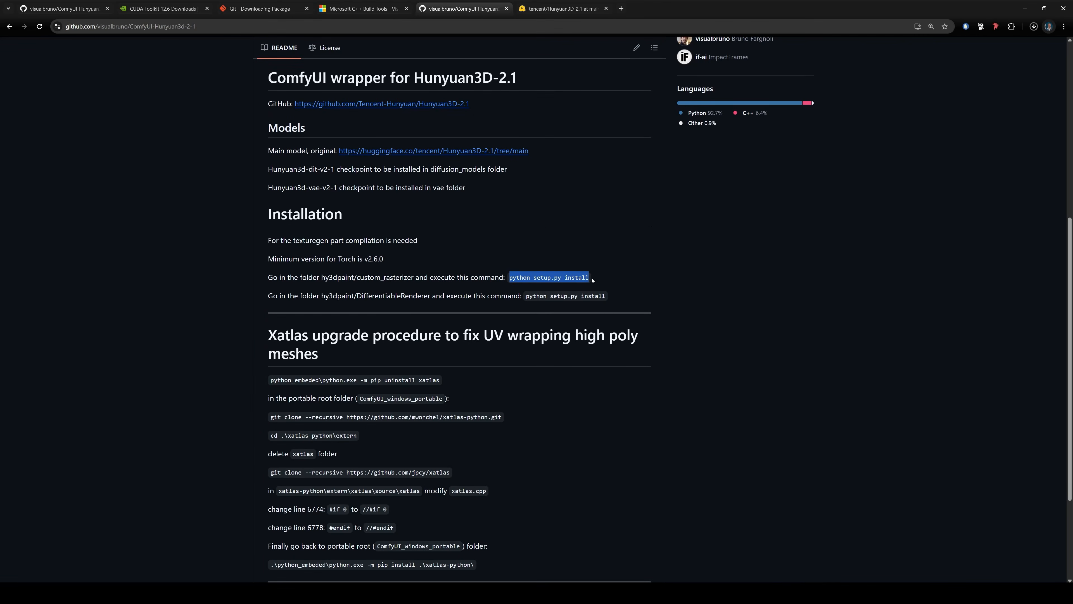
pyautogui.click(684, 289)
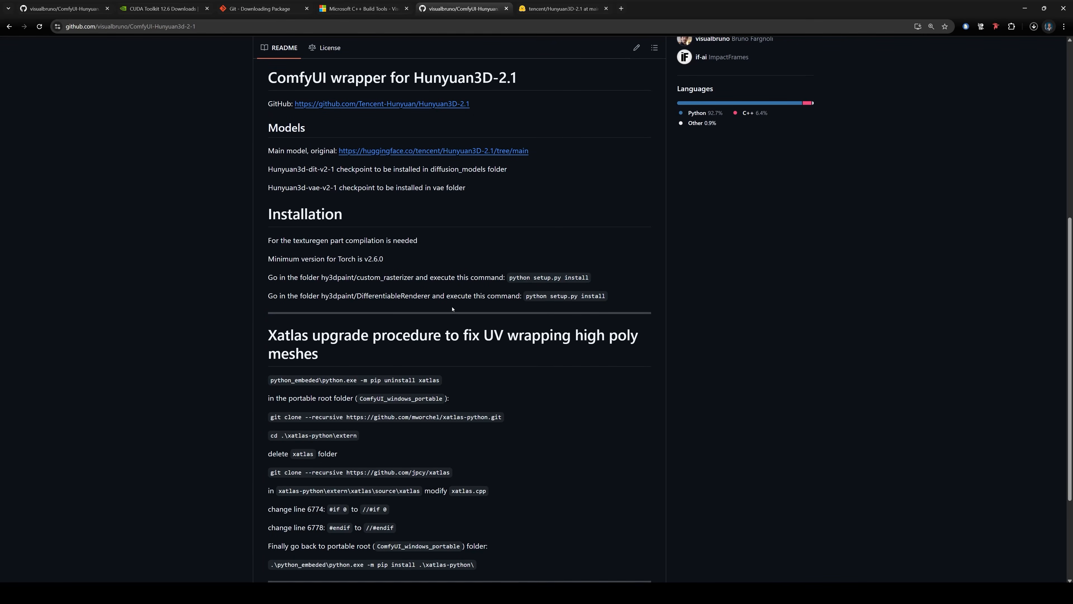
# - Open the acknowledged ComfyUI-Hunyuan3DWrapper repository in a new tab beside the wrapper page and highlight its portable pip install command
pyautogui.scroll(-4, 744, 335)
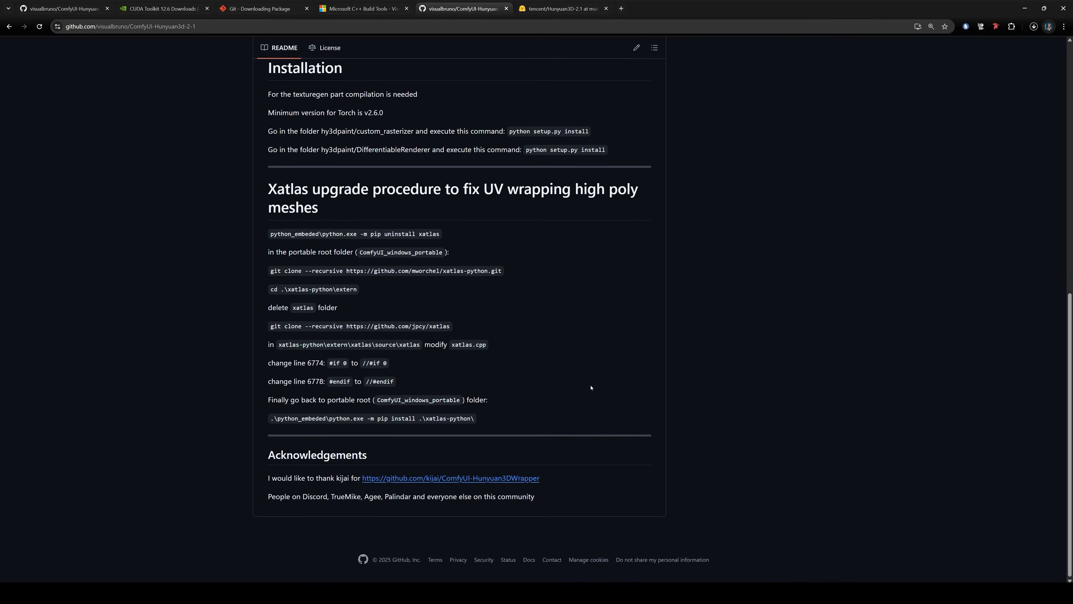
pyautogui.hotkey('alt', 'Left')
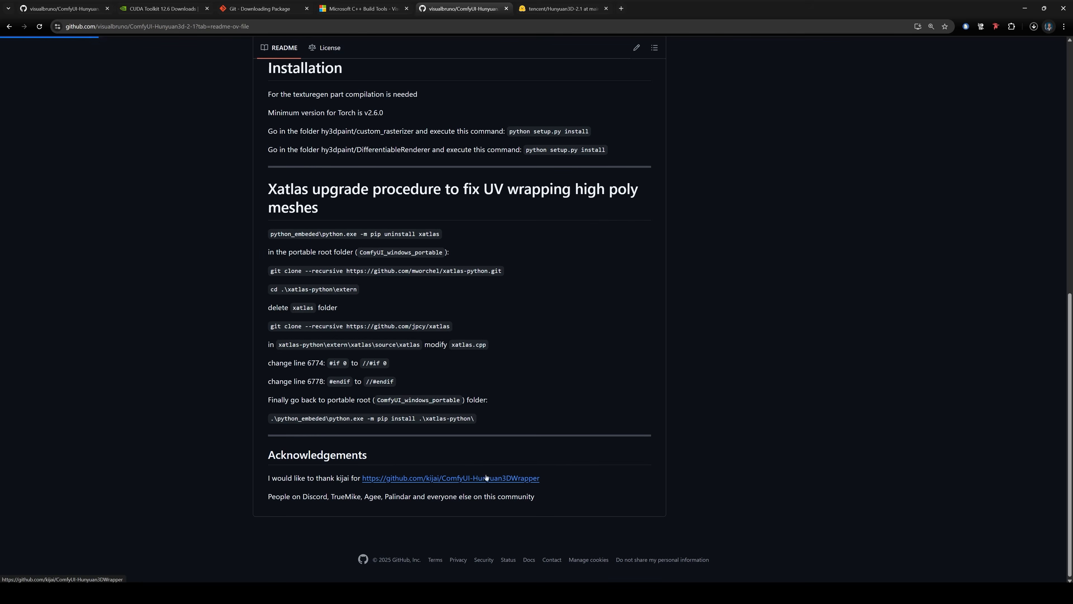
pyautogui.rightClick(480, 477)
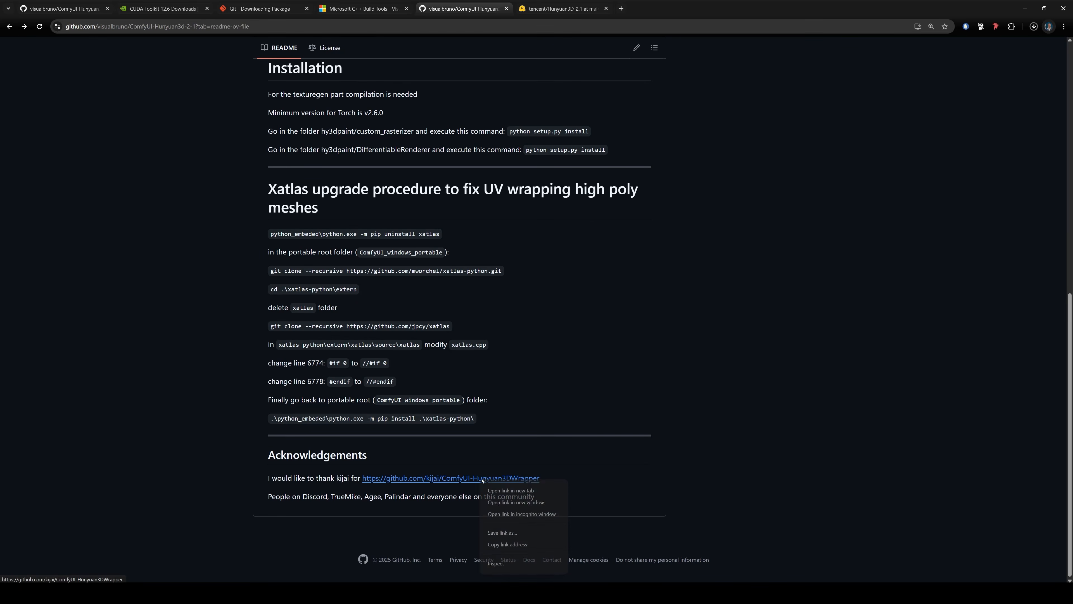
pyautogui.click(501, 490)
pyautogui.moveTo(654, 9); pyautogui.dragTo(565, 10)
pyautogui.scroll(-15, 505, 342)
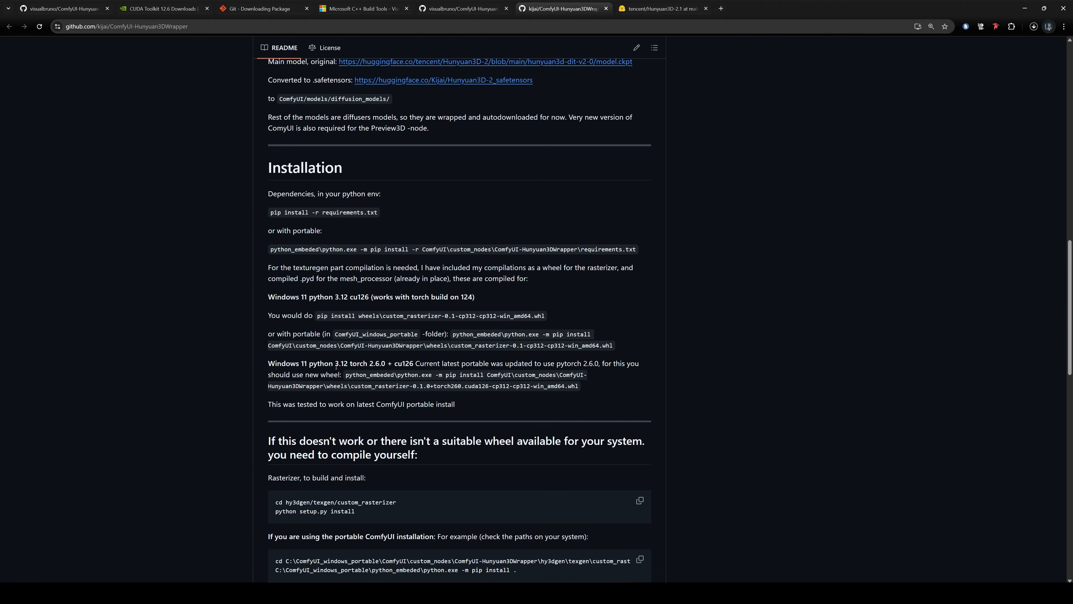
pyautogui.moveTo(345, 377); pyautogui.dragTo(485, 376)
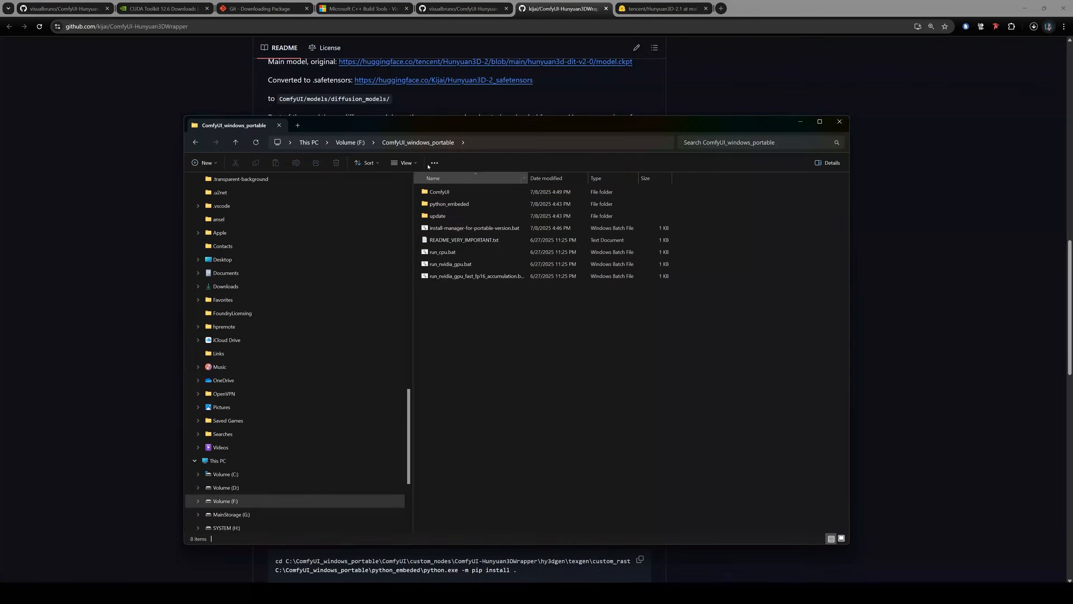
# - Open a command prompt in the F:\ComfyUI_windows_portable folder
pyautogui.moveTo(443, 126); pyautogui.dragTo(457, 139)
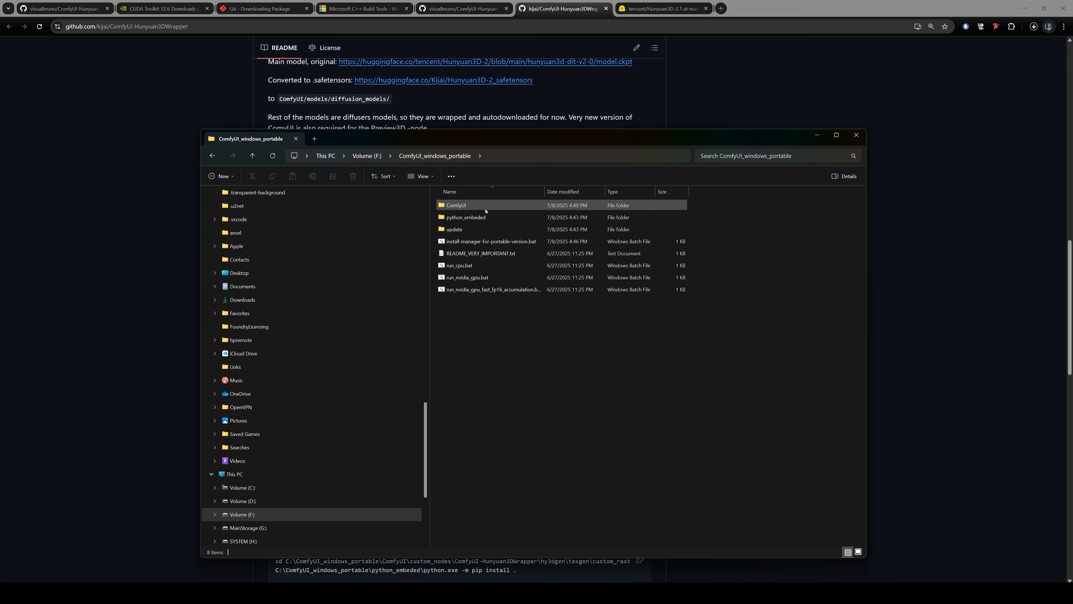
pyautogui.click(524, 157)
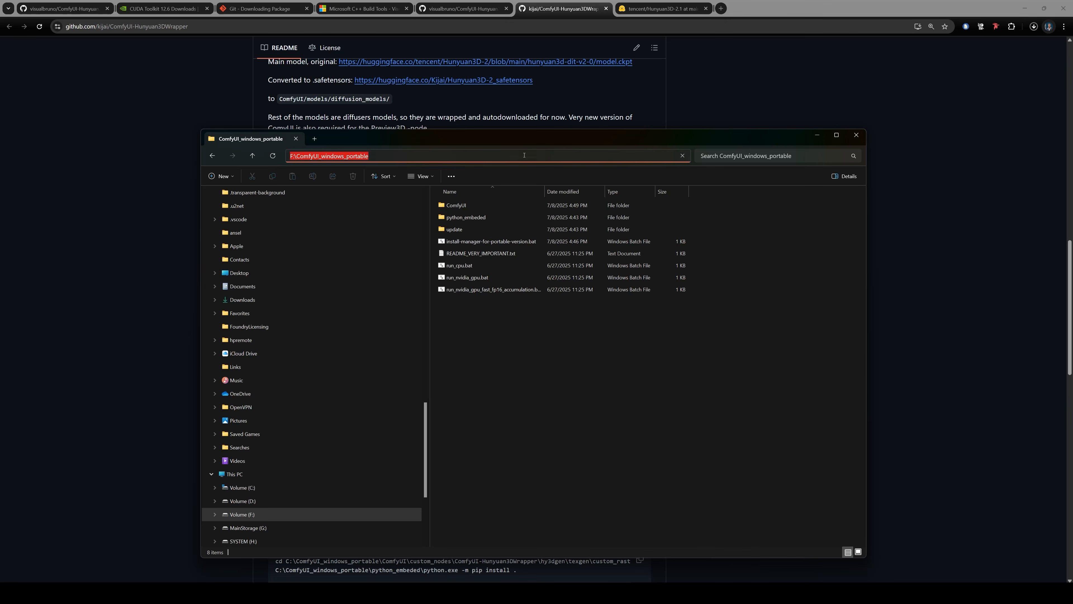
pyautogui.write('cmd')
pyautogui.press('Return')
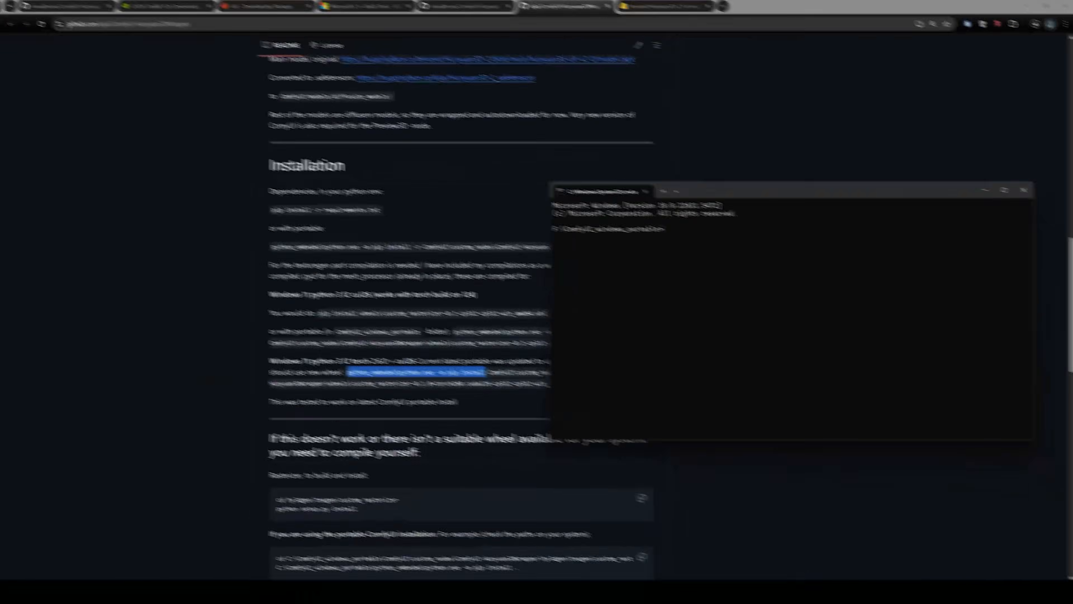
# - Copy "python_embeded\python.exe -m pip install" from the README into the command prompt without running it
pyautogui.moveTo(346, 374); pyautogui.dragTo(484, 376)
pyautogui.hotkey('ctrl', 'c')
pyautogui.hotkey('alt', 'Tab')
pyautogui.hotkey('ctrl', 'v')
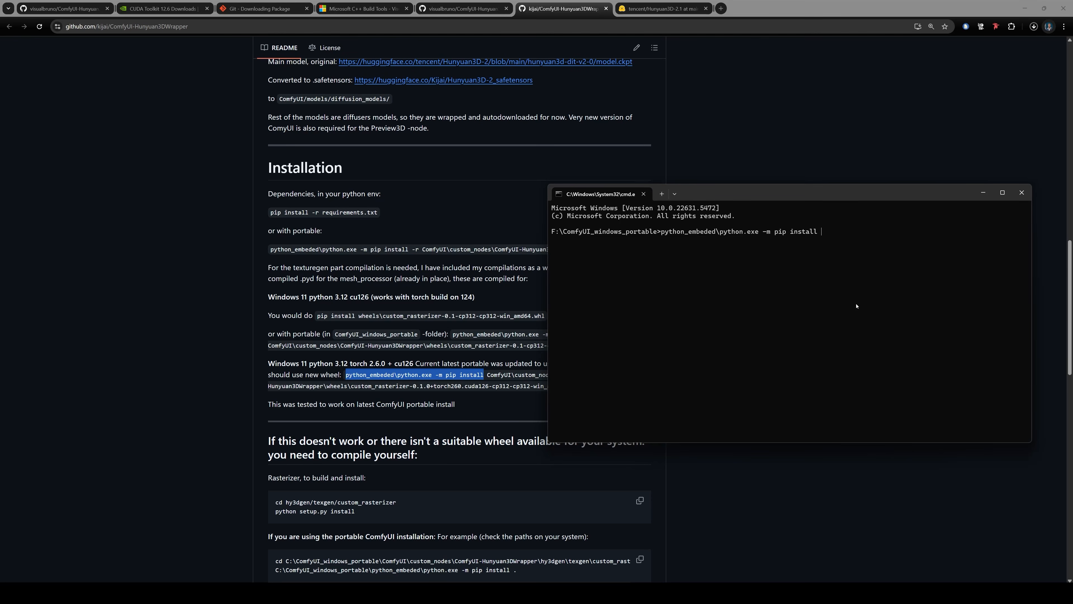
# - Open the dist folder under ComfyUI\custom_nodes\ComfyUI-Hunyuan3d-2-1\hy3dpaint\custom_rasterizer and widen the name column to show the full wheel names
pyautogui.hotkey('alt', 'Tab')
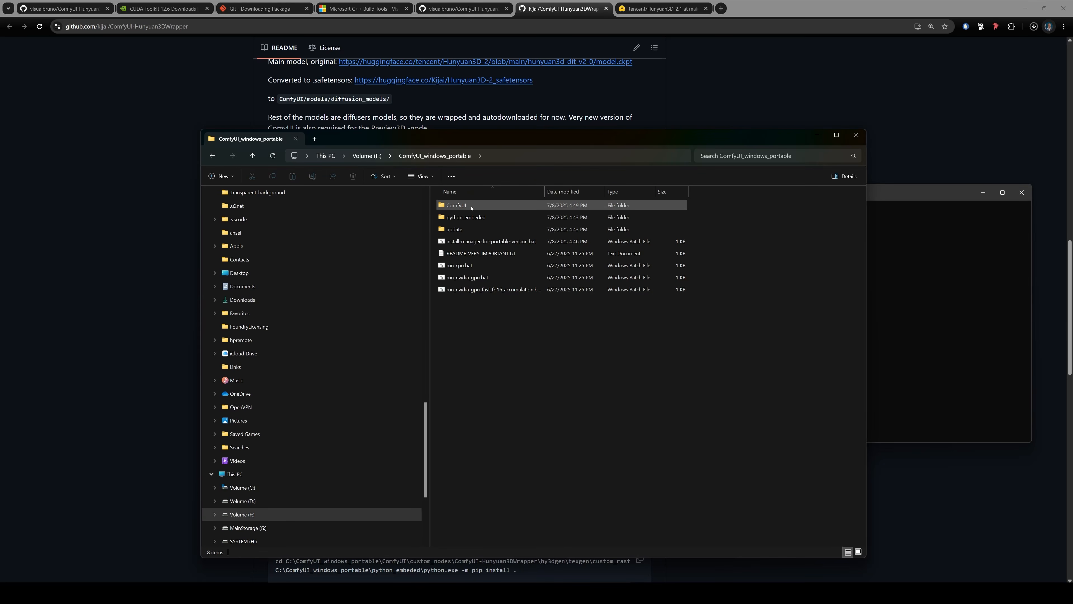
pyautogui.click(482, 362)
pyautogui.doubleClick(482, 362)
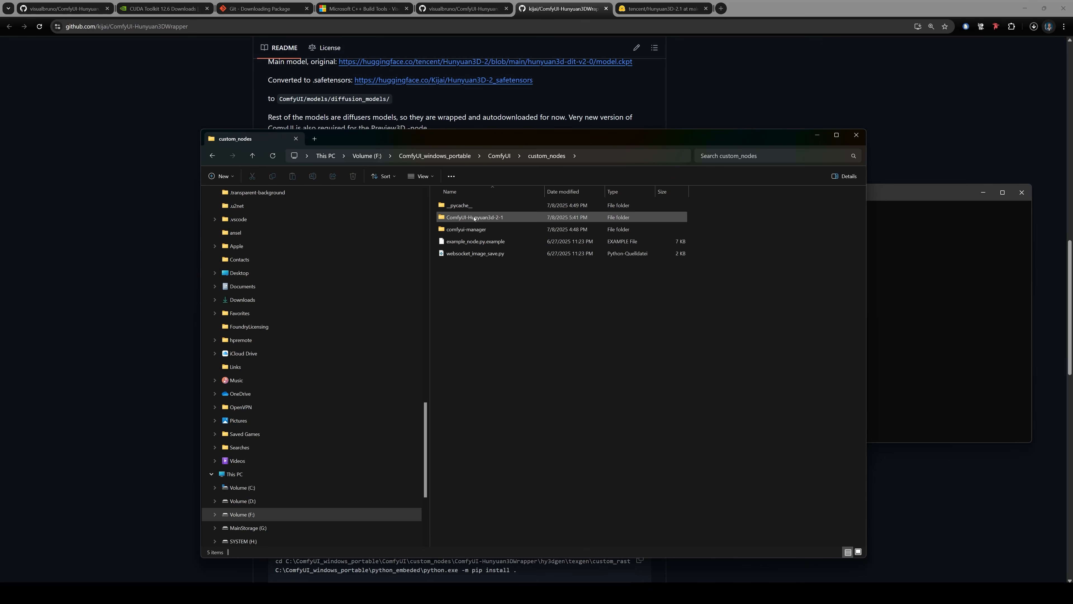
pyautogui.doubleClick(502, 219)
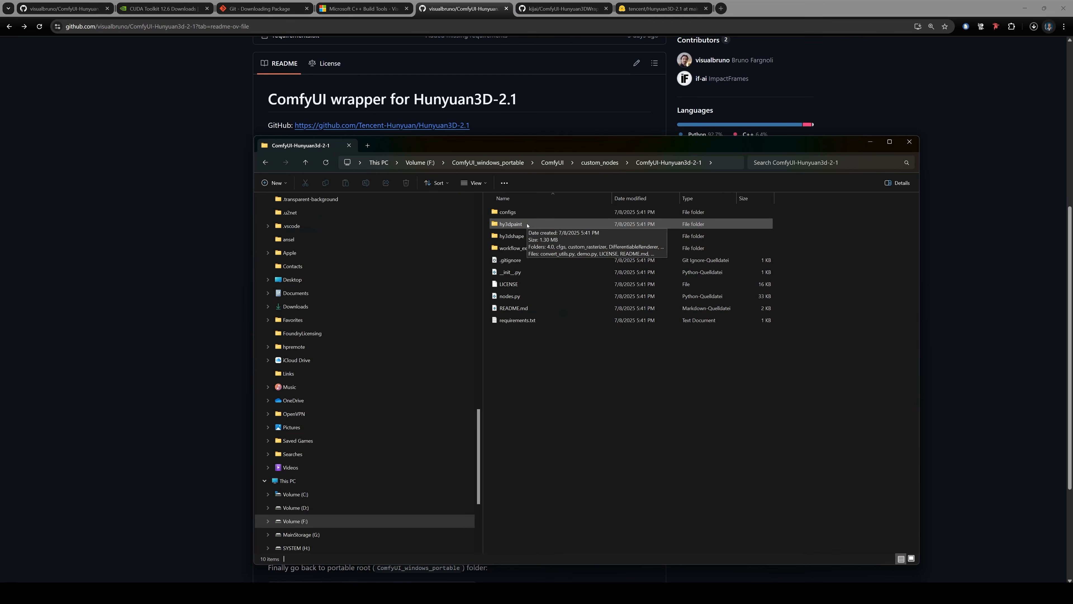
pyautogui.doubleClick(511, 225)
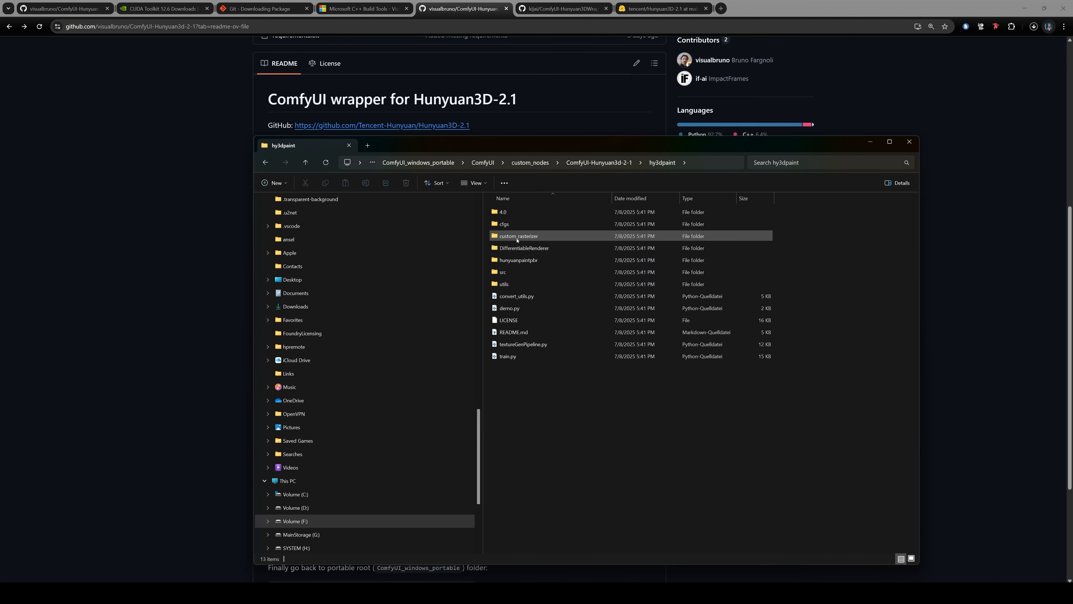
pyautogui.doubleClick(557, 236)
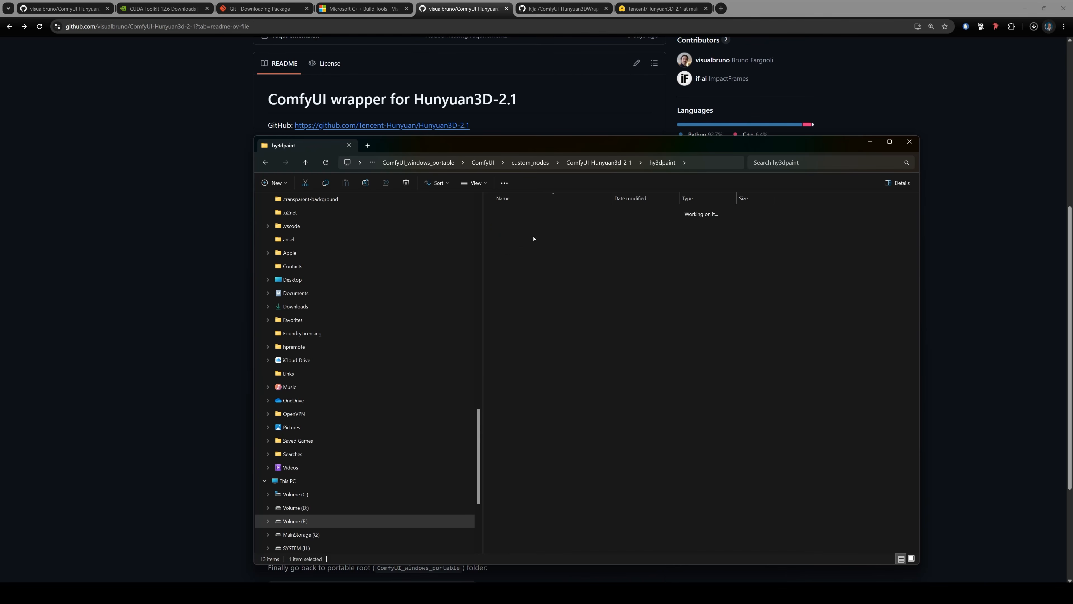
pyautogui.doubleClick(521, 224)
pyautogui.moveTo(509, 204); pyautogui.dragTo(605, 205)
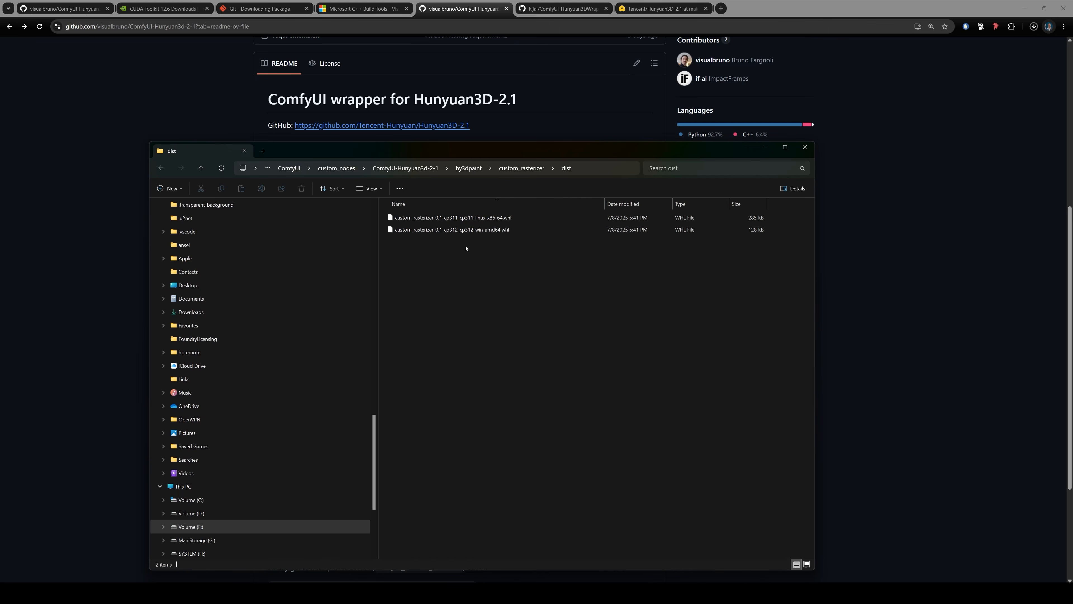
# - Copy the path of custom_rasterizer-0.1-cp312-cp312-win_amd64.whl and append it to the pip install command in the command prompt
pyautogui.click(469, 231)
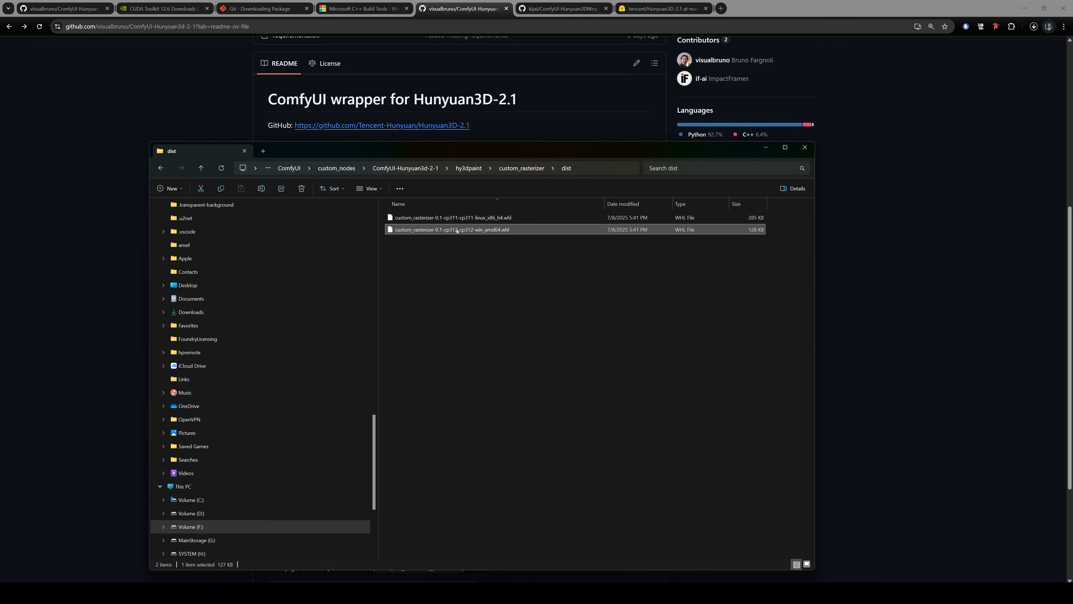
pyautogui.click(490, 218)
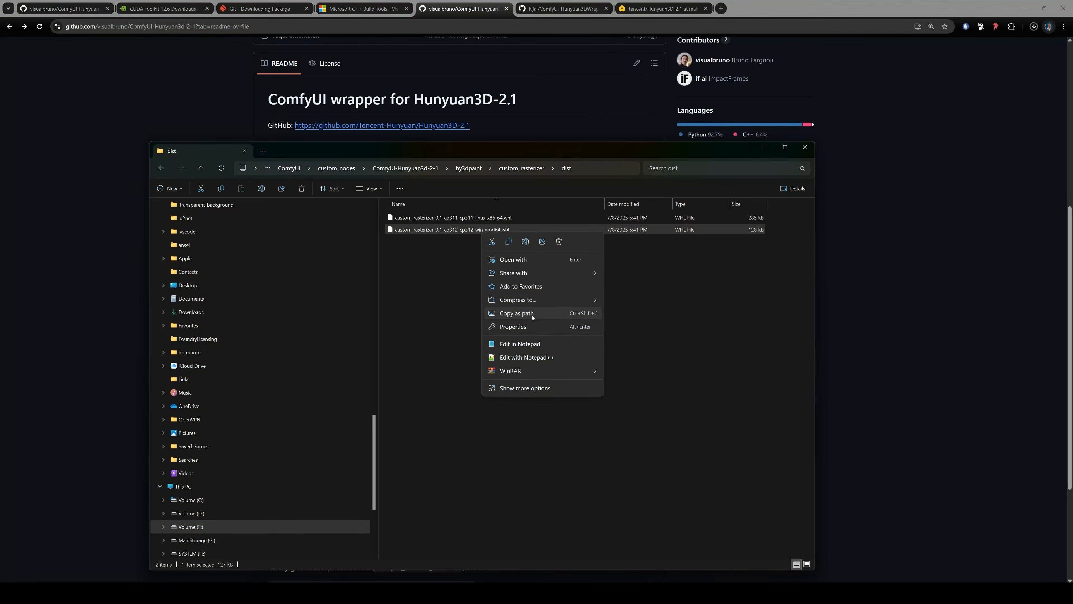
pyautogui.click(524, 316)
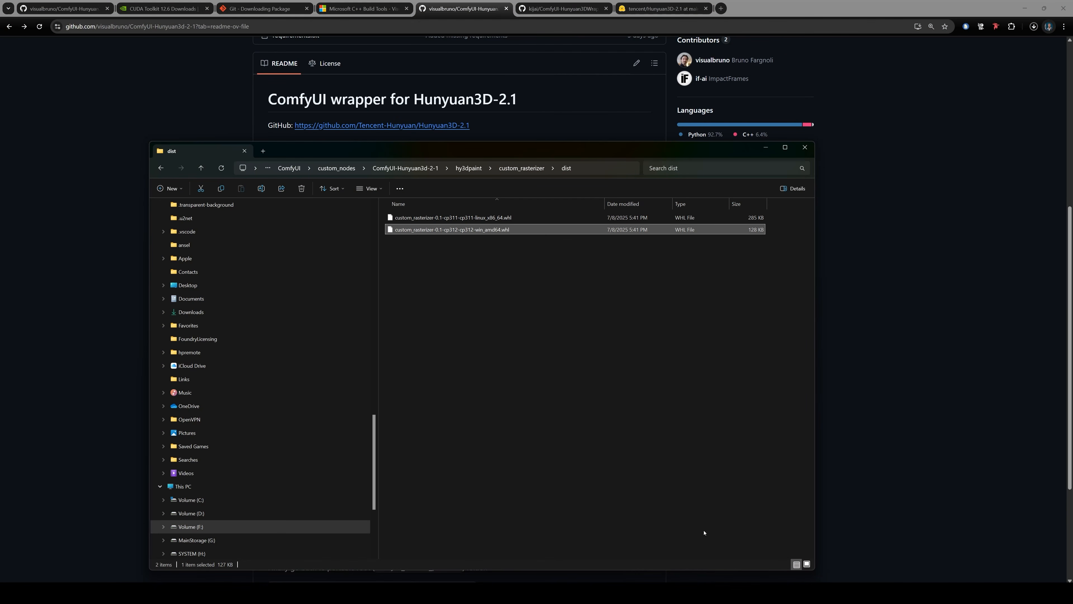
pyautogui.hotkey('alt', 'Tab')
pyautogui.moveTo(770, 186); pyautogui.dragTo(676, 196)
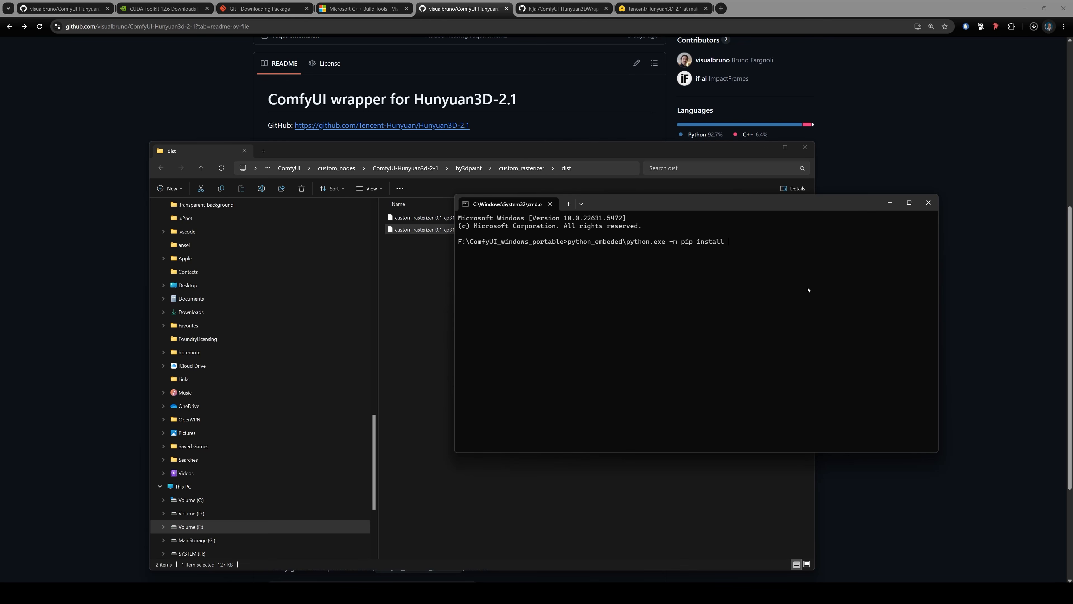
pyautogui.write('"F:\\ComfyUI_windows_portable\\ComfyUI\\custom_nodes\\ComfyUI-Hunyuan3d-2-1\\hy3dpaint\\custom_rasterizer\\dist\\custom_rasterizer-0.1-cp312-cp312-win_amd64.whl"')
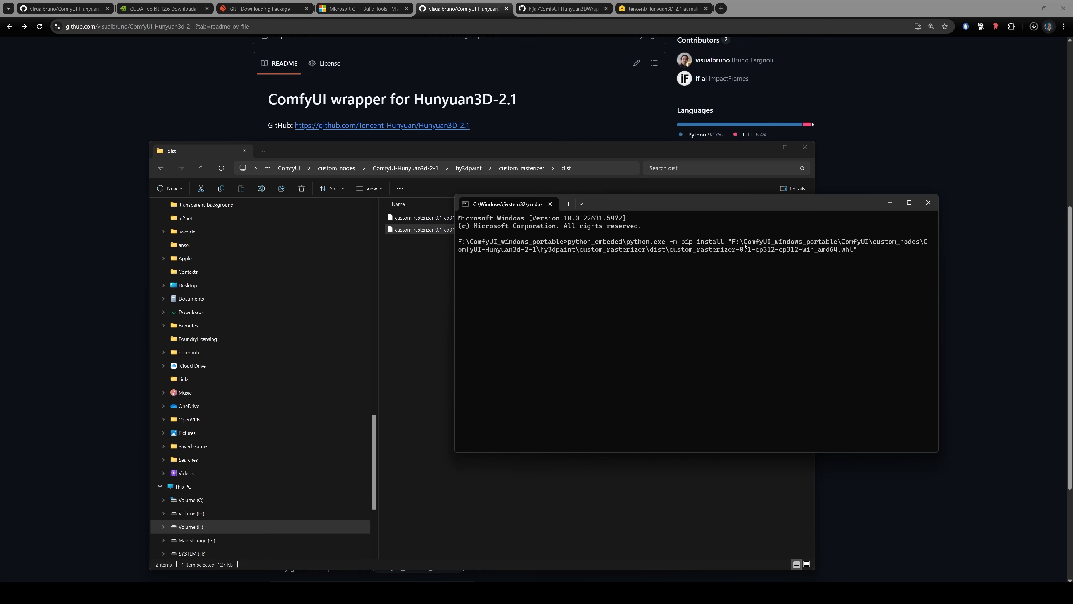
# - Remove the quotes and the F:\ComfyUI_windows_portable\ prefix from the wheel path, and run the pip install command
pyautogui.press('BackSpace')
pyautogui.hotkey('ctrl', 'Left')
pyautogui.press('Delete')
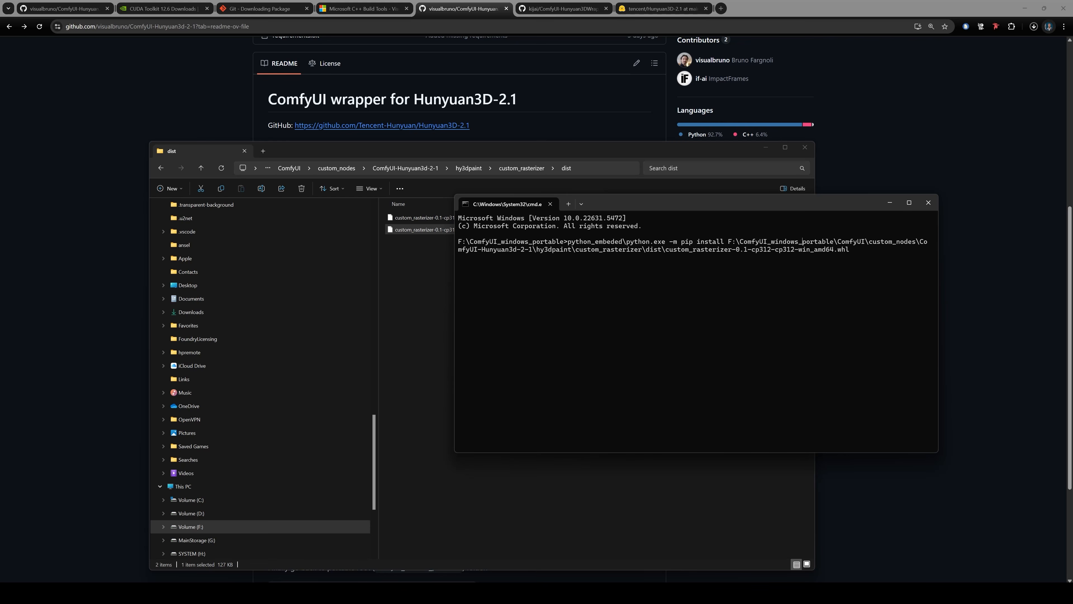
pyautogui.press('BackSpace')
pyautogui.press('BackSpace')
pyautogui.press('BackSpace')
pyautogui.press('BackSpace')
pyautogui.press('BackSpace')
pyautogui.press('BackSpace')
pyautogui.press('BackSpace')
pyautogui.press('BackSpace')
pyautogui.press('BackSpace')
pyautogui.press('BackSpace')
pyautogui.press('BackSpace')
pyautogui.press('BackSpace')
pyautogui.press('BackSpace')
pyautogui.press('BackSpace')
pyautogui.press('BackSpace')
pyautogui.press('BackSpace')
pyautogui.press('BackSpace')
pyautogui.press('BackSpace')
pyautogui.press('BackSpace')
pyautogui.press('BackSpace')
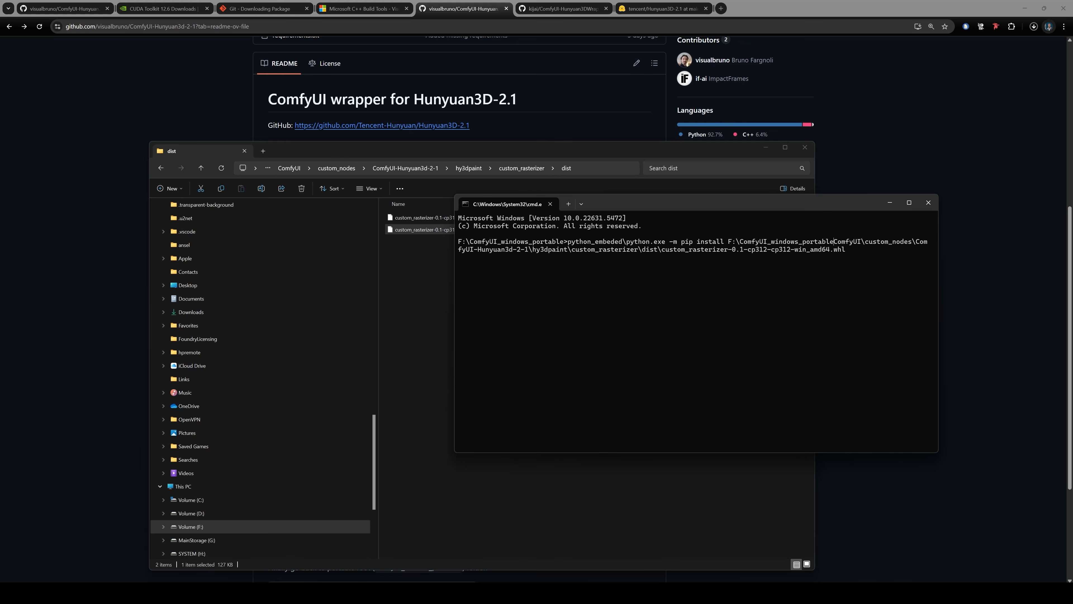
pyautogui.press('BackSpace')
pyautogui.press('BackSpace')
pyautogui.press('BackSpace')
pyautogui.press('BackSpace')
pyautogui.press('BackSpace')
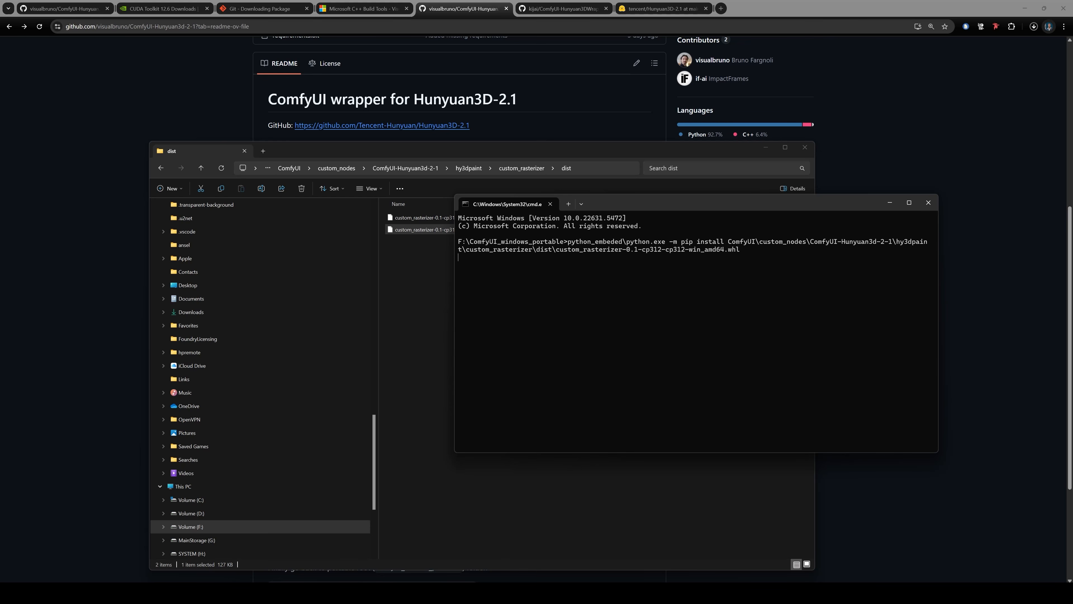
pyautogui.press('Return')
# - Move the command prompt and dist folder windows apart to uncover the README's Installation section
pyautogui.moveTo(718, 204); pyautogui.dragTo(835, 230)
pyautogui.moveTo(678, 148); pyautogui.dragTo(652, 409)
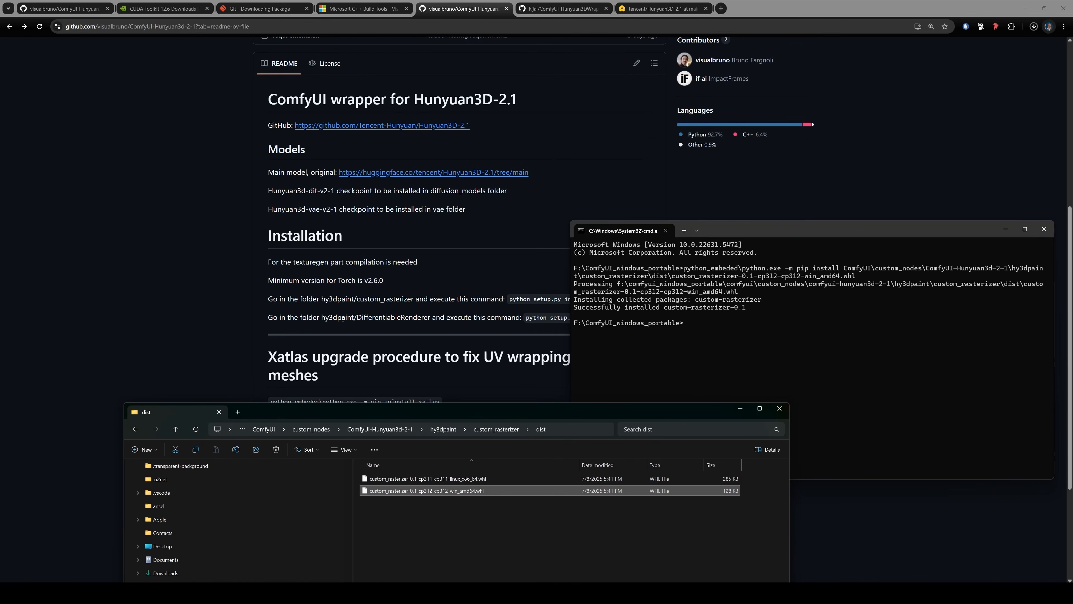
pyautogui.moveTo(539, 412); pyautogui.dragTo(552, 408)
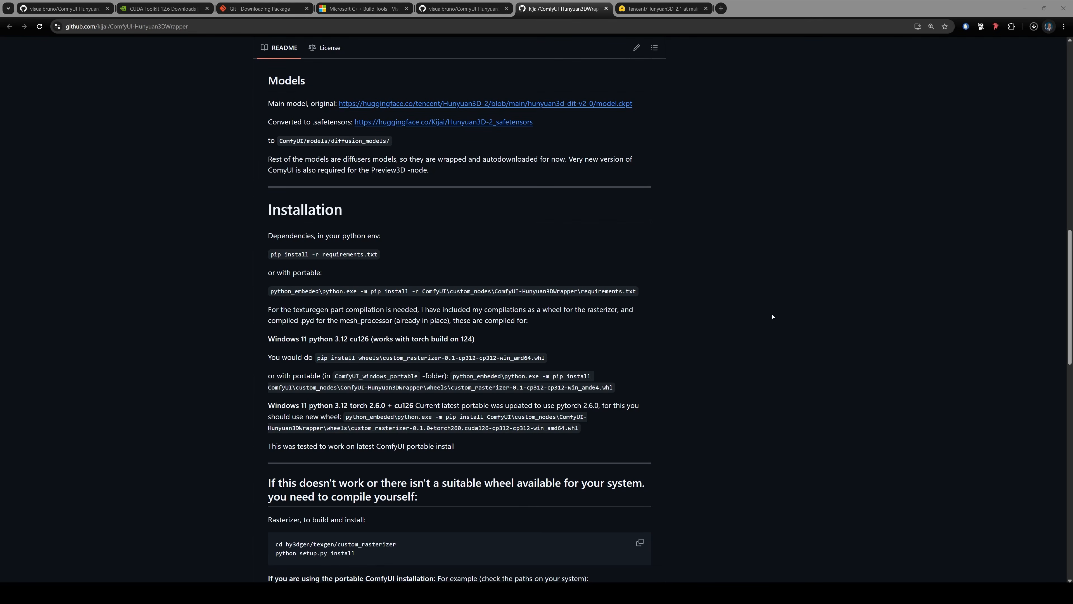
# - Return to the ComfyUI-Hunyuan3d-2-1 repository page and locate requirements.txt in its file list
pyautogui.scroll(2, 714, 312)
pyautogui.hotkey('ctrl', 'shift', 'Tab')
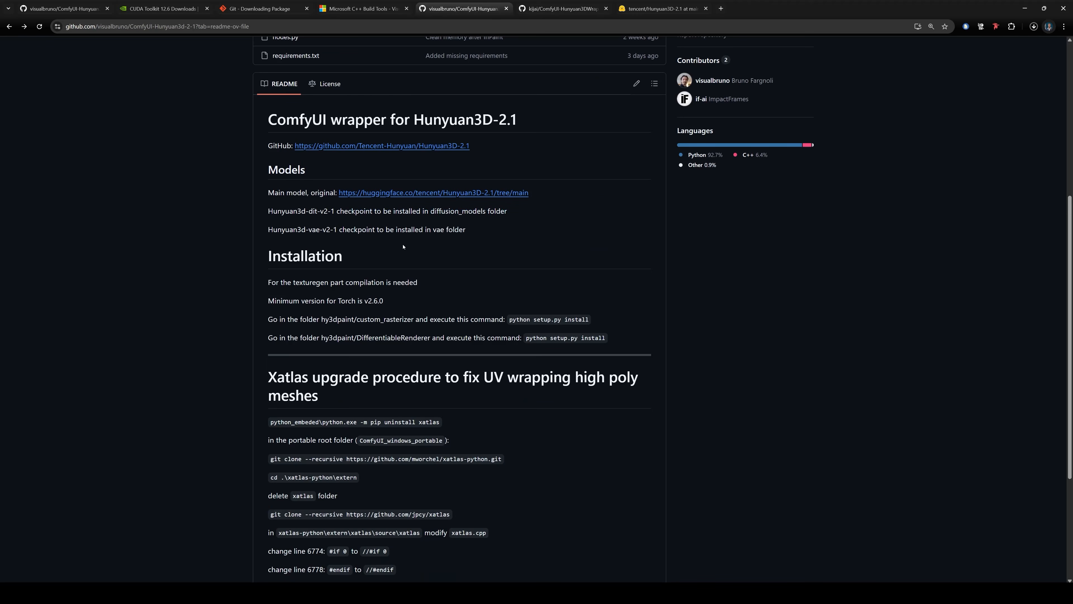
pyautogui.scroll(5, 461, 293)
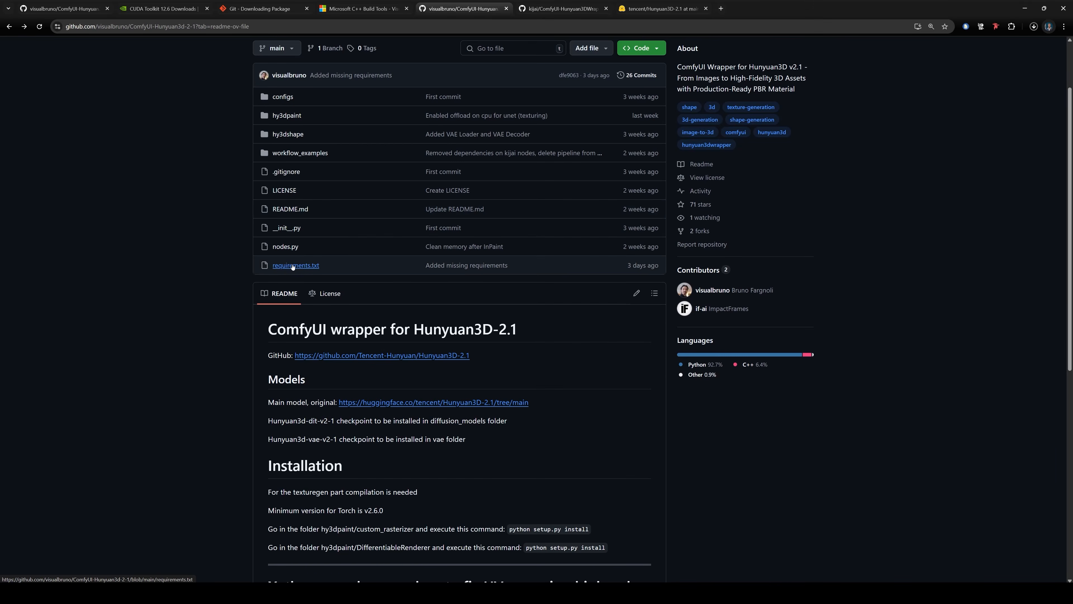
pyautogui.scroll(2, 896, 345)
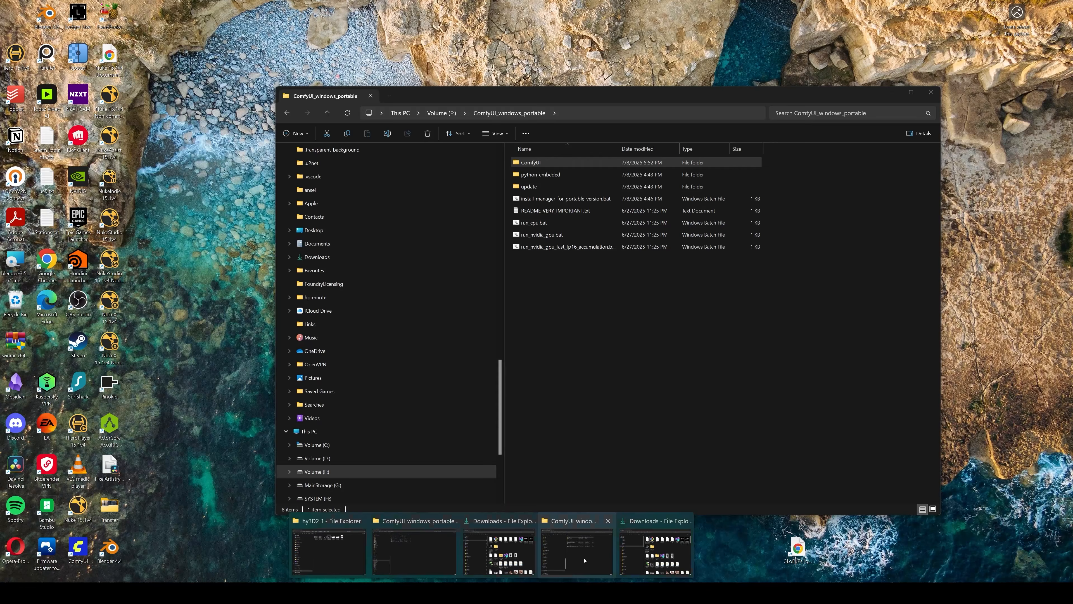
# - Open a command prompt in the ComfyUI_windows_portable folder on Volume (F:)
pyautogui.click(329, 551)
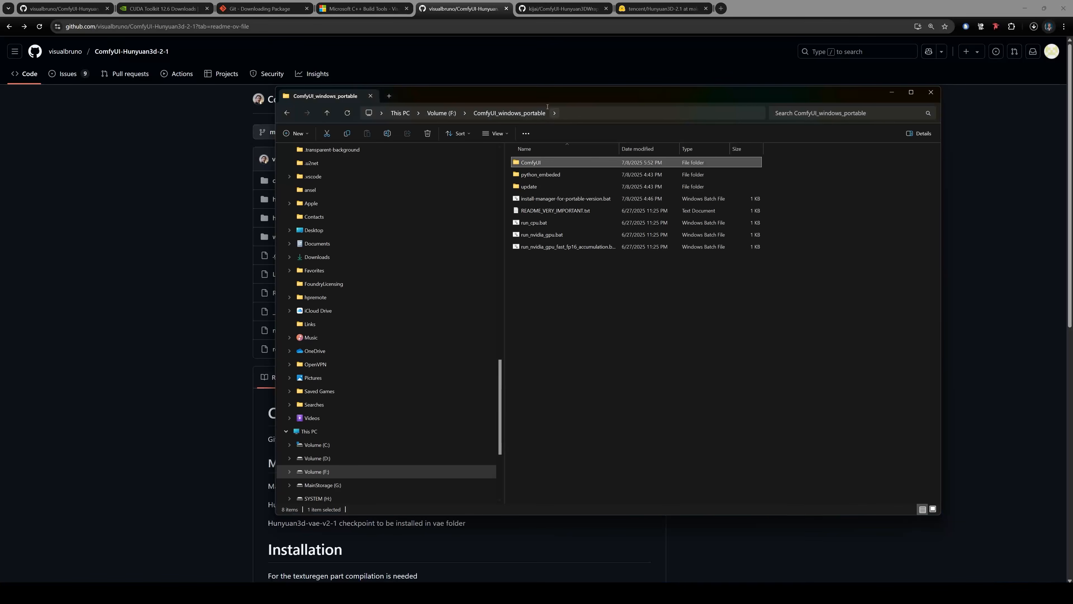
pyautogui.moveTo(538, 104); pyautogui.dragTo(524, 118)
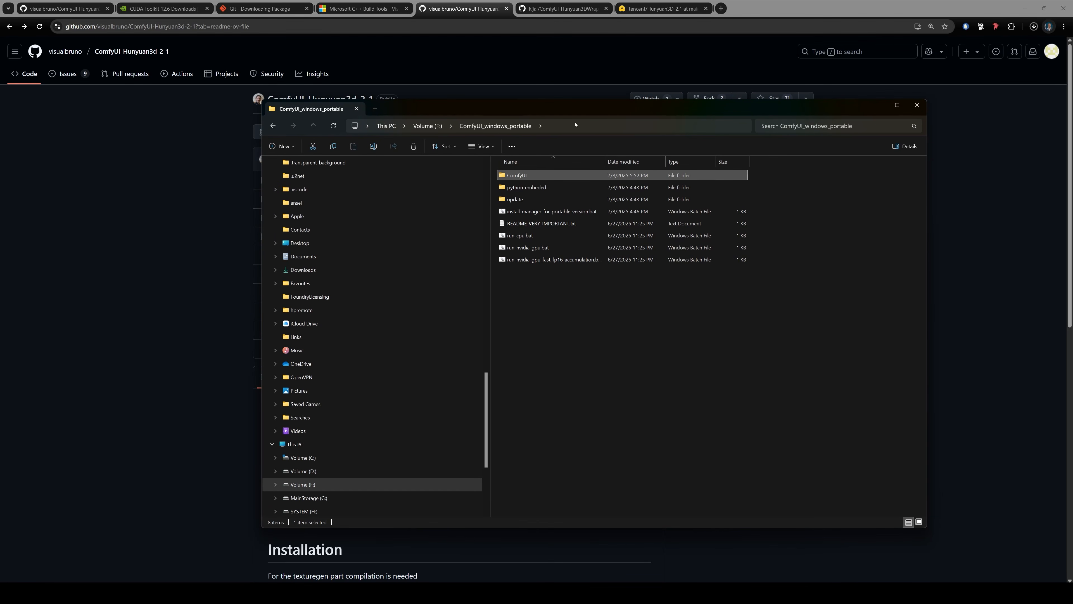
pyautogui.click(560, 127)
pyautogui.write('cmd')
pyautogui.press('Return')
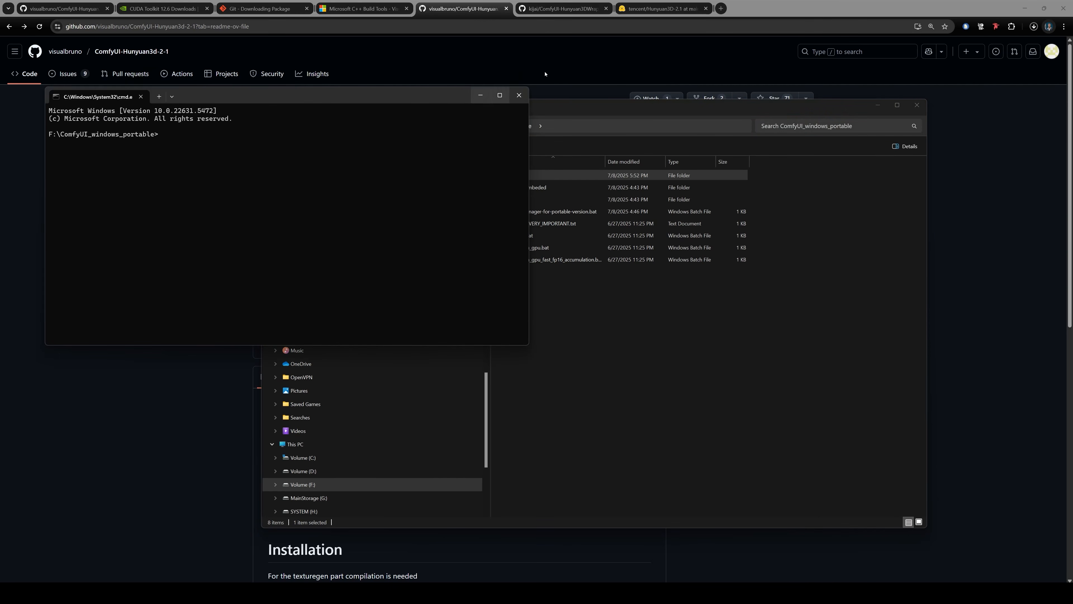
# - Copy python_embeded\python.exe -m pip install -r from the ComfyUI-Hunyuan3DWrapper README's Installation section into the command prompt
pyautogui.click(568, 8)
pyautogui.scroll(-2, 339, 229)
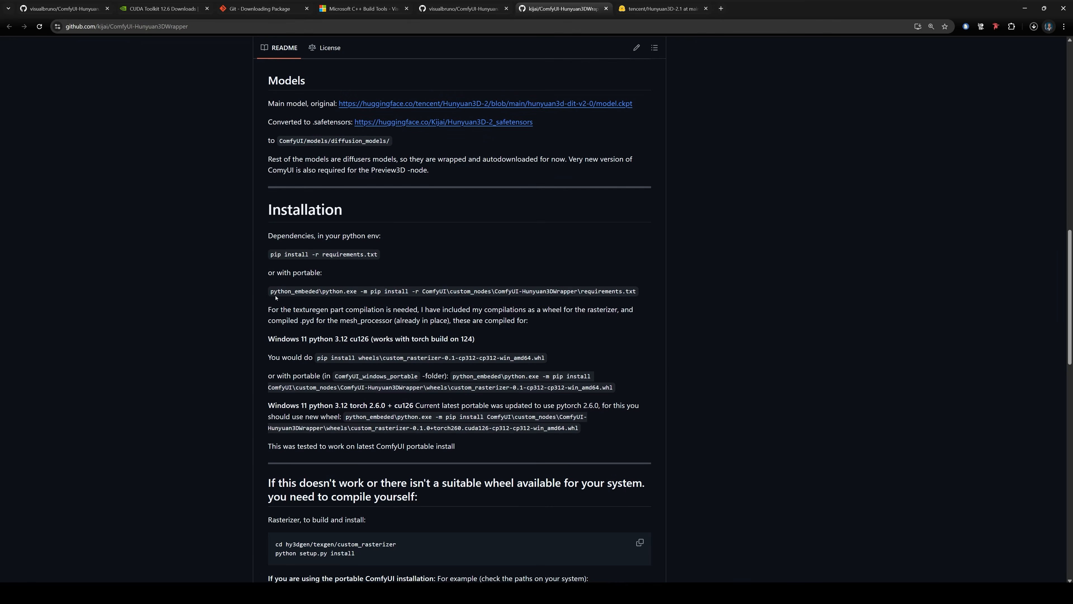
pyautogui.moveTo(270, 294)
pyautogui.mouseDown()
pyautogui.moveTo(393, 290)
pyautogui.moveTo(269, 291)
pyautogui.mouseUp()
pyautogui.hotkey('ctrl', 'c')
pyautogui.hotkey('alt', 'Tab')
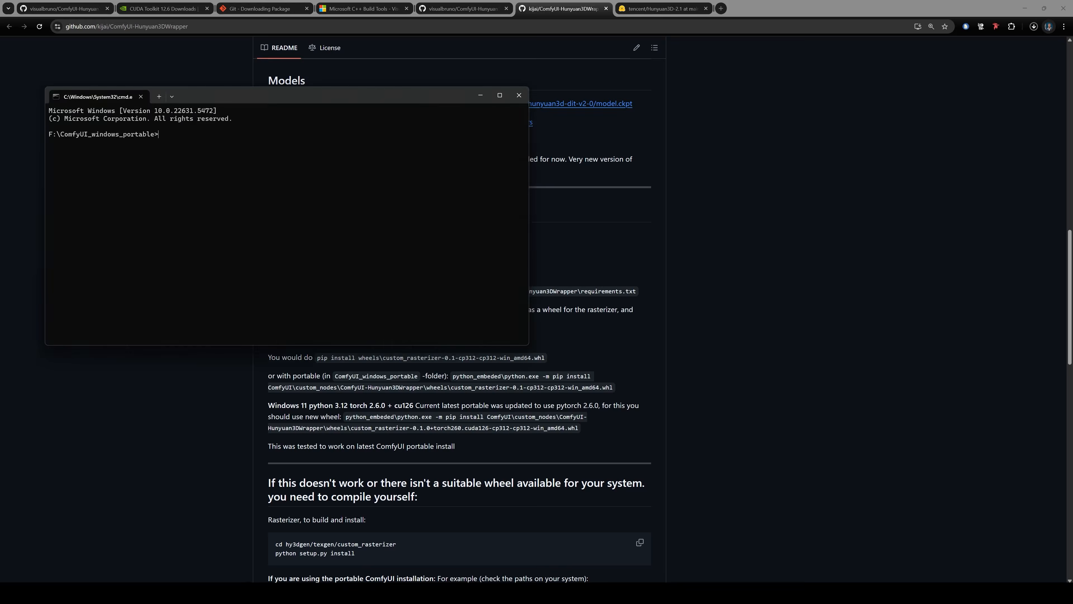
pyautogui.hotkey('ctrl', 'v')
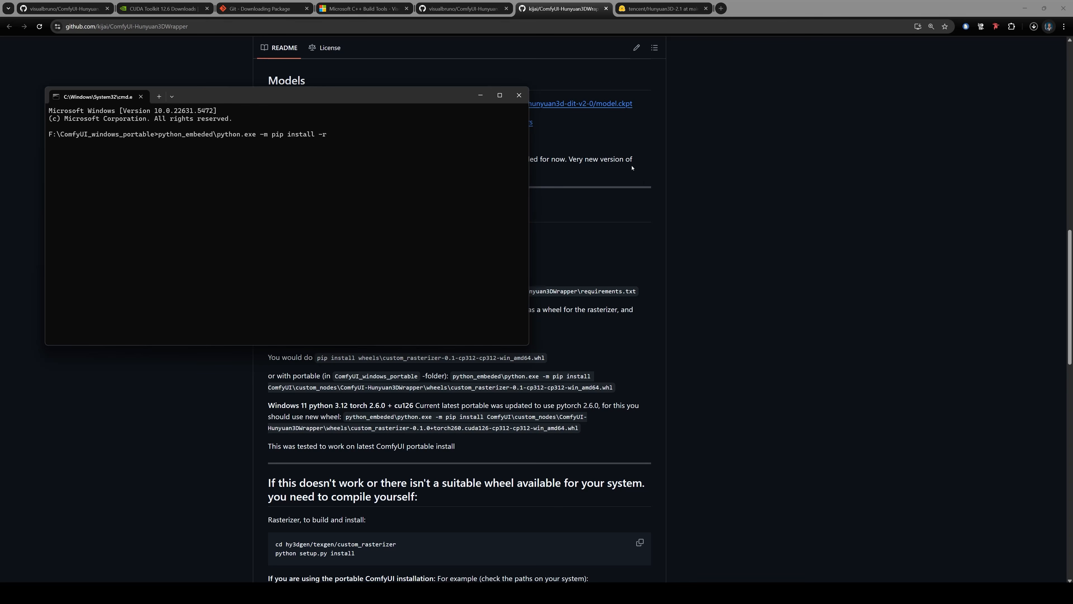
# - Go to ComfyUI\custom_nodes\ComfyUI-Hunyuan3d-2-1 and review the package list in its requirements.txt
pyautogui.moveTo(482, 593)
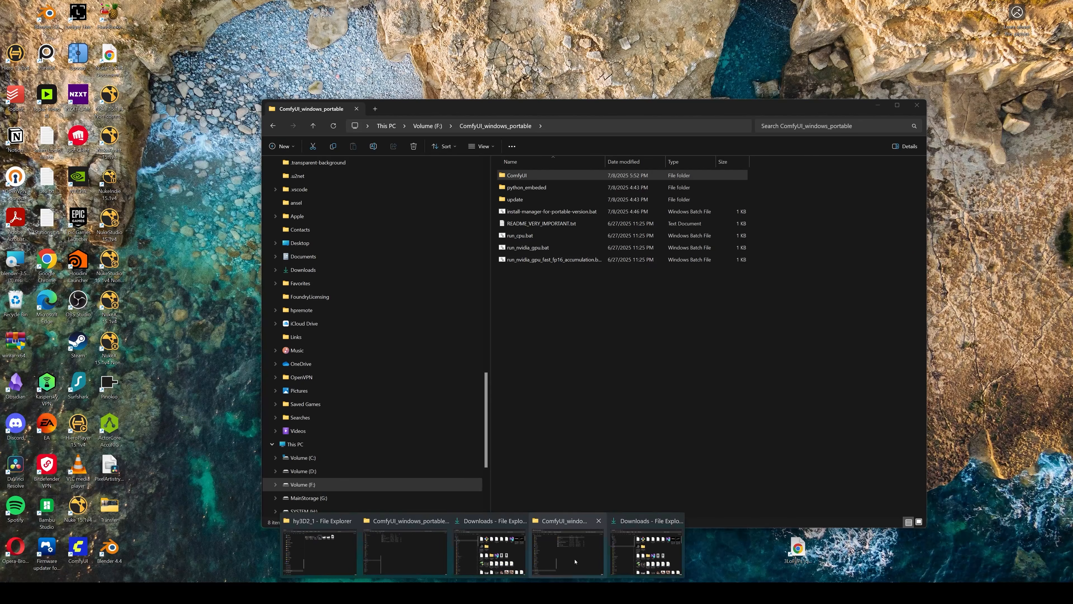
pyautogui.click(572, 558)
pyautogui.doubleClick(543, 180)
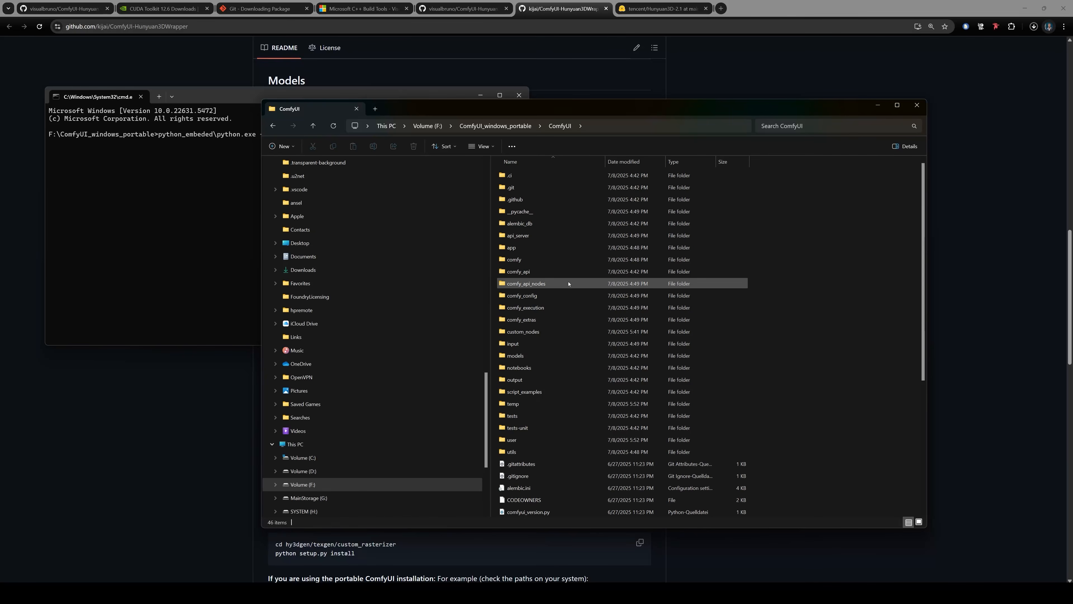
pyautogui.doubleClick(535, 334)
pyautogui.doubleClick(546, 187)
pyautogui.click(532, 296)
pyautogui.doubleClick(534, 296)
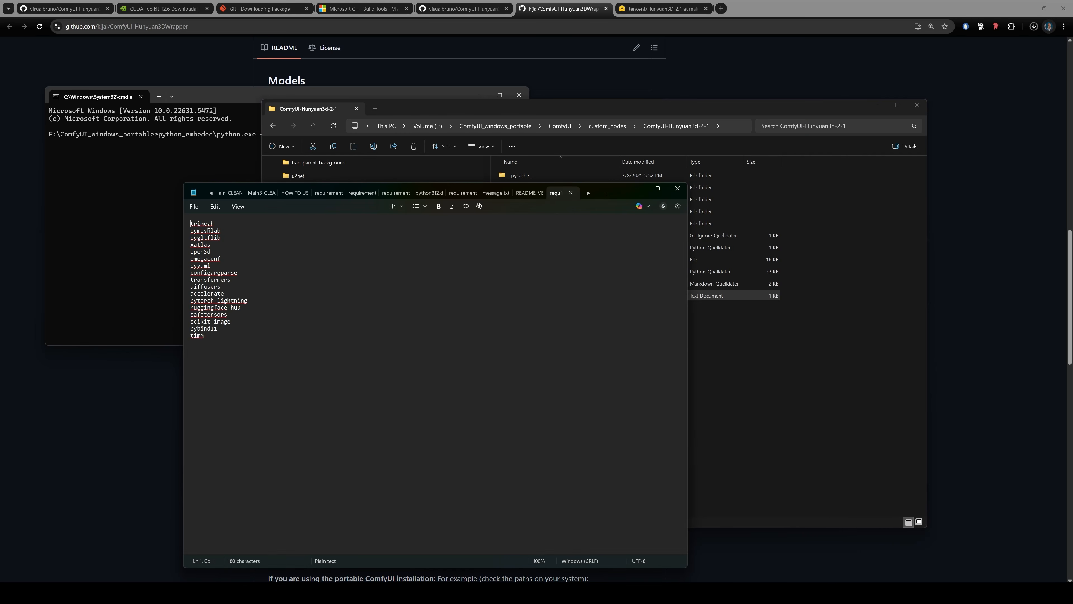
pyautogui.moveTo(196, 224); pyautogui.dragTo(228, 273)
pyautogui.click(250, 251)
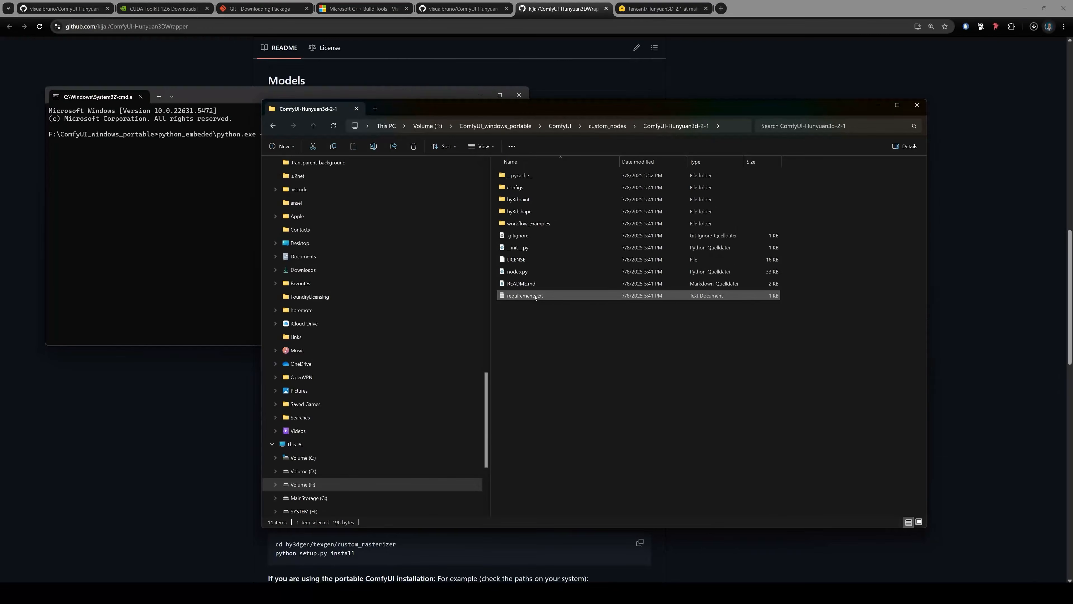
# - Copy the path of requirements.txt and append it to the pip install -r command in the command prompt
pyautogui.rightClick(535, 297)
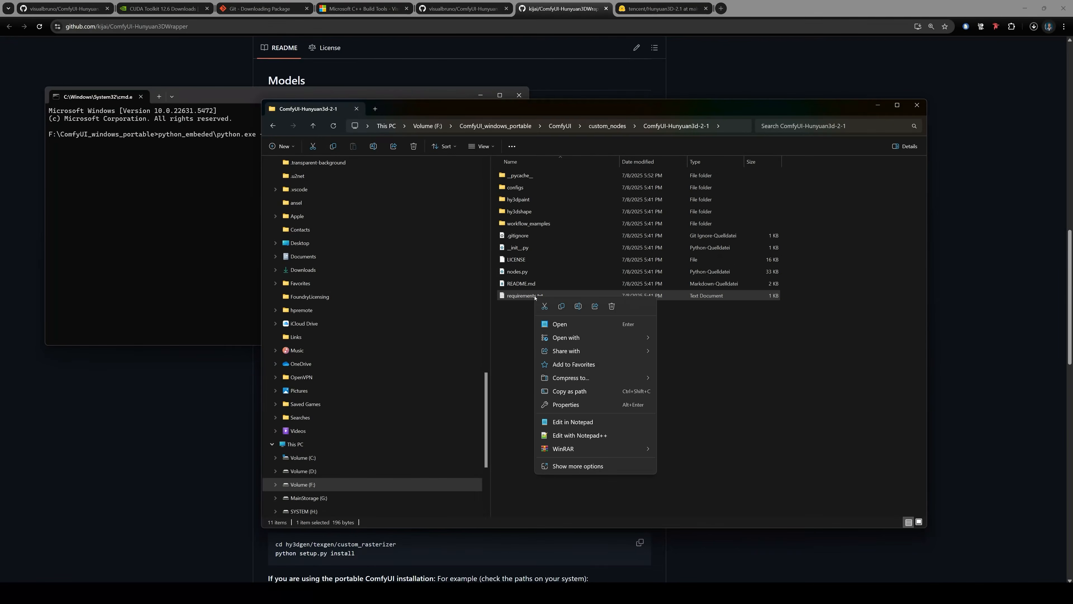
pyautogui.click(586, 391)
pyautogui.click(216, 211)
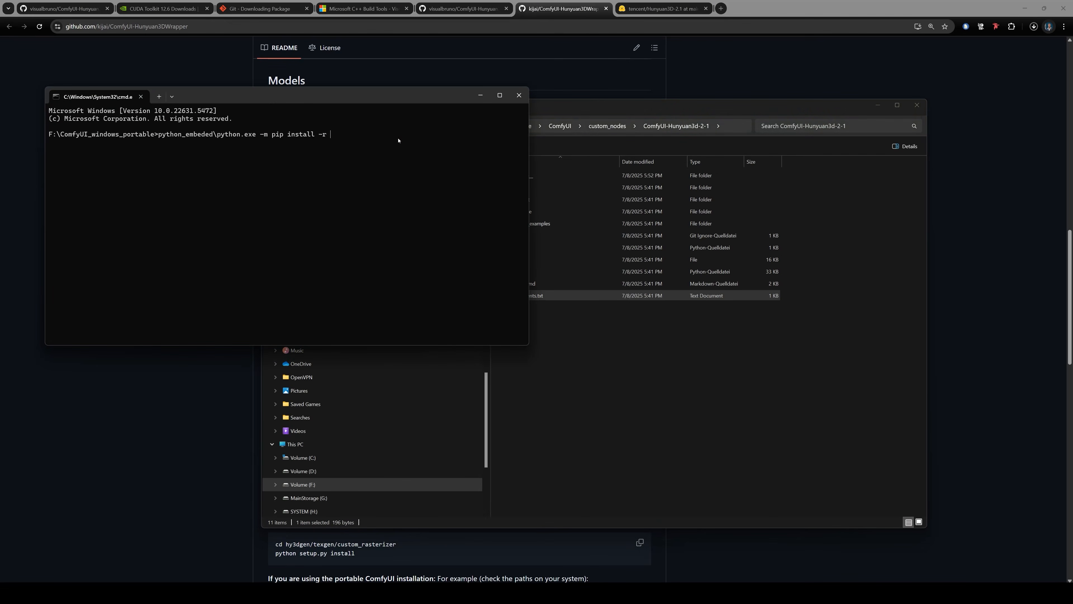
pyautogui.hotkey('ctrl', 'v')
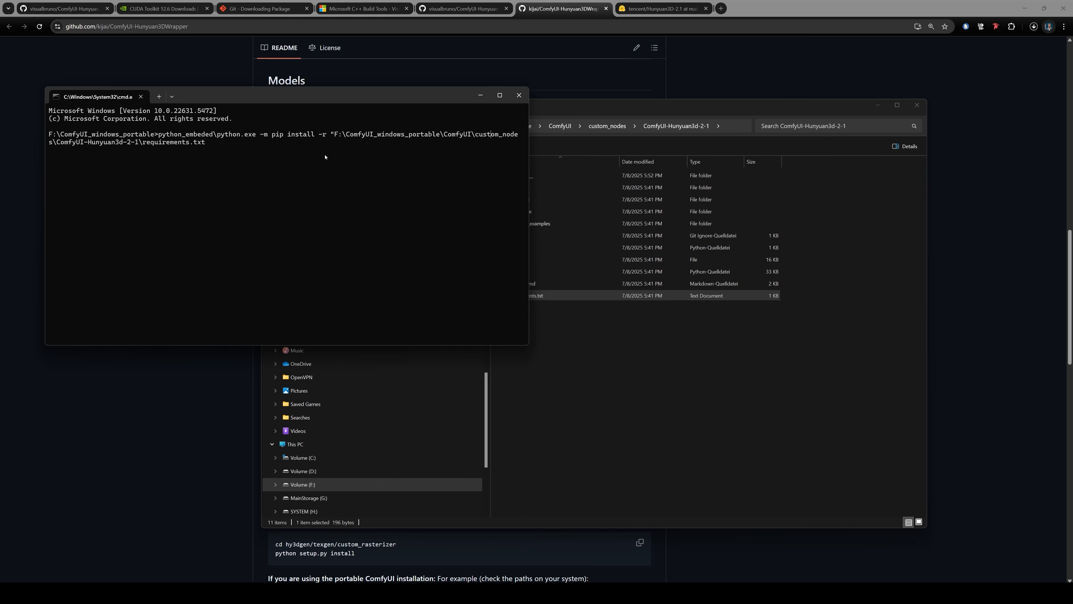
# - Strip the quotes and the F:\ComfyUI_windows_portable\ prefix from the requirements.txt path, and run the pip install -r command
pyautogui.press('BackSpace')
pyautogui.press('BackSpace')
pyautogui.press('BackSpace')
pyautogui.press('BackSpace')
pyautogui.press('BackSpace')
pyautogui.press('BackSpace')
pyautogui.press('BackSpace')
pyautogui.press('BackSpace')
pyautogui.press('BackSpace')
pyautogui.press('BackSpace')
pyautogui.press('BackSpace')
pyautogui.press('BackSpace')
pyautogui.press('BackSpace')
pyautogui.press('BackSpace')
pyautogui.press('BackSpace')
pyautogui.press('BackSpace')
pyautogui.press('BackSpace')
pyautogui.press('BackSpace')
pyautogui.press('BackSpace')
pyautogui.press('BackSpace')
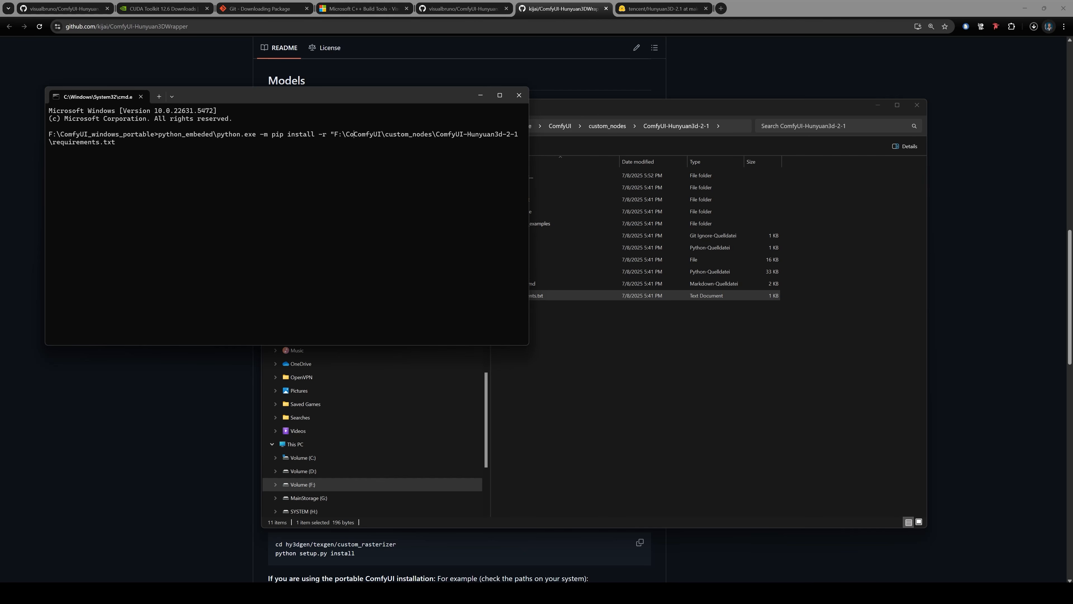
pyautogui.press('BackSpace')
pyautogui.press('Return')
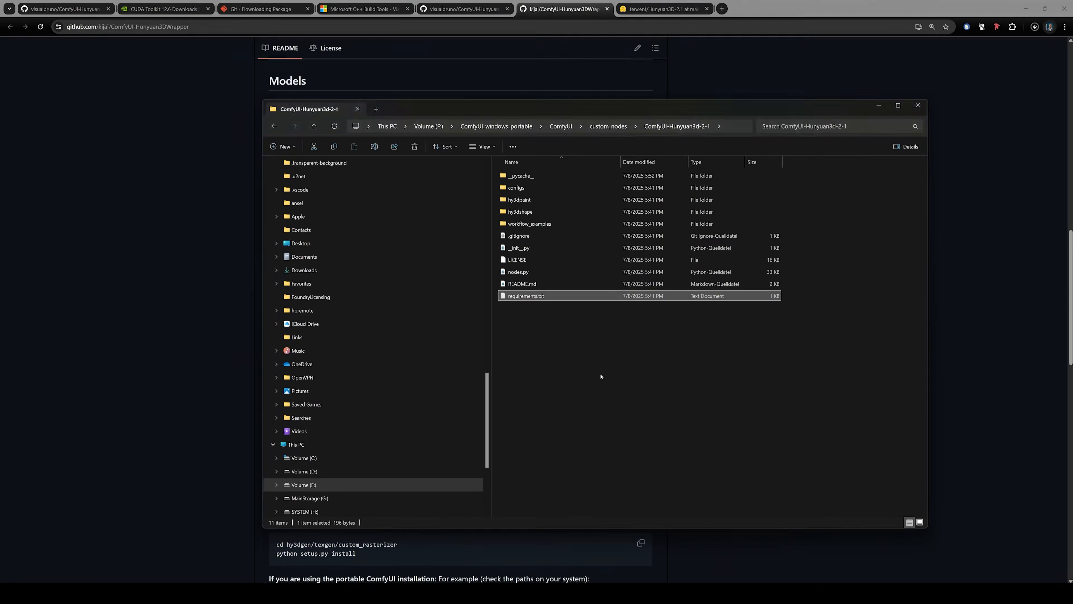
# - Return to the ComfyUI_windows_portable folder and launch ComfyUI with run_nvidia_gpu.bat in a maximized console
pyautogui.click(602, 376)
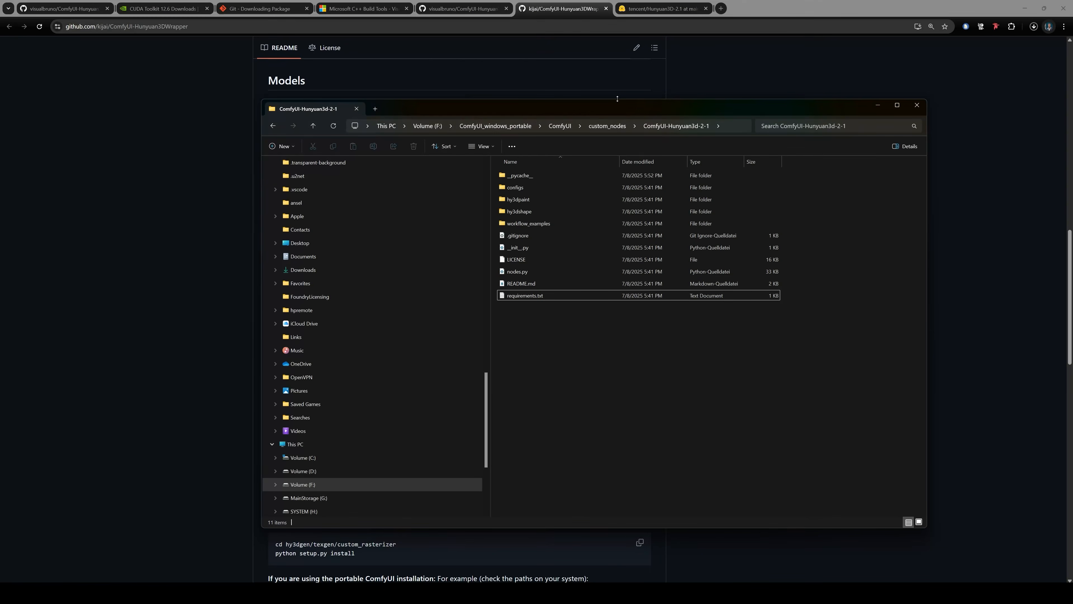
pyautogui.click(517, 126)
pyautogui.moveTo(519, 115); pyautogui.dragTo(404, 126)
pyautogui.click(485, 320)
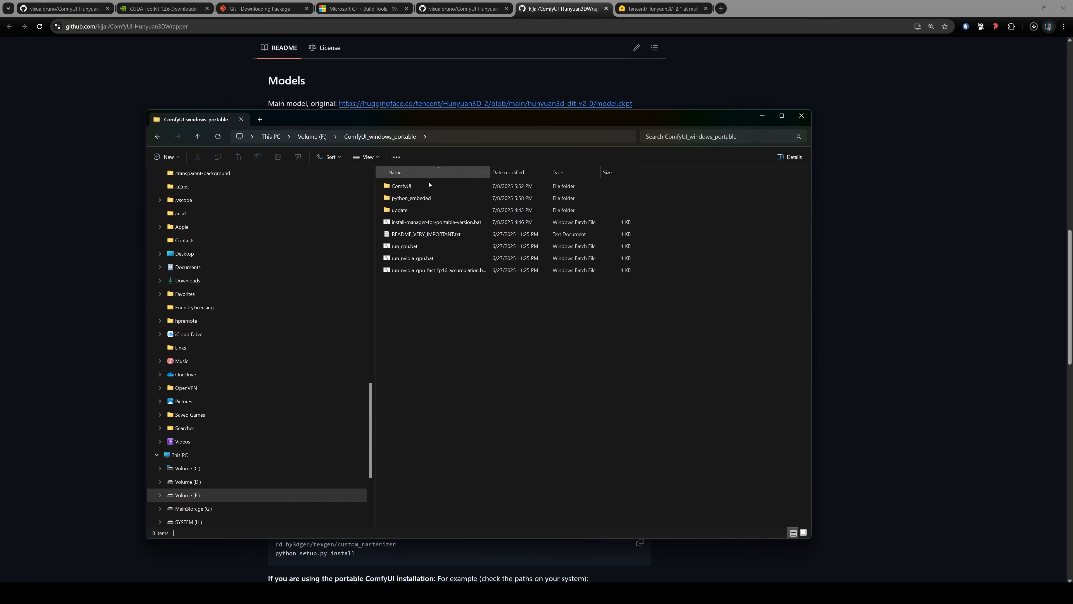
pyautogui.doubleClick(444, 258)
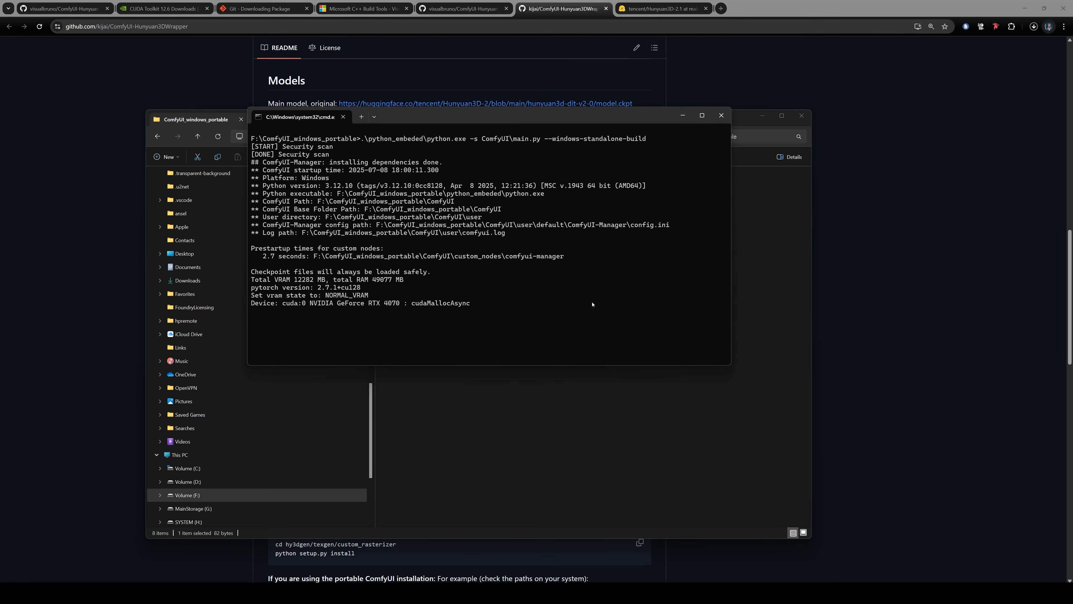
pyautogui.click(703, 115)
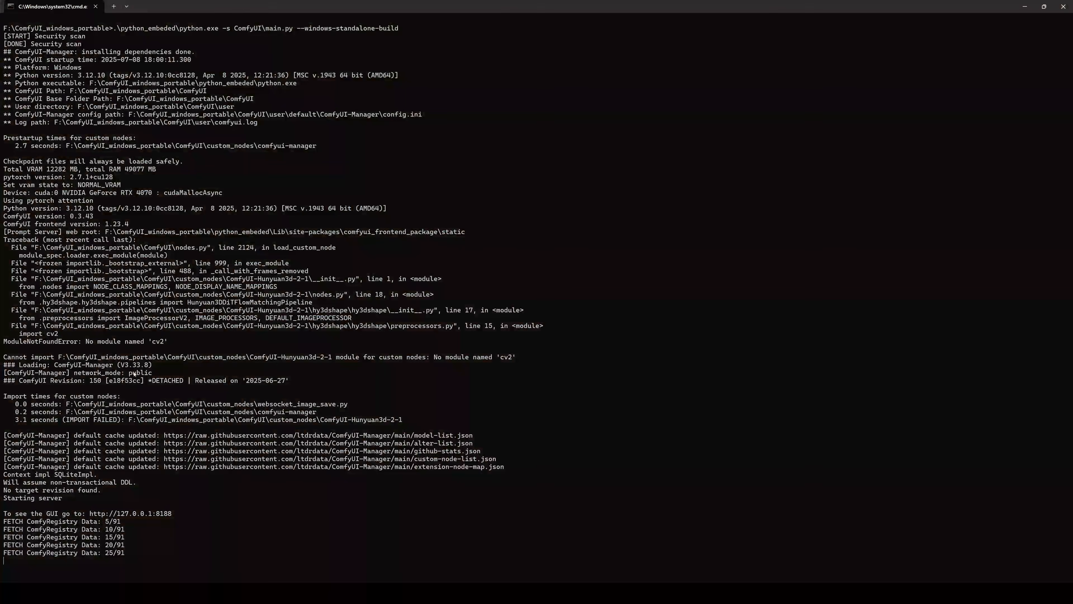
# - Examine the ComfyUI-Hunyuan3d-2-1 entry under the custom node import times in the startup log
pyautogui.moveTo(62, 419)
pyautogui.mouseDown()
pyautogui.moveTo(409, 419)
pyautogui.moveTo(64, 420)
pyautogui.mouseUp()
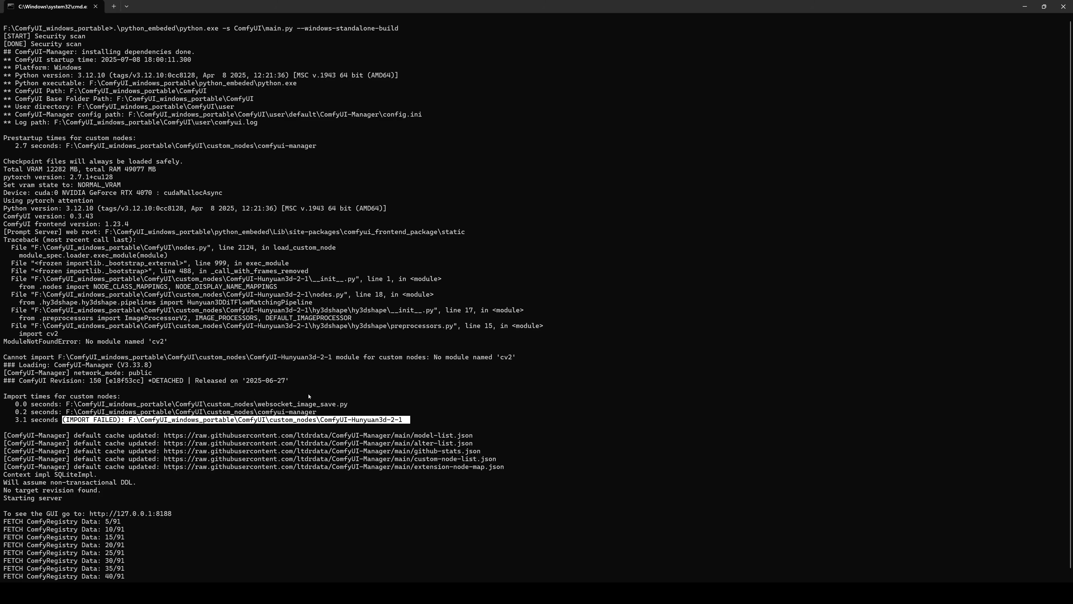
pyautogui.moveTo(409, 420); pyautogui.dragTo(434, 424)
pyautogui.click(61, 417)
pyautogui.click(434, 424)
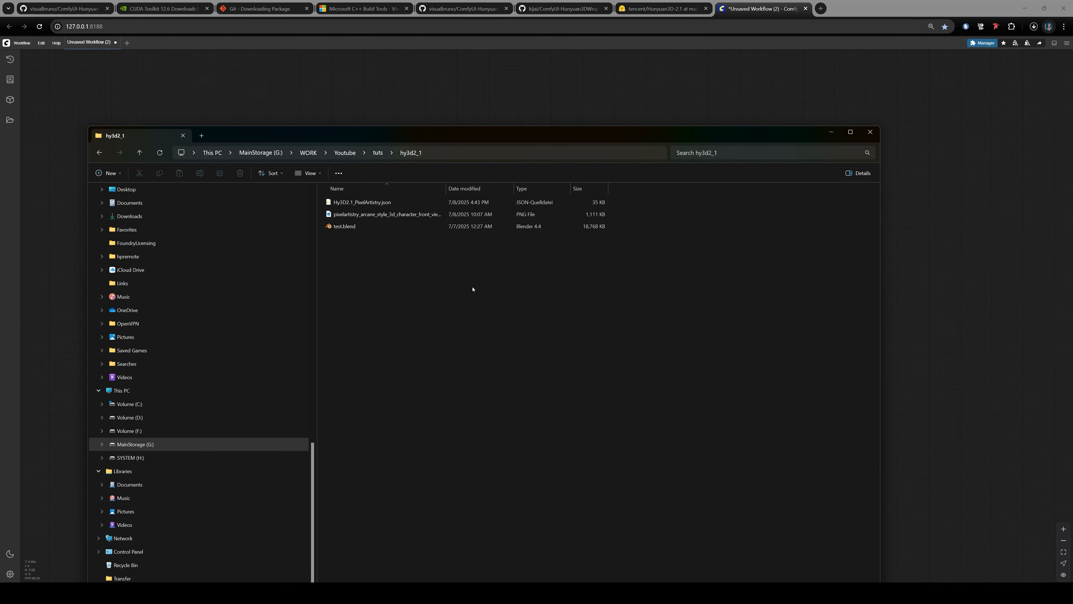
# - Load the workflow Hy3D2.1_PixelArtistry.json from the hy3d2_1 folder into ComfyUI, and review and dismiss the missing node types list
pyautogui.click(371, 203)
pyautogui.moveTo(373, 199); pyautogui.dragTo(527, 101)
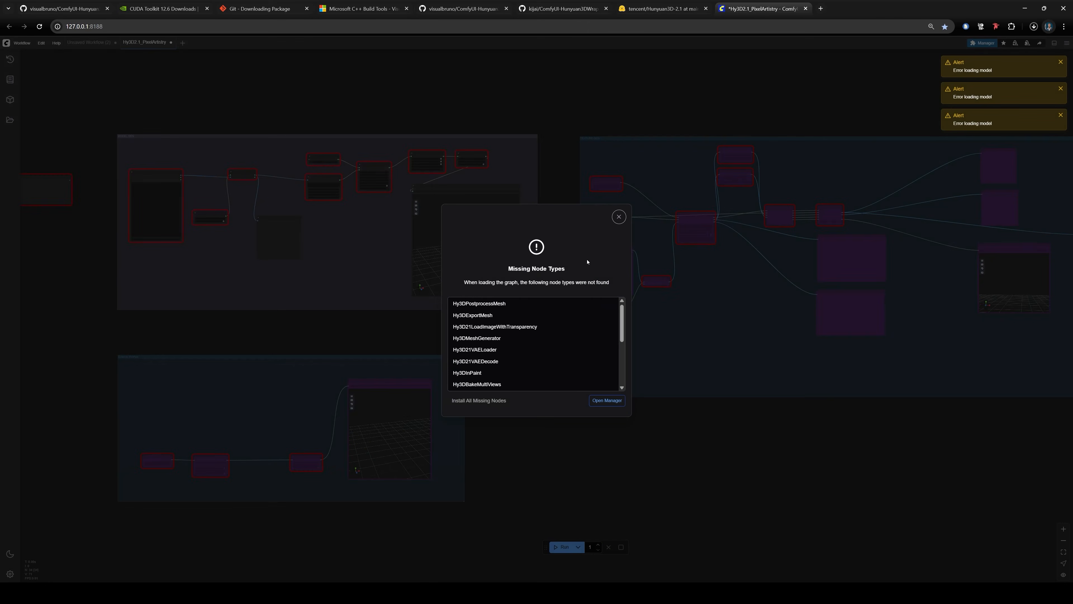
pyautogui.scroll(-4, 558, 332)
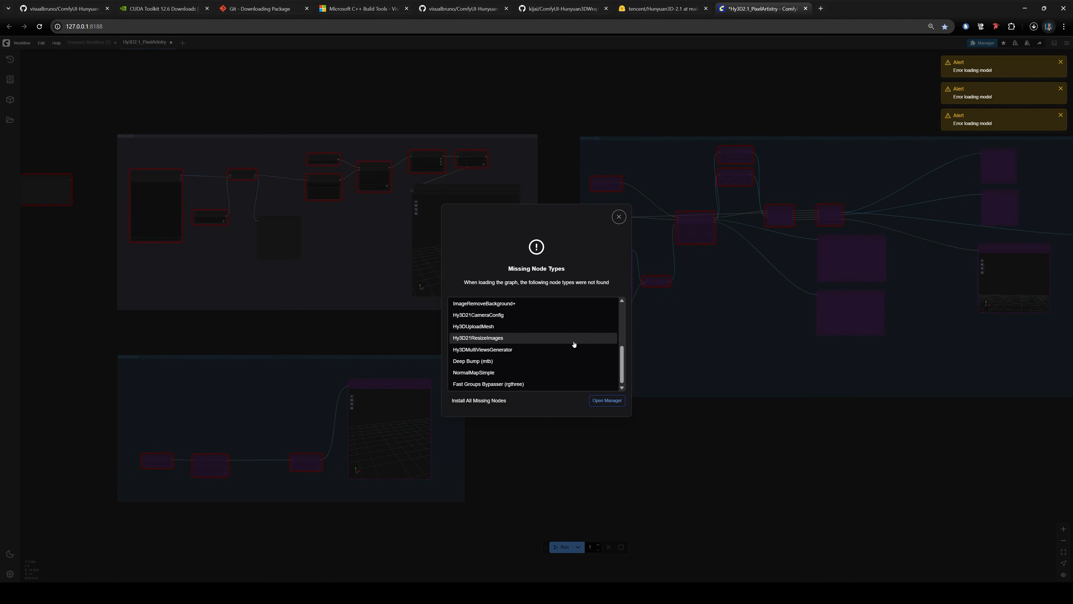
pyautogui.scroll(4, 556, 339)
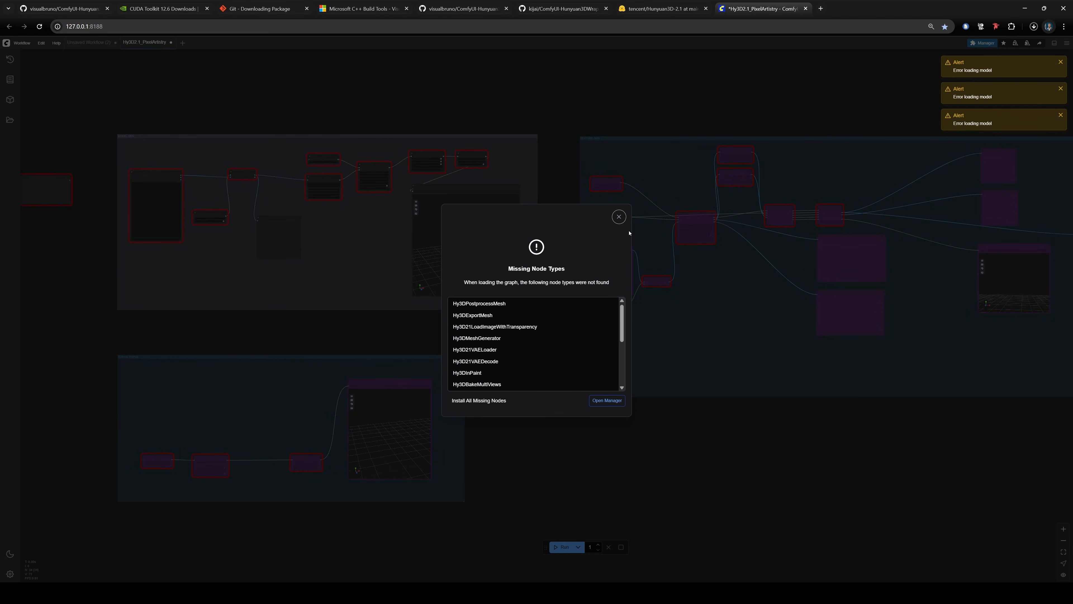
pyautogui.click(619, 217)
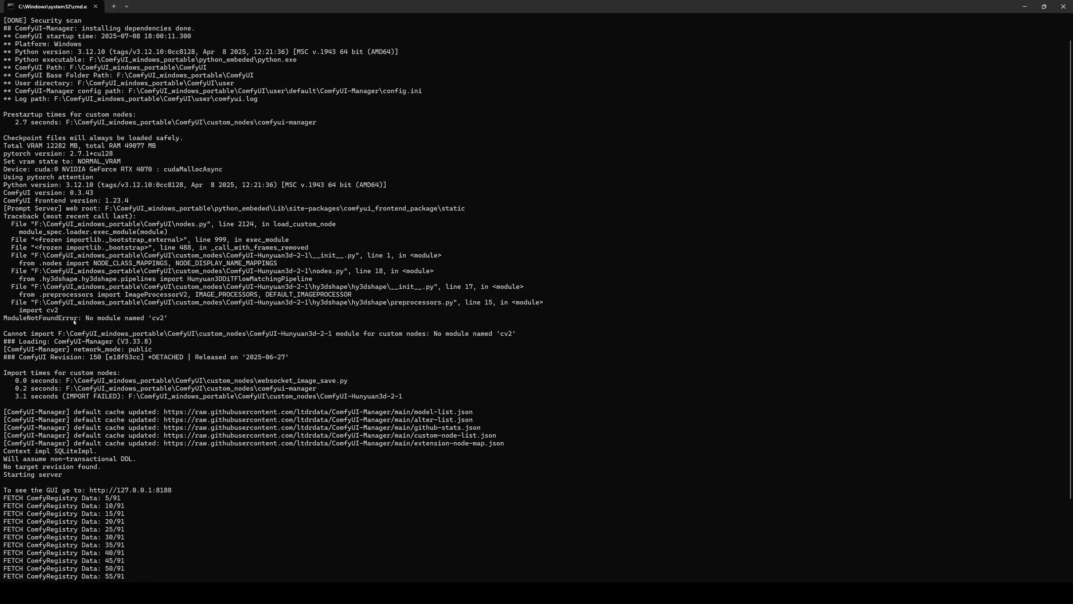
# - Highlight the ModuleNotFoundError line in the console log, and shut down ComfyUI along with its browser tab
pyautogui.moveTo(8, 320); pyautogui.dragTo(171, 320)
pyautogui.hotkey('ctrl', 'c')
pyautogui.hotkey('ctrl', 'c')
pyautogui.scroll(1, 448, 313)
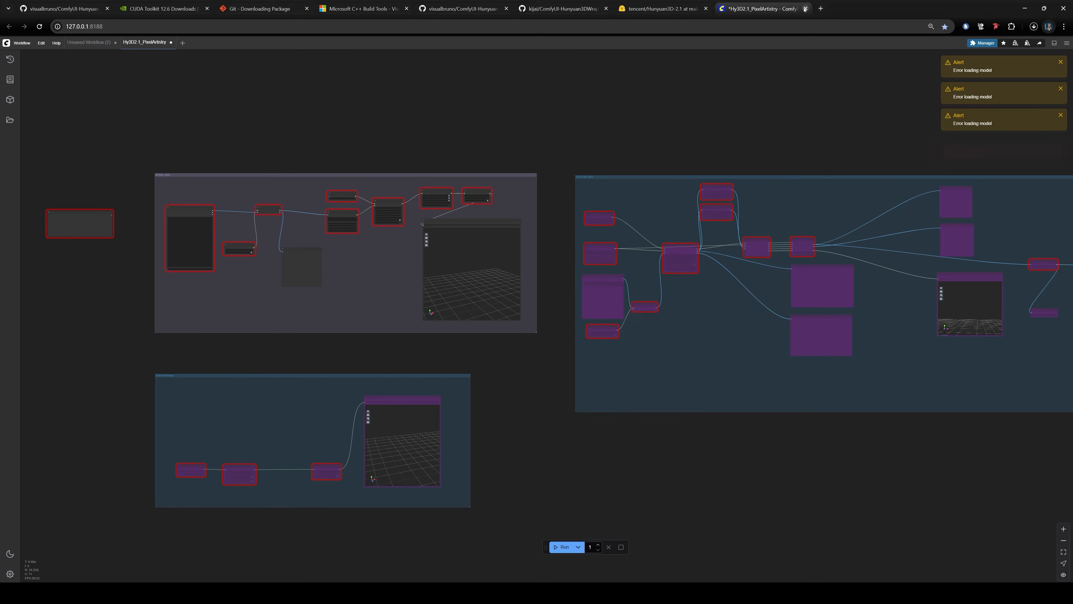
pyautogui.click(805, 8)
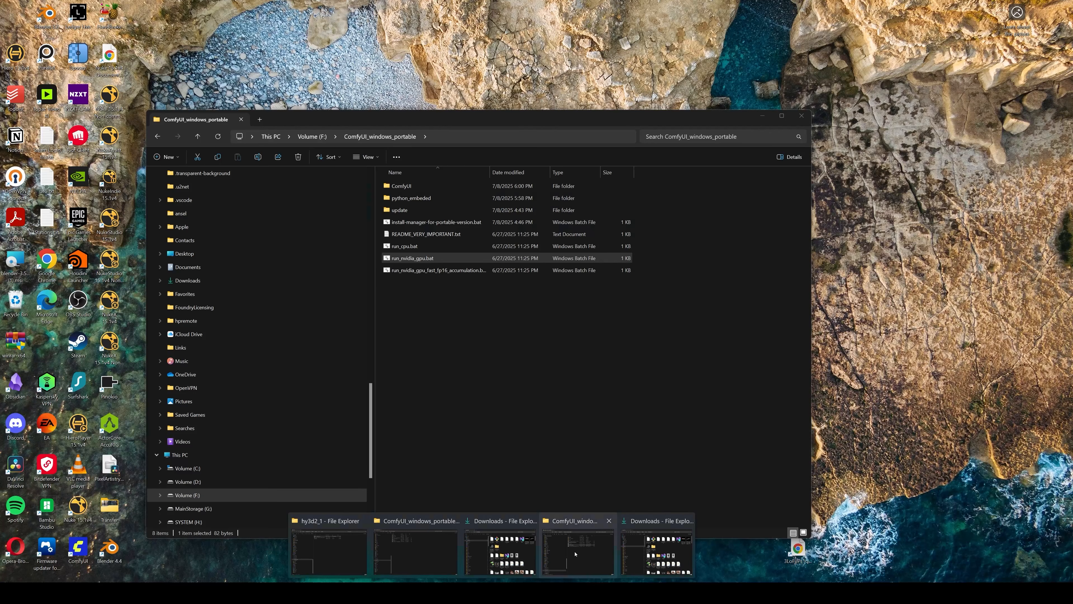
# - Open a new command prompt in ComfyUI_windows_portable and enter .\python_embeded\python.exe -m pip install pytorch_lightning
pyautogui.click(574, 553)
pyautogui.click(486, 136)
pyautogui.write('cmd')
pyautogui.press('Return')
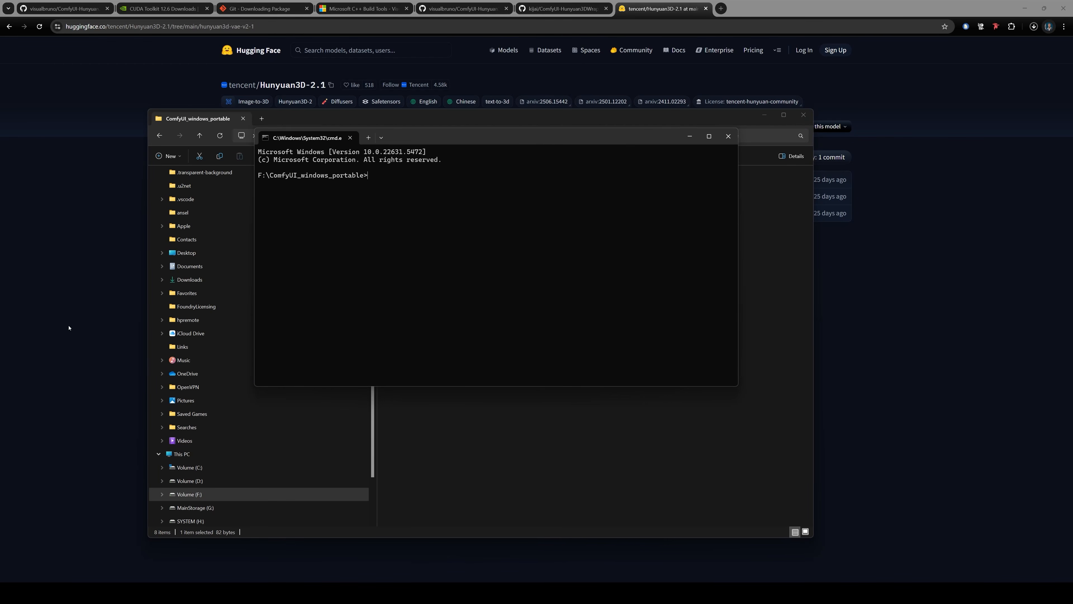
pyautogui.hotkey('ctrl', 'v')
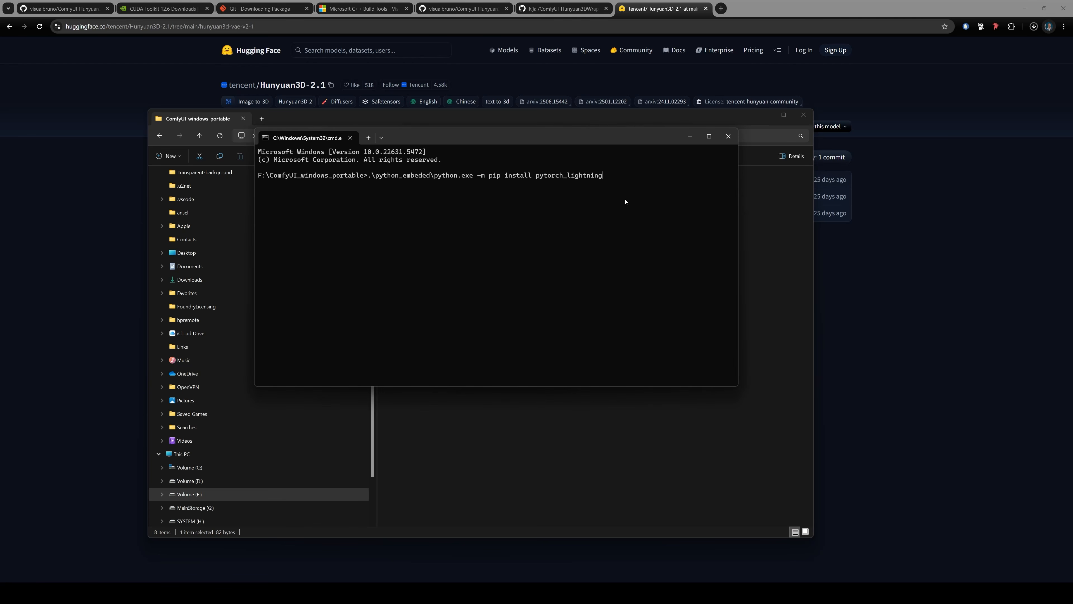
# - Close the folder window behind the command prompt, run the pytorch_lightning install command and review its output
pyautogui.moveTo(533, 136); pyautogui.dragTo(543, 153)
pyautogui.moveTo(622, 193); pyautogui.dragTo(545, 193)
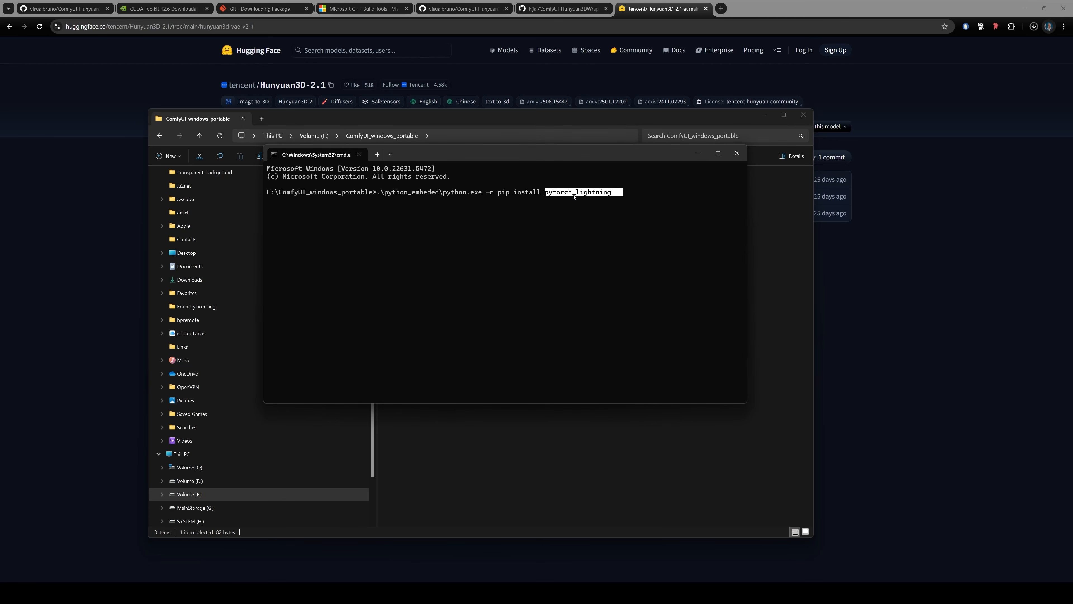
pyautogui.hotkey('ctrl', 'c')
pyautogui.click(802, 114)
pyautogui.moveTo(611, 159); pyautogui.dragTo(617, 164)
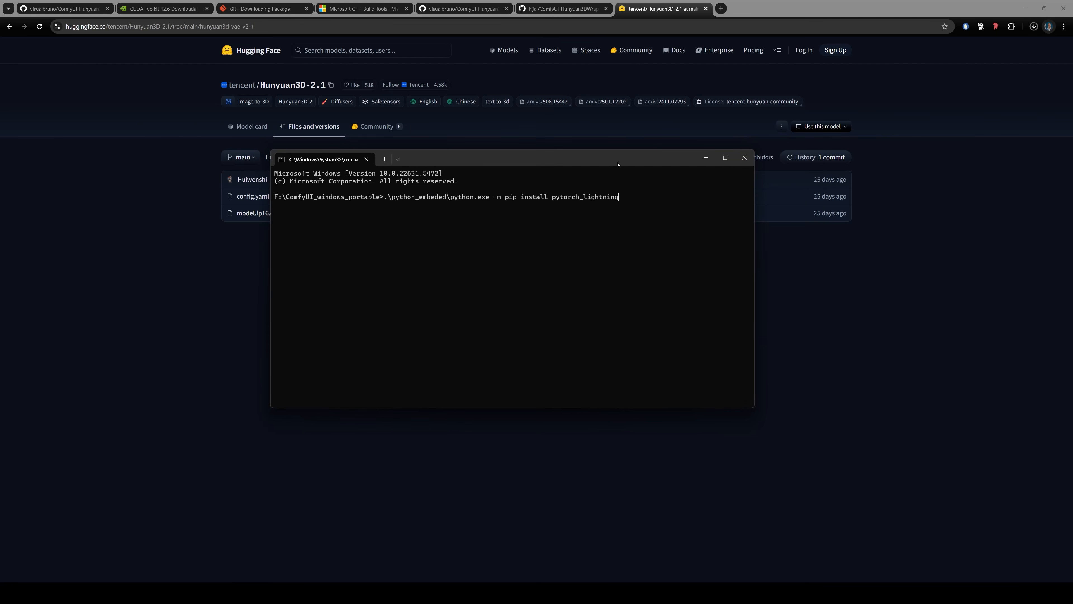
pyautogui.press('Return')
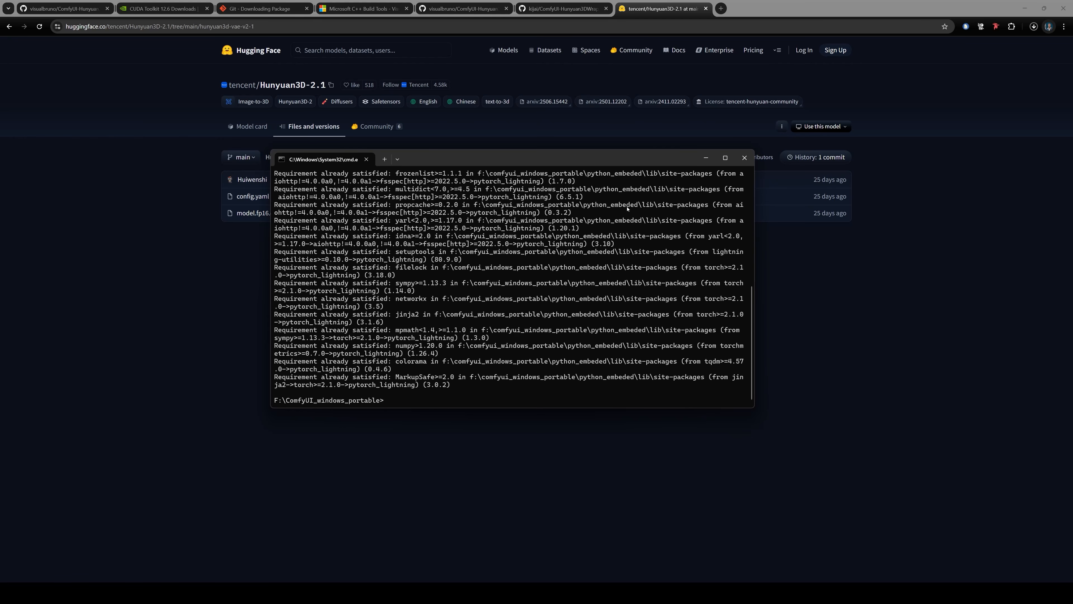
pyautogui.scroll(10, 531, 374)
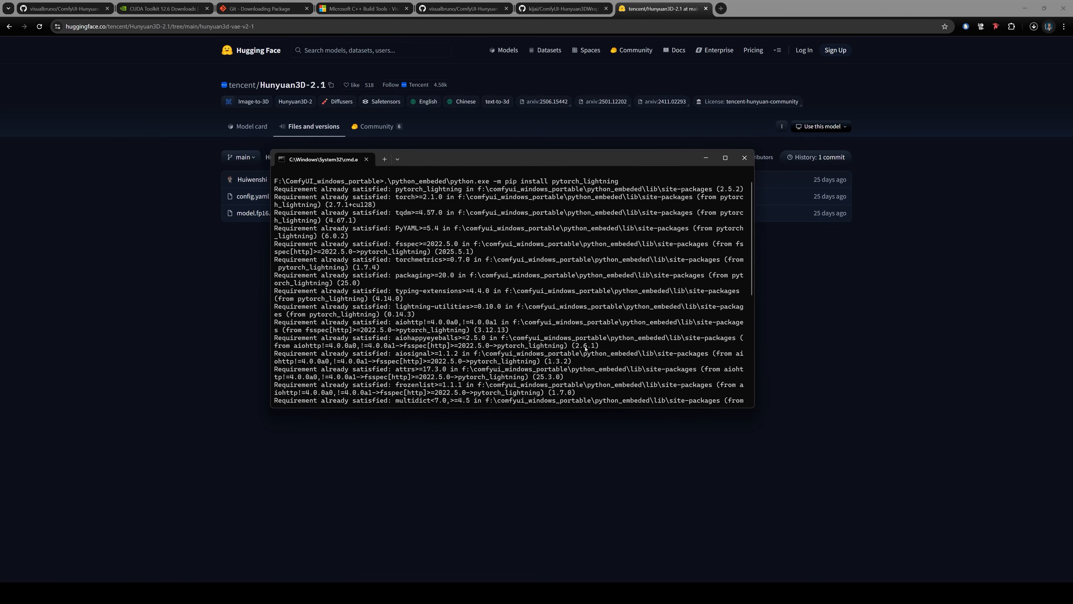
pyautogui.scroll(-10, 543, 258)
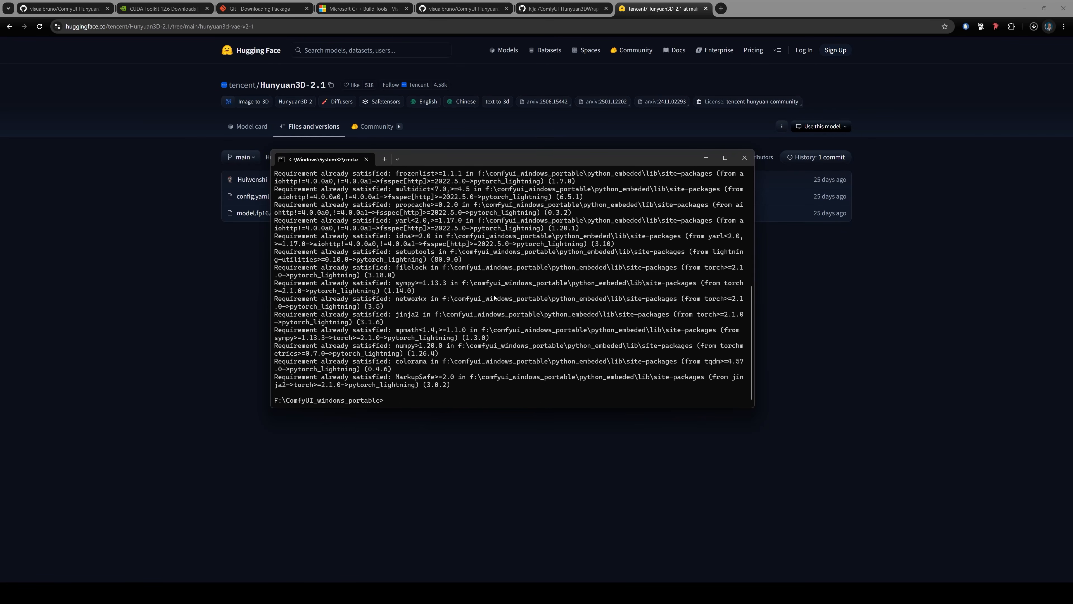
# - Recall the last pip install command, replace pytorch_lightning with cv2, and run it
pyautogui.press('Up')
pyautogui.press('BackSpace')
pyautogui.press('BackSpace')
pyautogui.press('BackSpace')
pyautogui.press('BackSpace')
pyautogui.press('BackSpace')
pyautogui.press('BackSpace')
pyautogui.press('BackSpace')
pyautogui.press('BackSpace')
pyautogui.press('BackSpace')
pyautogui.press('BackSpace')
pyautogui.press('BackSpace')
pyautogui.press('BackSpace')
pyautogui.press('BackSpace')
pyautogui.press('BackSpace')
pyautogui.press('BackSpace')
pyautogui.press('BackSpace')
pyautogui.write('cv2')
pyautogui.press('Return')
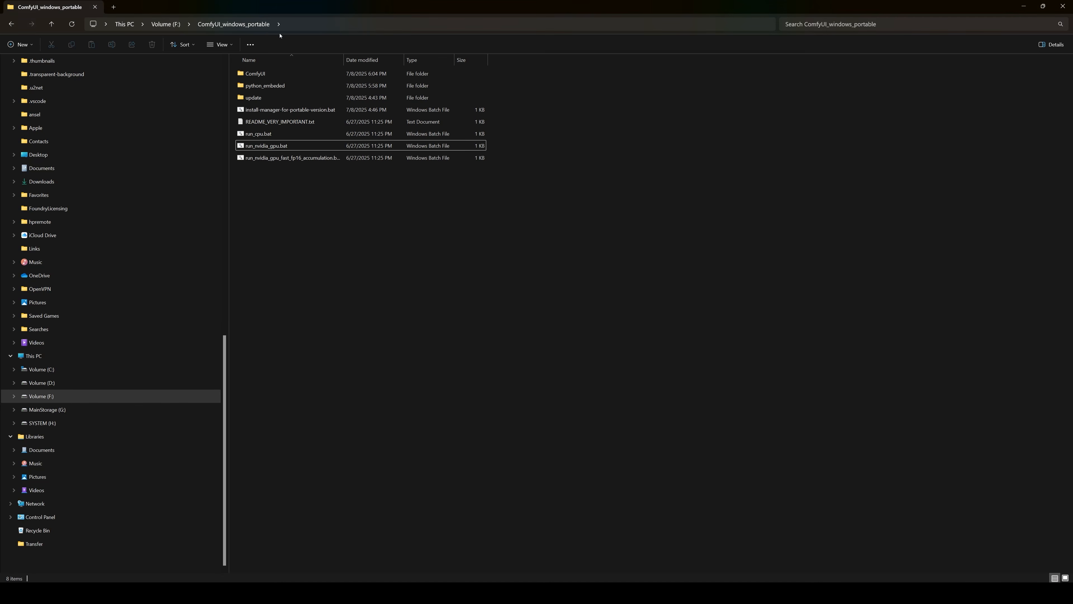
# - Open a command prompt in ComfyUI_windows_portable and enter .\python_embeded\python.exe -m pip install opencv-python
pyautogui.click(370, 24)
pyautogui.write('cmd')
pyautogui.press('Return')
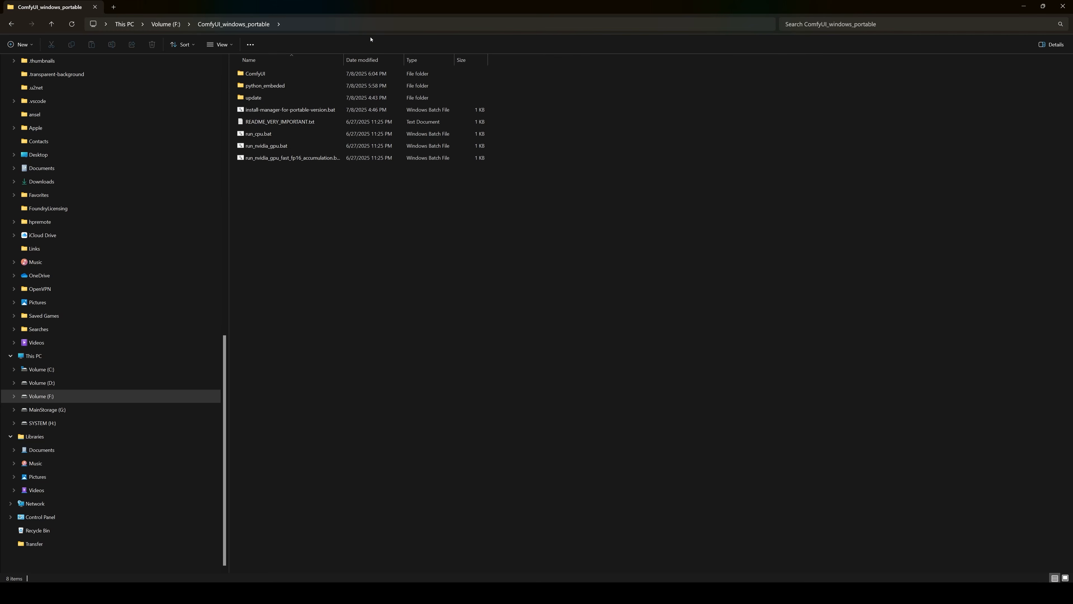
pyautogui.moveTo(278, 145); pyautogui.dragTo(427, 187)
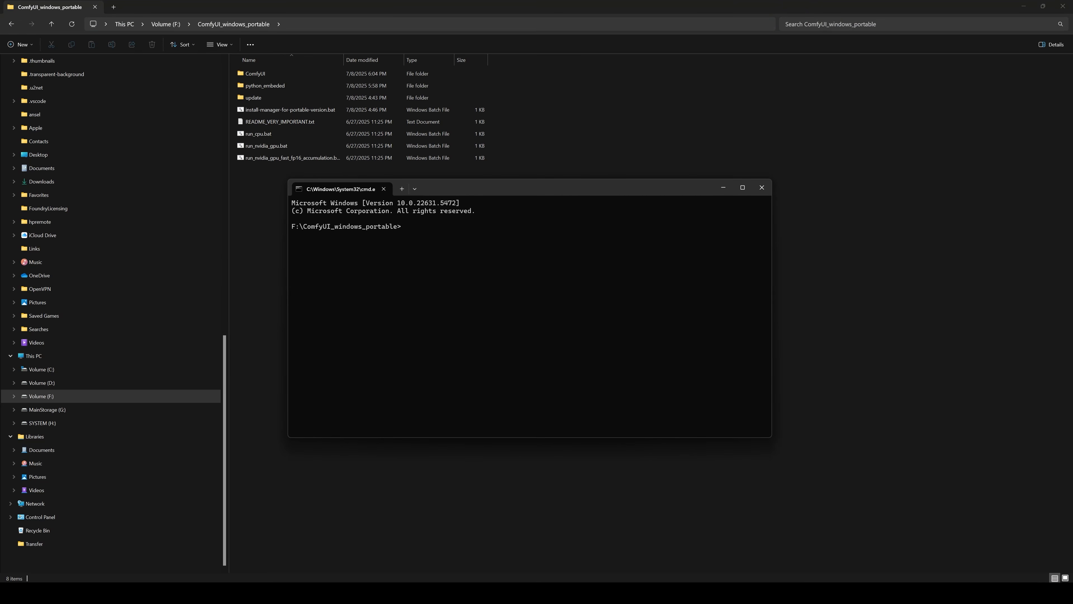
pyautogui.hotkey('ctrl', 'v')
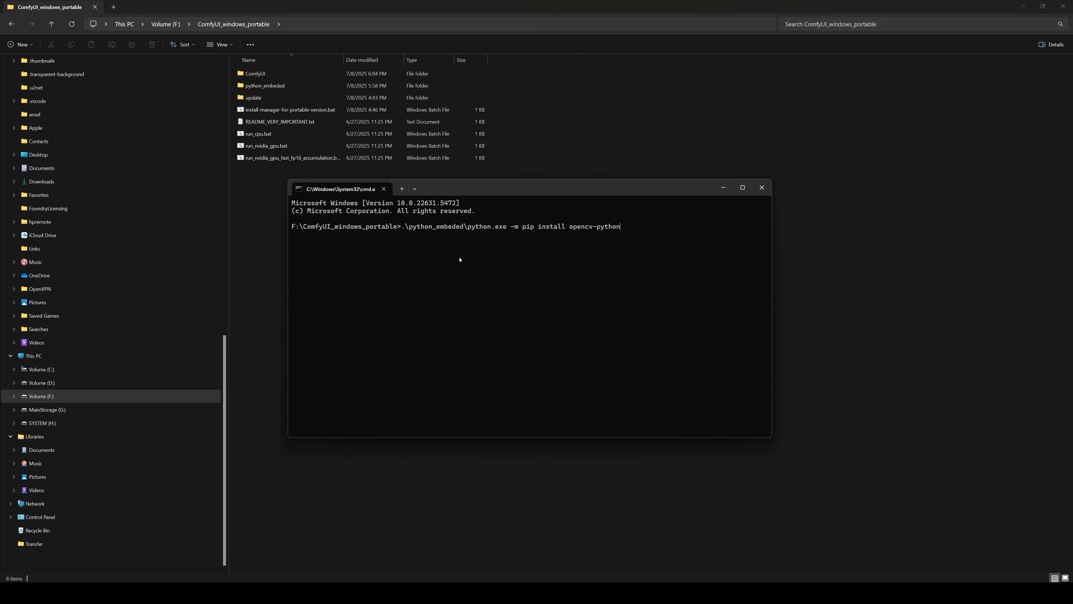
# - Highlight the command's python.exe part and copy the opencv-python package name from the prompt
pyautogui.moveTo(431, 230); pyautogui.dragTo(511, 231)
pyautogui.click(525, 231)
pyautogui.moveTo(634, 227); pyautogui.dragTo(569, 227)
pyautogui.hotkey('ctrl', 'c')
# - Switch to the DeepSeek chat, examine the pasted error log and the suggested OpenCV install commands, and minimize the browser
pyautogui.moveTo(0, 120); pyautogui.dragTo(666, 75)
pyautogui.click(771, 272)
pyautogui.scroll(20, 746, 324)
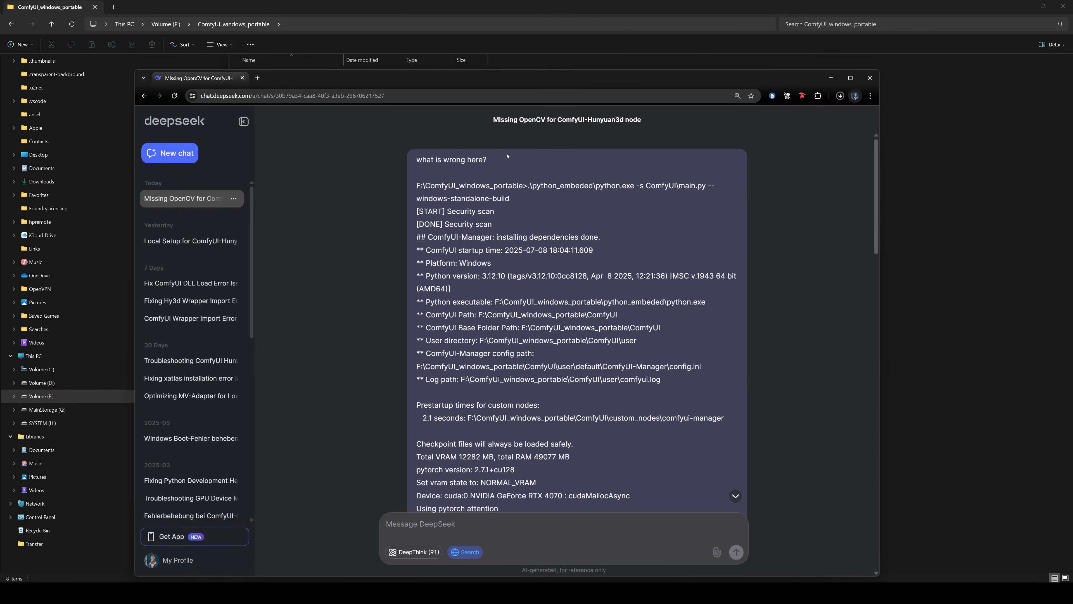
pyautogui.scroll(-15, 550, 198)
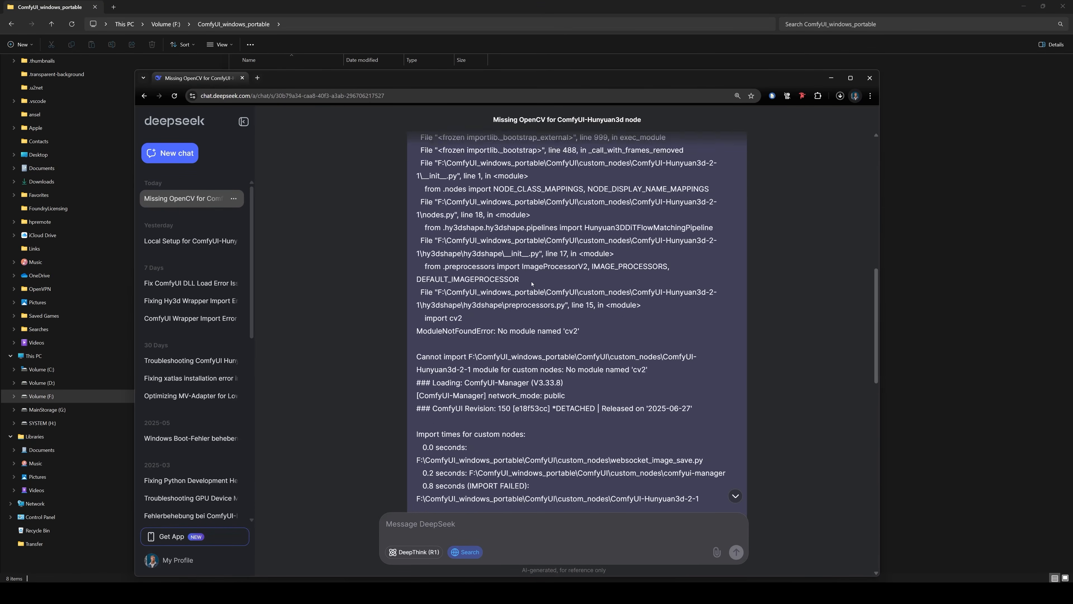
pyautogui.scroll(-5, 553, 372)
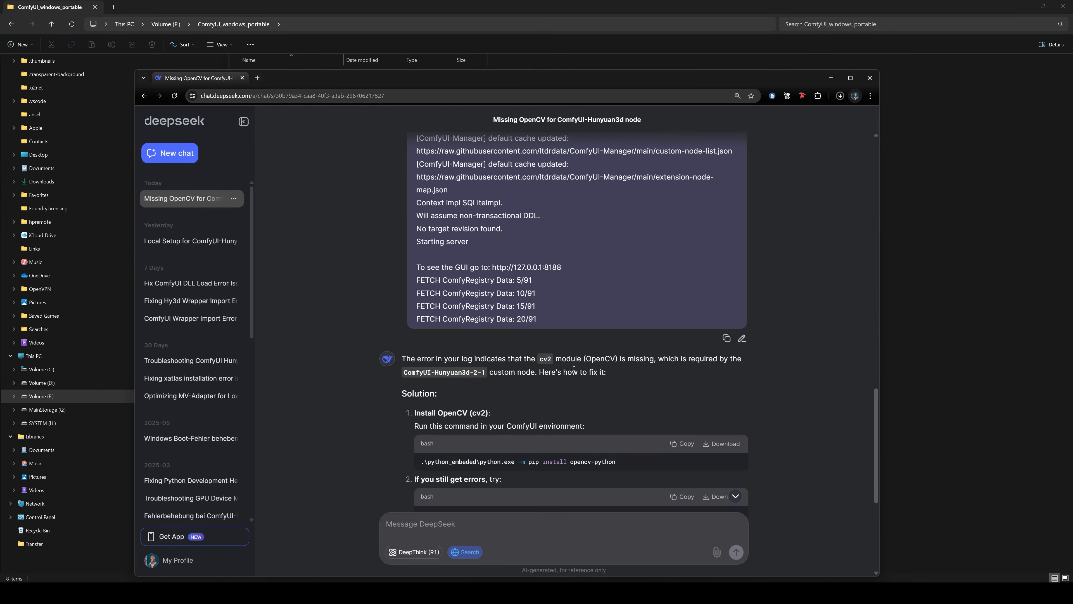
pyautogui.scroll(-3, 599, 371)
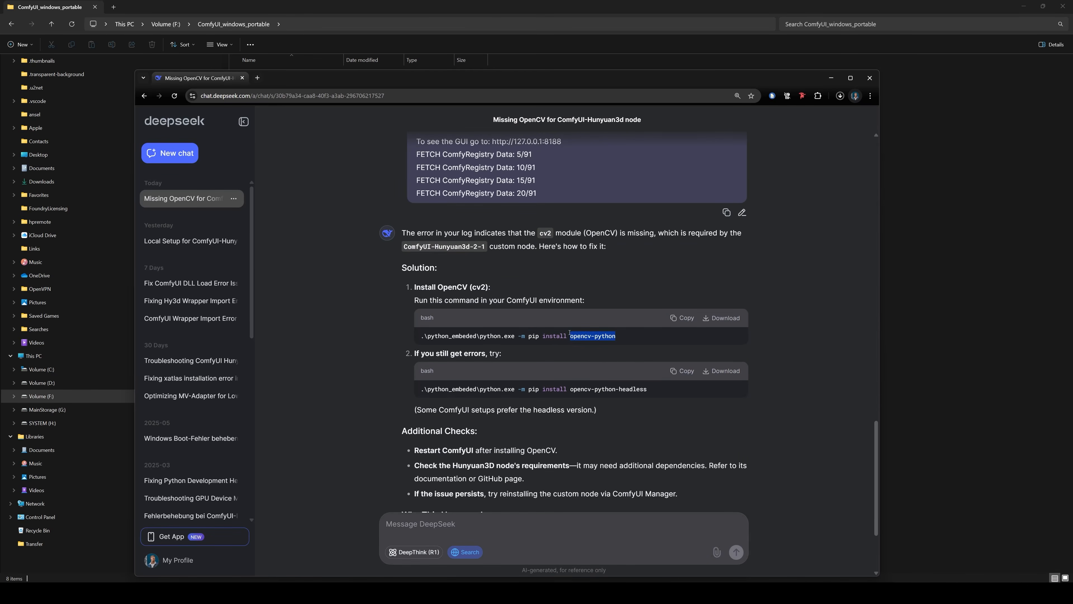
pyautogui.click(831, 78)
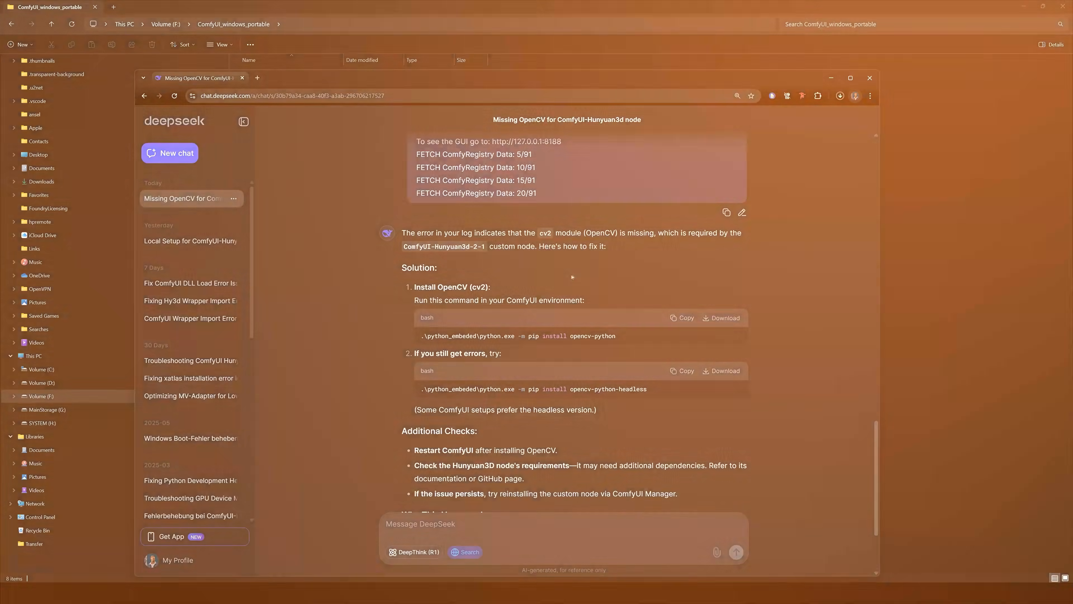
# - Minimize the command prompt with the opencv-python installation and launch ComfyUI with run_nvidia_gpu.bat
pyautogui.scroll(10, 573, 277)
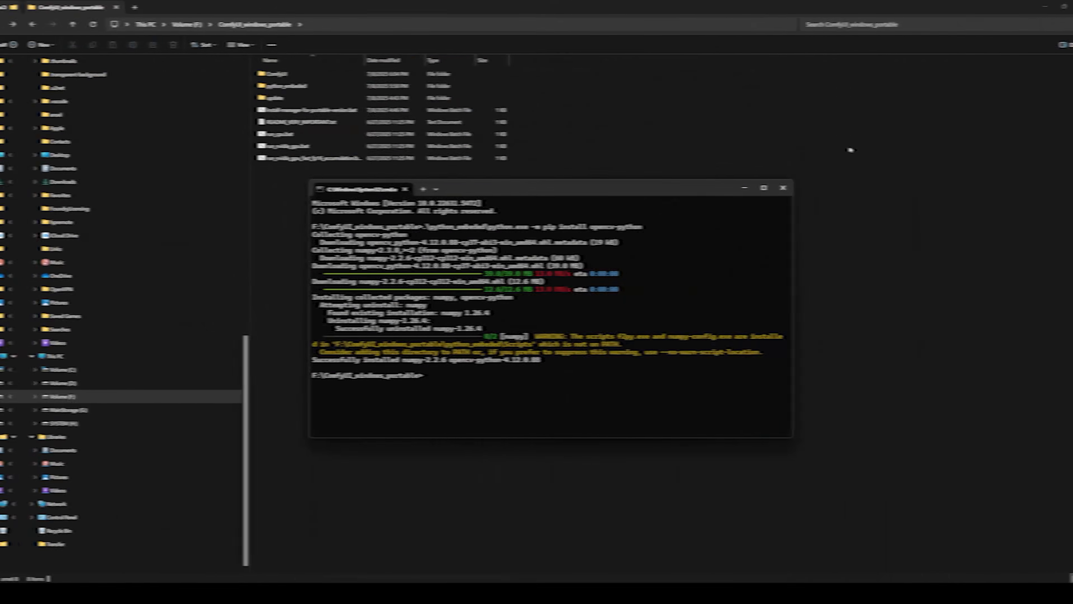
pyautogui.click(722, 188)
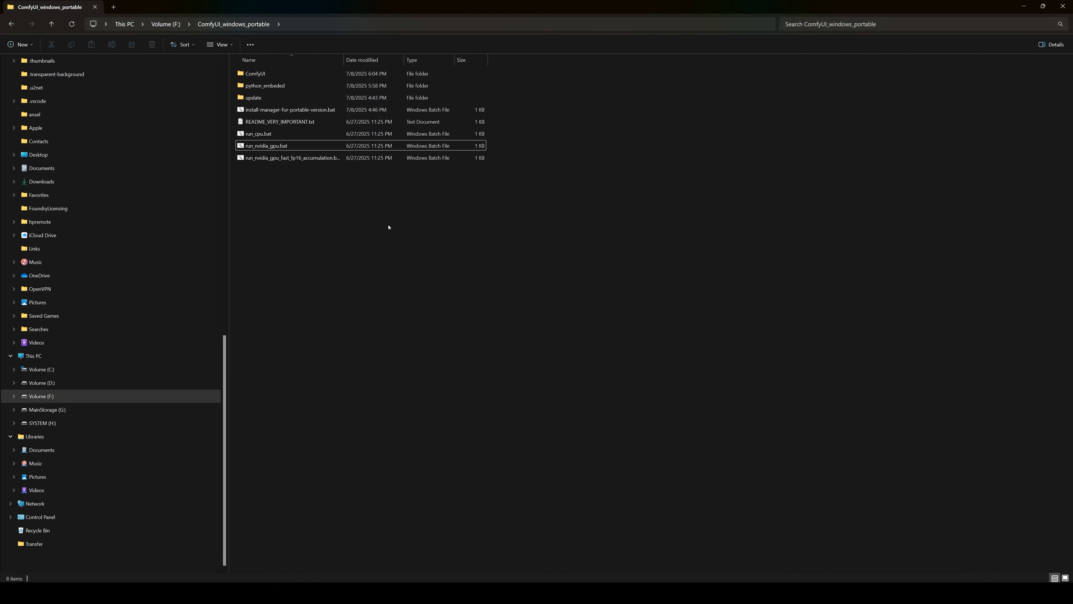
pyautogui.click(278, 147)
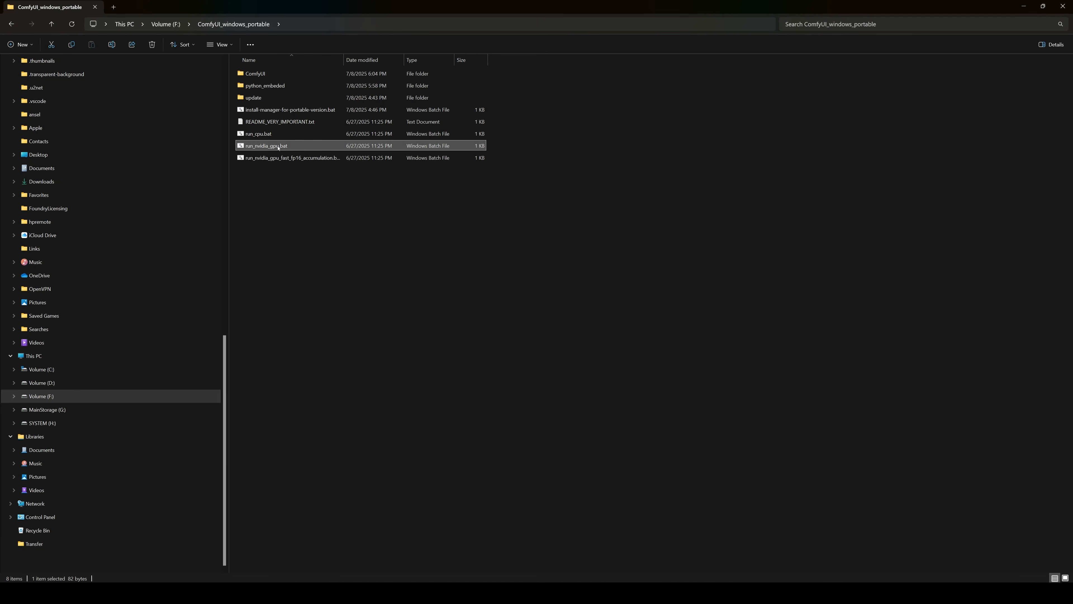
pyautogui.doubleClick(278, 146)
pyautogui.moveTo(379, 21); pyautogui.dragTo(659, 152)
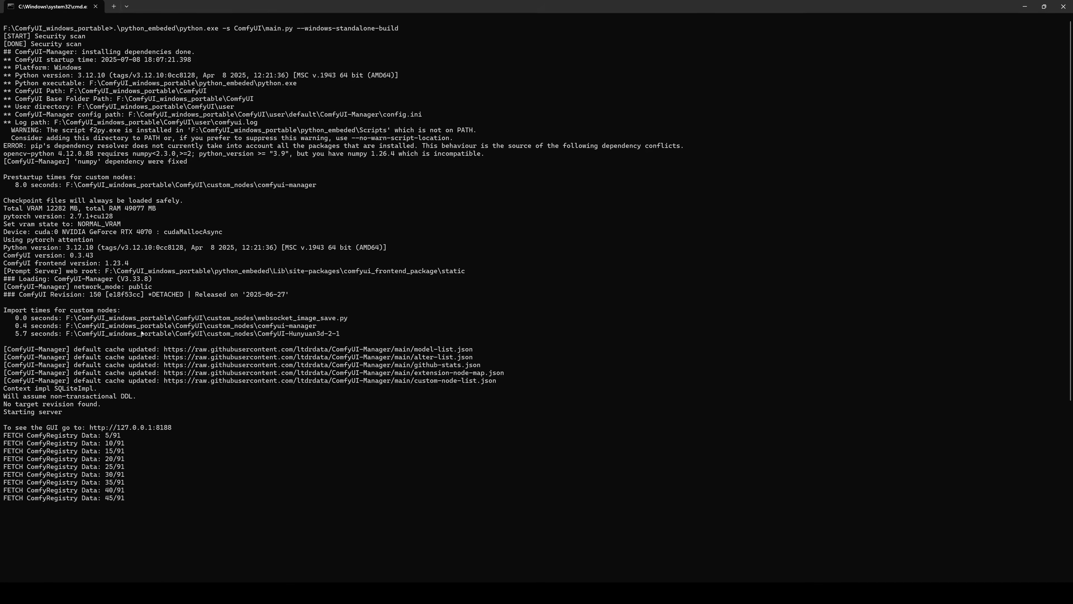
# - Highlight the ComfyUI-Hunyuan3d-2-1 line under the console's custom node import times, and check the log again after viewing the ComfyUI page
pyautogui.moveTo(351, 338); pyautogui.dragTo(144, 326)
pyautogui.moveTo(64, 334); pyautogui.dragTo(355, 334)
pyautogui.hotkey('ctrl', 'c')
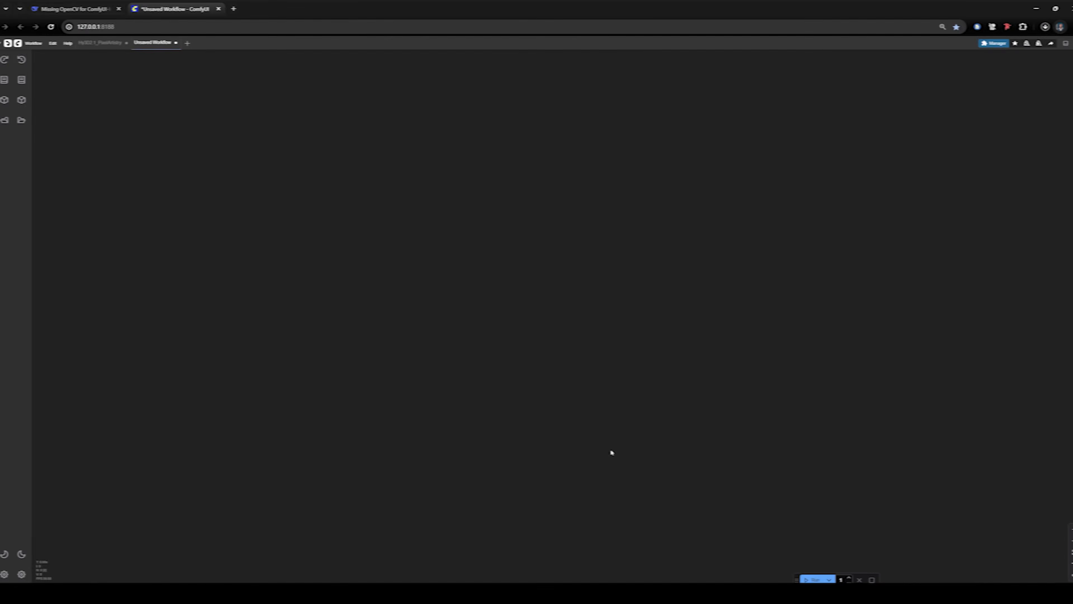
pyautogui.click(482, 591)
pyautogui.click(332, 268)
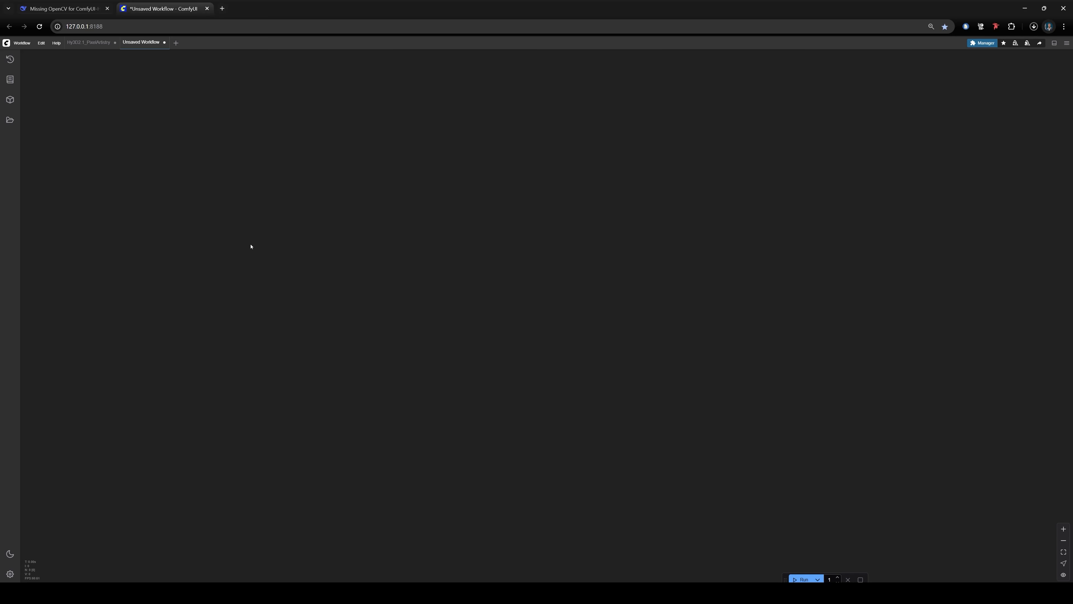
pyautogui.click(722, 592)
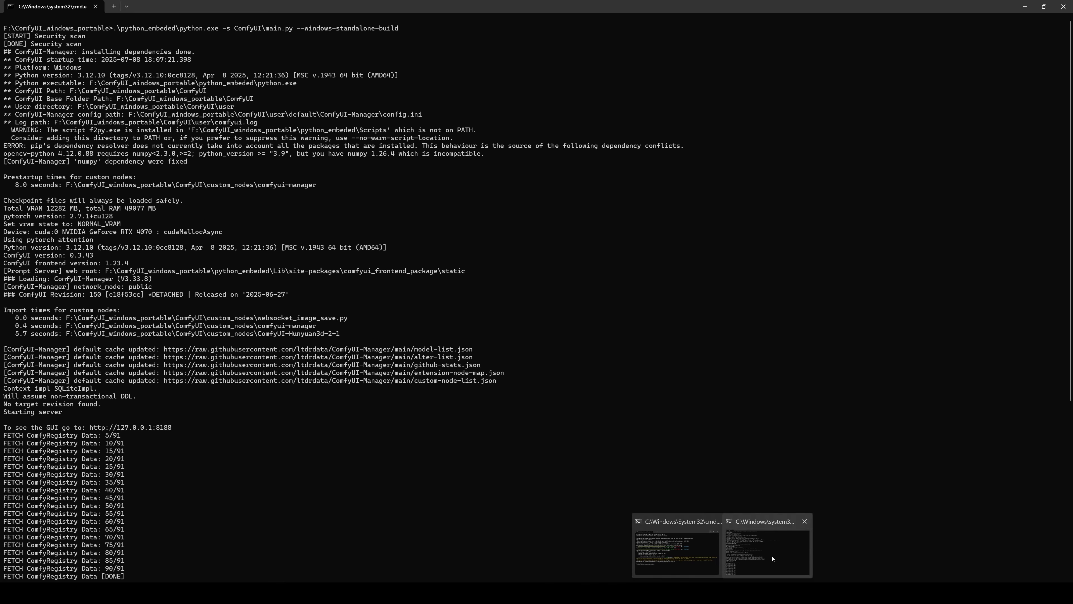
pyautogui.click(773, 558)
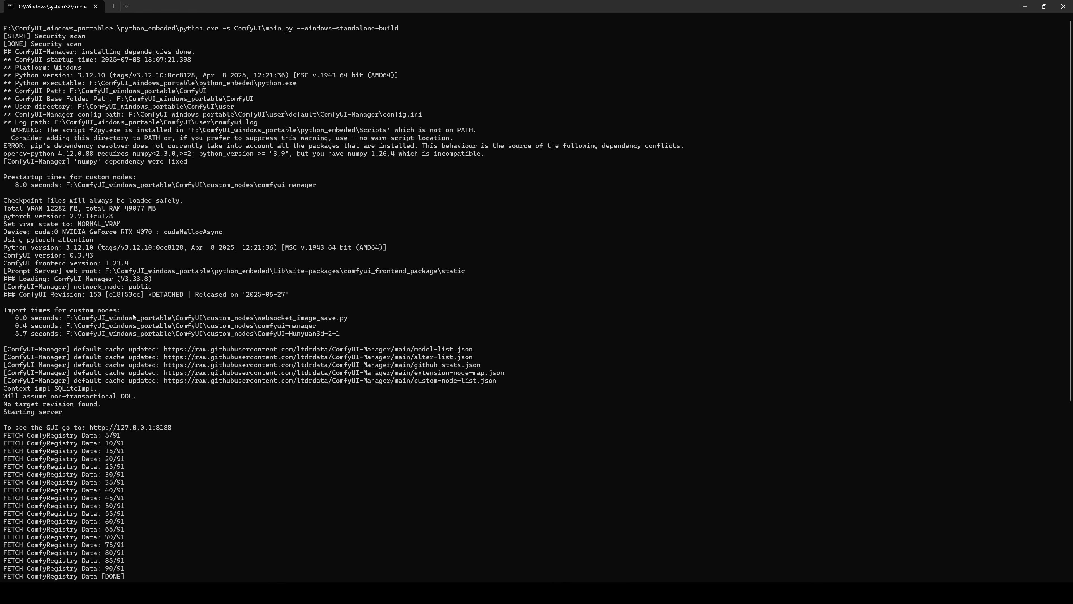
pyautogui.click(1024, 7)
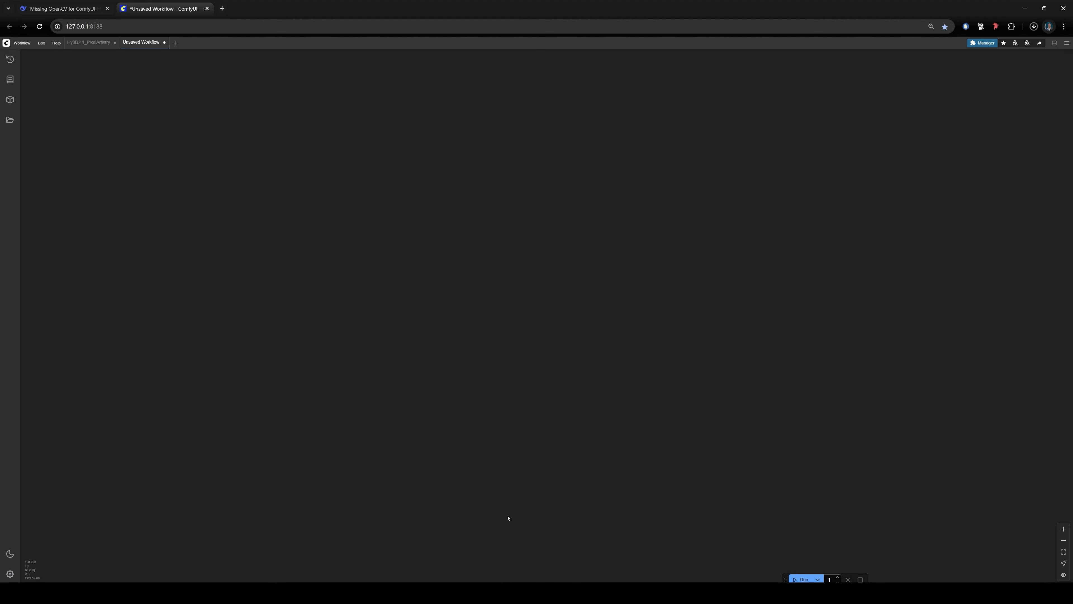
# - Bring the ComfyUI_windows_portable folder over the ComfyUI page and browse to ComfyUI\custom_nodes\ComfyUI-Hunyuan3d-2-1\workflow_examples
pyautogui.moveTo(482, 593)
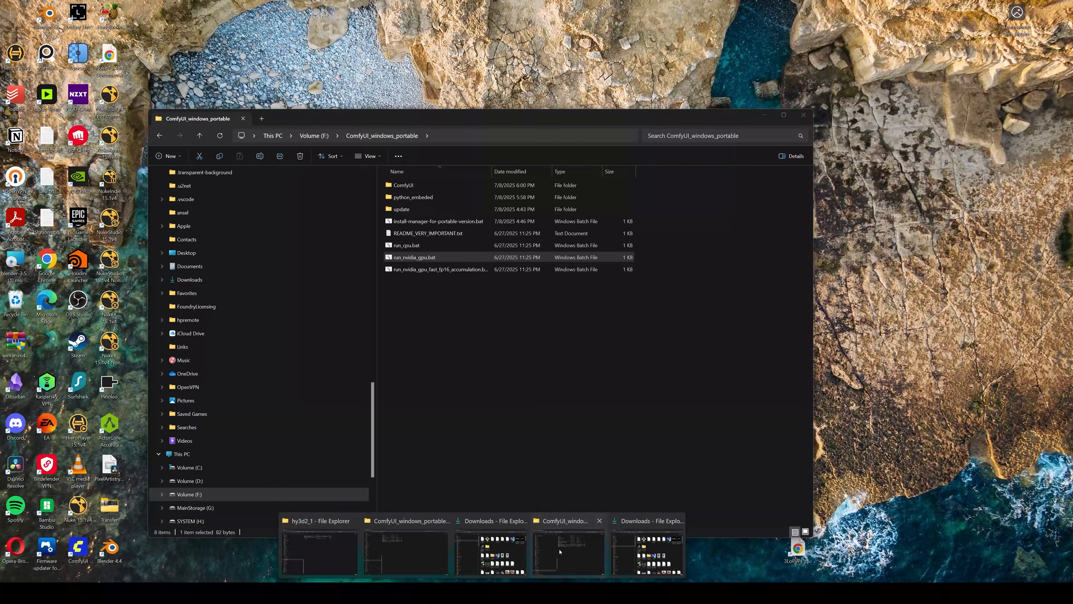
pyautogui.click(560, 551)
pyautogui.moveTo(417, 115); pyautogui.dragTo(712, 102)
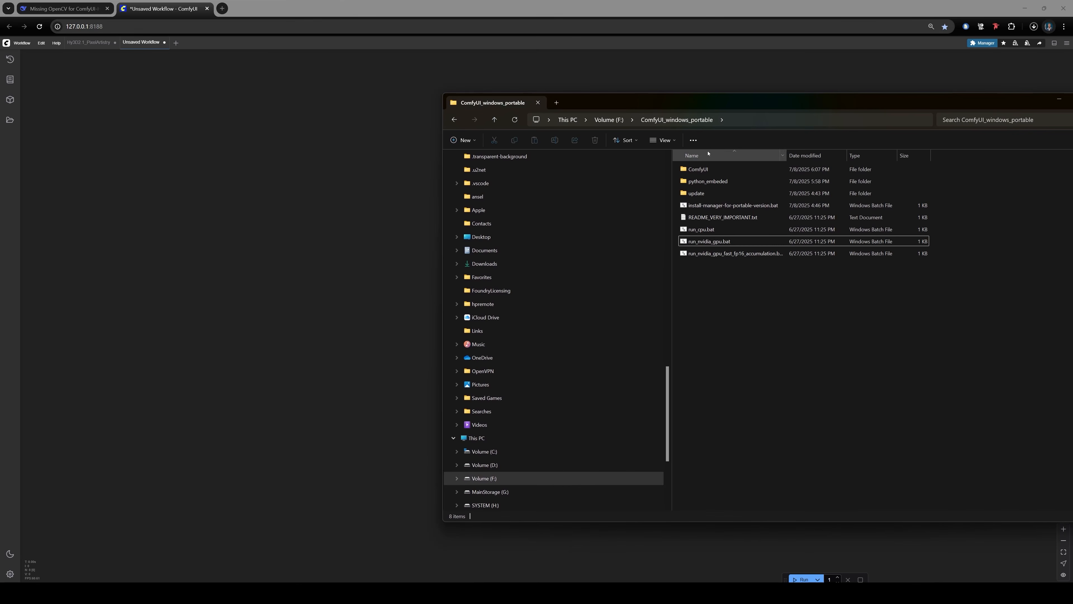
pyautogui.doubleClick(710, 169)
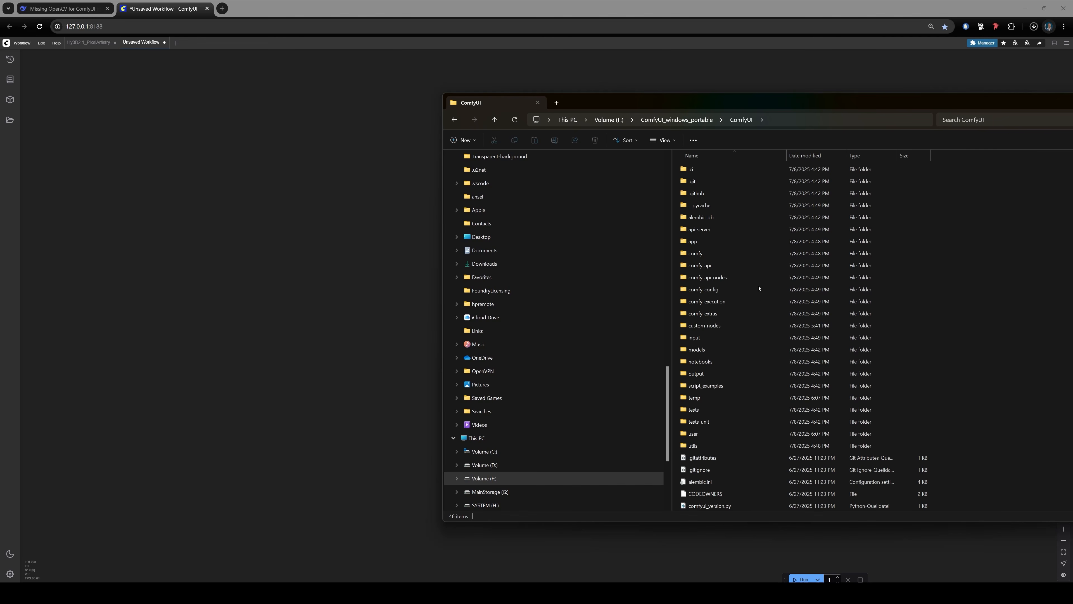
pyautogui.doubleClick(719, 325)
pyautogui.doubleClick(754, 181)
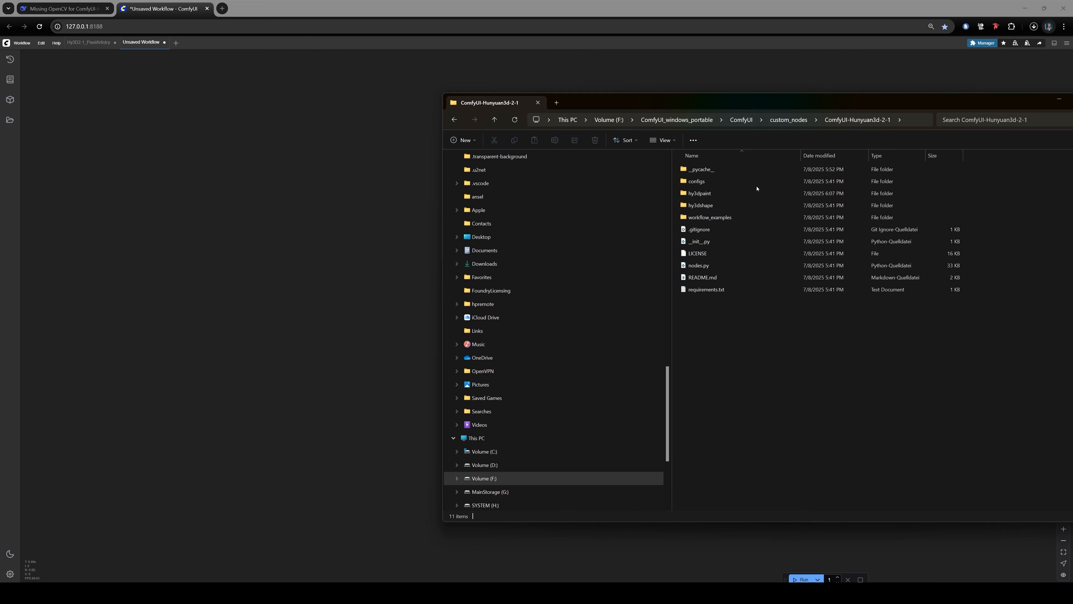
pyautogui.doubleClick(706, 219)
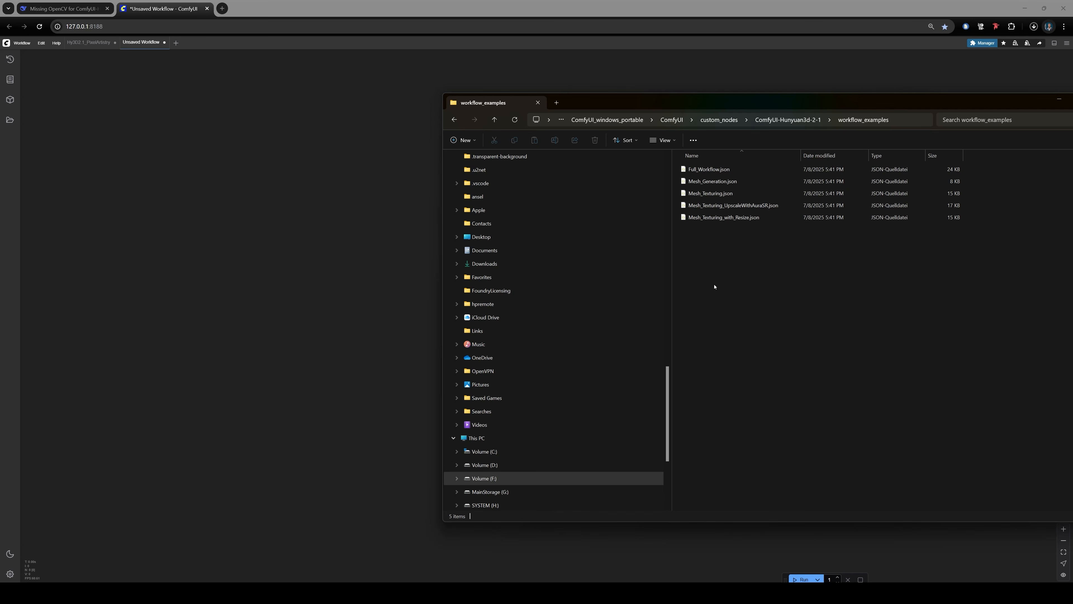
# - Load Full_Workflow.json into the ComfyUI canvas and look over its Mesh Generation and Mesh Texturing groups
pyautogui.moveTo(714, 169); pyautogui.dragTo(342, 245)
pyautogui.moveTo(277, 307); pyautogui.dragTo(615, 363)
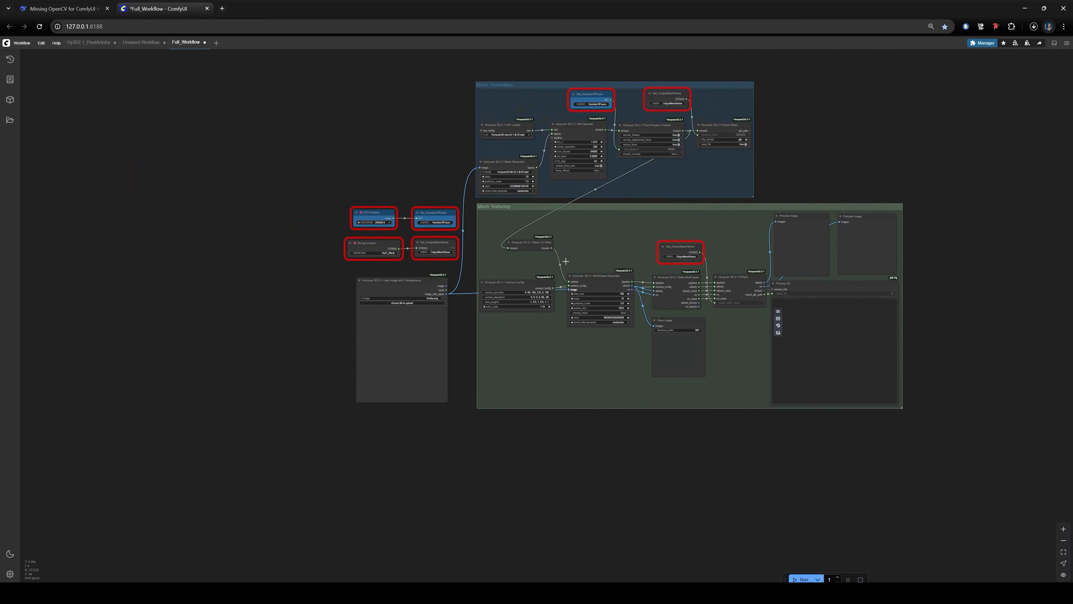
pyautogui.scroll(12, 573, 281)
pyautogui.scroll(-1, 684, 207)
pyautogui.scroll(-4, 683, 207)
pyautogui.moveTo(684, 207); pyautogui.dragTo(435, 295)
pyautogui.scroll(-3, 530, 271)
pyautogui.moveTo(572, 269); pyautogui.dragTo(584, 295)
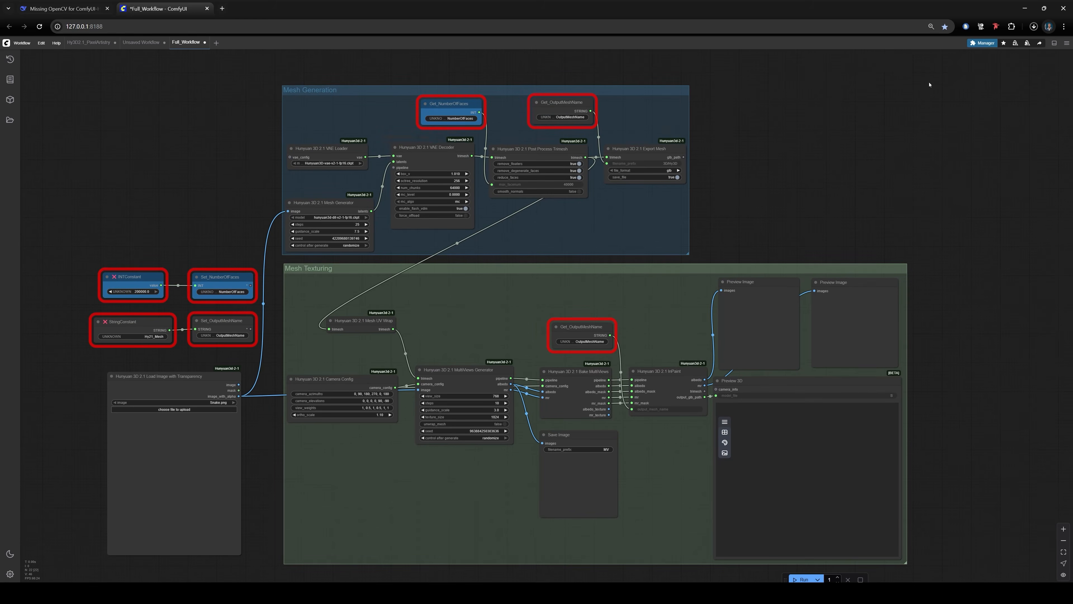
# - Install the missing ComfyUI-KJNodes pack with ComfyUI Manager and restart ComfyUI
pyautogui.click(985, 43)
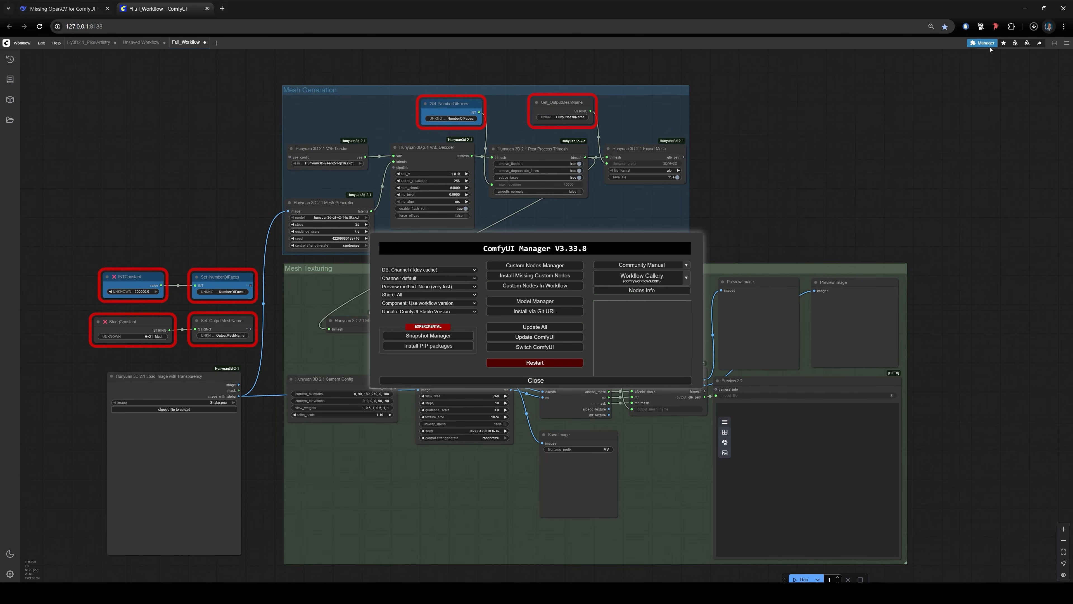
pyautogui.click(543, 280)
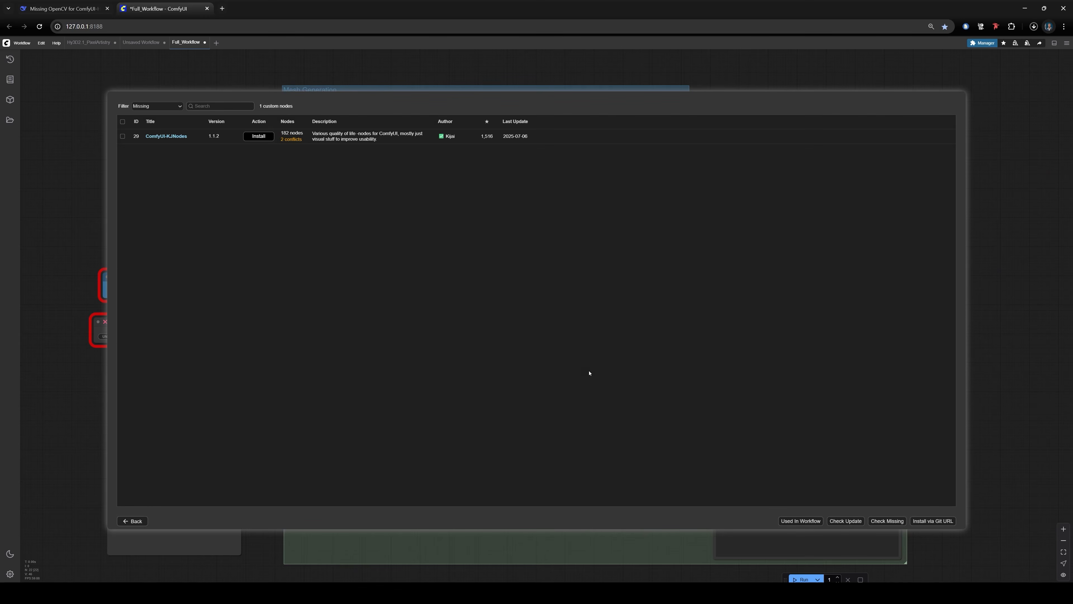
pyautogui.click(122, 136)
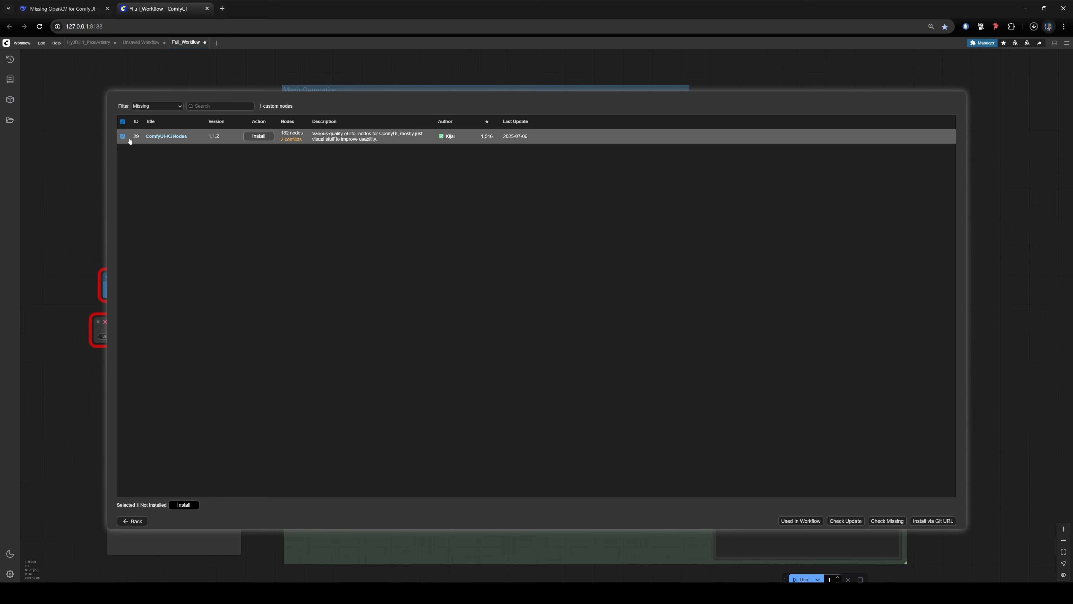
pyautogui.click(259, 136)
pyautogui.click(557, 350)
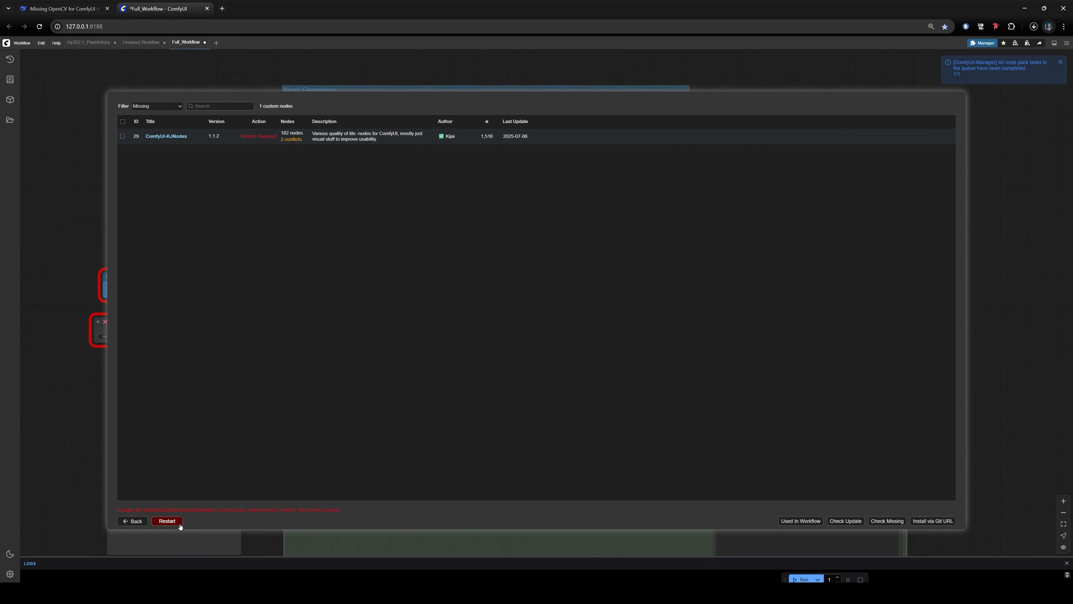
pyautogui.click(181, 524)
pyautogui.click(536, 333)
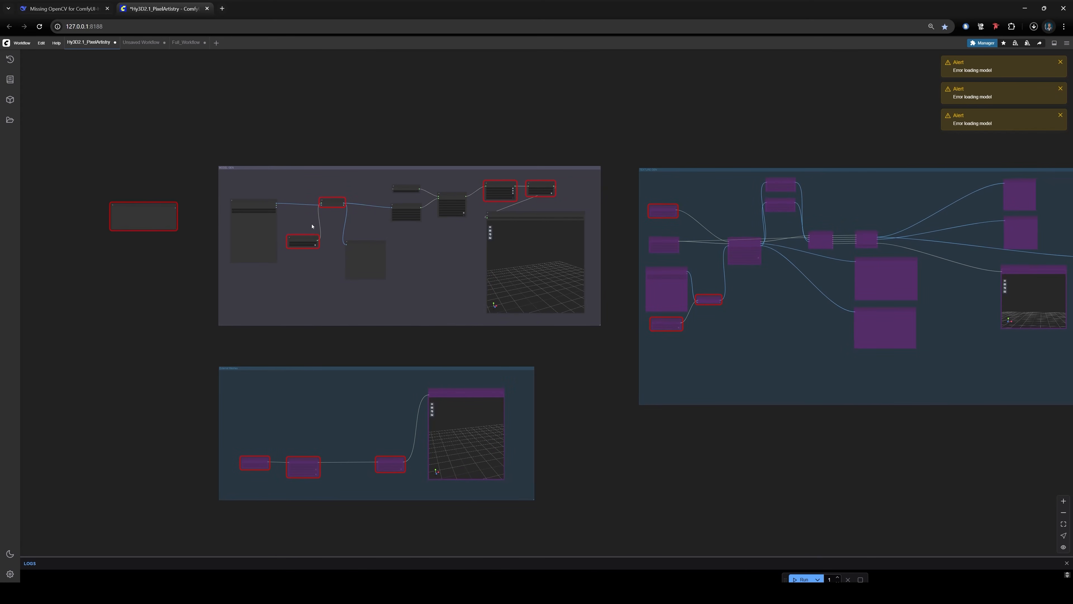
# - Examine the Hy3D2.1_PixelArtistry workflow for missing nodes outlined in red
pyautogui.moveTo(605, 191); pyautogui.dragTo(702, 218)
pyautogui.scroll(8, 397, 281)
pyautogui.scroll(1, 392, 284)
pyautogui.moveTo(387, 291); pyautogui.dragTo(399, 265)
pyautogui.scroll(-3, 399, 265)
pyautogui.scroll(4, 440, 192)
pyautogui.scroll(-7, 440, 192)
pyautogui.scroll(-2, 440, 192)
pyautogui.scroll(4, 426, 307)
pyautogui.moveTo(426, 307); pyautogui.dragTo(511, 262)
pyautogui.scroll(8, 415, 338)
pyautogui.scroll(-12, 415, 338)
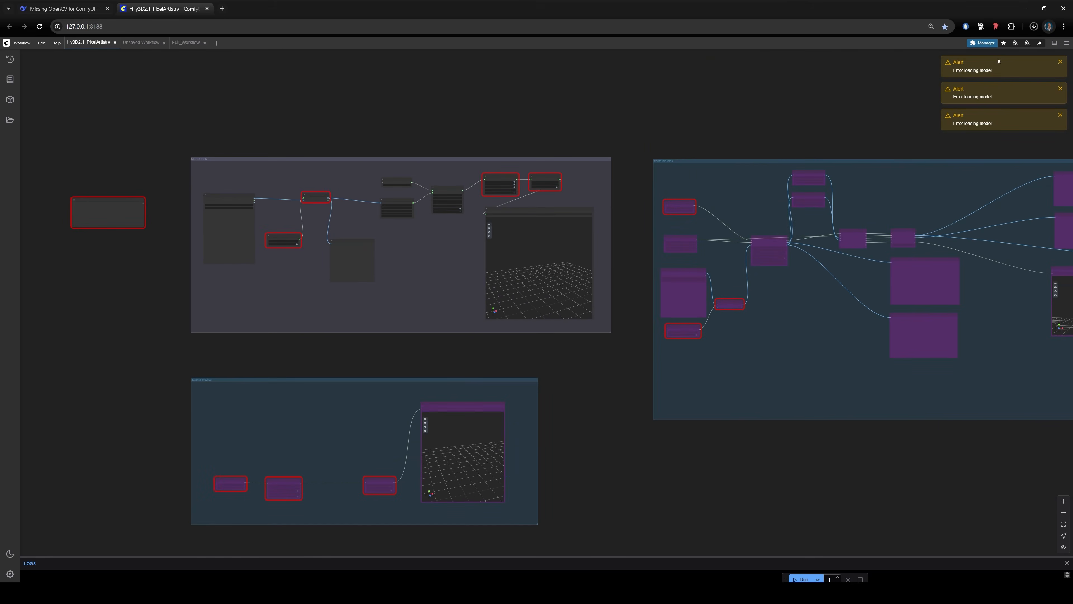
# - Install the missing rgthree-comfy, comfy-mtb, ComfyUI-Image-Filters and ComfyUI Essentials packs with ComfyUI Manager and restart ComfyUI
pyautogui.click(983, 43)
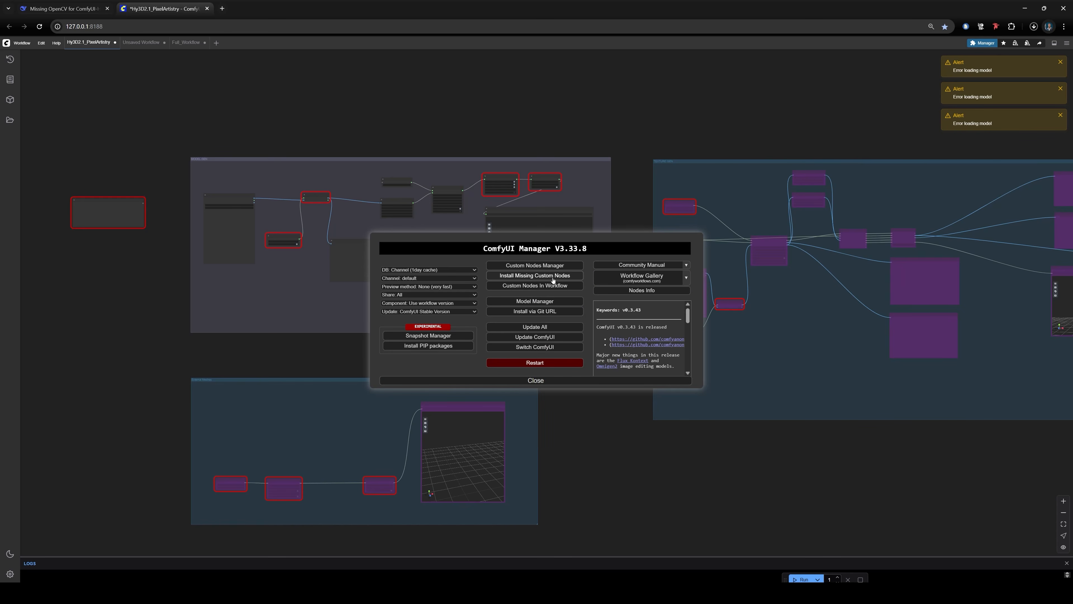
pyautogui.click(563, 276)
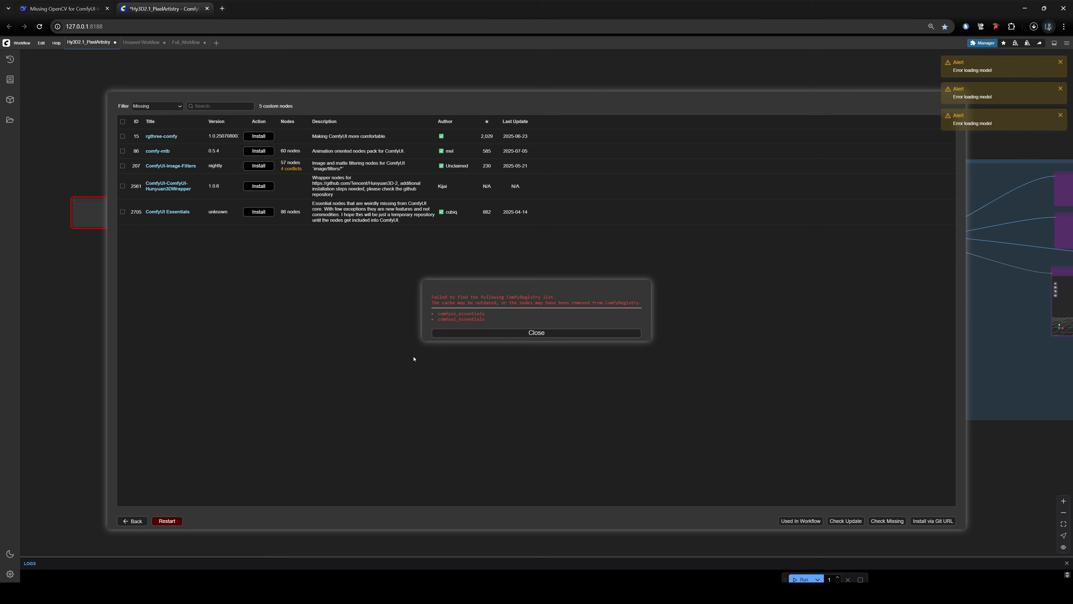
pyautogui.click(534, 333)
pyautogui.click(123, 212)
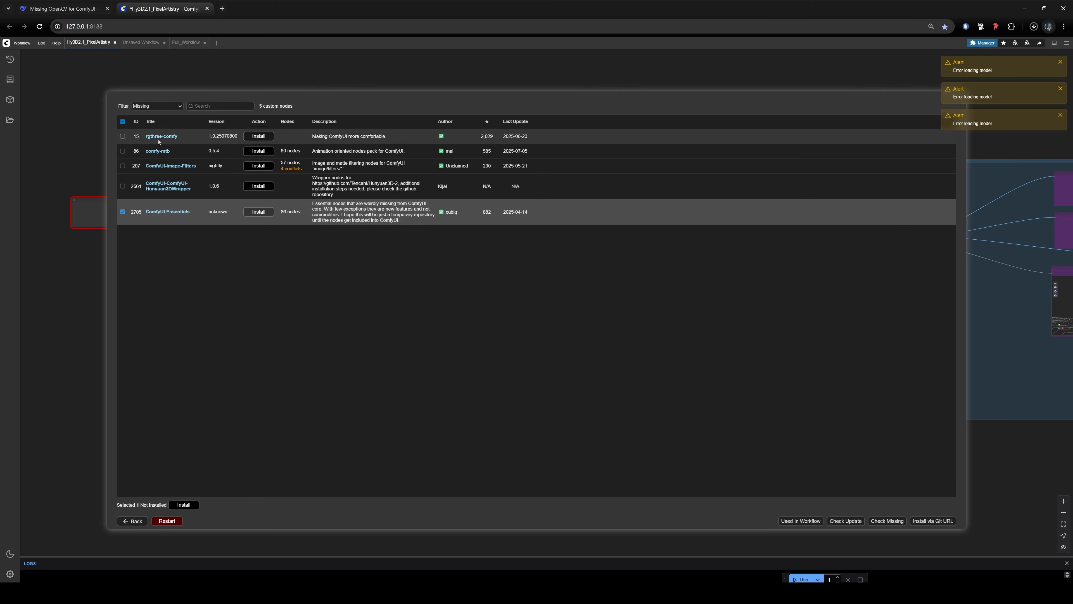
pyautogui.click(123, 166)
pyautogui.click(123, 151)
pyautogui.click(123, 137)
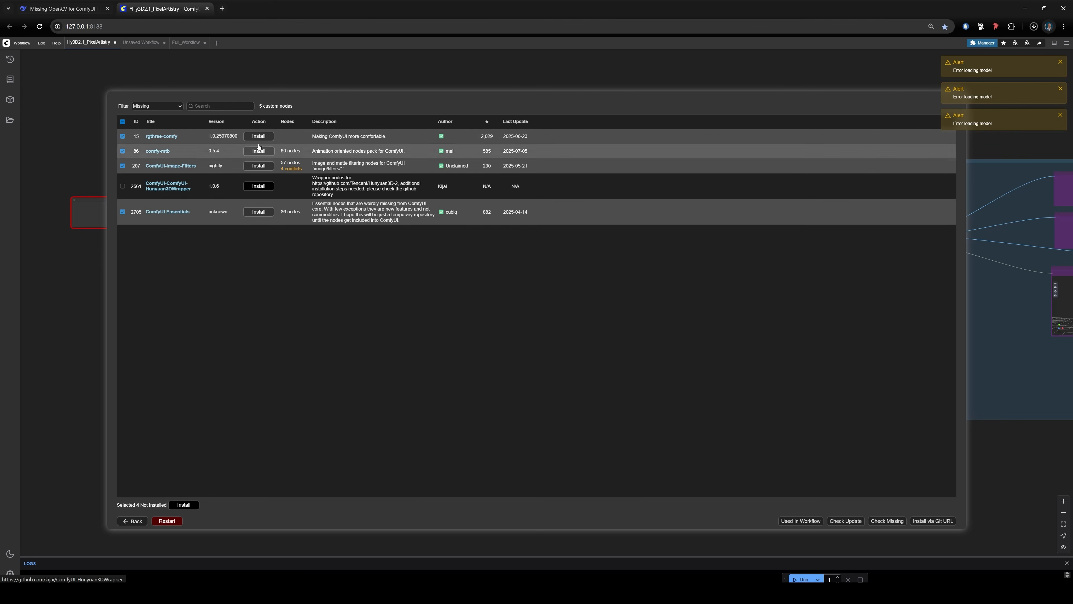
pyautogui.doubleClick(286, 105)
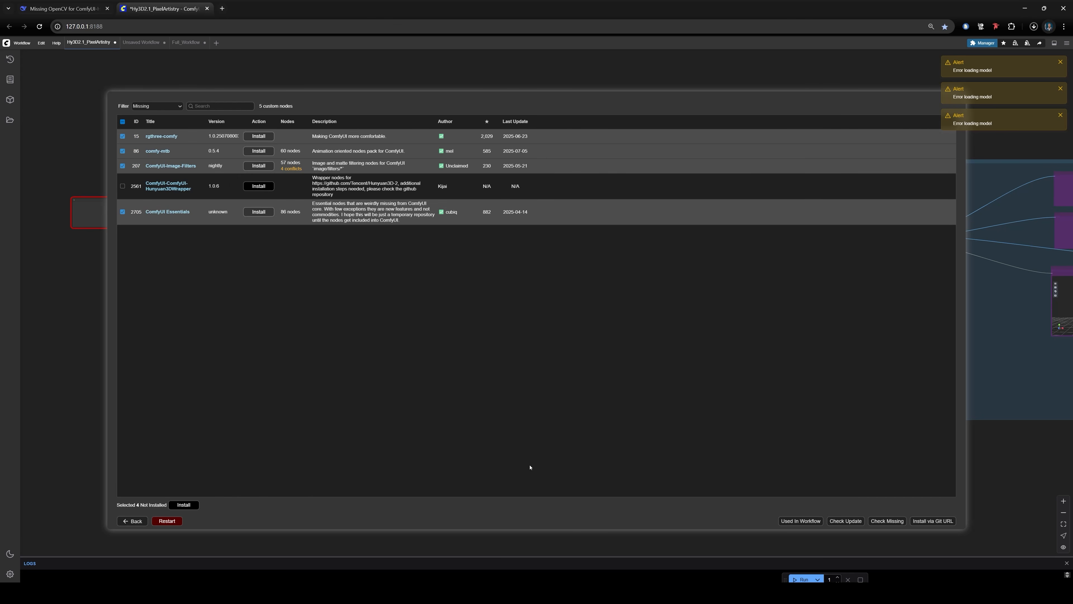
pyautogui.click(183, 504)
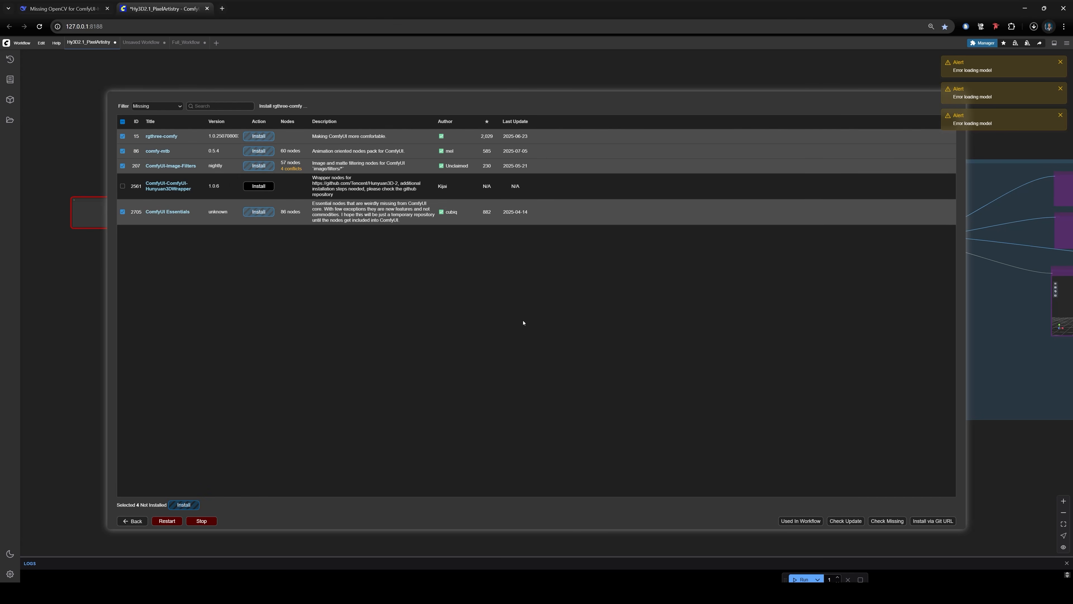
pyautogui.click(169, 521)
pyautogui.press('Return')
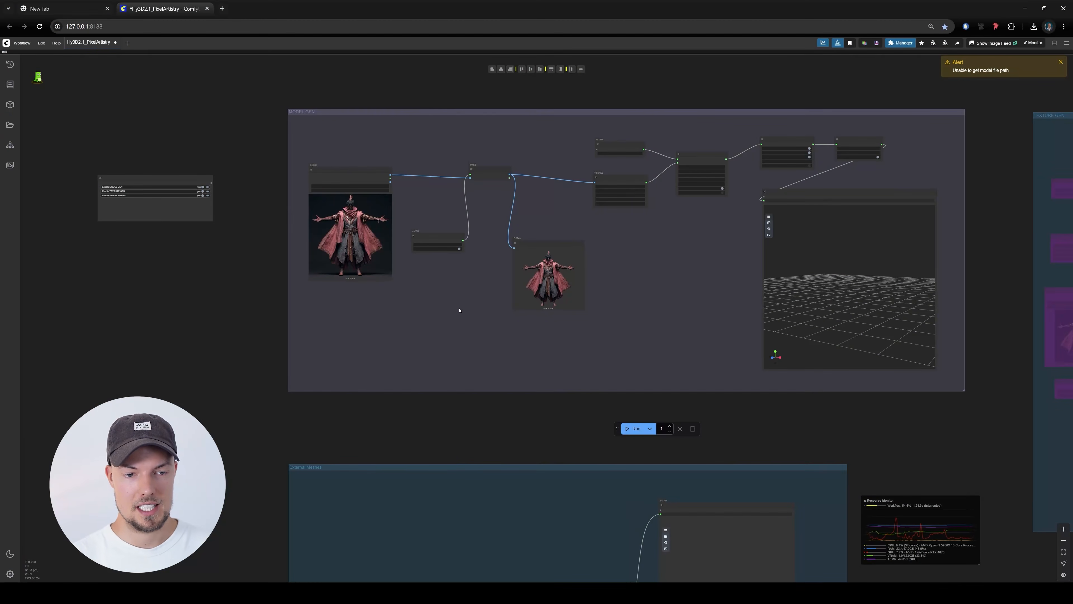
# - Look over the MODEL GEN, TEXTURE GEN and External Meshes groups of the Hy3D2.1_PixelArtistry workflow
pyautogui.hscroll(3, 508, 283)
pyautogui.scroll(-3, 426, 211)
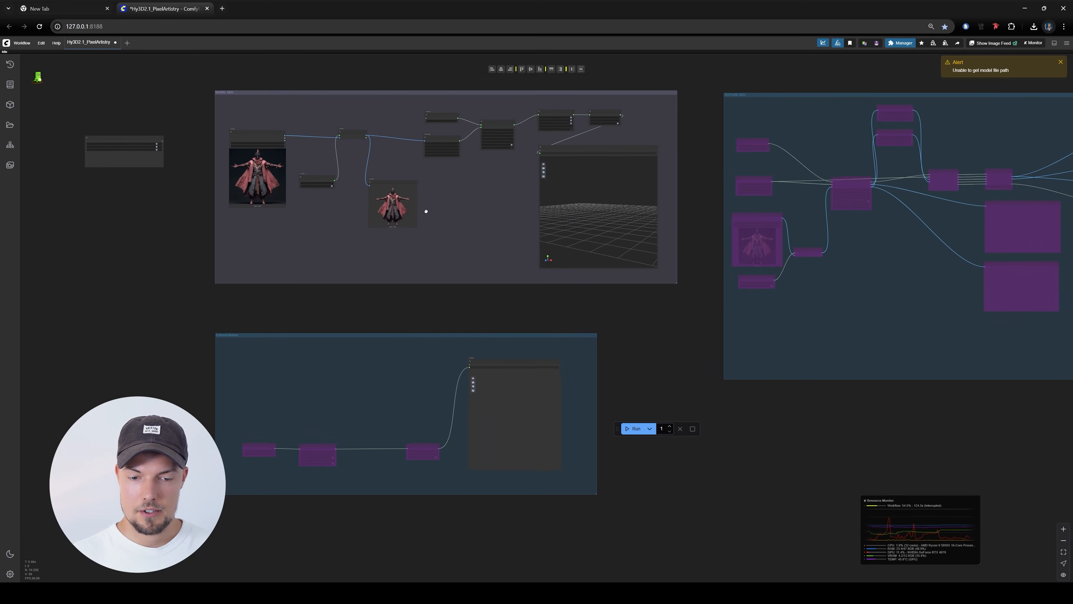
pyautogui.scroll(-1, 426, 211)
pyautogui.scroll(3, 408, 210)
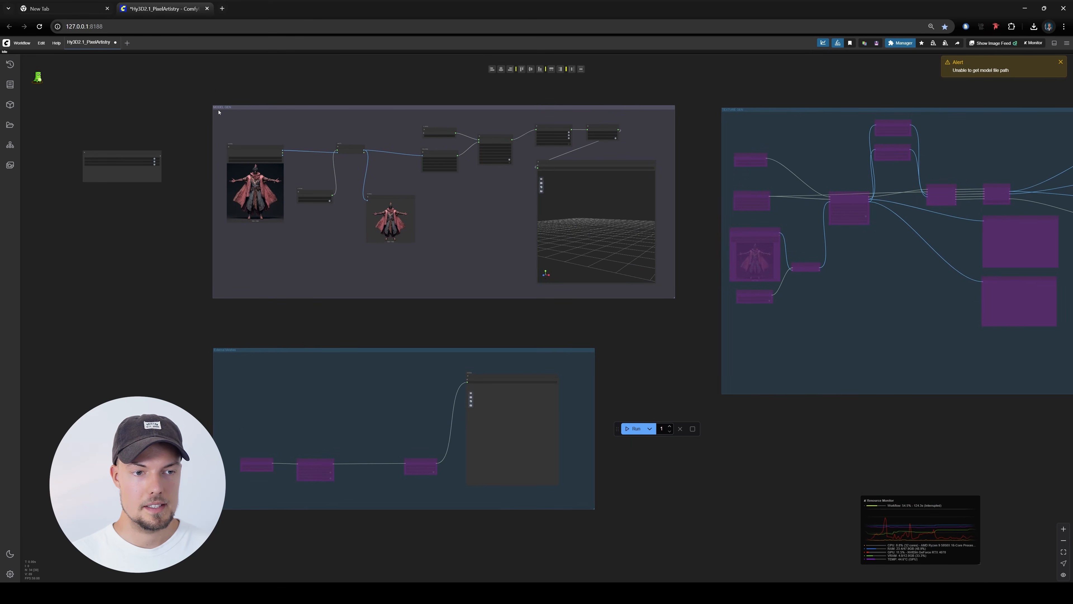
pyautogui.scroll(3, 816, 144)
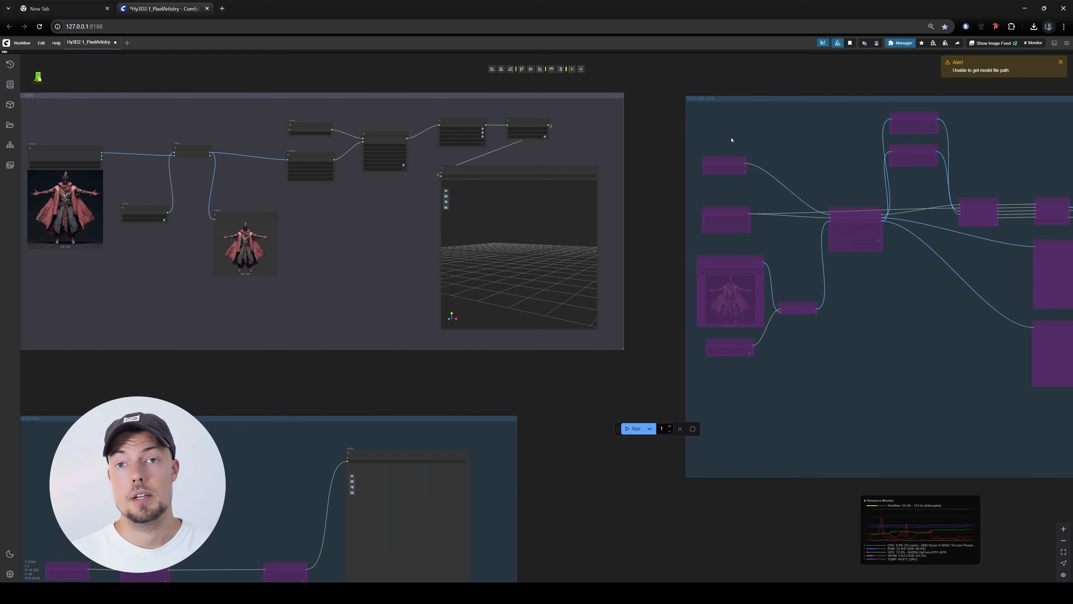
pyautogui.scroll(-3, 714, 109)
pyautogui.scroll(1, 436, 302)
pyautogui.scroll(3, 410, 275)
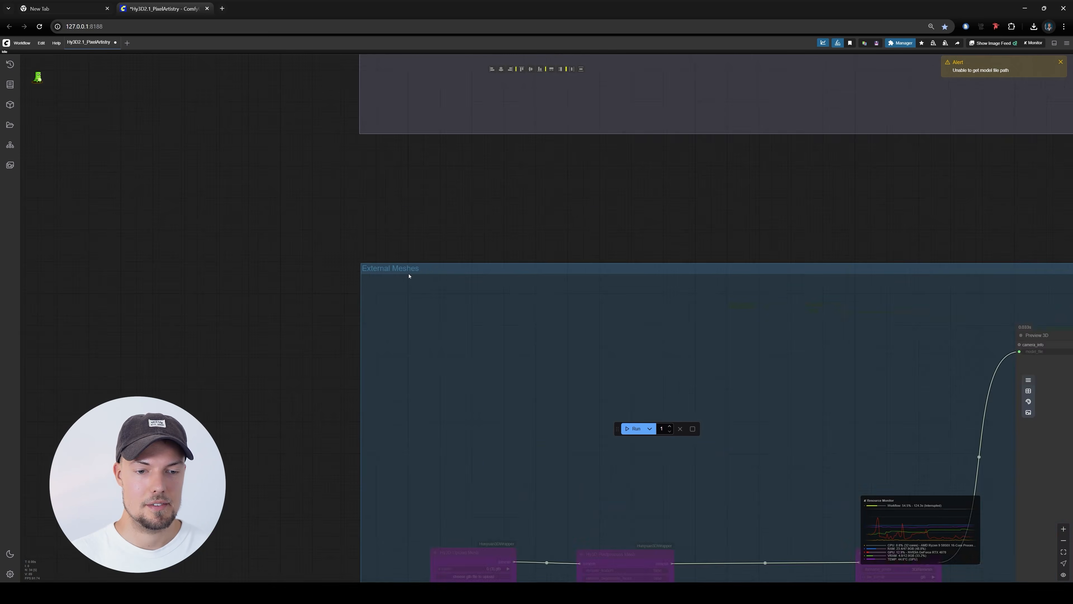
pyautogui.scroll(-1, 409, 276)
pyautogui.scroll(-3, 408, 276)
pyautogui.moveTo(648, 254); pyautogui.dragTo(493, 323)
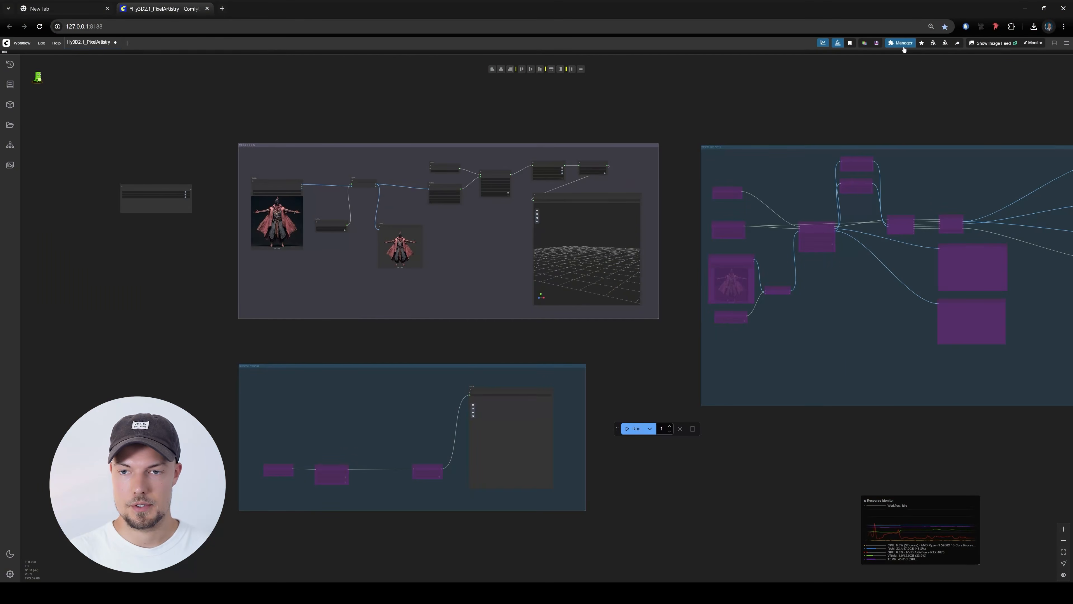
# - Check the ComfyUI Manager dialog, close it, and survey the MODEL GEN and TEXTURE GEN groups
pyautogui.click(901, 43)
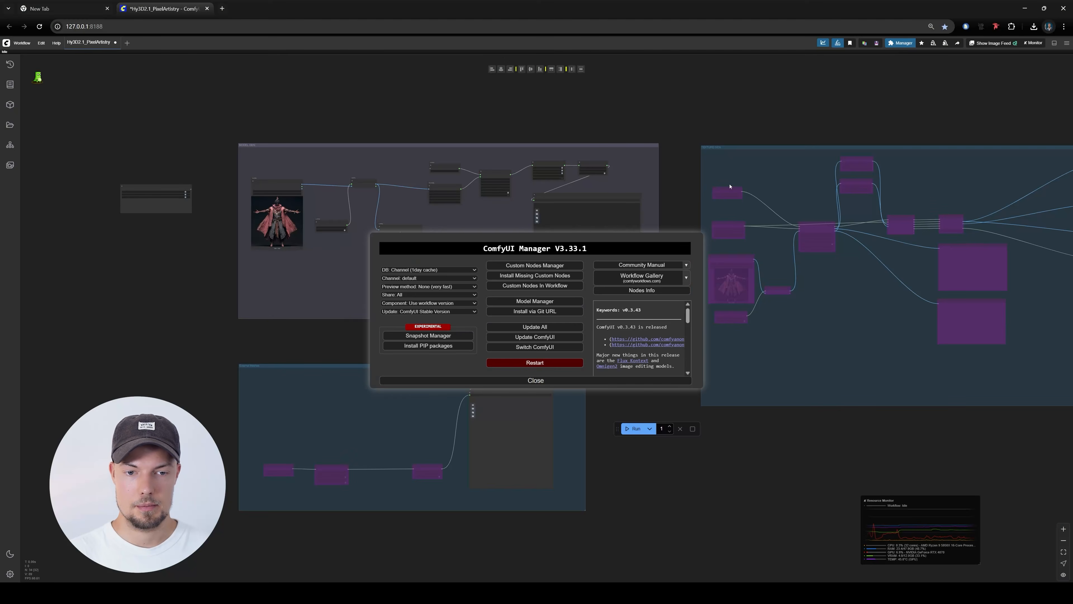
pyautogui.click(647, 380)
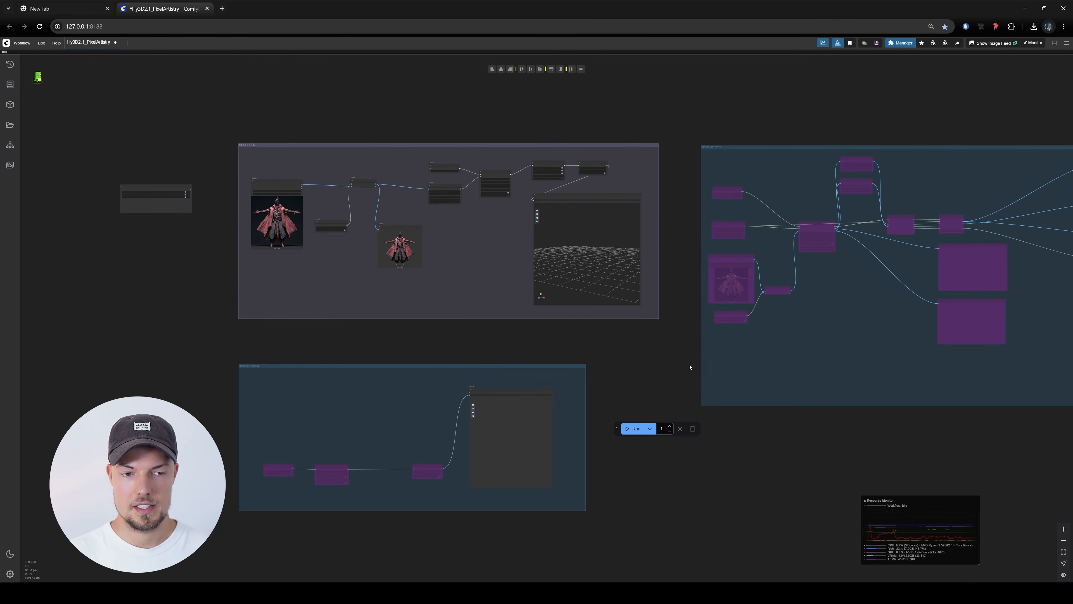
pyautogui.hscroll(6, 631, 354)
pyautogui.hscroll(-6, 635, 314)
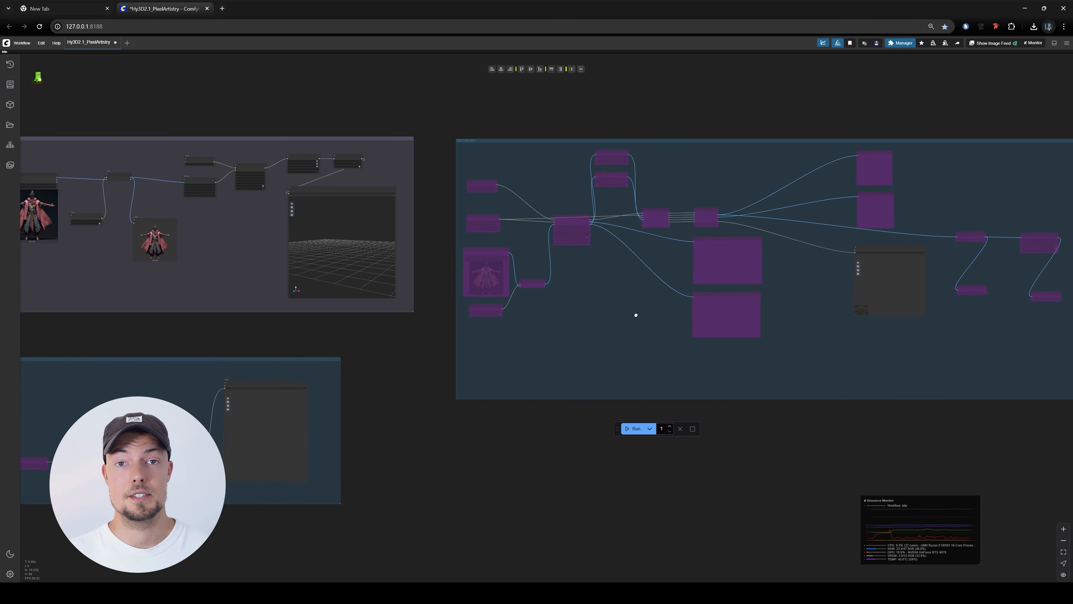
pyautogui.hscroll(2, 850, 331)
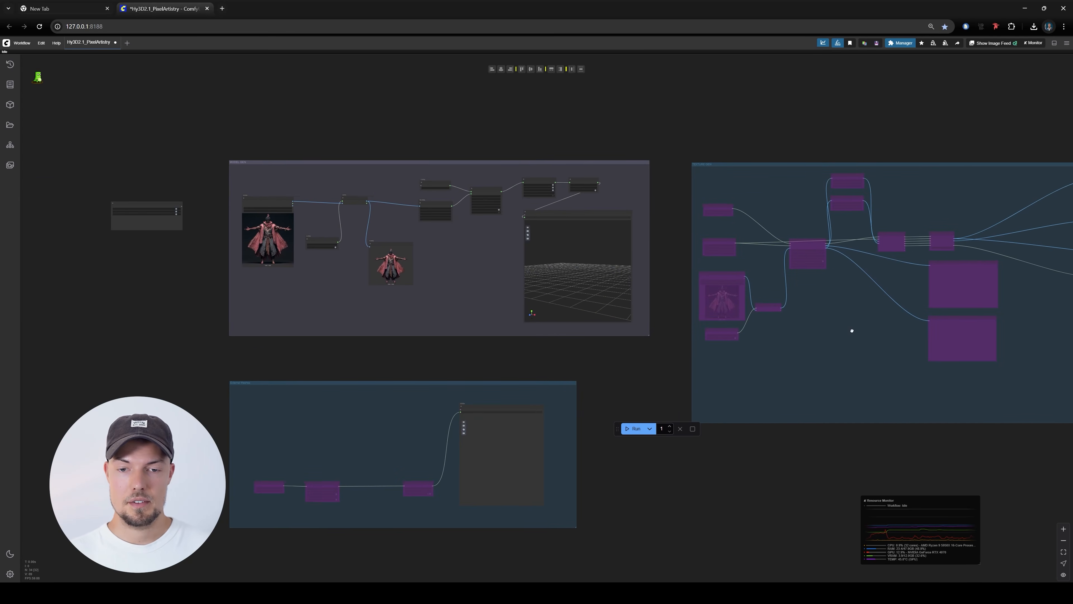
pyautogui.scroll(5, 253, 173)
pyautogui.scroll(-3, 240, 175)
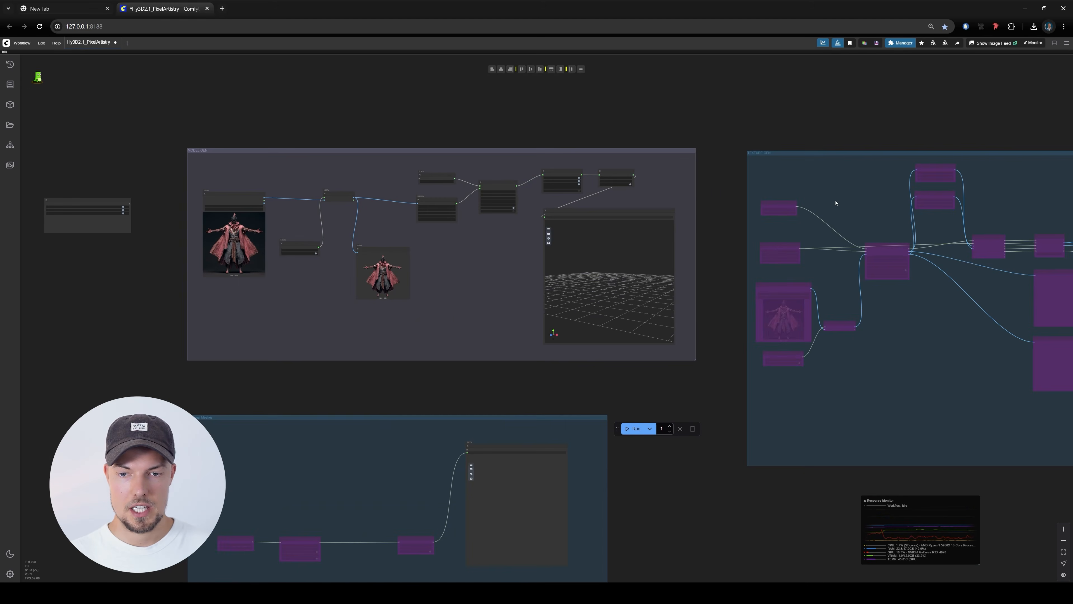
# - Examine the External Meshes group and its chain of Hunyuan3DWrapper nodes leading to Preview 3D
pyautogui.scroll(-2, 569, 287)
pyautogui.scroll(-2, 269, 347)
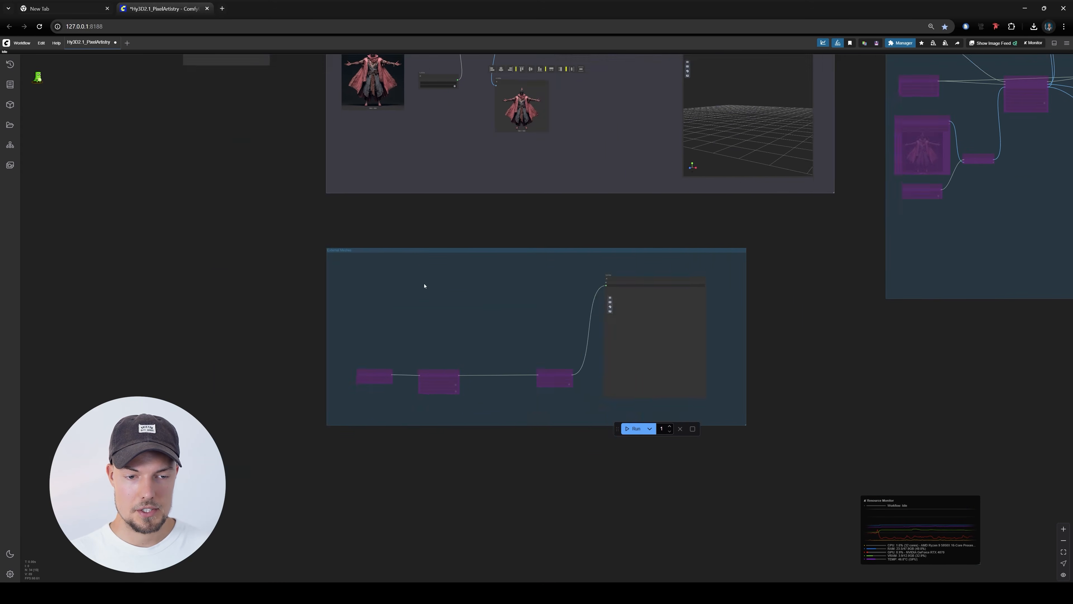
pyautogui.scroll(3, 424, 286)
pyautogui.scroll(2, 525, 371)
pyautogui.scroll(-4, 447, 407)
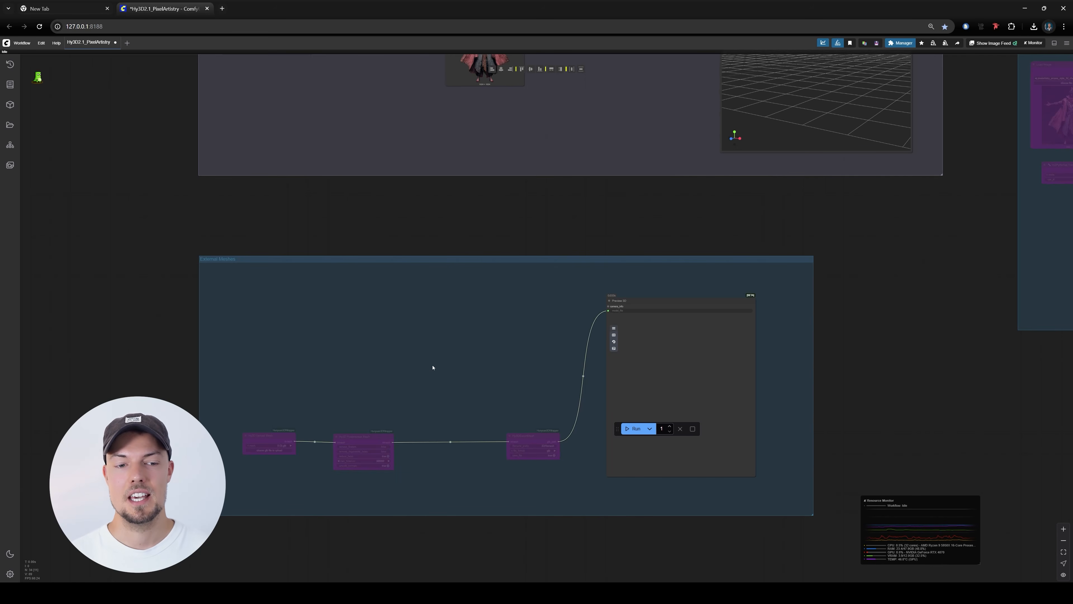
pyautogui.scroll(6, 432, 367)
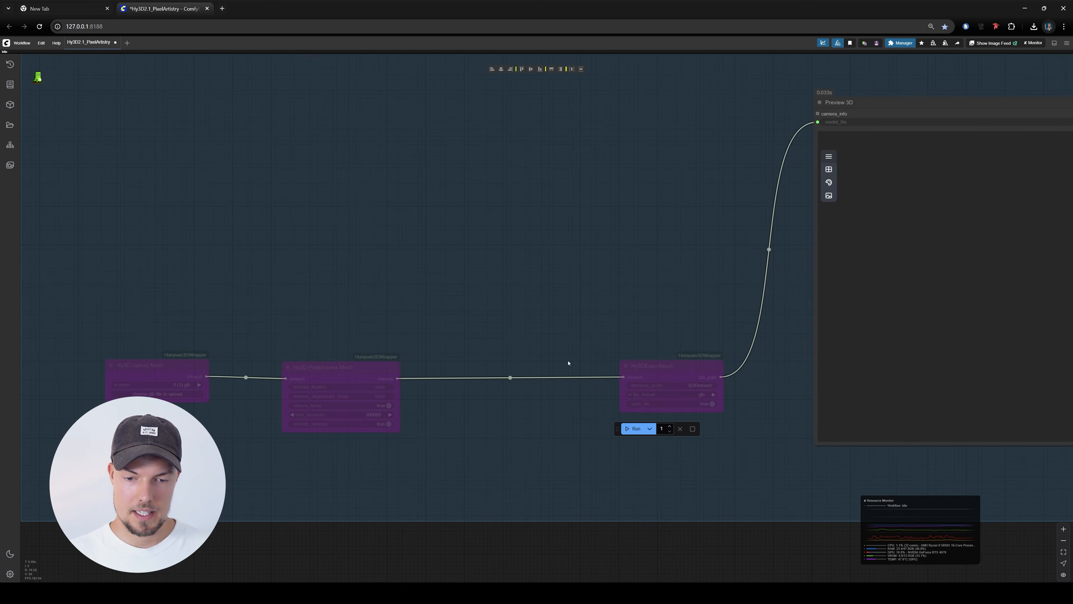
pyautogui.scroll(-3, 512, 368)
pyautogui.scroll(-4, 806, 363)
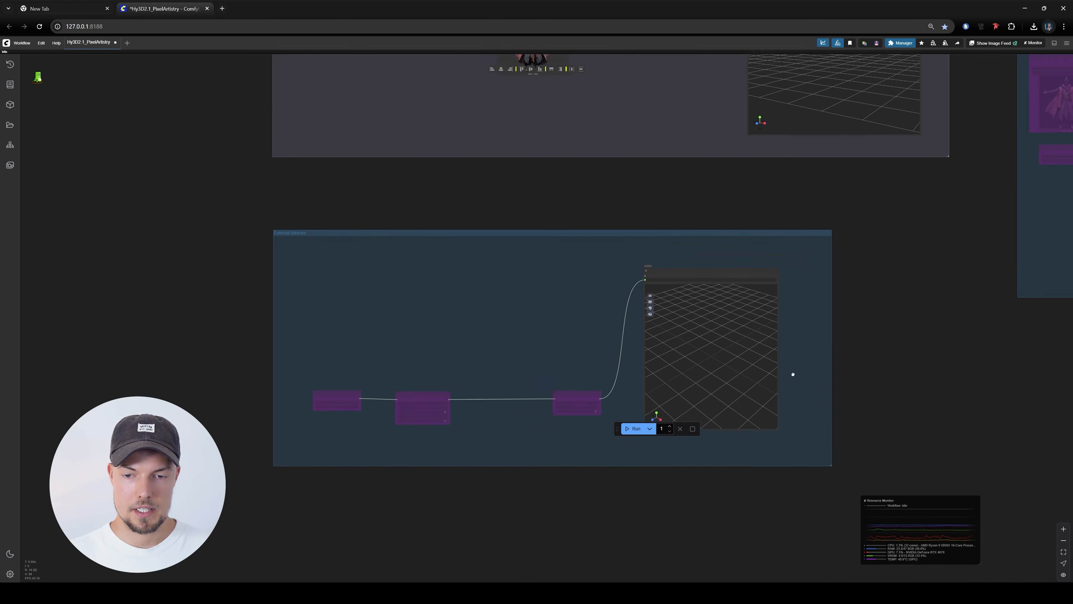
# - Examine the node layout of the TEXTURE GEN group from its inputs to its outputs
pyautogui.moveTo(806, 364); pyautogui.dragTo(754, 402)
pyautogui.moveTo(901, 335); pyautogui.dragTo(601, 362)
pyautogui.scroll(-3, 600, 376)
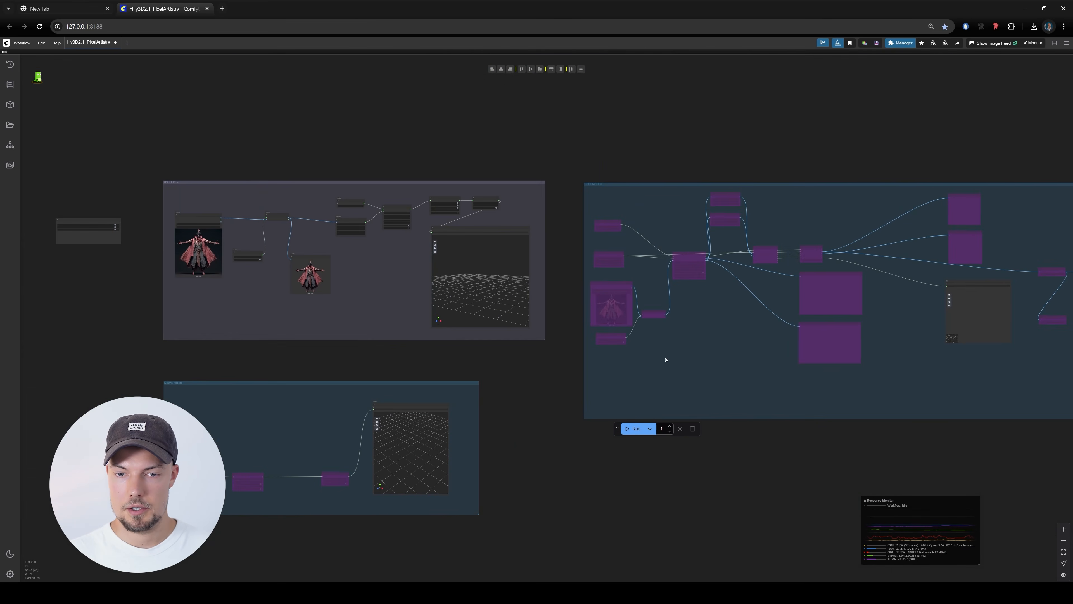
pyautogui.moveTo(914, 319); pyautogui.dragTo(685, 328)
pyautogui.scroll(6, 599, 319)
pyautogui.scroll(-10, 513, 314)
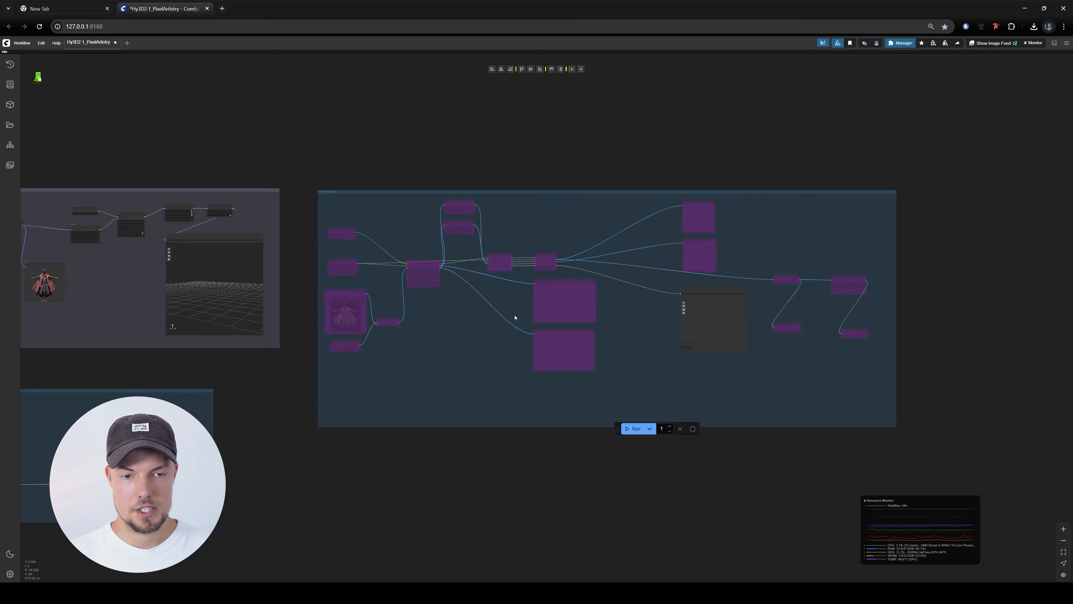
# - Bypass the TEXTURE GEN and External Meshes groups in the Fast Groups Bypasser node, keeping MODEL GEN enabled
pyautogui.moveTo(472, 317); pyautogui.dragTo(799, 321)
pyautogui.scroll(15, 417, 270)
pyautogui.moveTo(203, 249); pyautogui.dragTo(271, 250)
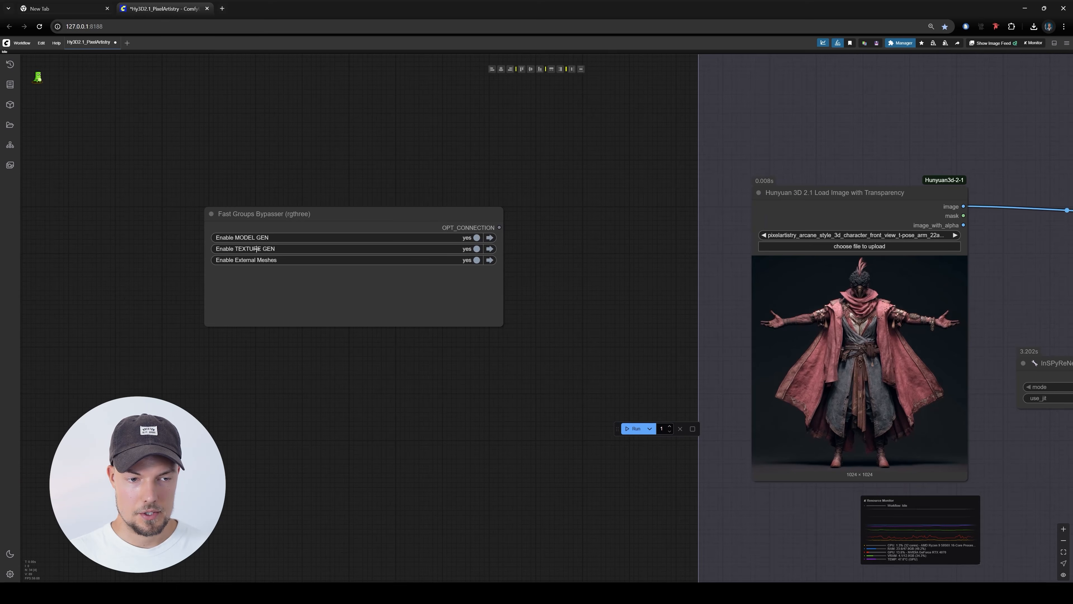
pyautogui.click(469, 249)
pyautogui.click(470, 260)
pyautogui.click(477, 249)
pyautogui.click(477, 249)
pyautogui.scroll(-11, 543, 303)
# - Inspect the Hunyuan 3D 2.1 Load Image with Transparency node and its upload file chooser, closing it without picking a file
pyautogui.moveTo(576, 346); pyautogui.dragTo(235, 250)
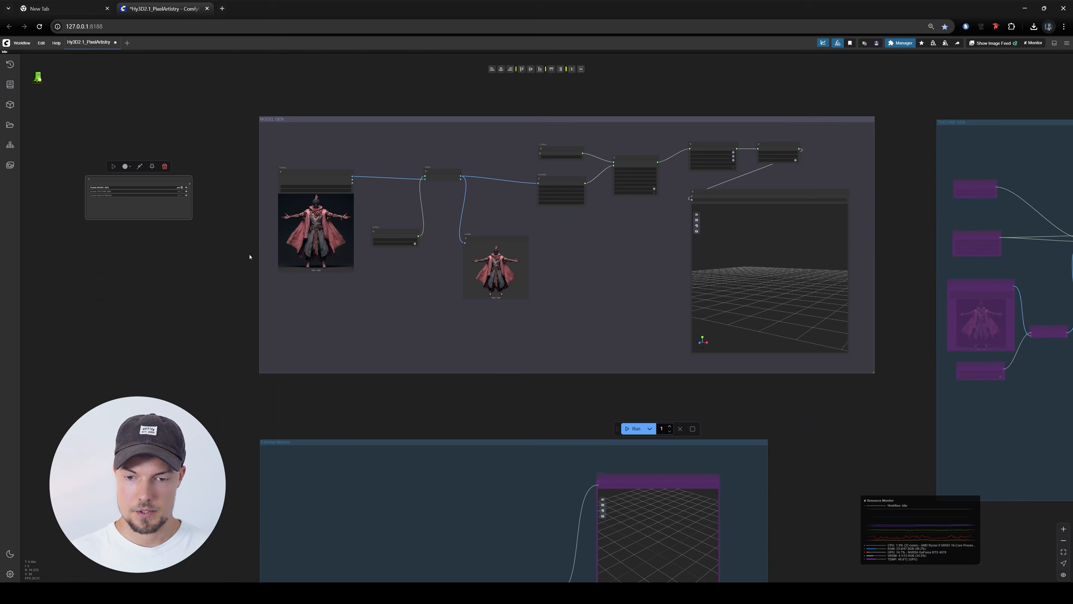
pyautogui.scroll(10, 258, 174)
pyautogui.scroll(1, 424, 186)
pyautogui.moveTo(615, 252); pyautogui.dragTo(584, 212)
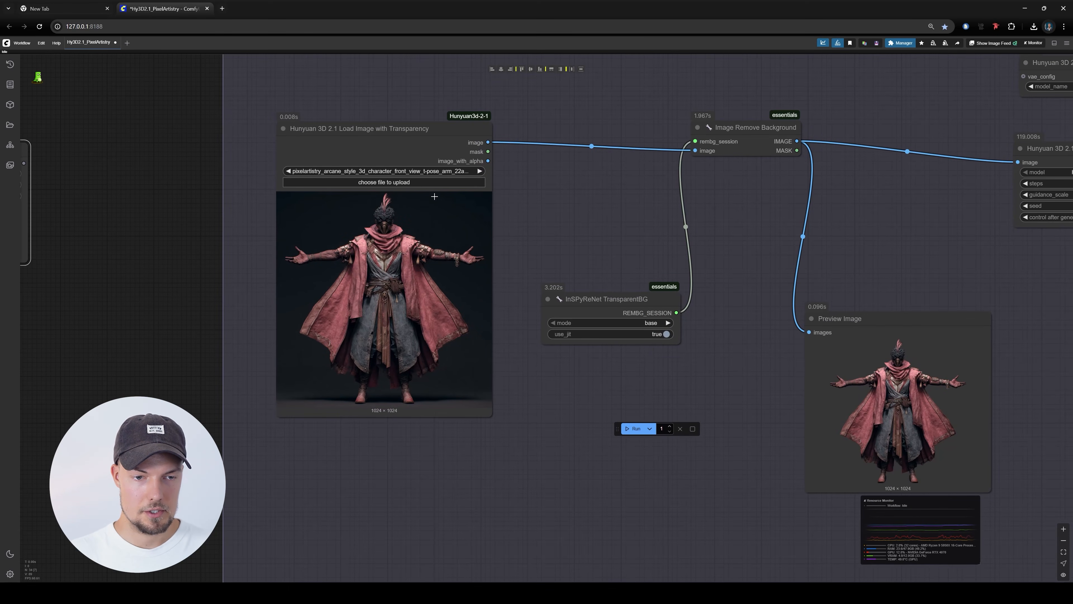
pyautogui.scroll(4, 394, 298)
pyautogui.moveTo(393, 298); pyautogui.dragTo(447, 348)
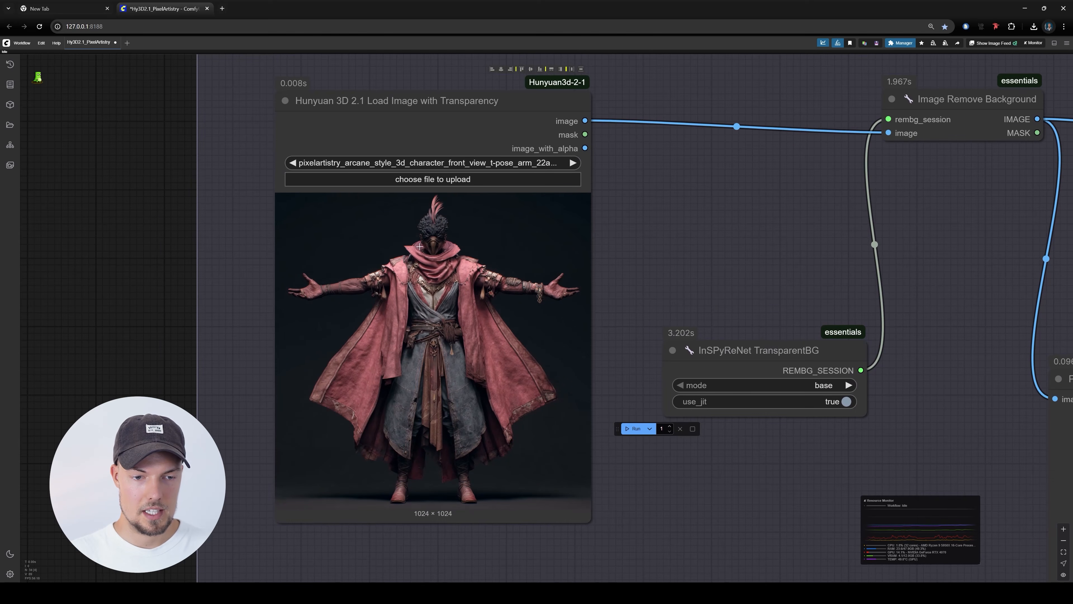
pyautogui.click(438, 179)
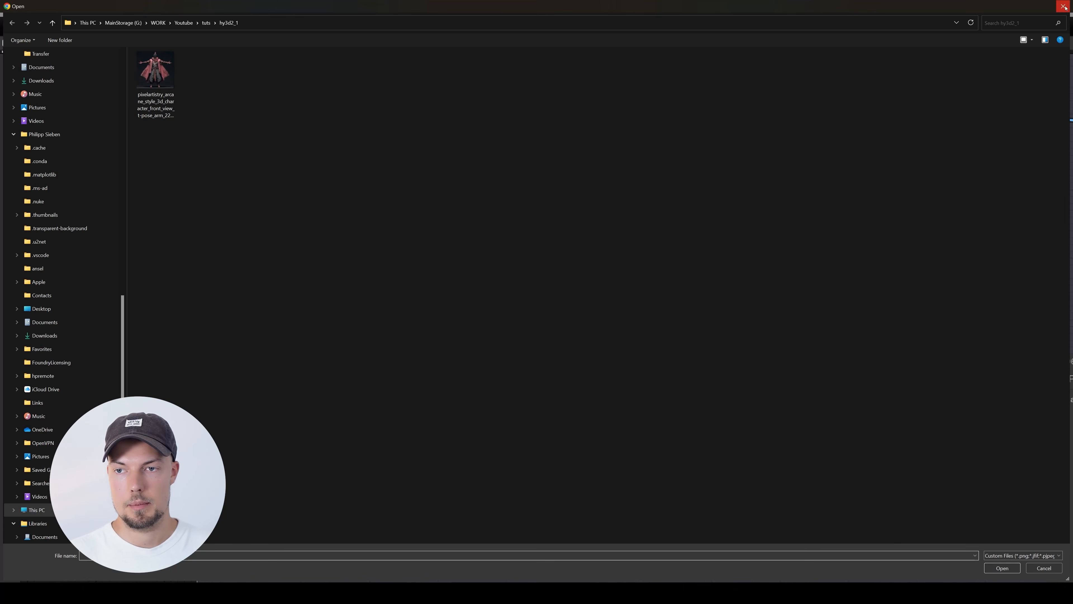
pyautogui.click(1063, 7)
# - Look over the background removal nodes and run the workflow once on the loaded character image
pyautogui.scroll(-1, 632, 263)
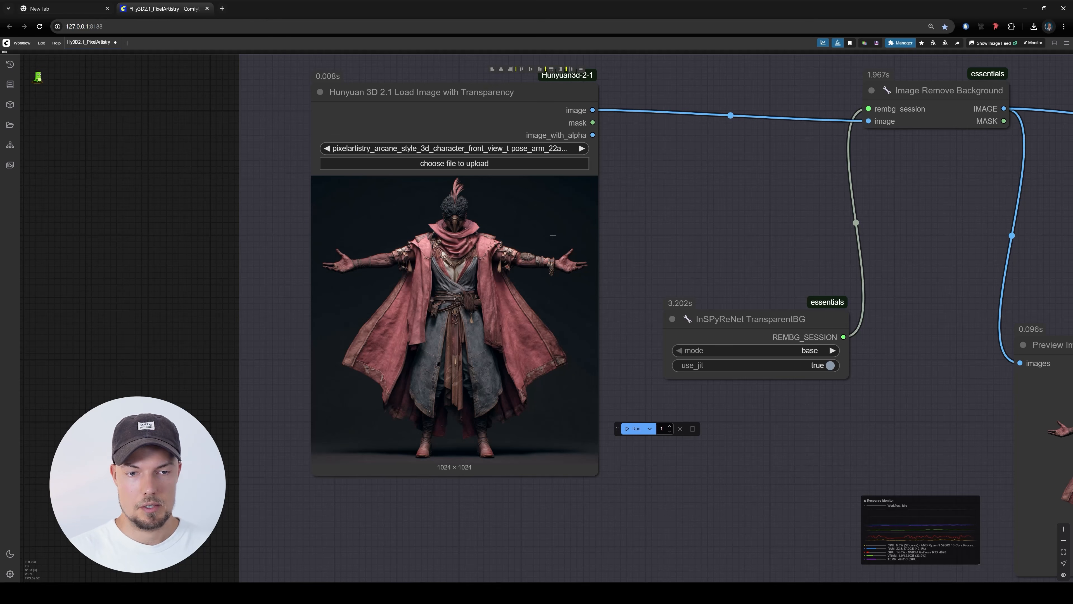
pyautogui.moveTo(812, 242); pyautogui.dragTo(523, 234)
pyautogui.scroll(-1, 646, 251)
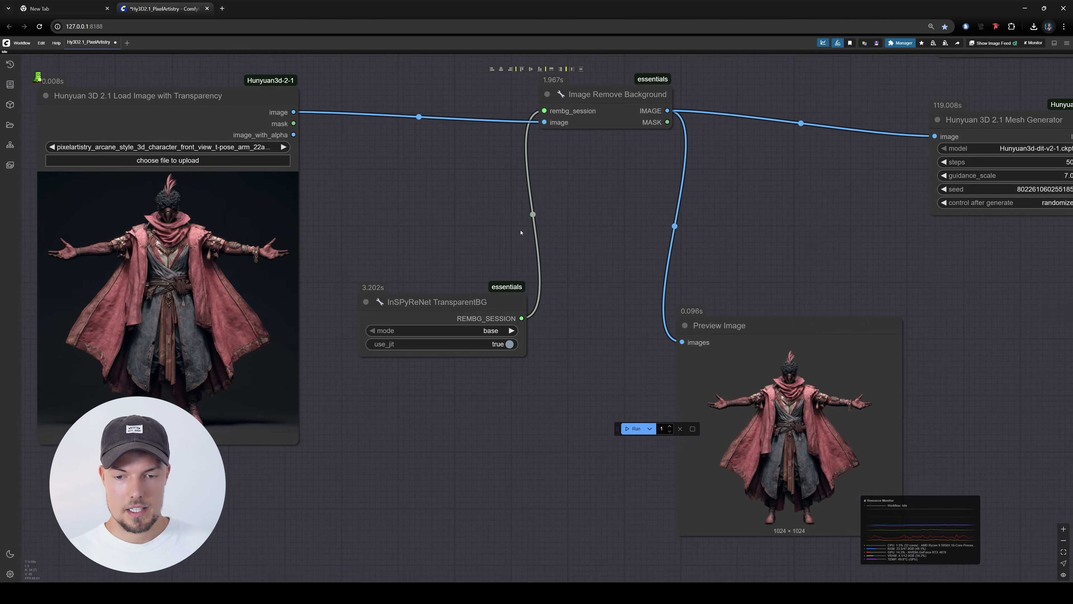
pyautogui.scroll(-5, 523, 233)
pyautogui.click(634, 428)
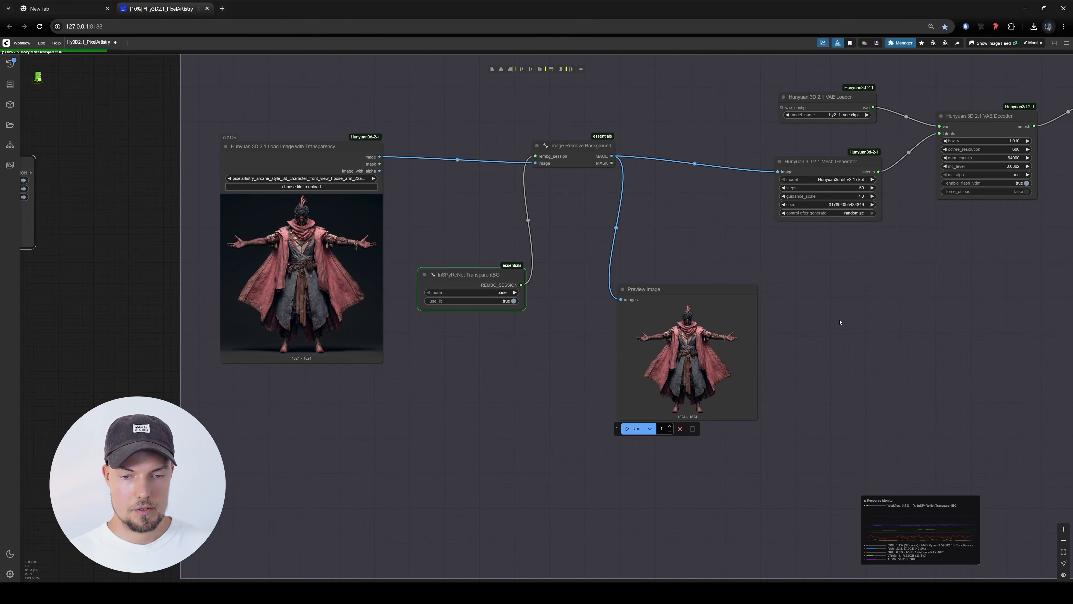
# - Examine the background-free character in the Preview Image node, followed by the Mesh Generator and VAE Decoder settings
pyautogui.moveTo(814, 323); pyautogui.dragTo(757, 316)
pyautogui.scroll(6, 719, 342)
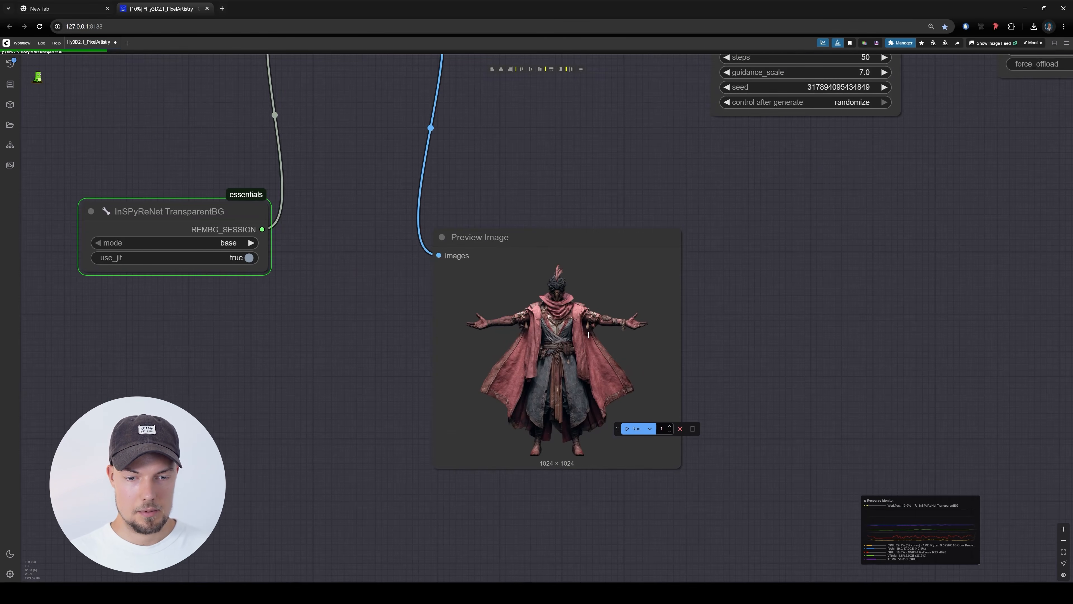
pyautogui.scroll(7, 564, 318)
pyautogui.moveTo(548, 317); pyautogui.dragTo(541, 262)
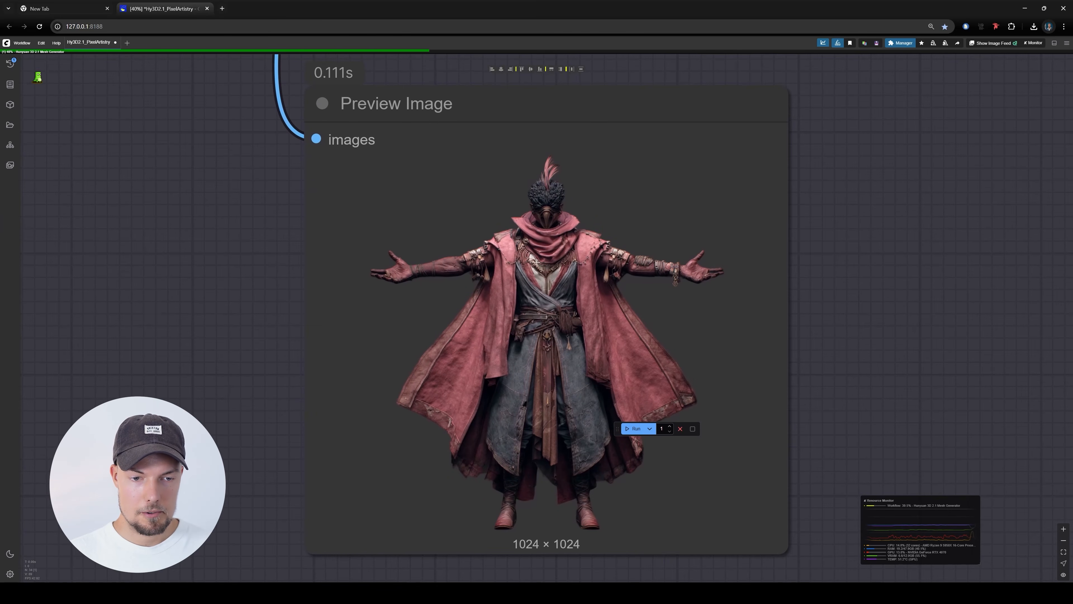
pyautogui.scroll(-5, 409, 270)
pyautogui.scroll(-4, 409, 270)
pyautogui.moveTo(74, 209); pyautogui.dragTo(107, 221)
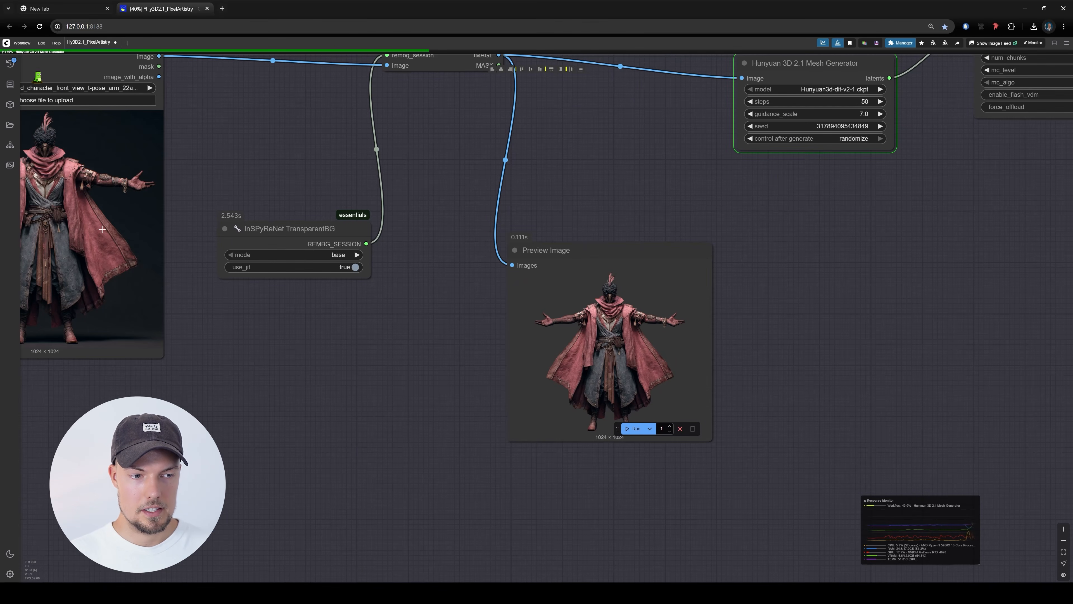
pyautogui.scroll(-1, 639, 333)
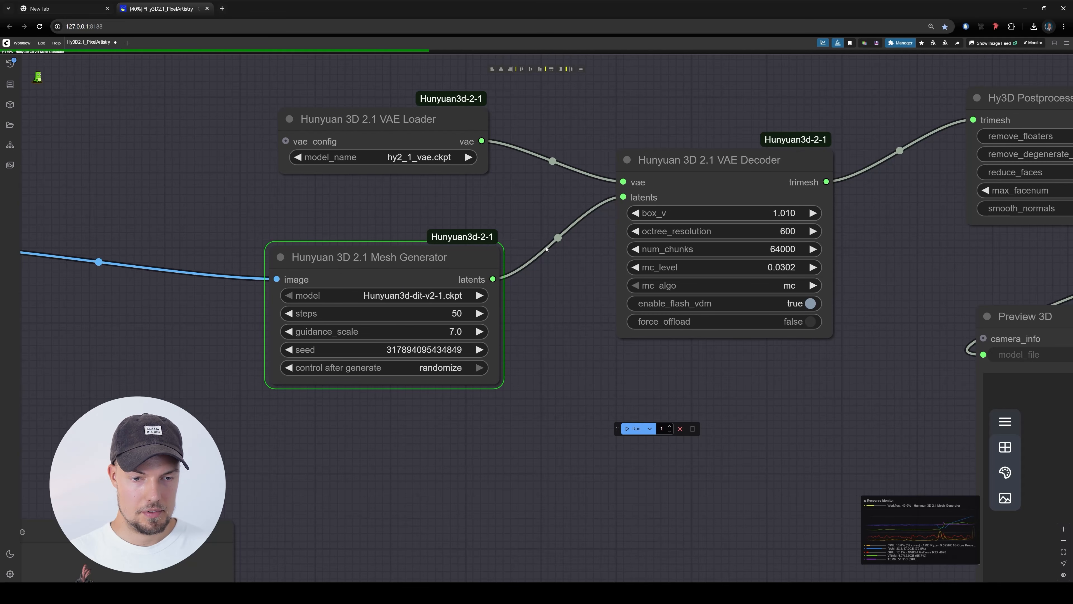
# - Review the steps setting of the Hunyuan 3D 2.1 Mesh Generator and the neighbouring VAE Decoder while the mesh generates
pyautogui.moveTo(547, 249); pyautogui.dragTo(561, 249)
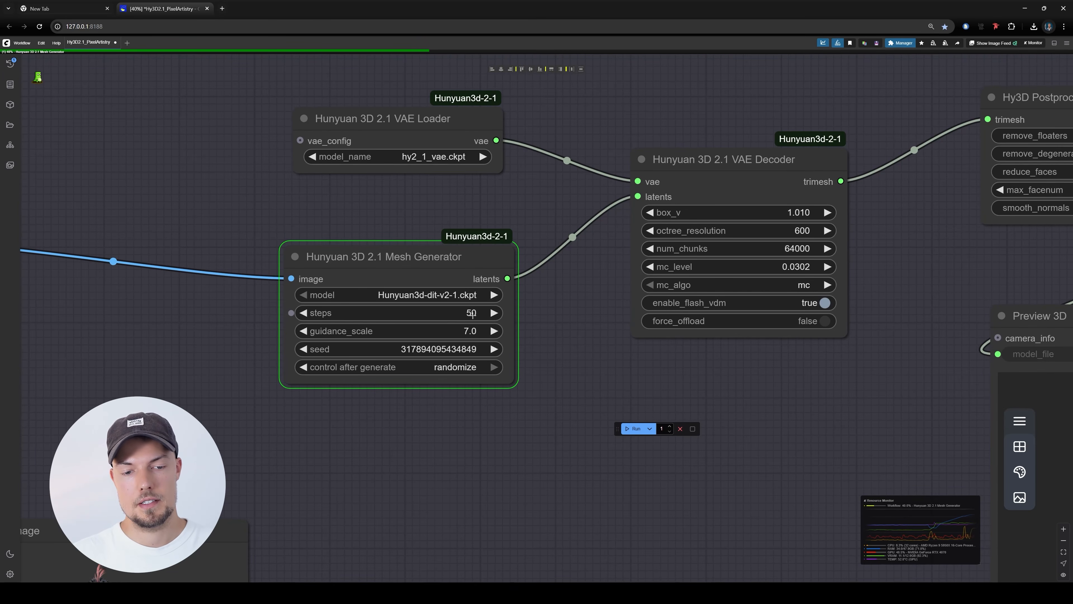
pyautogui.moveTo(620, 390); pyautogui.dragTo(542, 409)
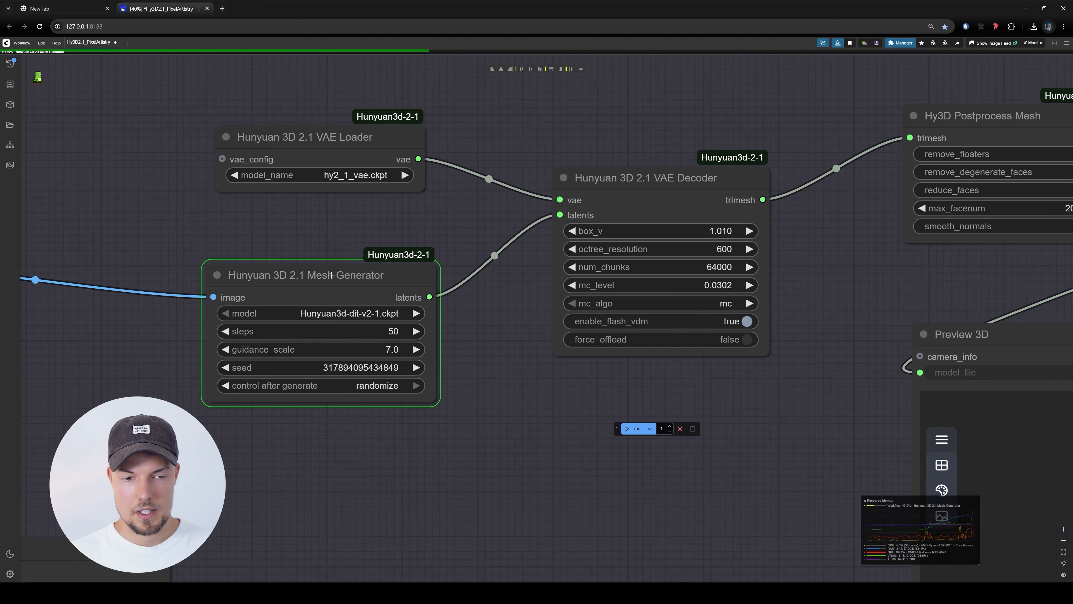
pyautogui.moveTo(527, 359); pyautogui.dragTo(442, 361)
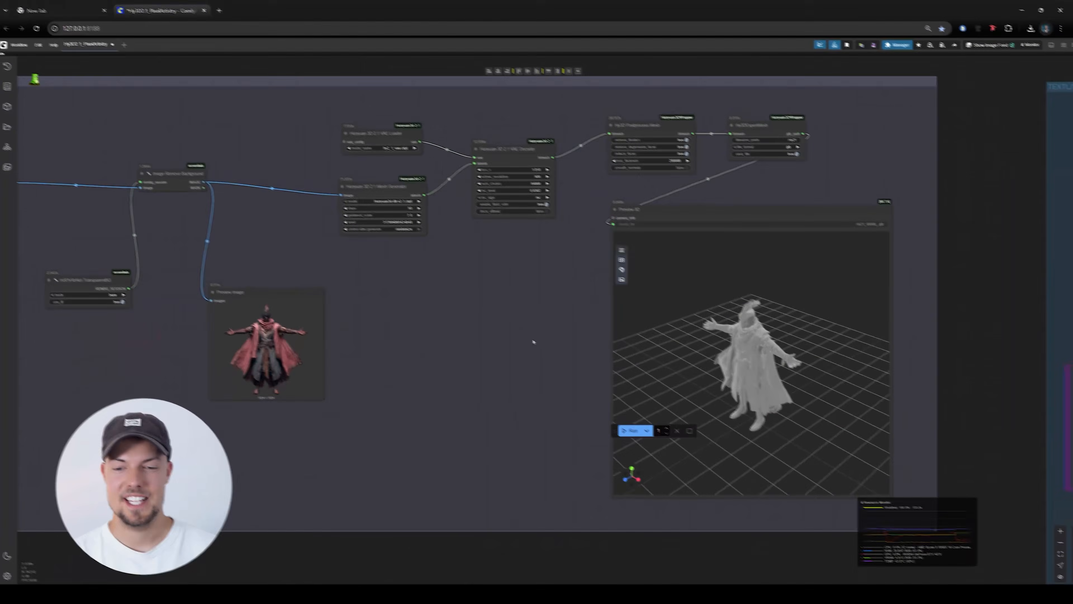
# - Examine the generated character mesh from several angles in the Preview 3D node of the MODEL GEN group
pyautogui.scroll(1, 981, 338)
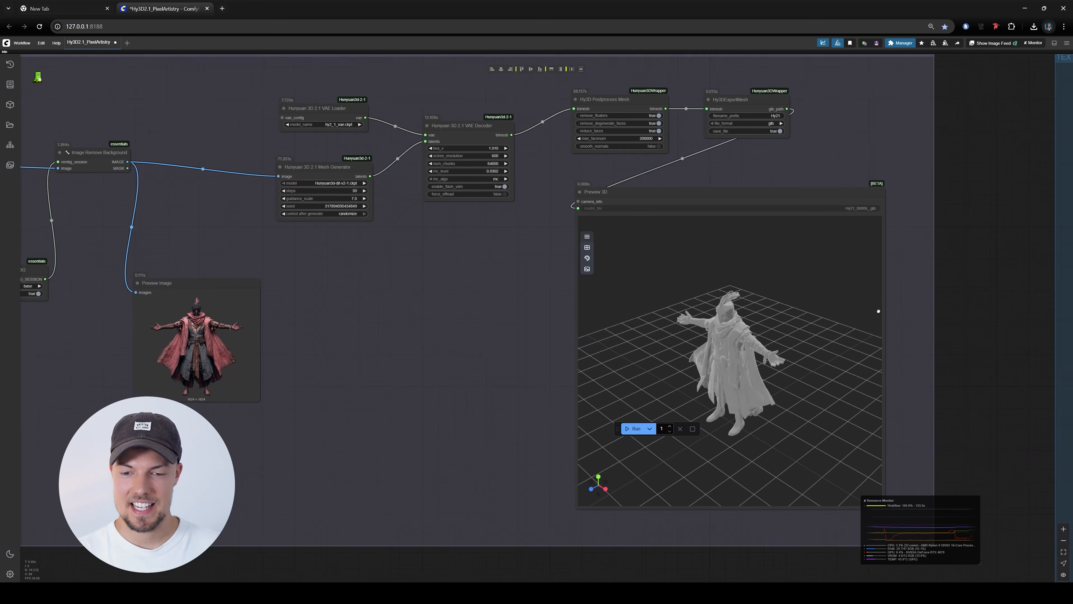
pyautogui.moveTo(887, 313); pyautogui.dragTo(836, 301)
pyautogui.scroll(8, 714, 324)
pyautogui.moveTo(650, 330); pyautogui.dragTo(694, 321)
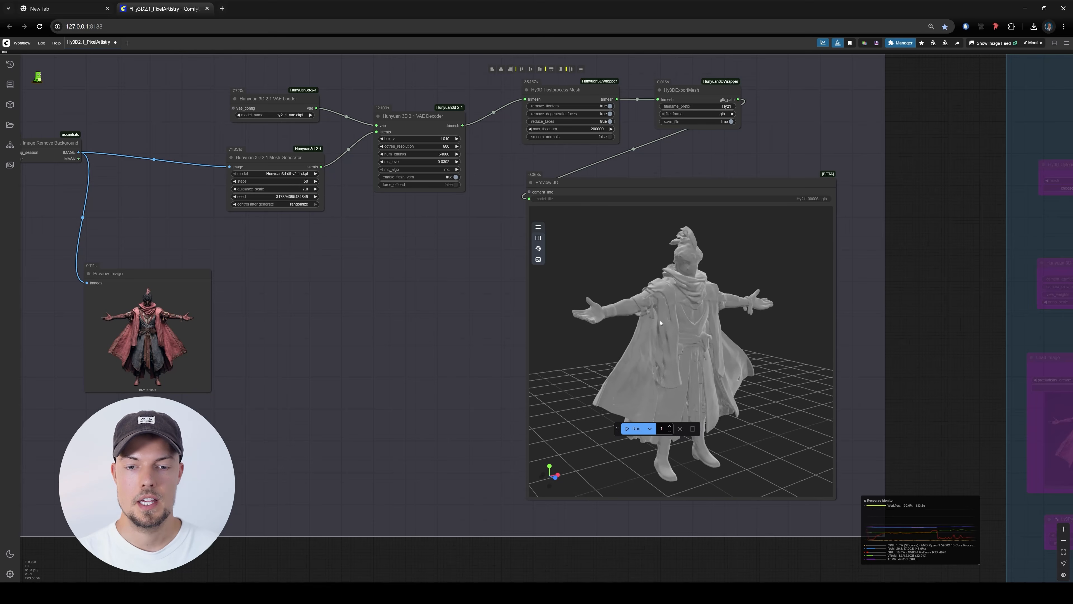
pyautogui.moveTo(628, 339); pyautogui.dragTo(771, 340)
pyautogui.scroll(5, 690, 277)
pyautogui.moveTo(705, 335)
pyautogui.mouseDown()
pyautogui.moveTo(719, 335)
pyautogui.moveTo(658, 337)
pyautogui.moveTo(693, 334)
pyautogui.mouseUp()
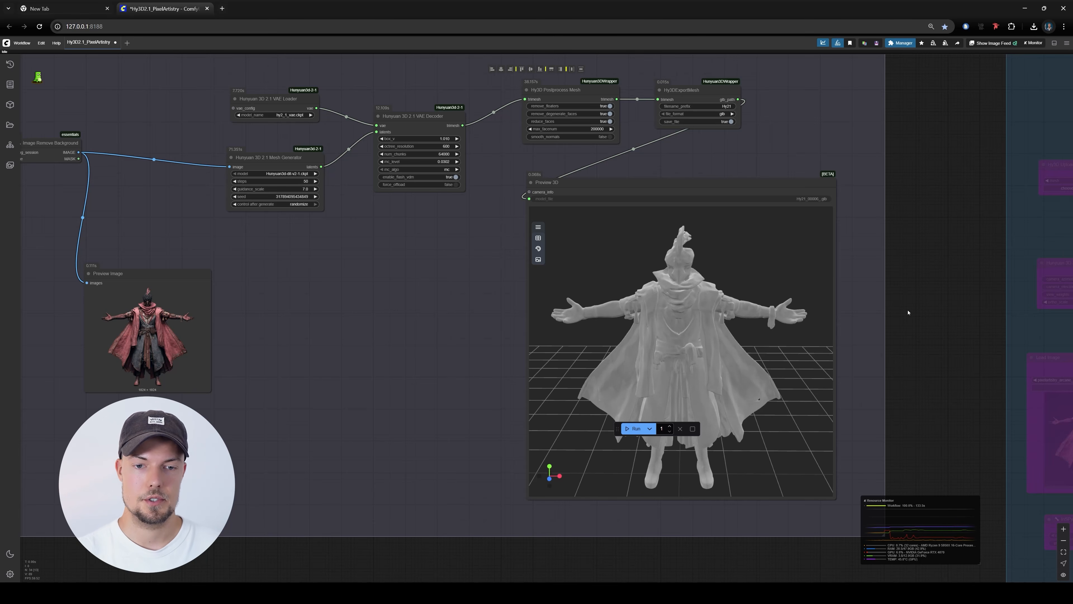
# - Inspect the Hy3DExportMesh node, then switch to File Explorer and open the output folder inside ComfyUI_windows_portable's ComfyUI folder
pyautogui.scroll(7, 791, 111)
pyautogui.moveTo(791, 111); pyautogui.dragTo(816, 179)
pyautogui.moveTo(651, 143); pyautogui.dragTo(647, 148)
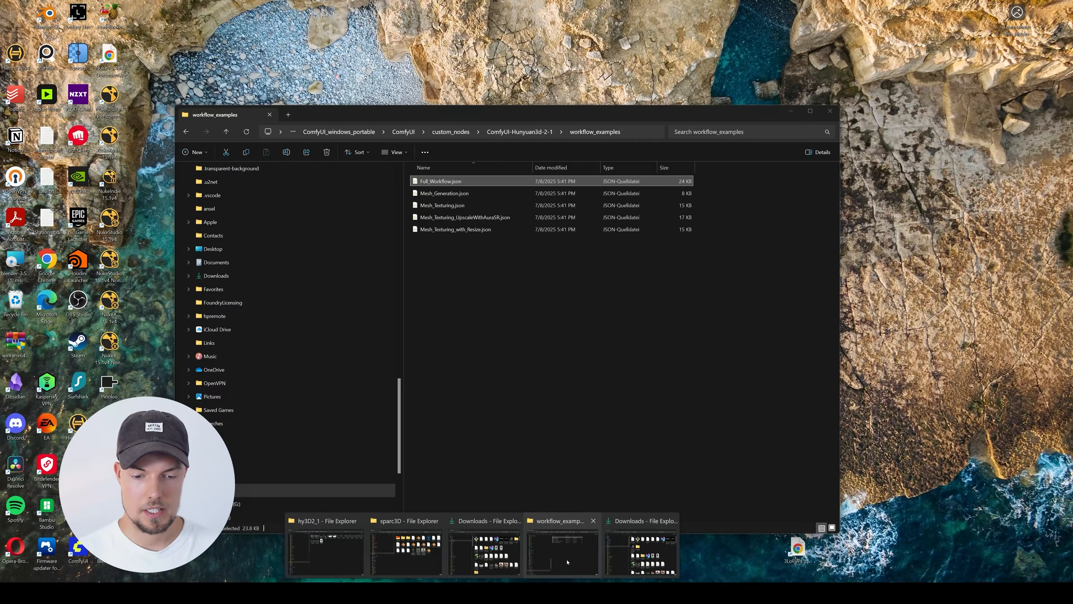
pyautogui.click(568, 562)
pyautogui.click(403, 132)
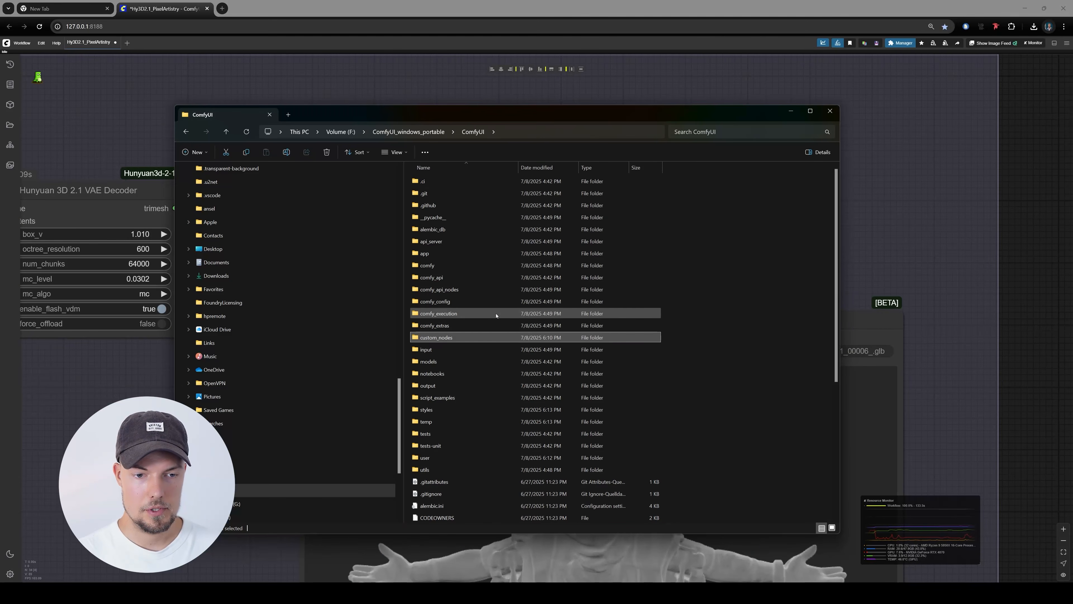
pyautogui.doubleClick(449, 385)
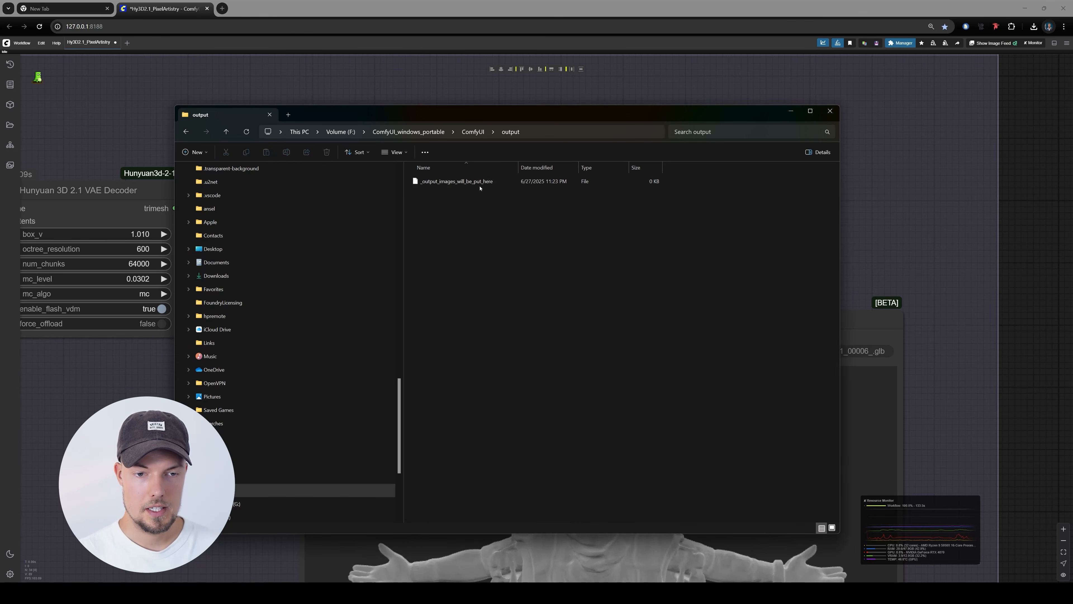
pyautogui.moveTo(496, 220); pyautogui.dragTo(423, 174)
pyautogui.click(486, 246)
pyautogui.moveTo(575, 236); pyautogui.dragTo(434, 171)
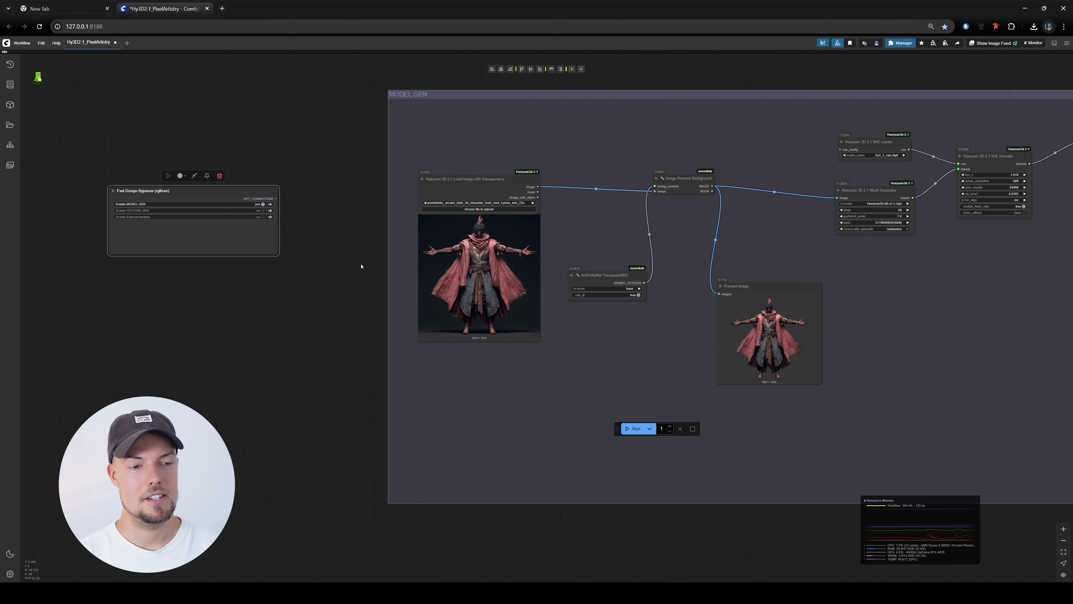
# - Bypass the MODEL GEN group and enable the External Meshes group in the Fast Groups Bypasser node
pyautogui.scroll(-5, 362, 266)
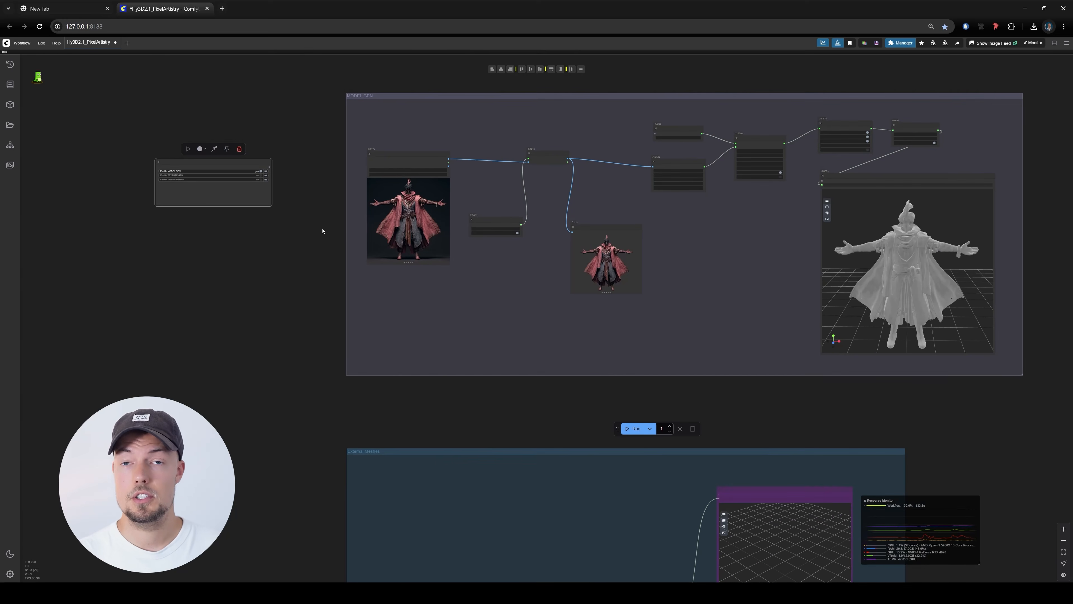
pyautogui.scroll(10, 245, 161)
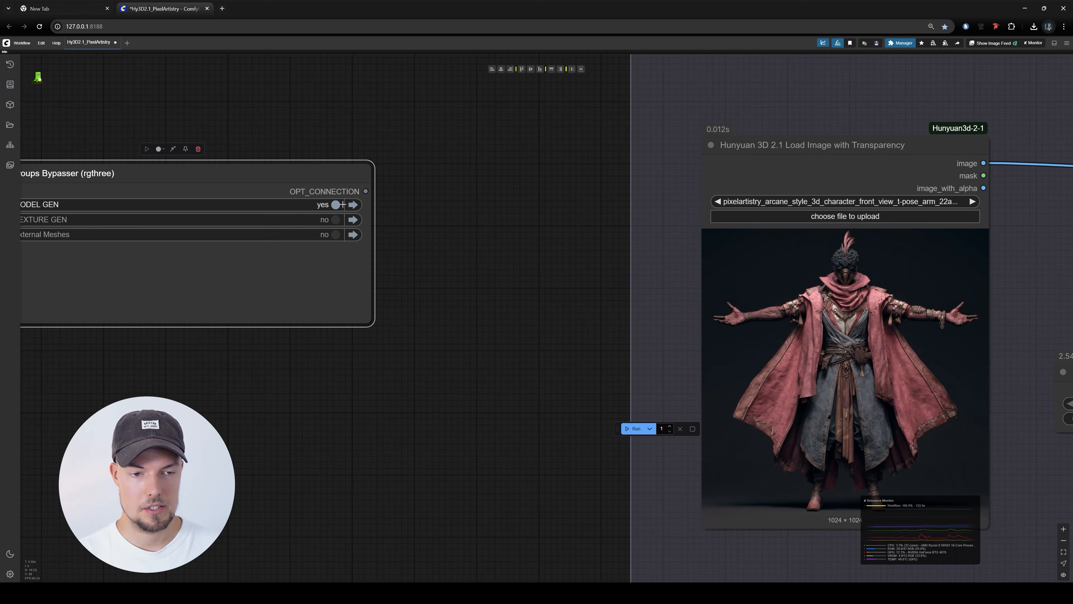
pyautogui.click(335, 205)
pyautogui.scroll(-3, 395, 180)
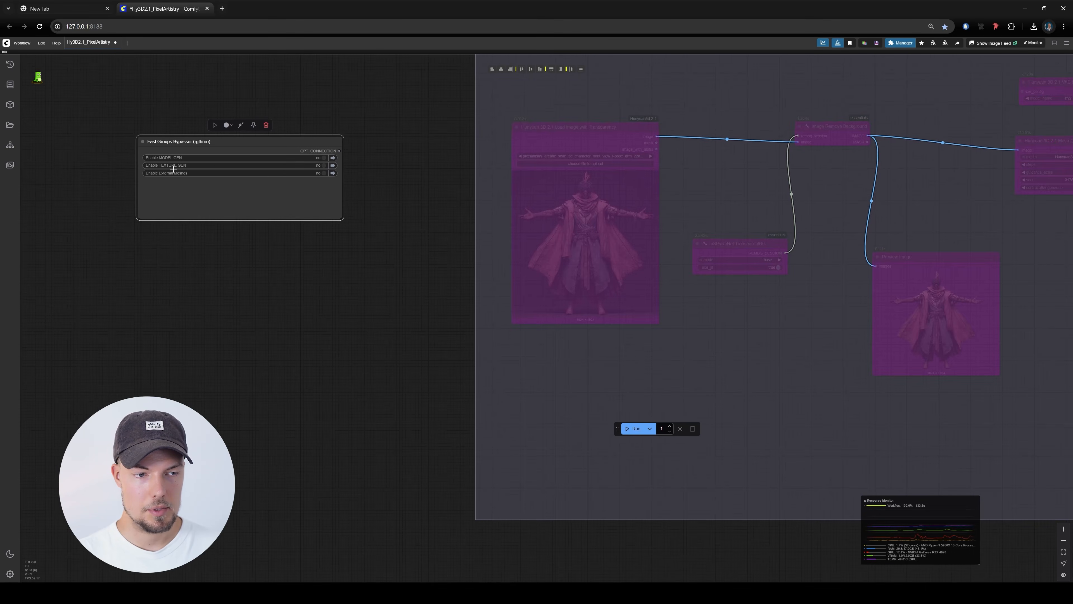
pyautogui.scroll(2, 314, 179)
pyautogui.scroll(2, 314, 179)
pyautogui.scroll(-15, 462, 187)
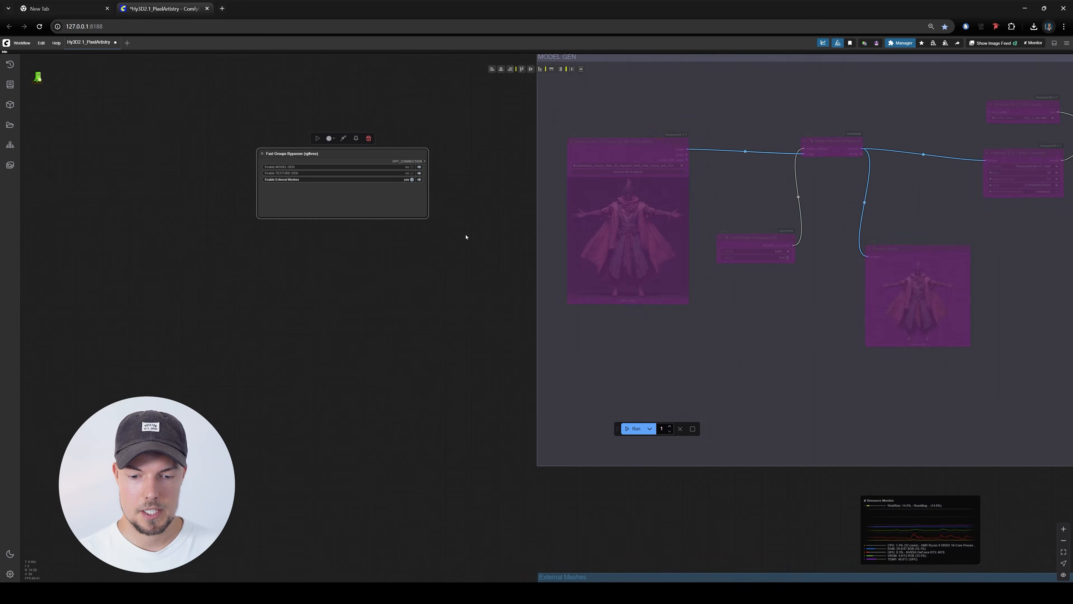
# - Look over the External Meshes group and shift the Hy3D Upload Mesh node slightly away from Hy3D Postprocess Mesh
pyautogui.scroll(8, 485, 328)
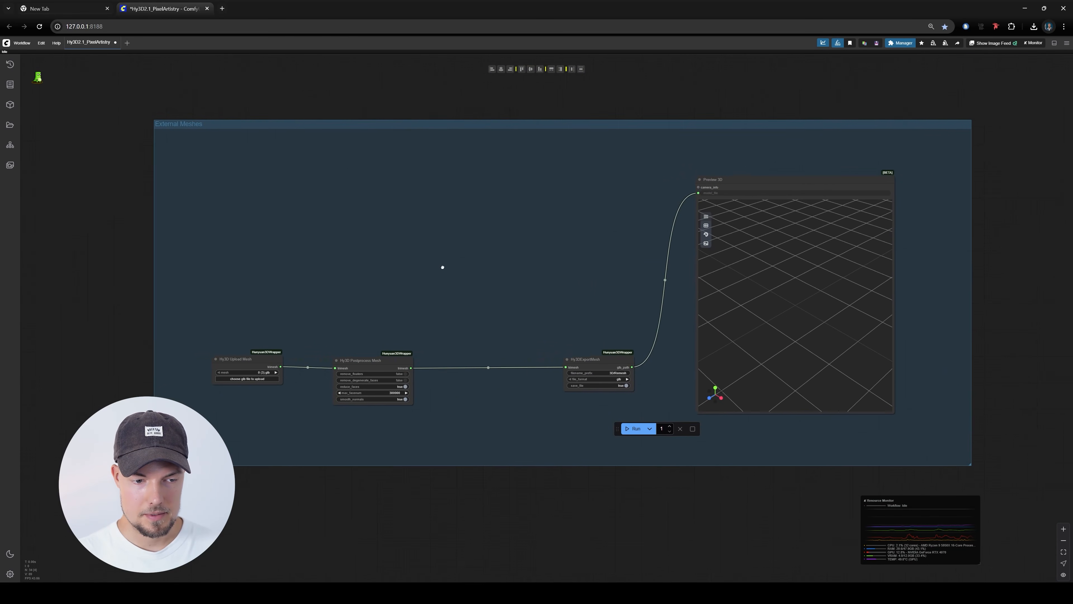
pyautogui.scroll(8, 410, 254)
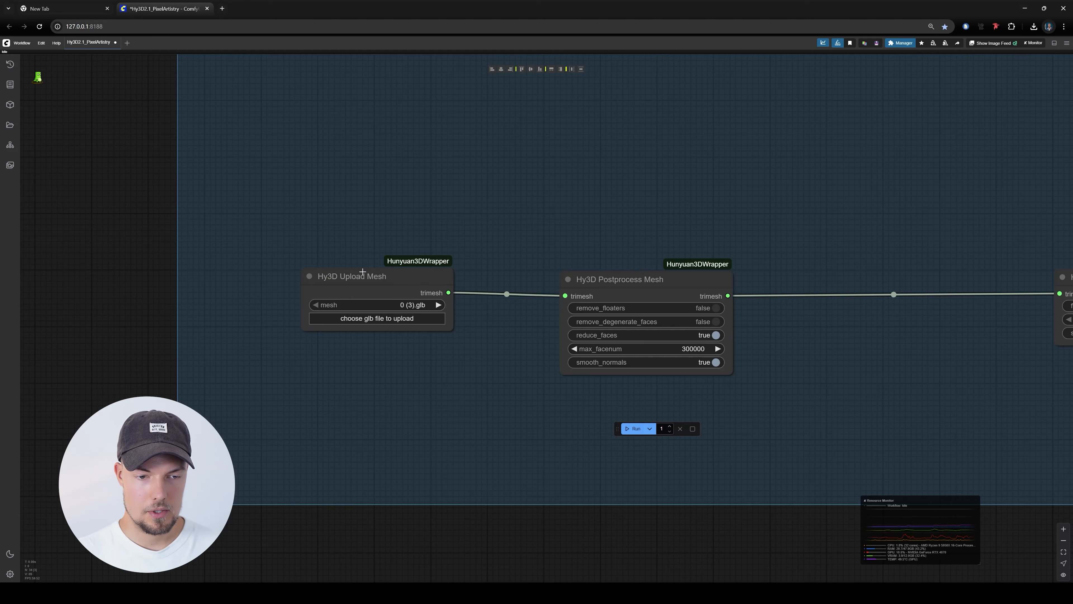
pyautogui.moveTo(369, 277); pyautogui.dragTo(358, 279)
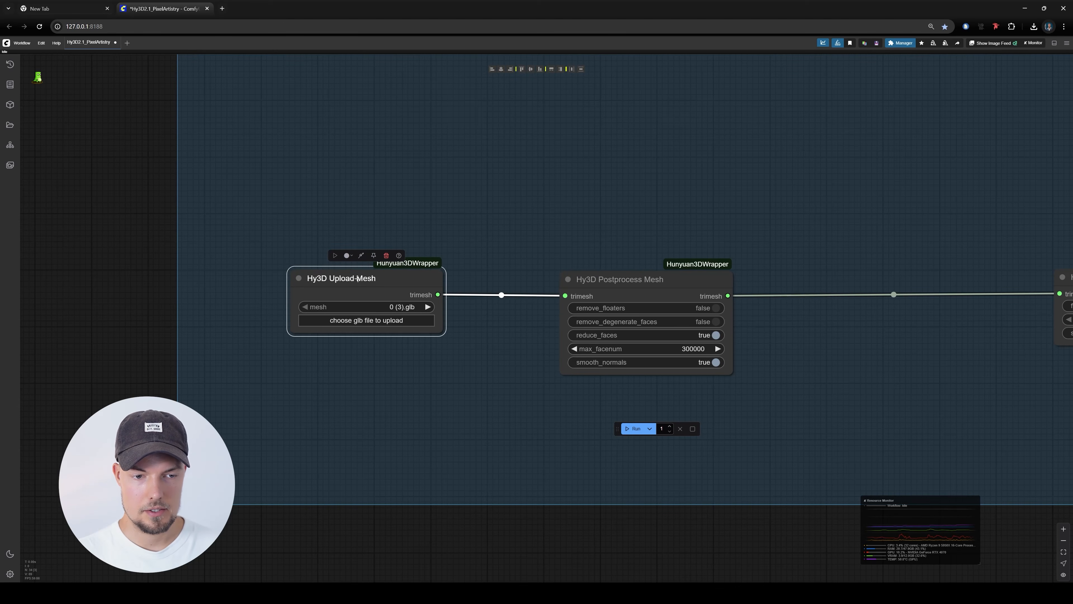
pyautogui.scroll(1, 563, 261)
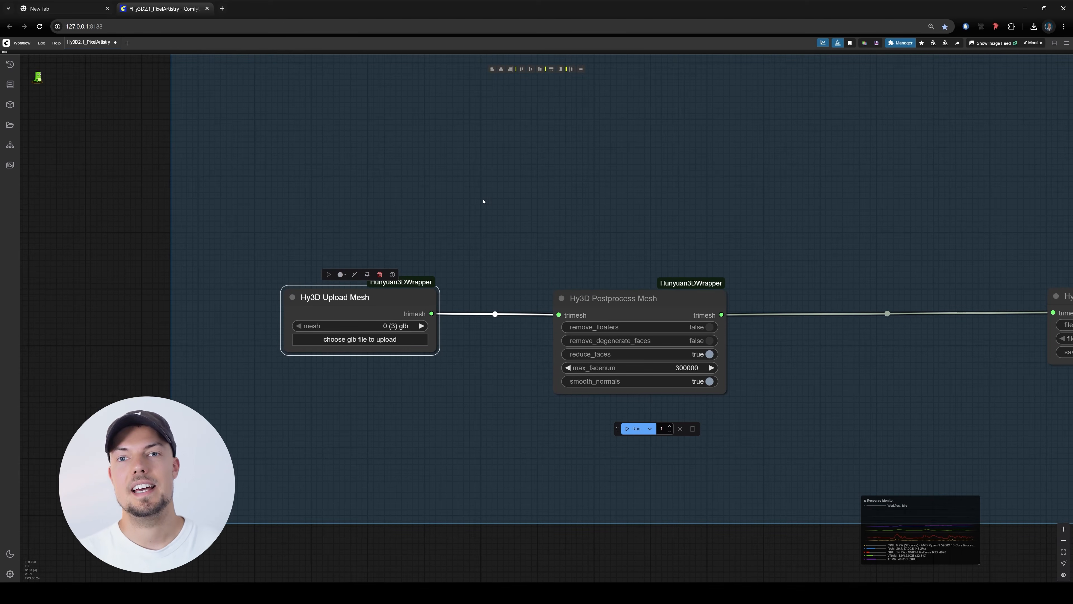
# - Upload the mesh file 0 (3).glb from the Downloads folder into the Hy3D Upload Mesh node
pyautogui.scroll(-10, 551, 193)
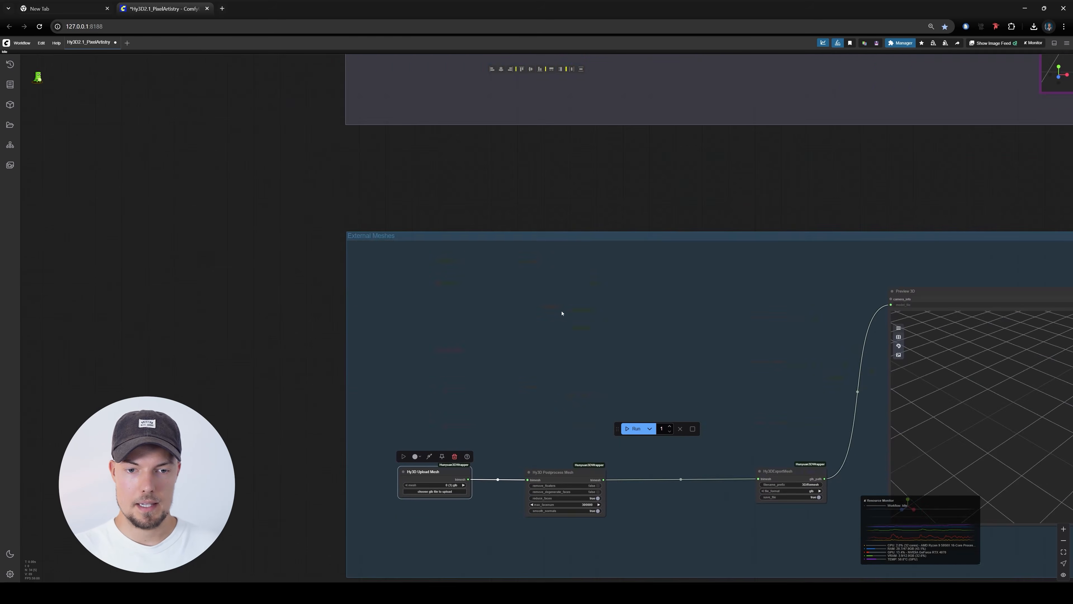
pyautogui.scroll(12, 486, 84)
pyautogui.scroll(-12, 449, 253)
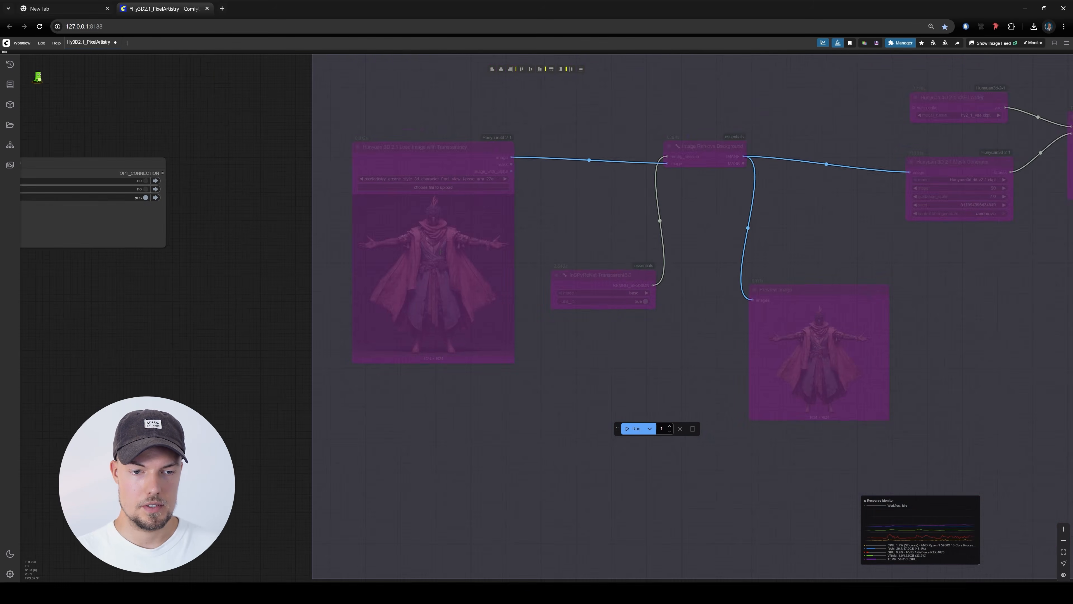
pyautogui.scroll(-5, 449, 293)
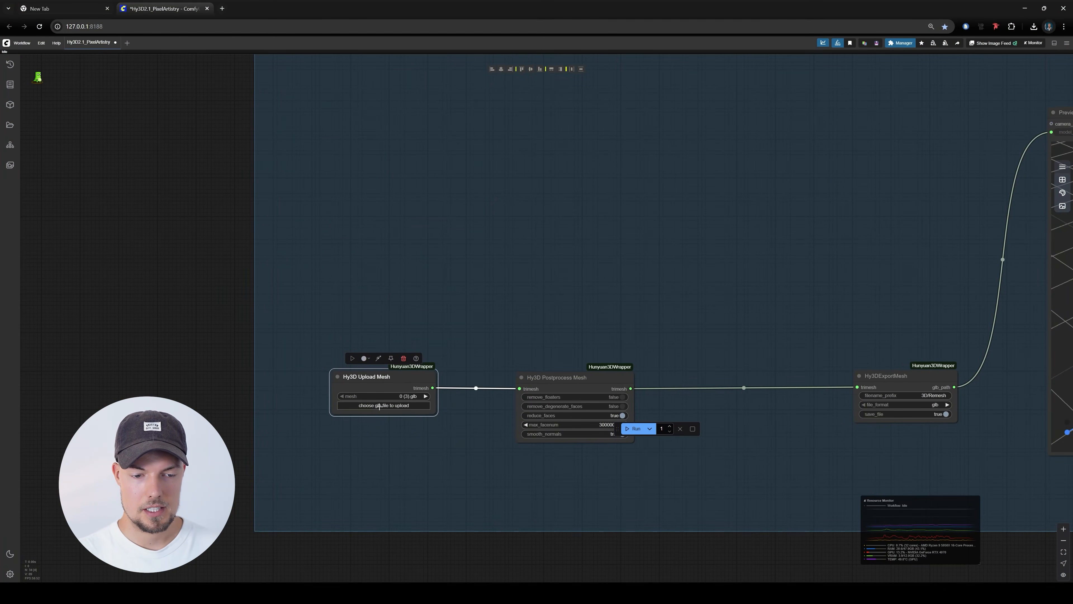
pyautogui.scroll(5, 400, 406)
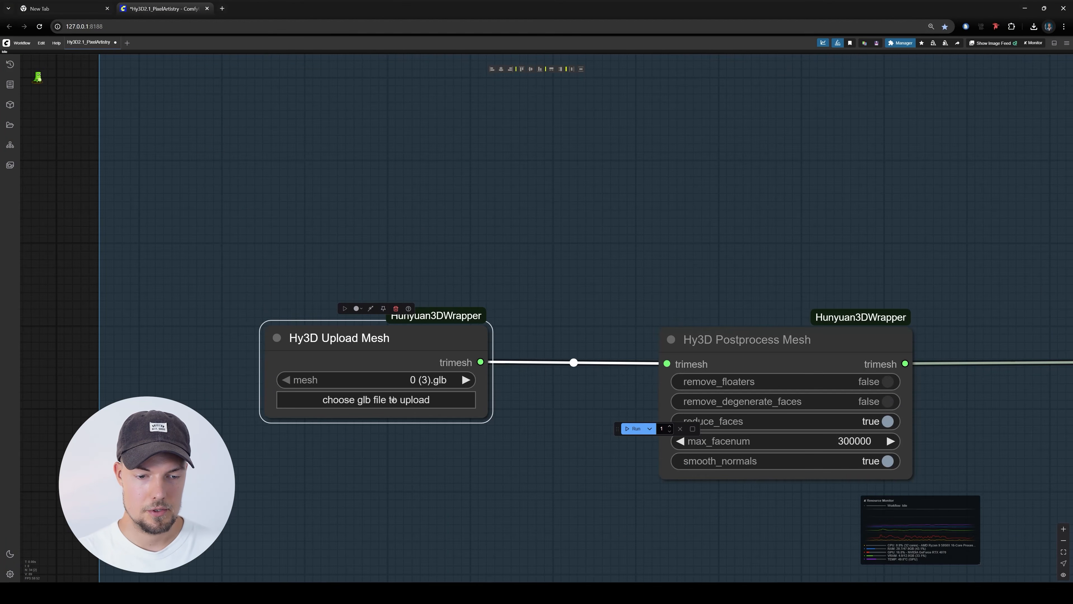
pyautogui.click(400, 407)
pyautogui.scroll(10, 63, 169)
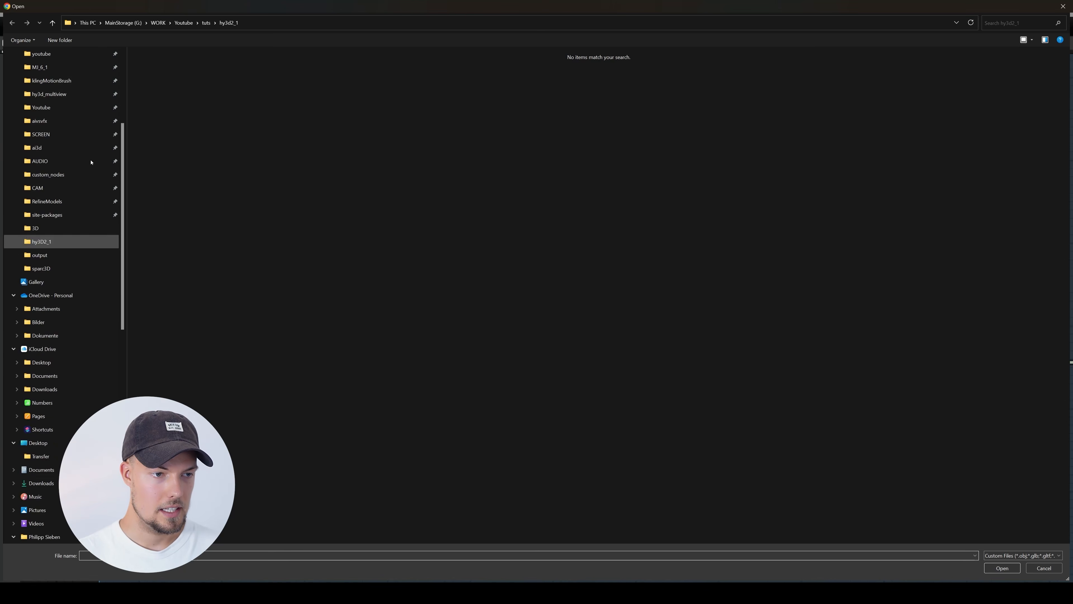
pyautogui.click(49, 100)
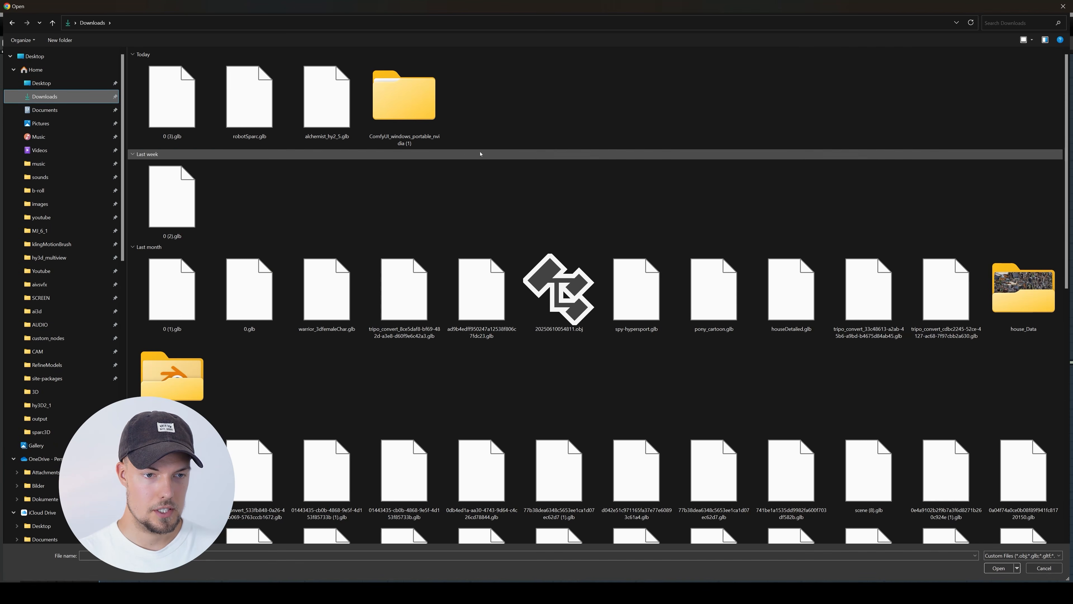
pyautogui.doubleClick(172, 99)
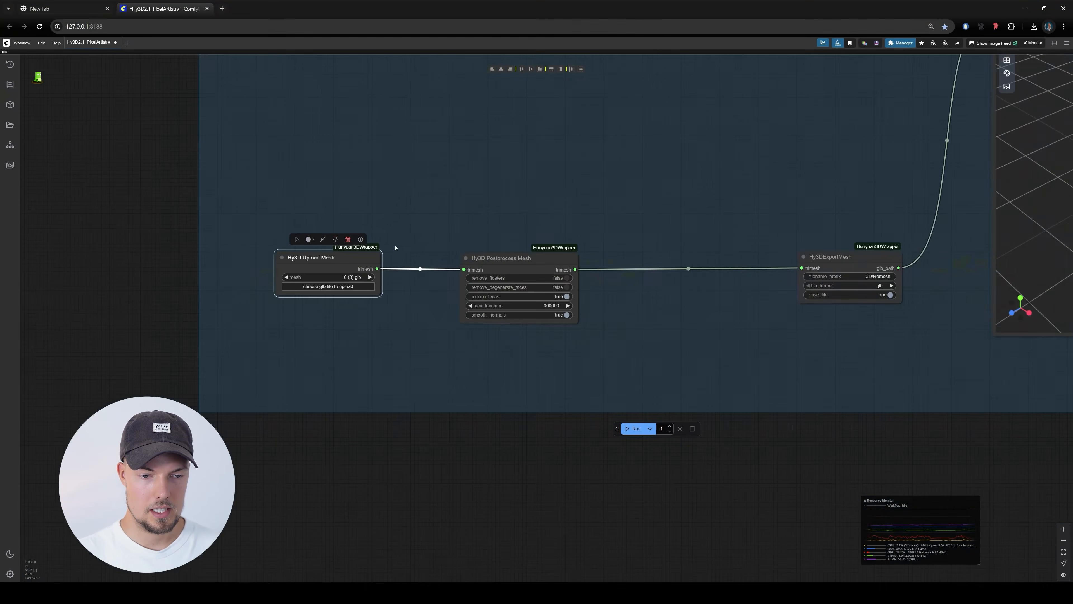
# - Run the workflow to postprocess the uploaded mesh with max_facenum 300000 and export it as glb
pyautogui.moveTo(396, 247); pyautogui.dragTo(337, 367)
pyautogui.scroll(1, 337, 367)
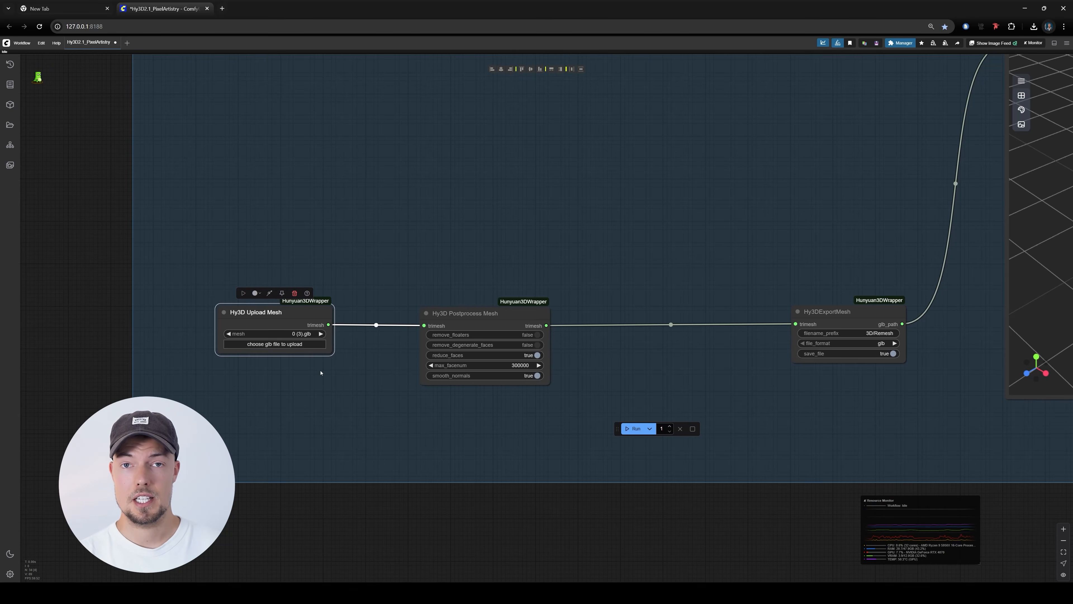
pyautogui.click(642, 427)
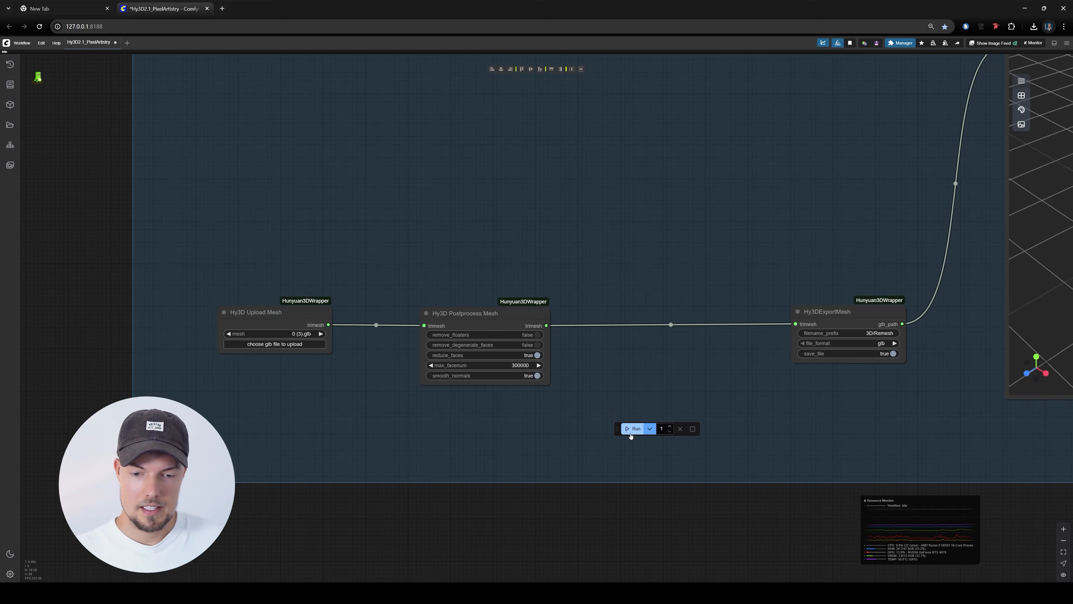
pyautogui.scroll(-4, 750, 383)
pyautogui.scroll(6, 549, 397)
pyautogui.moveTo(593, 416); pyautogui.dragTo(622, 424)
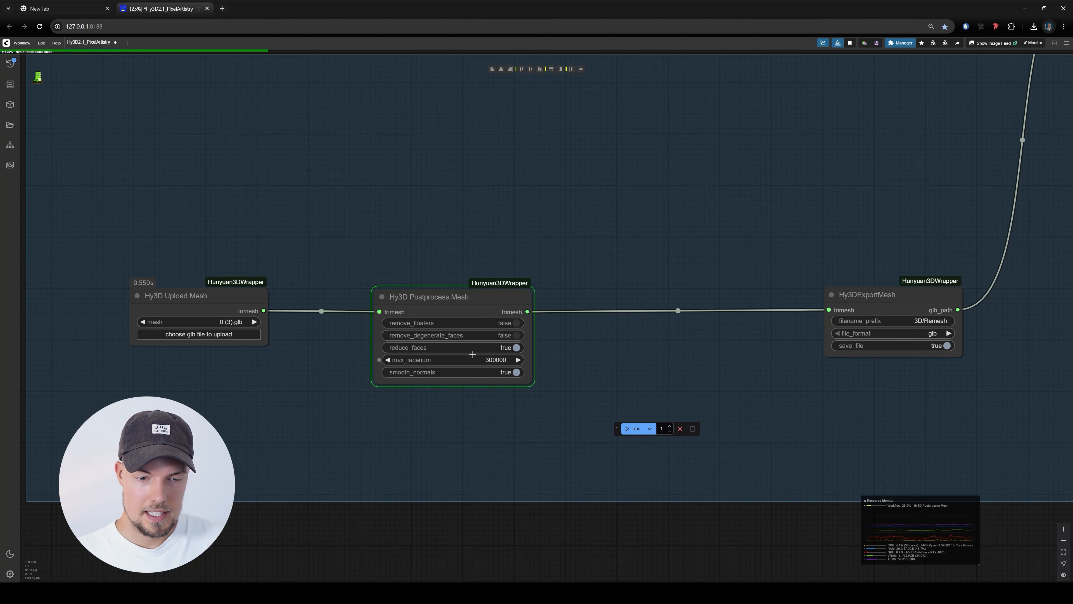
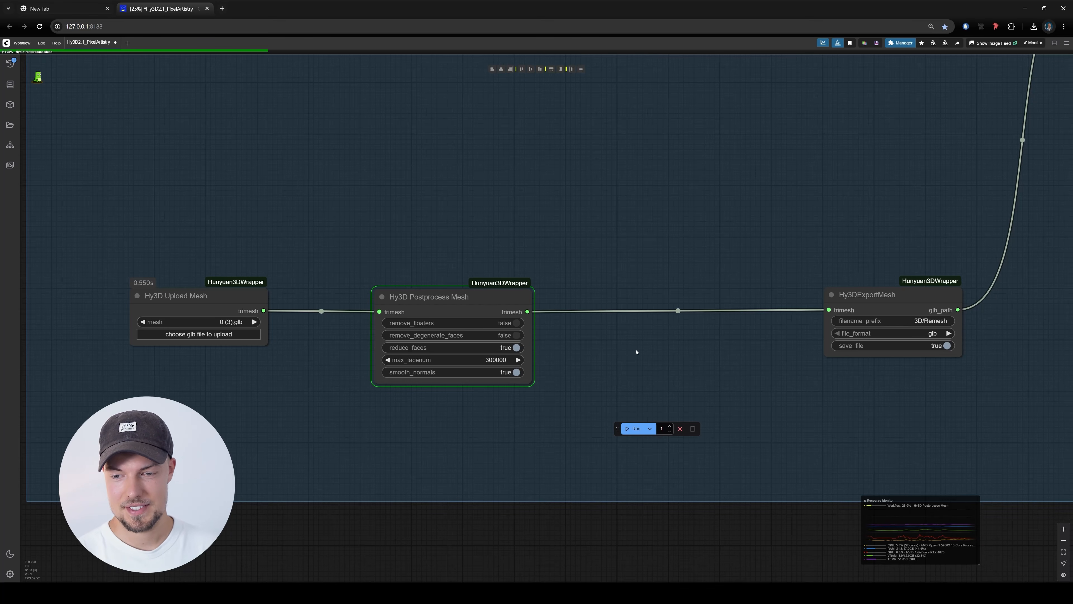
# - Examine the remeshed character from several angles in the External Meshes Preview 3D node, and check the Hy3DExportMesh settings
pyautogui.scroll(-5, 655, 305)
pyautogui.scroll(3, 717, 242)
pyautogui.scroll(-1, 527, 299)
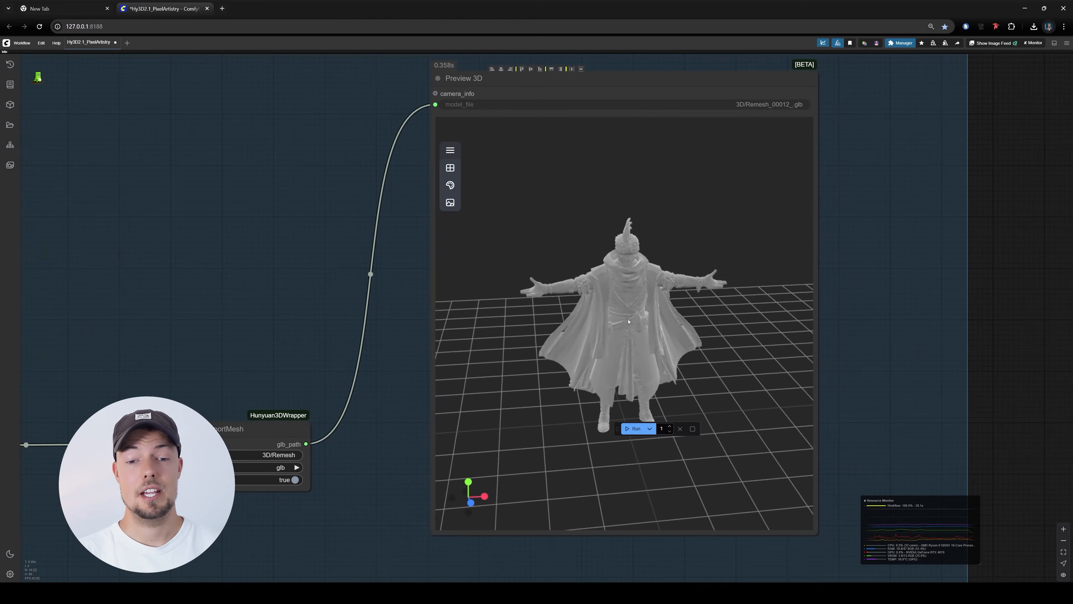
pyautogui.scroll(3, 639, 279)
pyautogui.moveTo(640, 279); pyautogui.dragTo(525, 314)
pyautogui.scroll(2, 573, 280)
pyautogui.scroll(3, 571, 308)
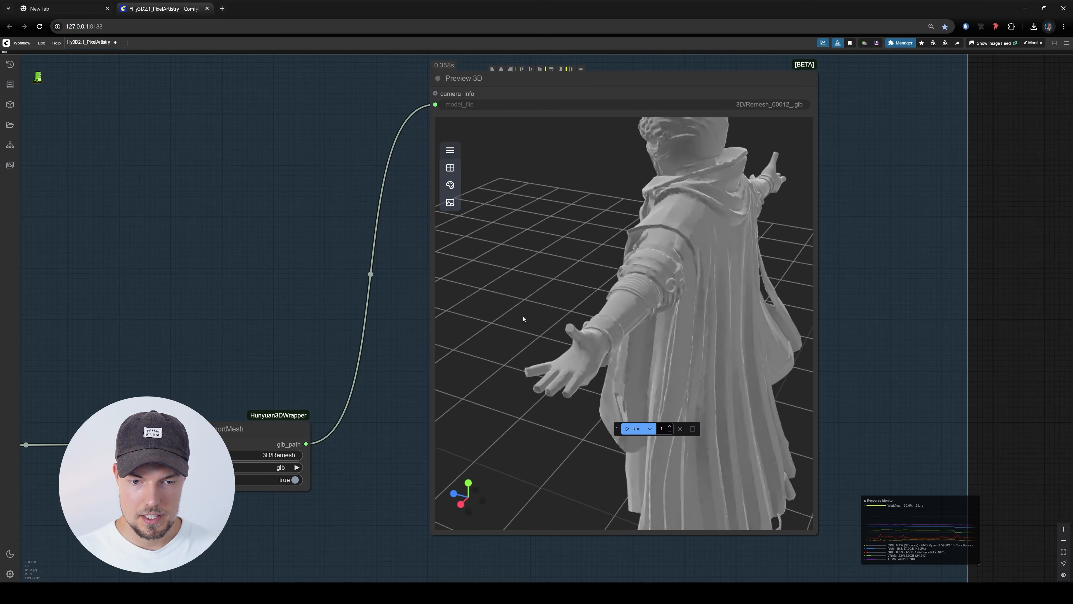
pyautogui.scroll(-4, 525, 314)
pyautogui.moveTo(617, 315); pyautogui.dragTo(529, 315)
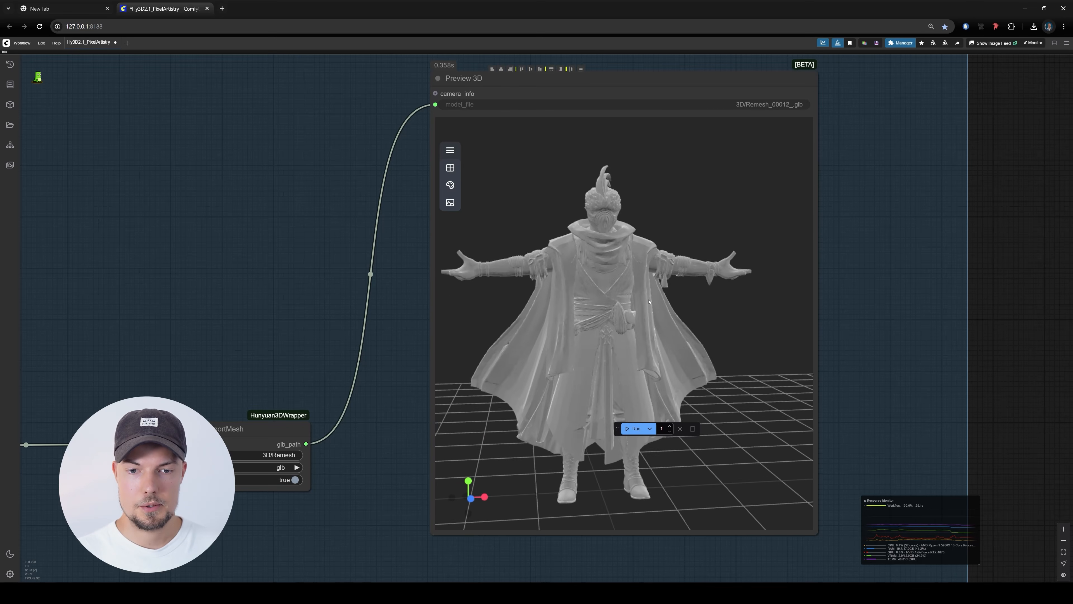
pyautogui.scroll(-2, 529, 315)
pyautogui.moveTo(421, 313); pyautogui.dragTo(565, 225)
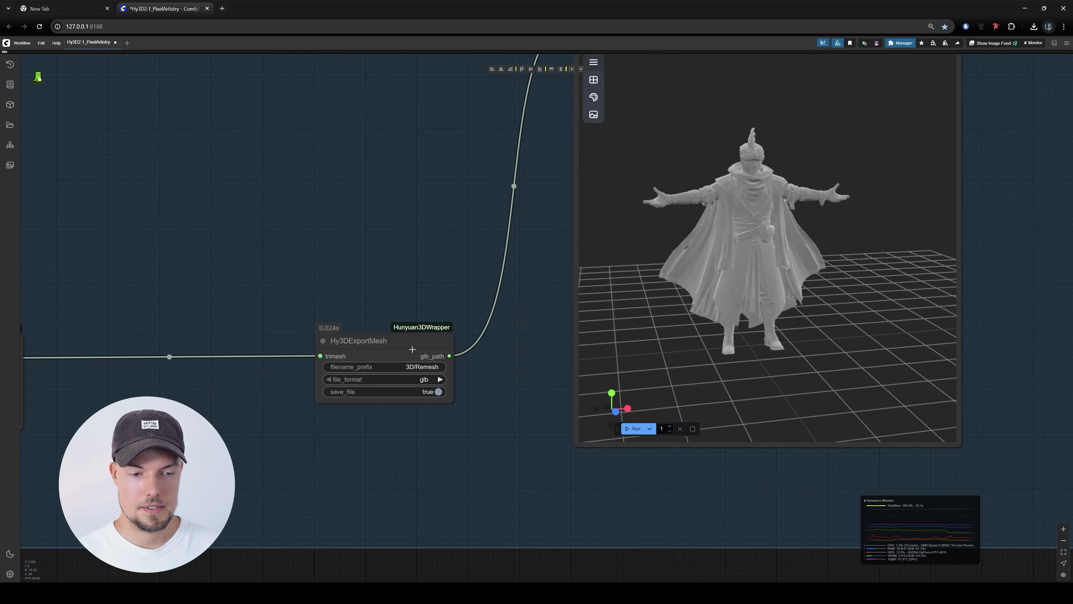
# - Bypass the External Meshes group and enable the TEXTURE GEN group in the Fast Groups Bypasser node
pyautogui.scroll(-10, 437, 351)
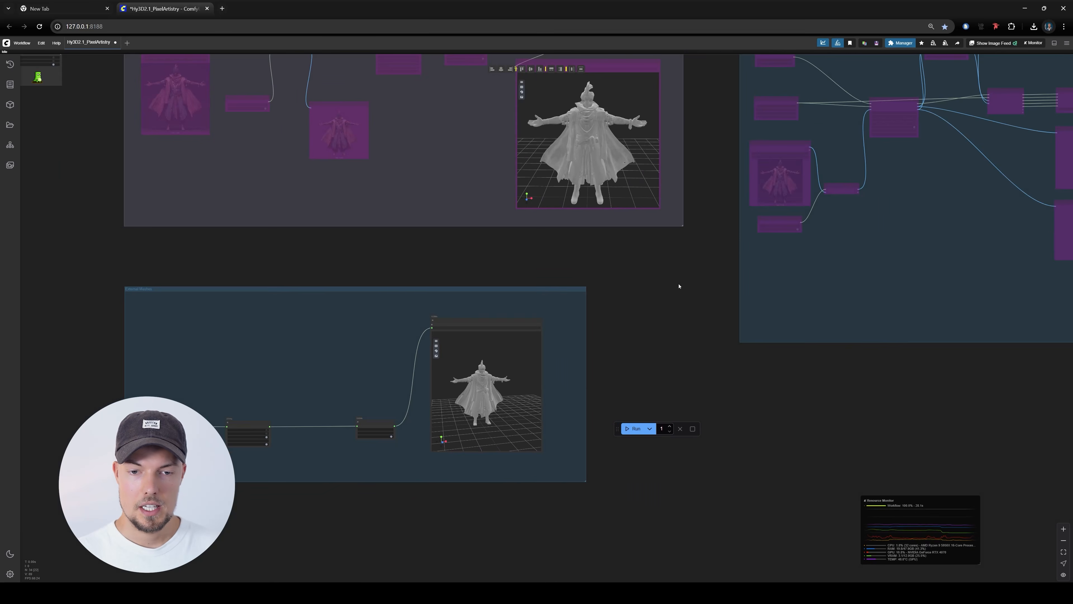
pyautogui.moveTo(678, 283); pyautogui.dragTo(460, 401)
pyautogui.moveTo(675, 363); pyautogui.dragTo(515, 286)
pyautogui.scroll(-5, 465, 322)
pyautogui.scroll(2, 141, 256)
pyautogui.moveTo(140, 256); pyautogui.dragTo(317, 371)
pyautogui.scroll(6, 300, 251)
pyautogui.click(588, 252)
pyautogui.click(588, 233)
pyautogui.scroll(-5, 290, 298)
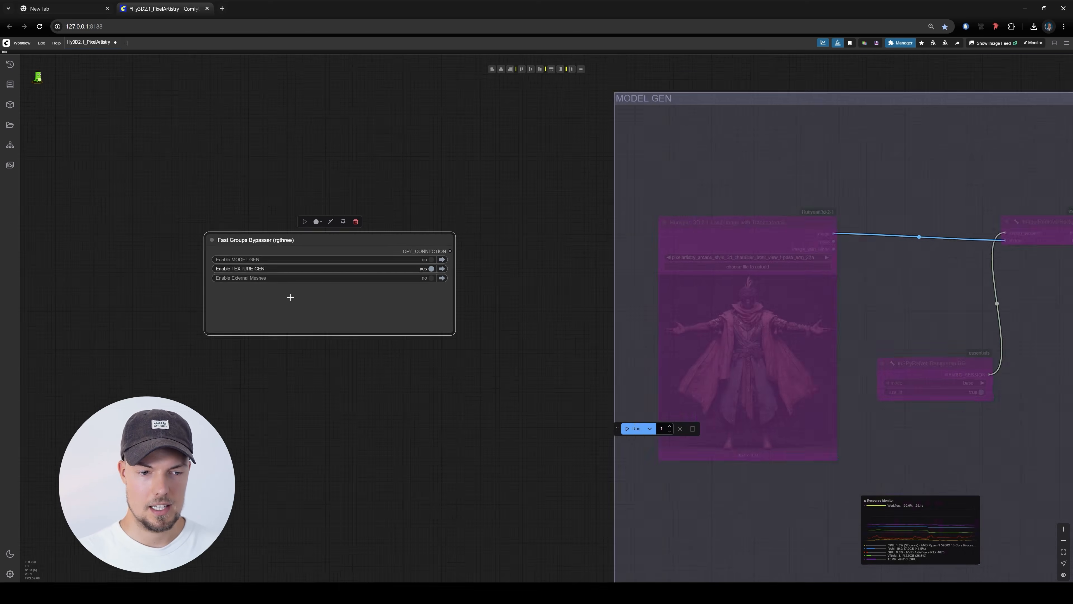
# - Check the character reference image in the Load Image node of the TEXTURE GEN group
pyautogui.scroll(-5, 291, 297)
pyautogui.moveTo(824, 338); pyautogui.dragTo(443, 321)
pyautogui.scroll(5, 441, 320)
pyautogui.scroll(5, 441, 320)
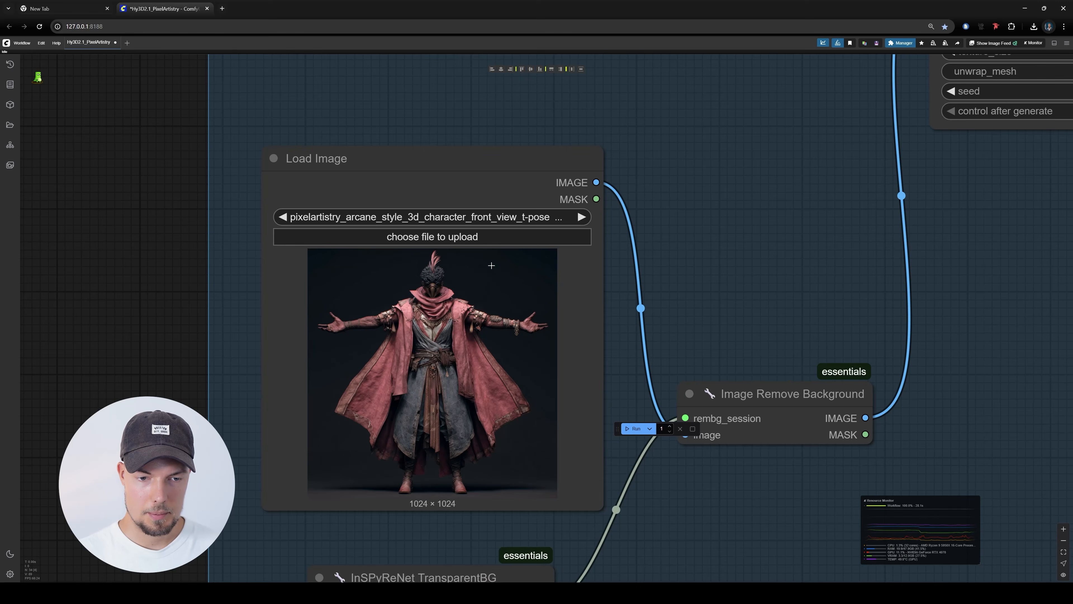
pyautogui.scroll(2, 458, 257)
pyautogui.scroll(-4, 492, 334)
pyautogui.scroll(-5, 491, 334)
pyautogui.scroll(6, 398, 252)
# - Upload Remesh_00012_.glb from ComfyUI's output/3D folder into the TEXTURE GEN group's Hy3D Upload Mesh node
pyautogui.moveTo(412, 232); pyautogui.dragTo(413, 209)
pyautogui.moveTo(670, 220); pyautogui.dragTo(632, 219)
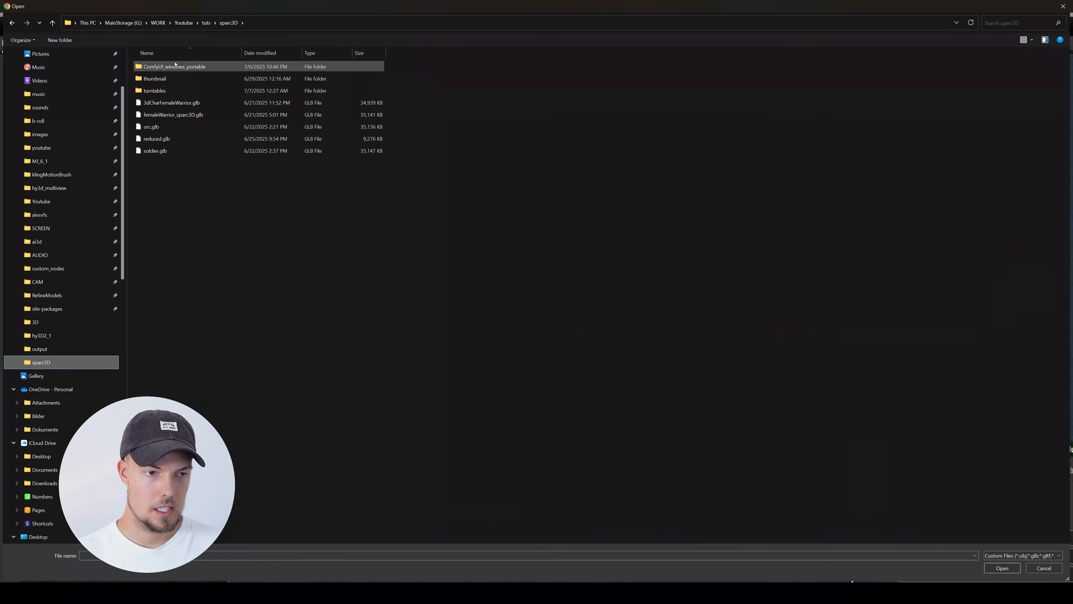
pyautogui.doubleClick(175, 65)
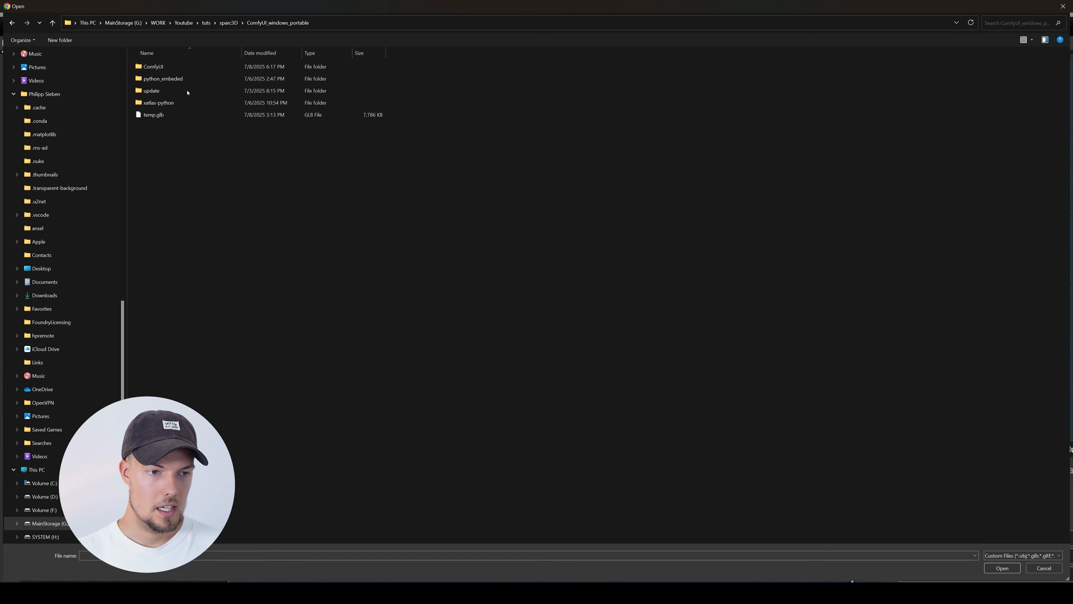
pyautogui.doubleClick(174, 67)
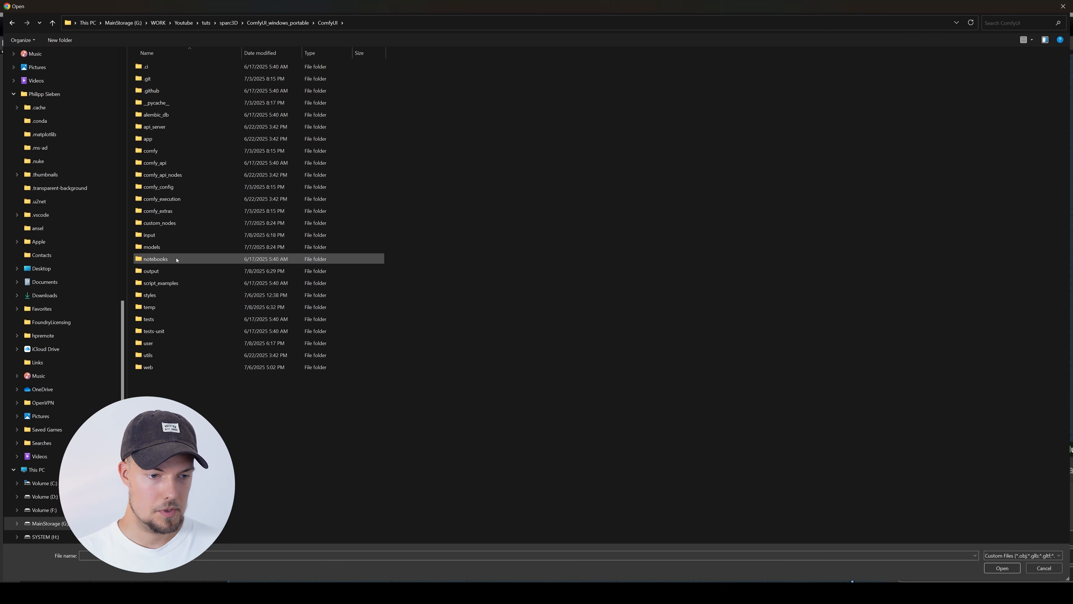
pyautogui.doubleClick(158, 271)
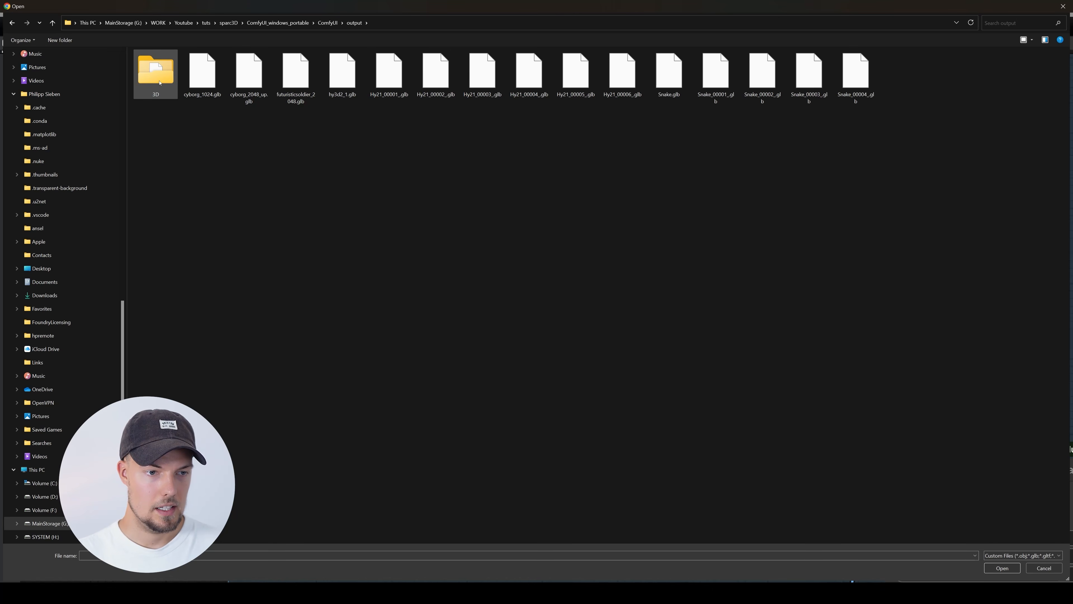
pyautogui.doubleClick(173, 85)
pyautogui.click(169, 475)
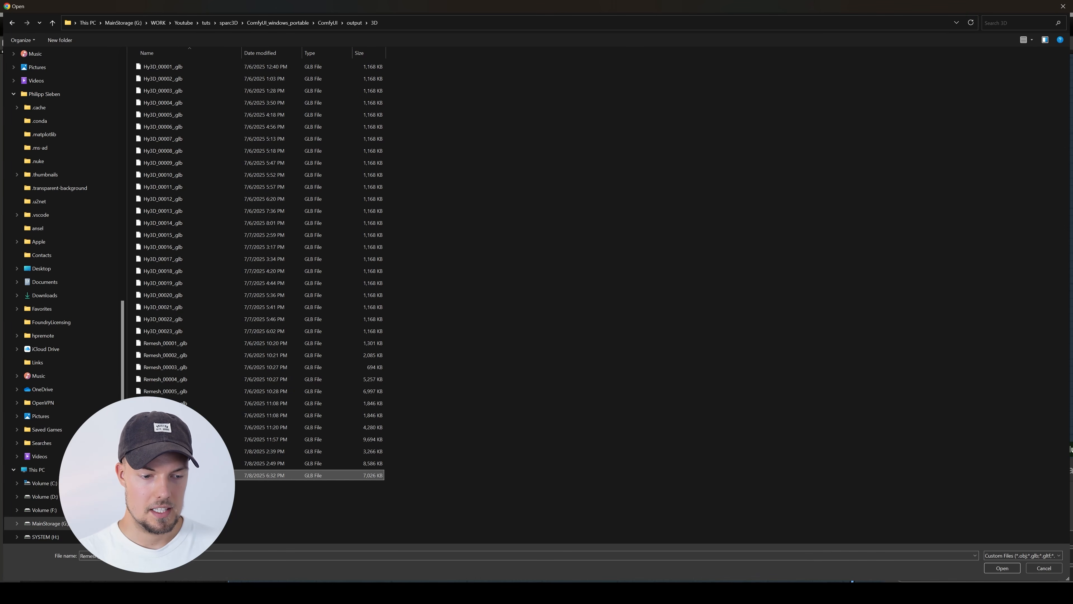
pyautogui.click(1002, 567)
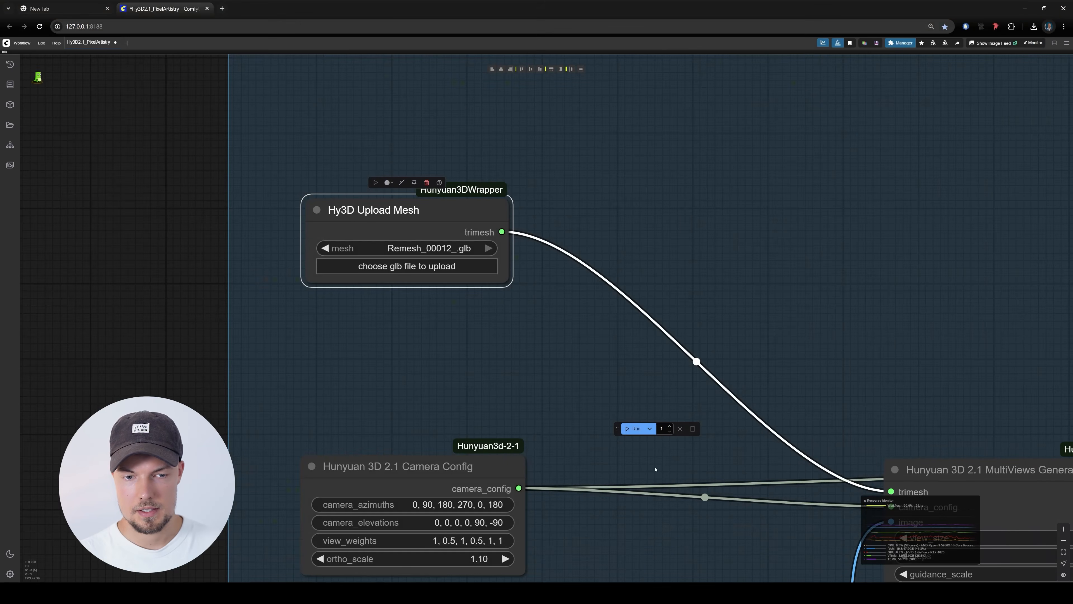
# - Review the view size, steps, guidance and texture size settings of the Hunyuan 3D 2.1 MultiViews Generator node
pyautogui.scroll(-6, 757, 369)
pyautogui.scroll(-2, 756, 369)
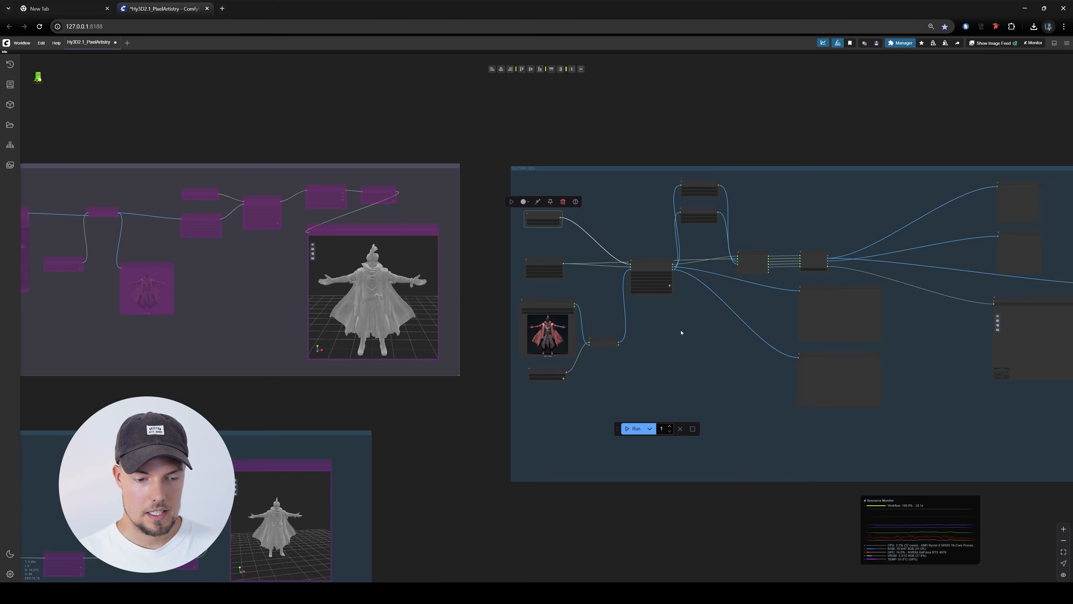
pyautogui.scroll(6, 549, 359)
pyautogui.scroll(3, 618, 361)
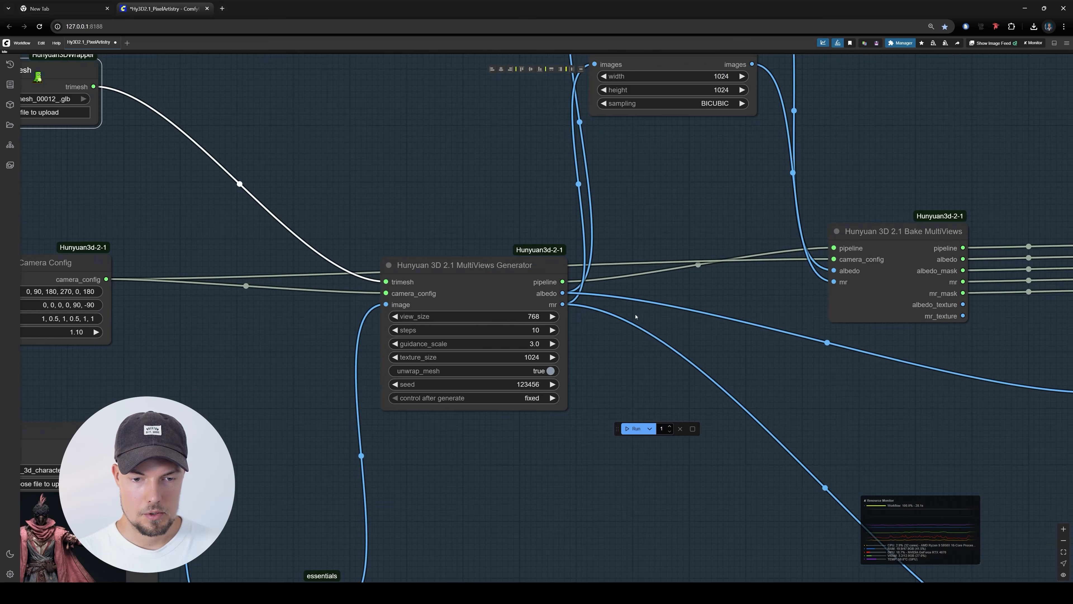
pyautogui.moveTo(544, 237); pyautogui.dragTo(548, 245)
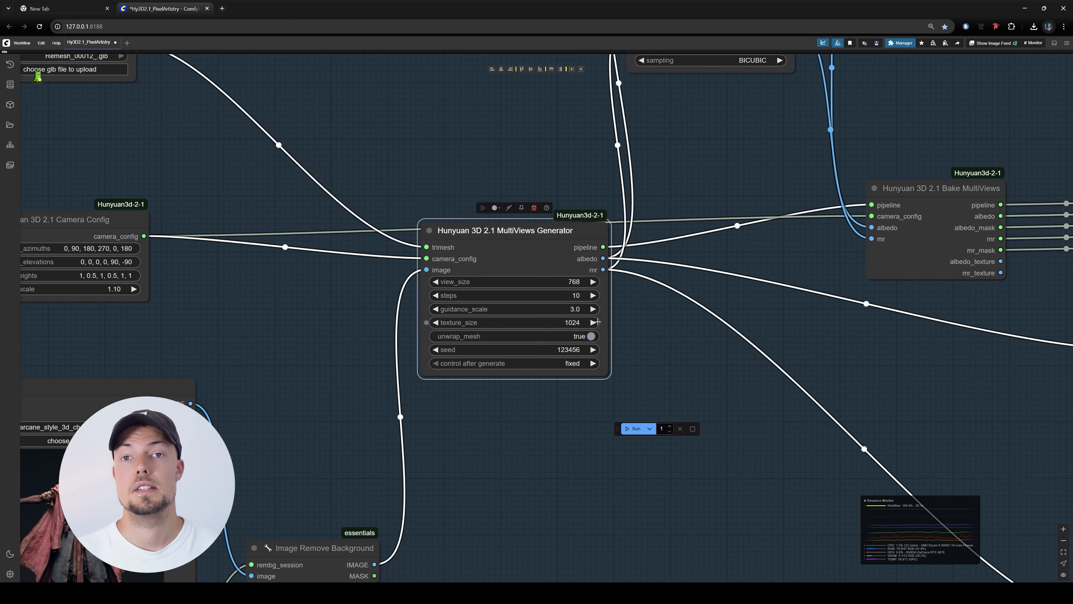
pyautogui.moveTo(706, 330); pyautogui.dragTo(688, 327)
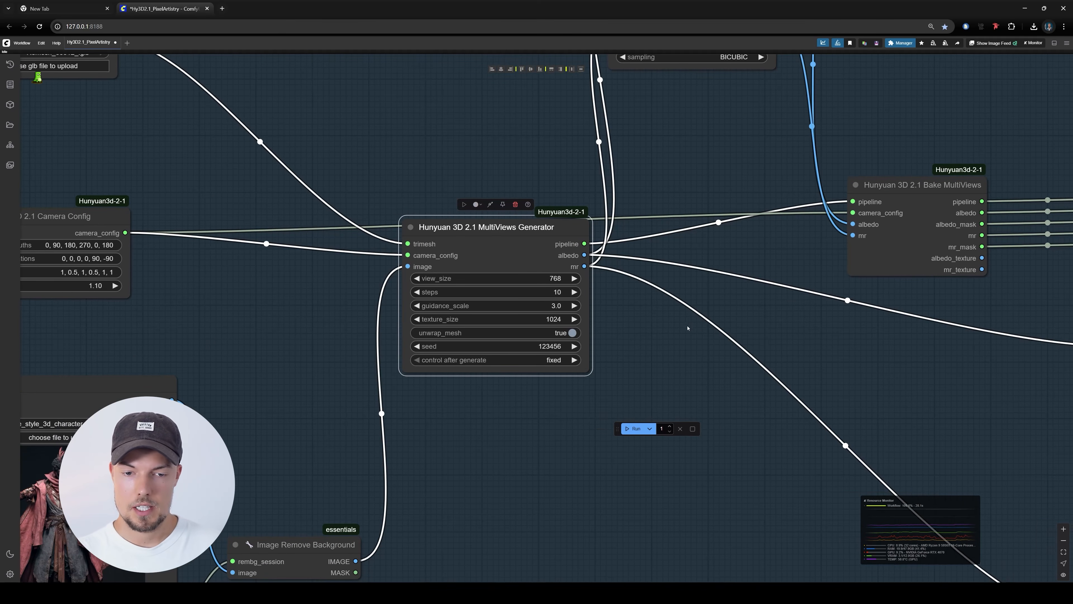
pyautogui.scroll(2, 542, 326)
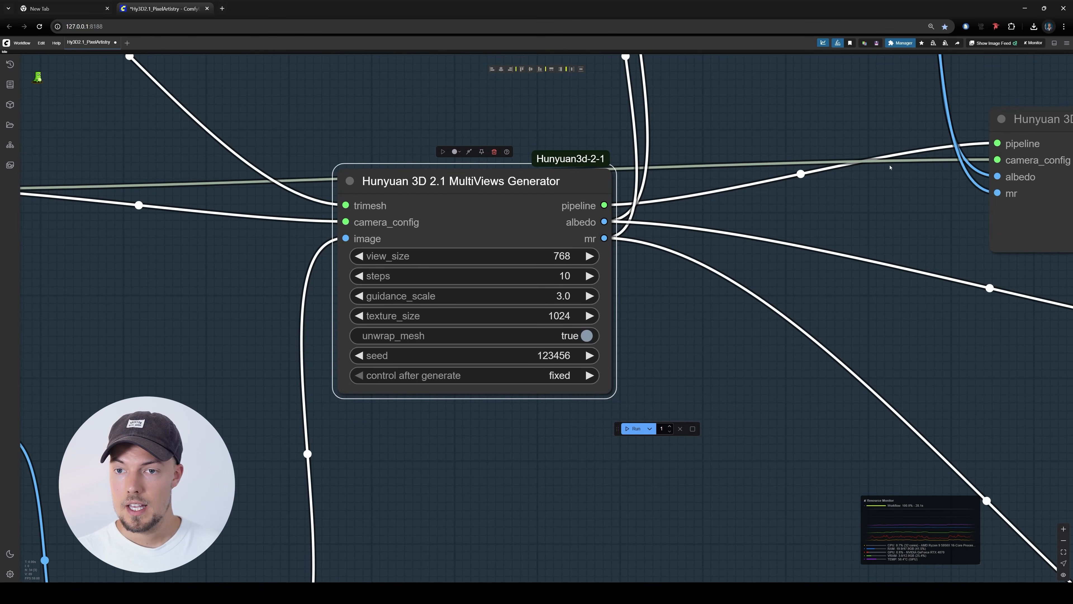
# - Clear the loaded models and the execution cache to free up memory
pyautogui.click(934, 43)
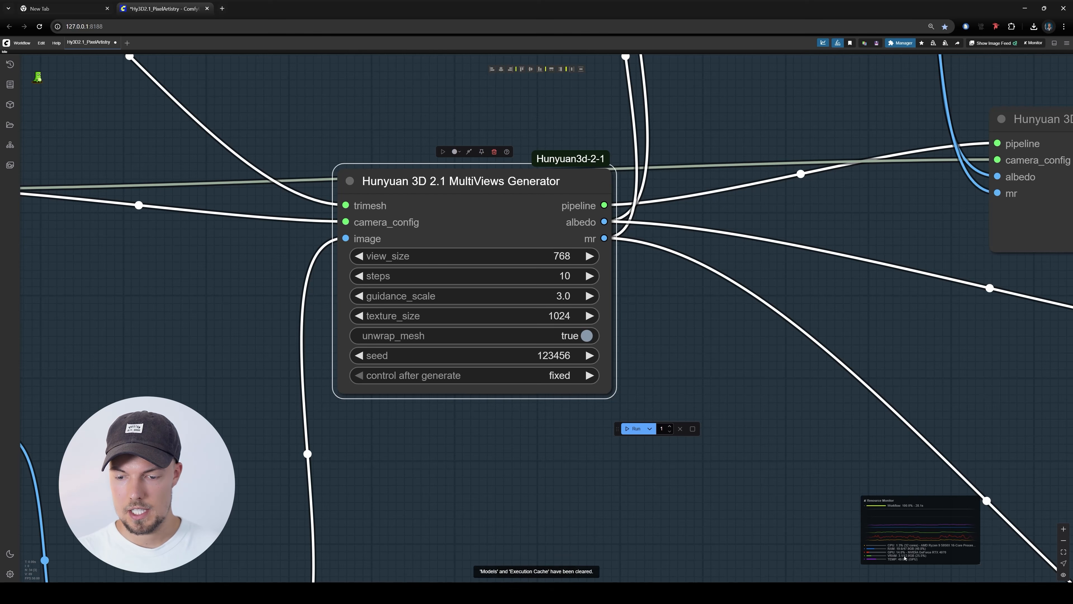
pyautogui.scroll(-4, 583, 402)
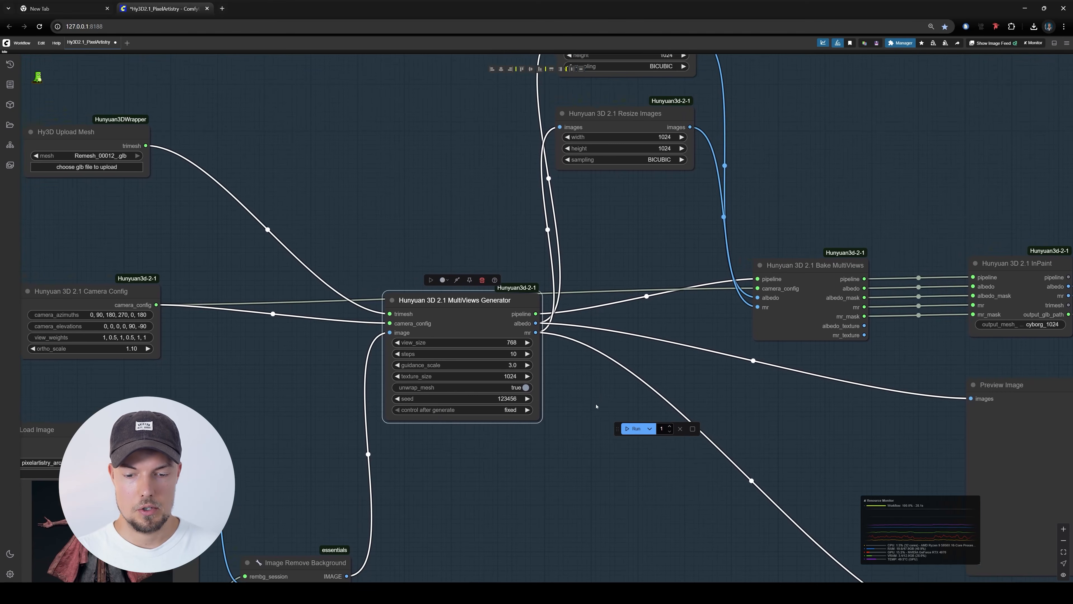
pyautogui.scroll(-4, 609, 335)
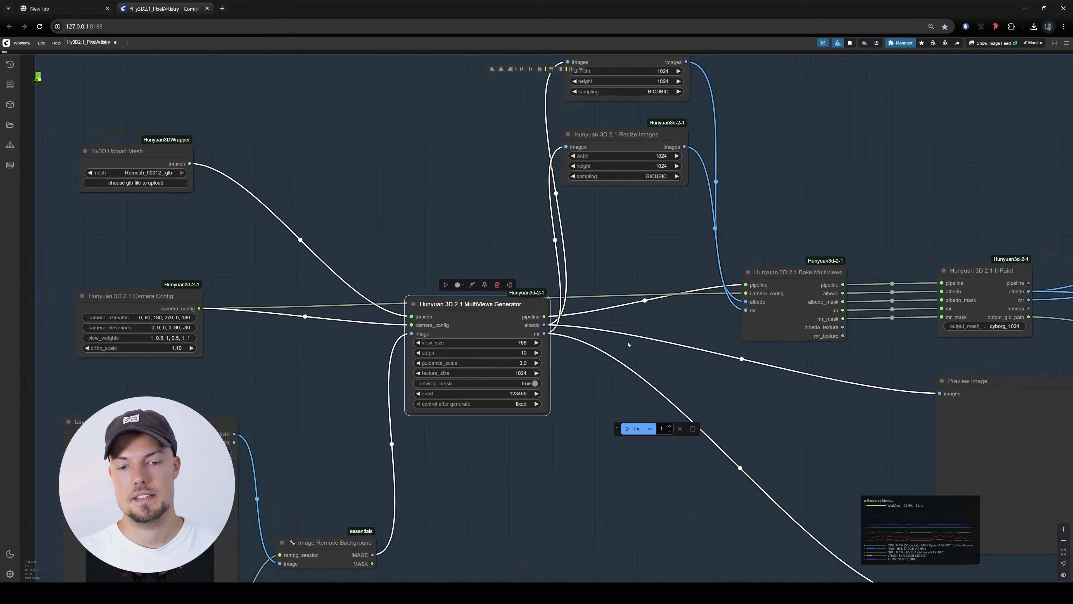
# - Examine the unwrap_mesh and seed settings of the MultiViews Generator node and the mesh and image nodes feeding it
pyautogui.scroll(5, 592, 338)
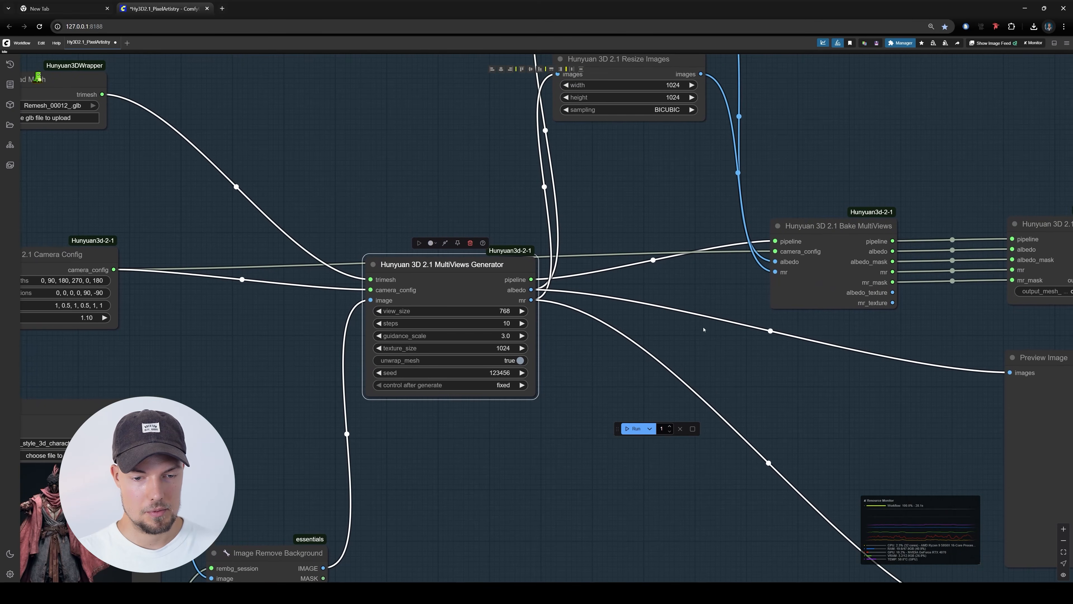
pyautogui.scroll(4, 625, 337)
pyautogui.scroll(-3, 669, 329)
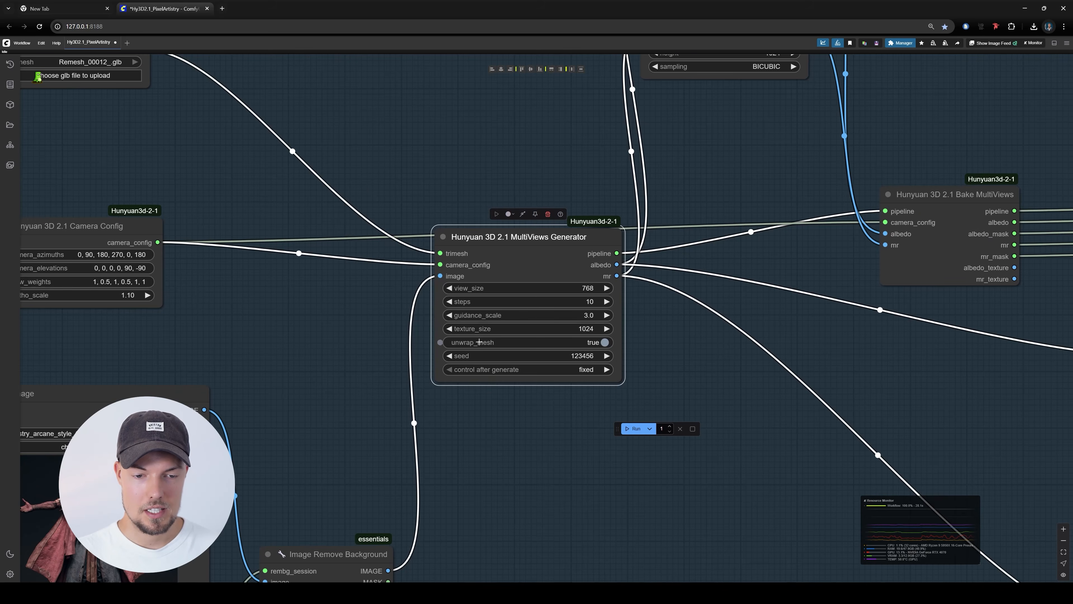
pyautogui.scroll(6, 479, 342)
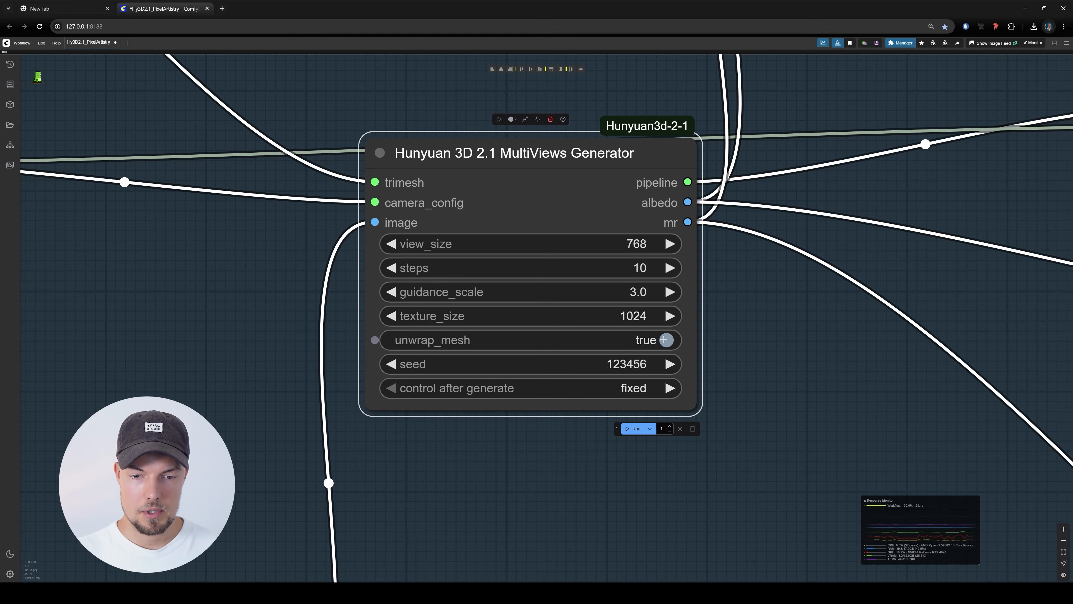
pyautogui.scroll(-8, 639, 340)
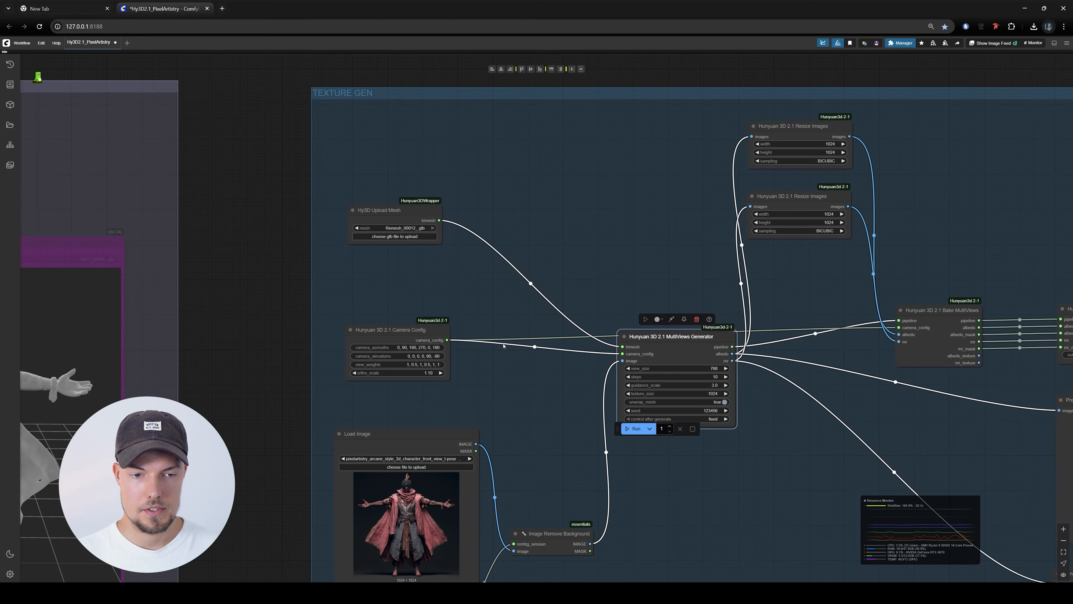
pyautogui.scroll(1, 593, 367)
pyautogui.scroll(6, 594, 367)
pyautogui.scroll(-3, 637, 418)
# - Inspect the Resize Images, Bake MultiViews, InPaint and Preview Image nodes that follow the MultiViews Generator
pyautogui.moveTo(766, 336); pyautogui.dragTo(564, 429)
pyautogui.scroll(-3, 585, 426)
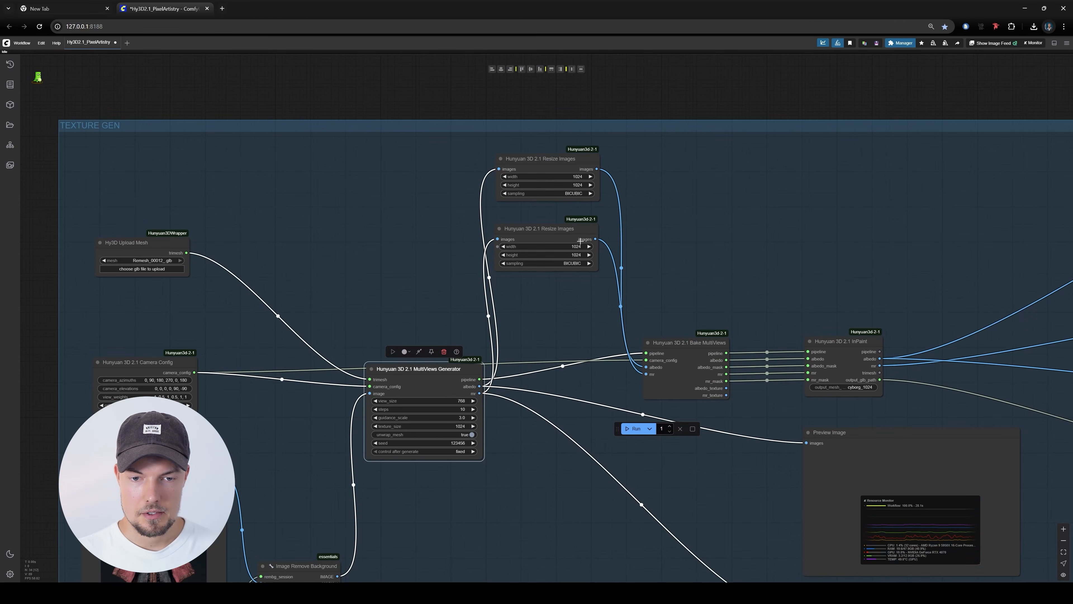
pyautogui.moveTo(725, 322); pyautogui.dragTo(587, 186)
pyautogui.moveTo(503, 231); pyautogui.dragTo(495, 229)
pyautogui.scroll(-8, 824, 286)
pyautogui.scroll(7, 649, 350)
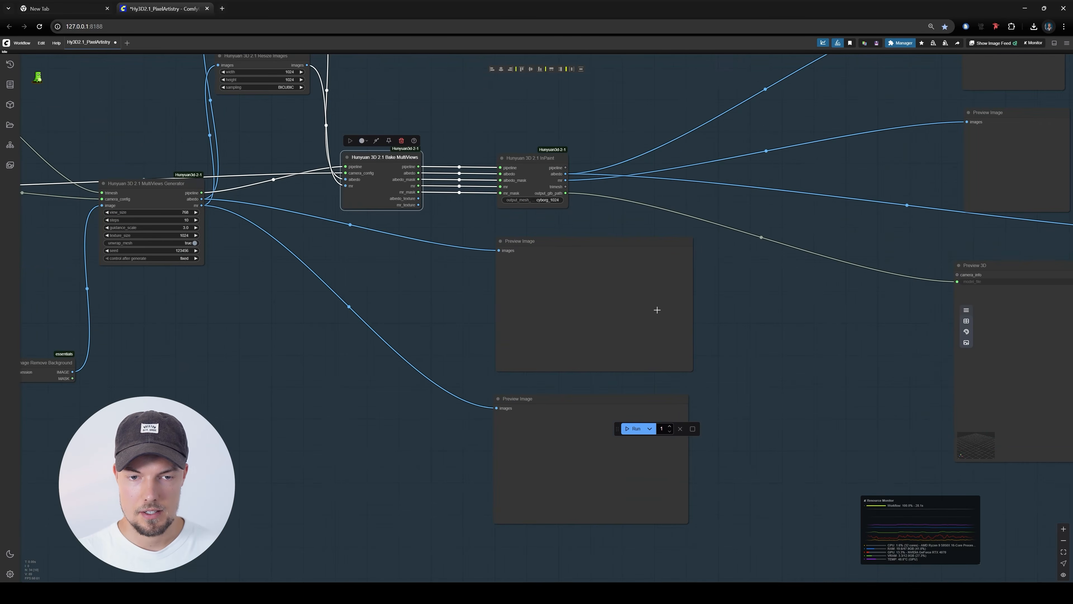
# - Run the workflow with the TEXTURE GEN group enabled to generate textures for the remeshed character
pyautogui.scroll(-6, 658, 312)
pyautogui.moveTo(765, 300); pyautogui.dragTo(719, 376)
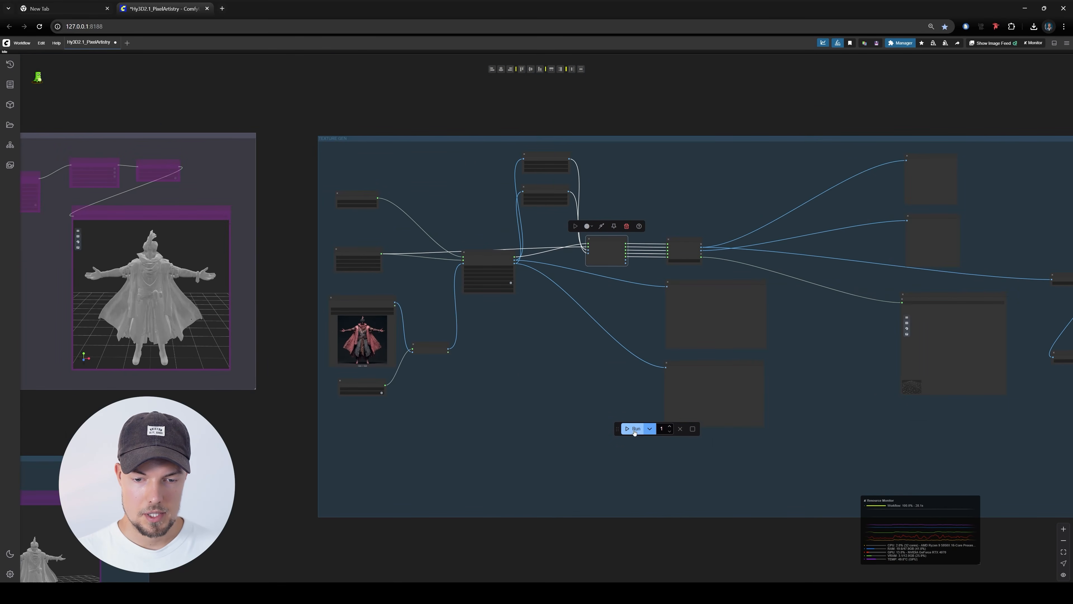
pyautogui.scroll(12, 499, 341)
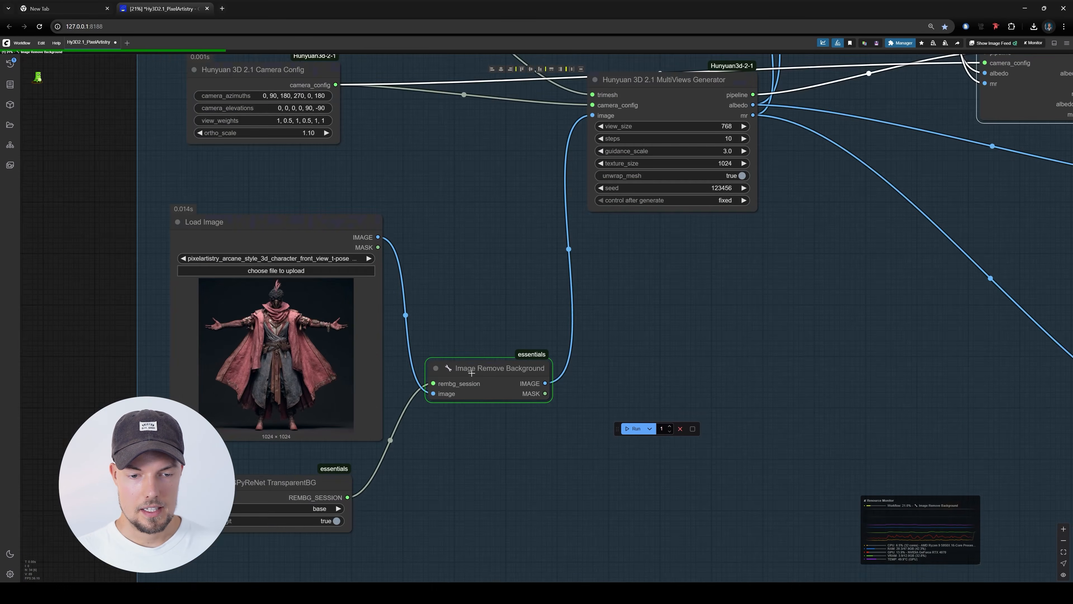
pyautogui.scroll(-10, 544, 362)
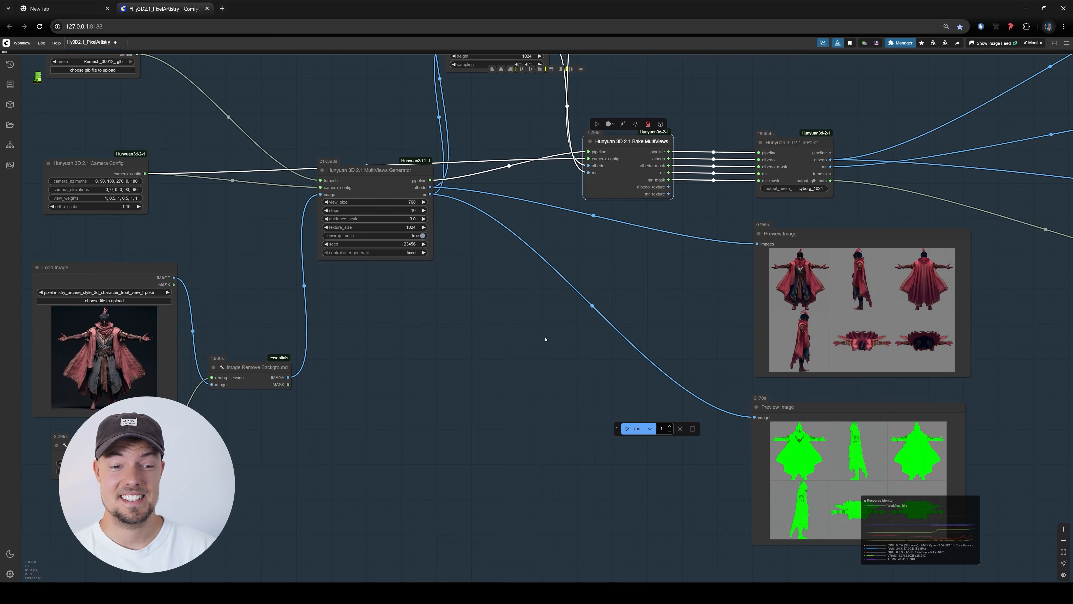
# - Enlarge the albedo Preview Image output, look through its generated character views one by one, and return to the grid
pyautogui.scroll(8, 641, 327)
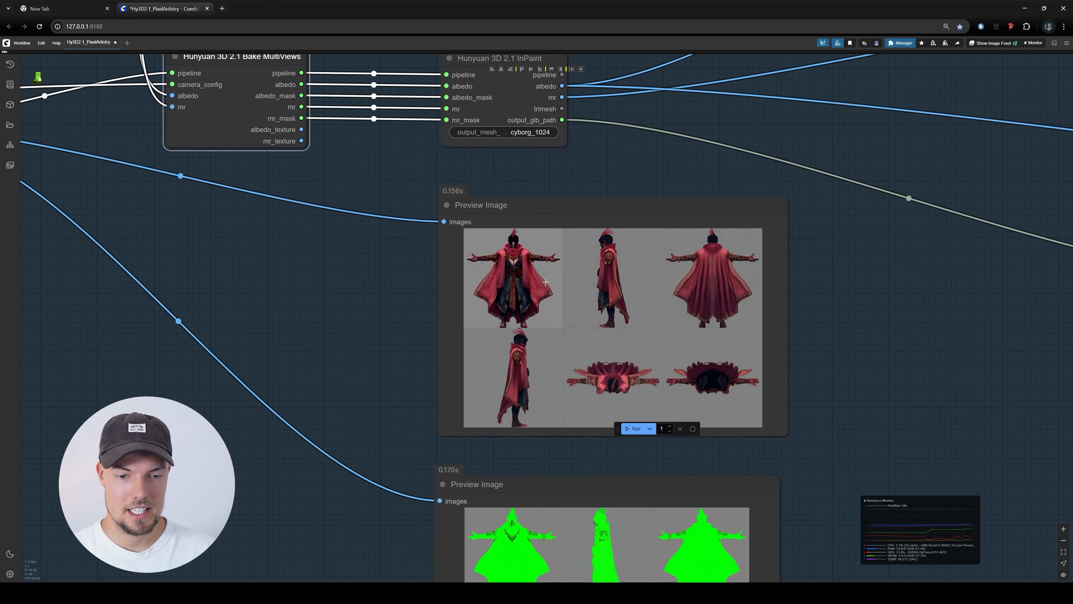
pyautogui.click(455, 269)
pyautogui.moveTo(587, 306); pyautogui.dragTo(559, 282)
pyautogui.scroll(6, 573, 304)
pyautogui.scroll(-5, 559, 283)
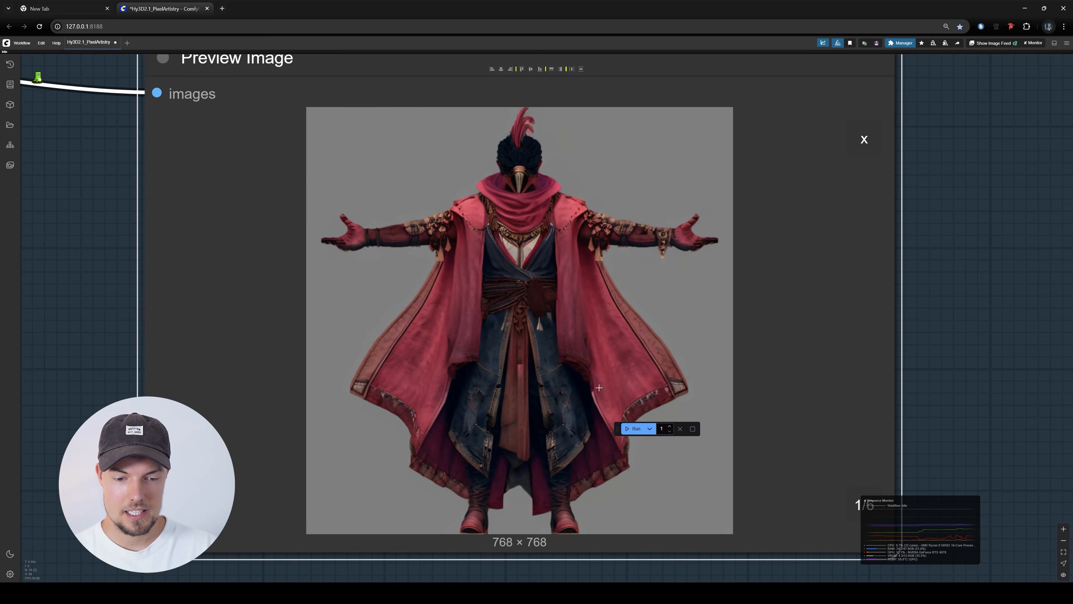
pyautogui.moveTo(506, 375); pyautogui.dragTo(513, 372)
pyautogui.press('Right')
pyautogui.press('Right')
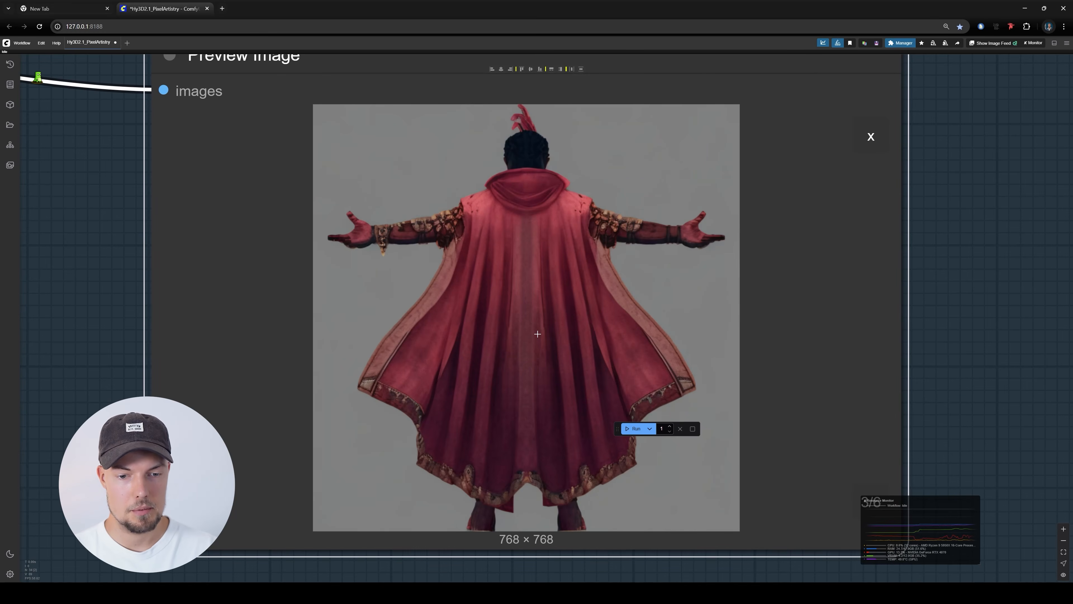
pyautogui.press('Right')
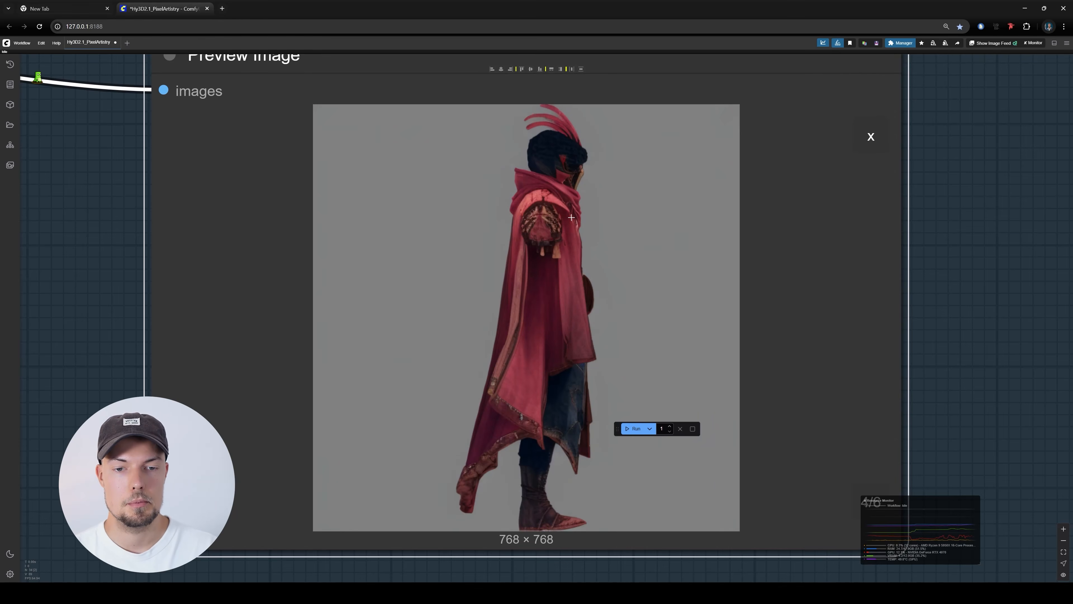
pyautogui.press('Right')
pyautogui.press('Right')
pyautogui.press('Left')
pyautogui.press('Left')
pyautogui.press('Left')
pyautogui.press('Left')
pyautogui.press('Left')
pyautogui.click(871, 137)
pyautogui.scroll(-3, 645, 277)
pyautogui.scroll(-5, 645, 277)
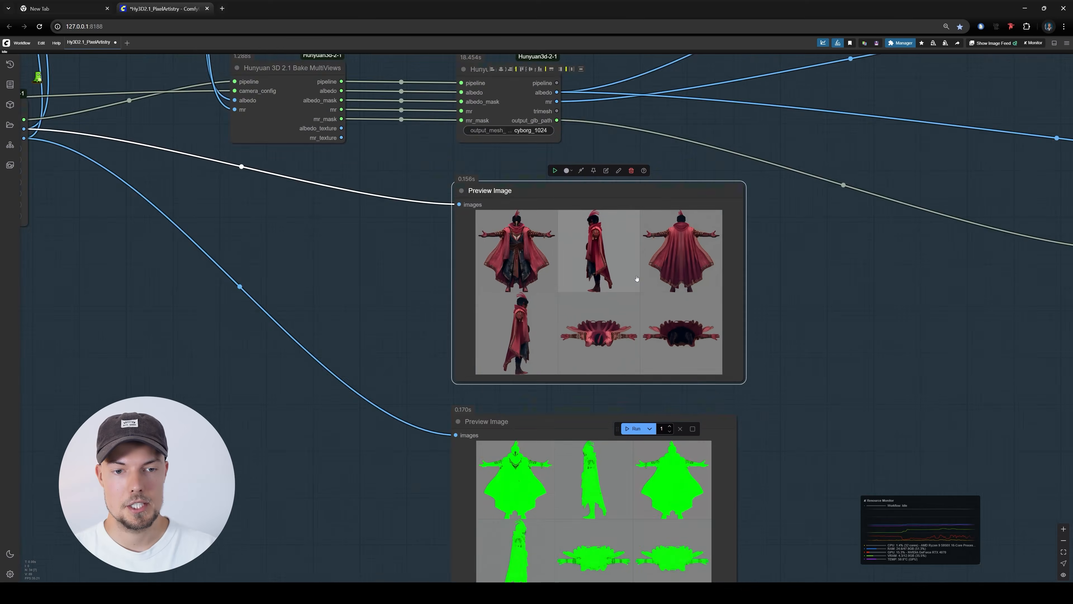
pyautogui.scroll(3, 807, 254)
pyautogui.scroll(-3, 443, 308)
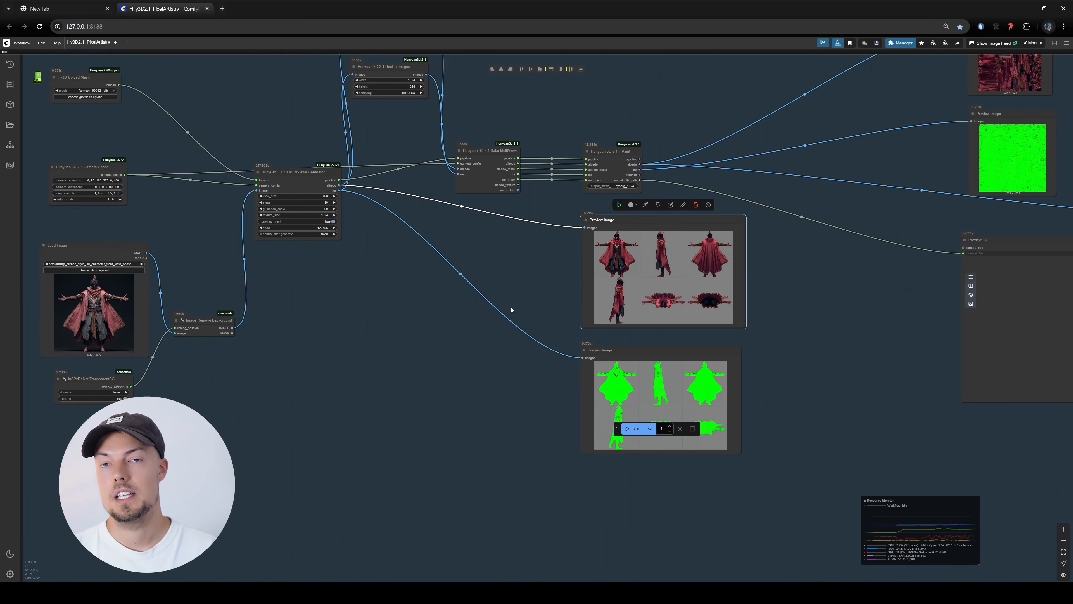
# - Inspect the source character's clothing and colours in the Load Image node for comparison with the generated views
pyautogui.scroll(15, 410, 308)
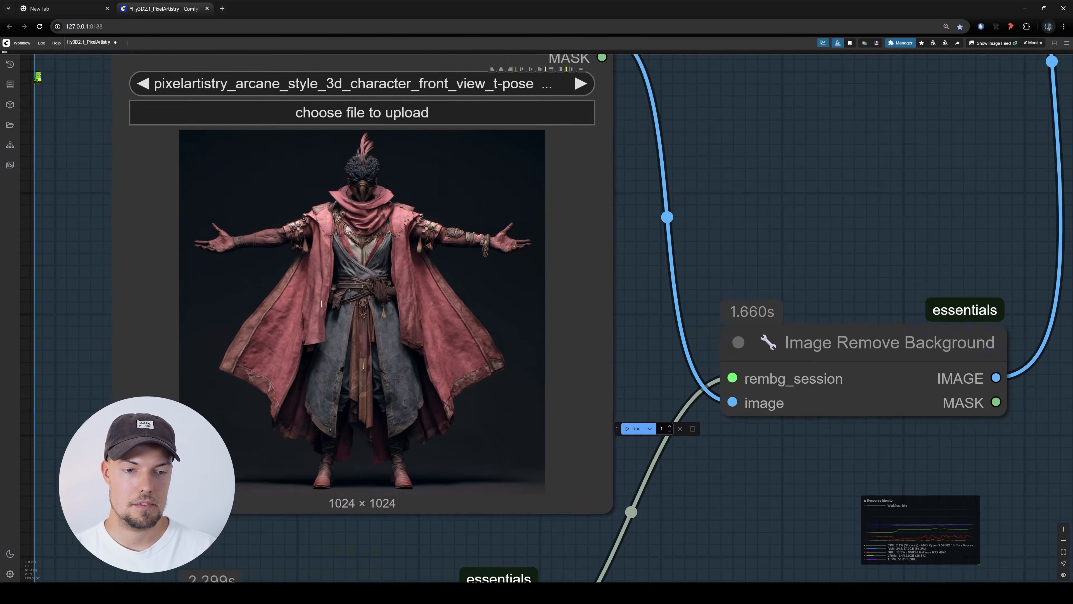
pyautogui.scroll(5, 507, 232)
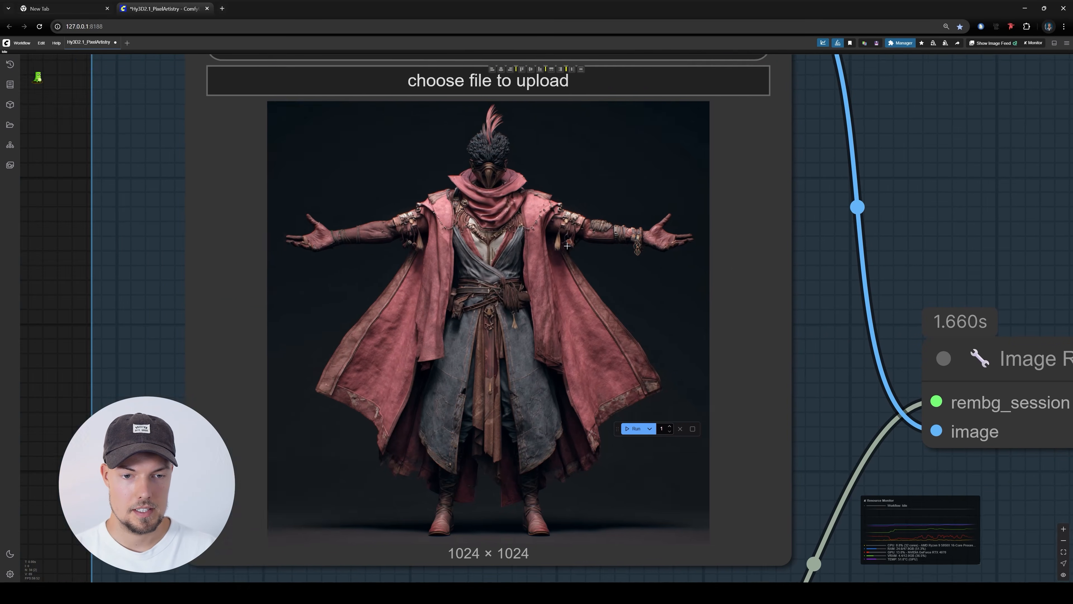
pyautogui.scroll(-10, 454, 222)
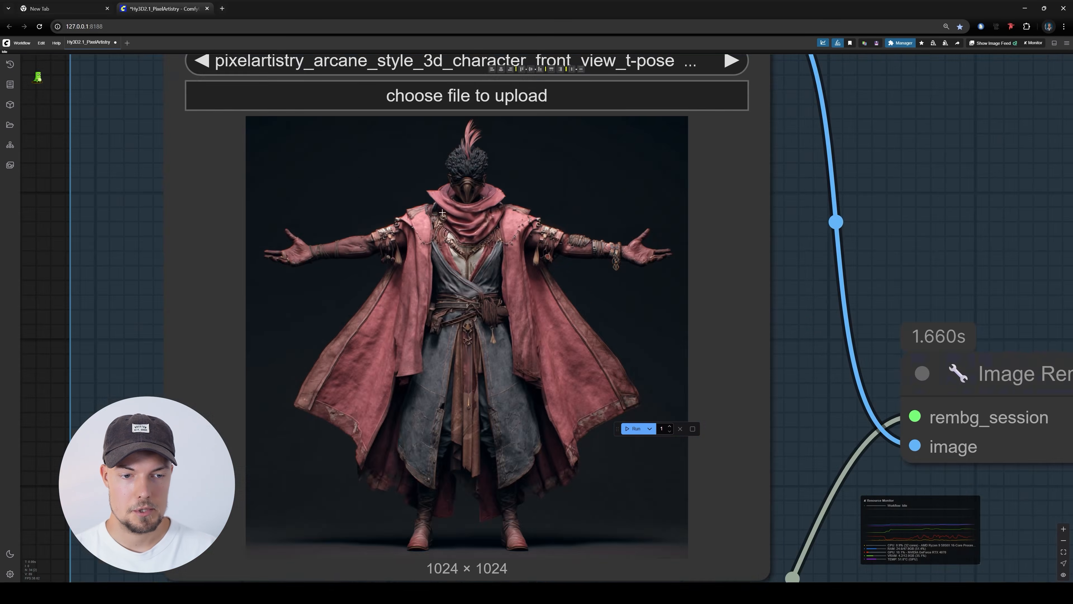
pyautogui.moveTo(642, 267); pyautogui.dragTo(466, 390)
pyautogui.scroll(-5, 466, 390)
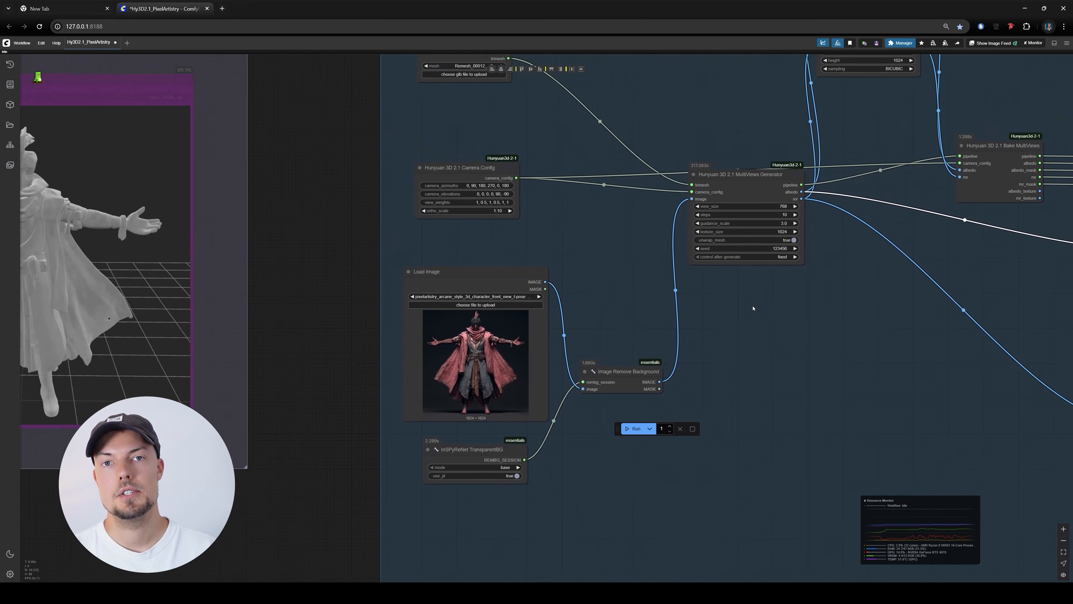
pyautogui.scroll(5, 443, 361)
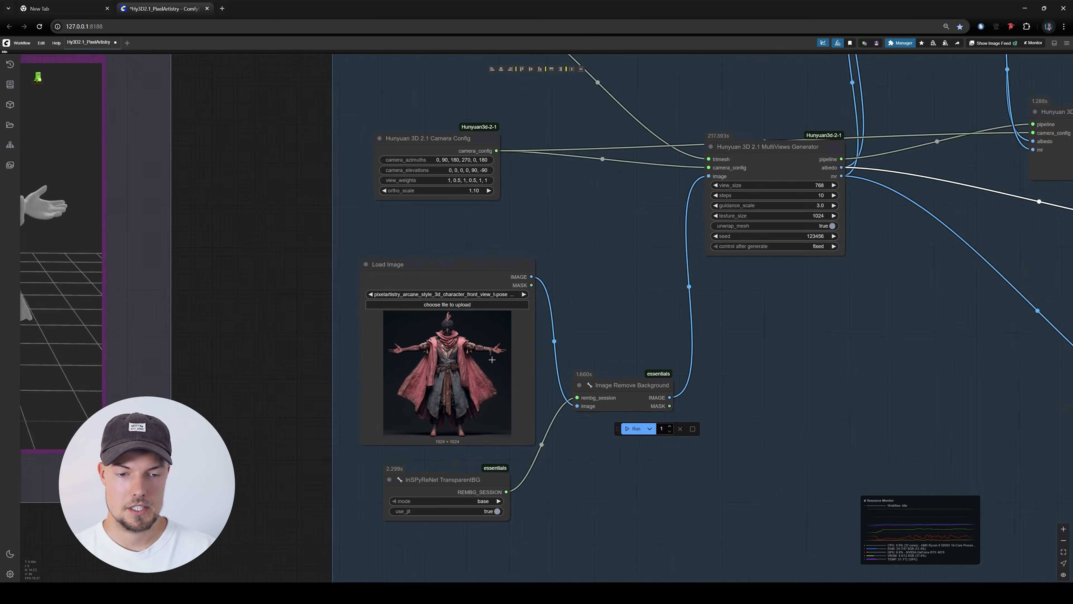
# - Enlarge the front view in the Preview Image node fed by the mr output and examine its material map
pyautogui.scroll(-5, 735, 318)
pyautogui.moveTo(955, 380); pyautogui.dragTo(799, 363)
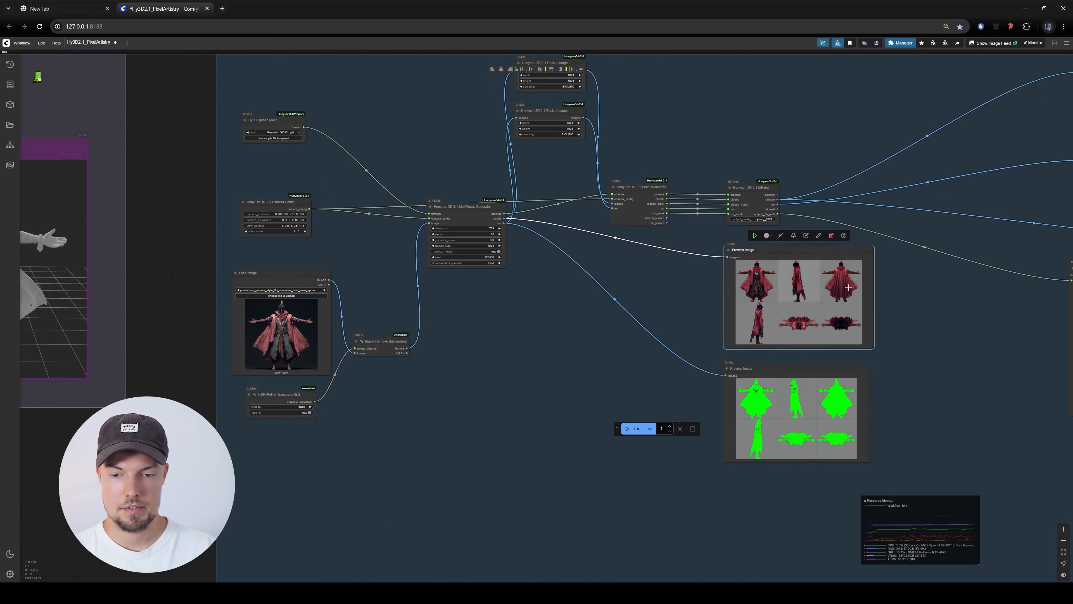
pyautogui.scroll(5, 798, 364)
pyautogui.scroll(3, 597, 340)
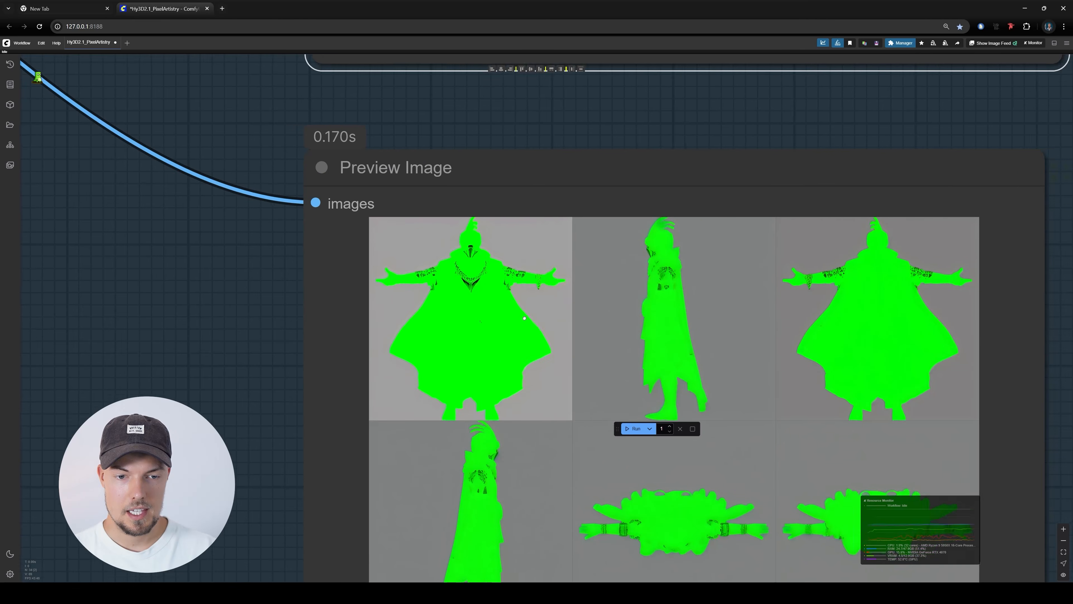
pyautogui.scroll(-5, 511, 324)
pyautogui.scroll(3, 512, 325)
pyautogui.click(511, 325)
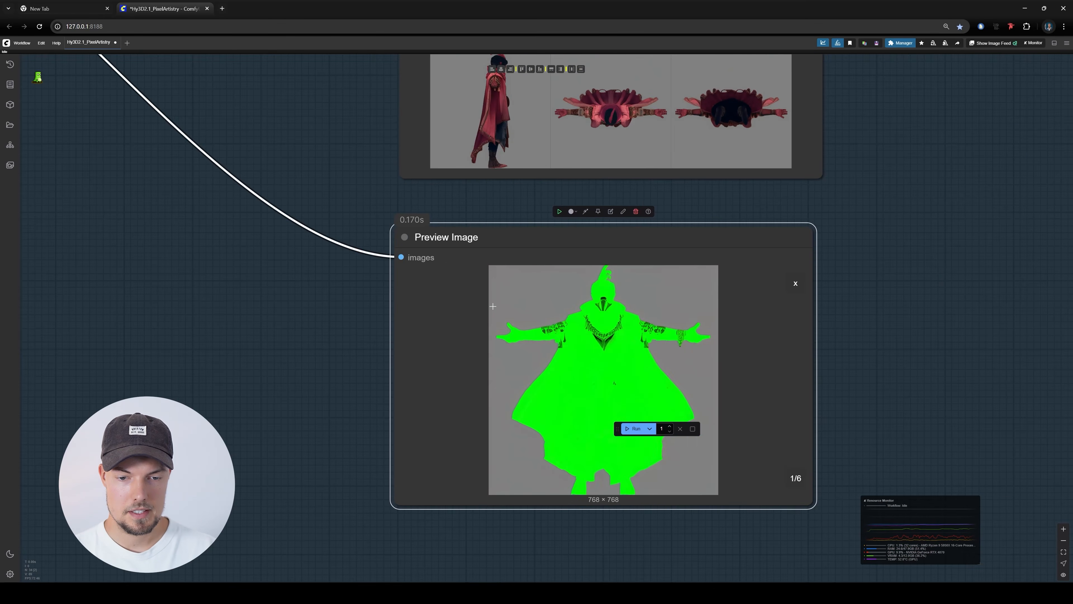
pyautogui.scroll(3, 566, 305)
pyautogui.moveTo(566, 305); pyautogui.dragTo(553, 281)
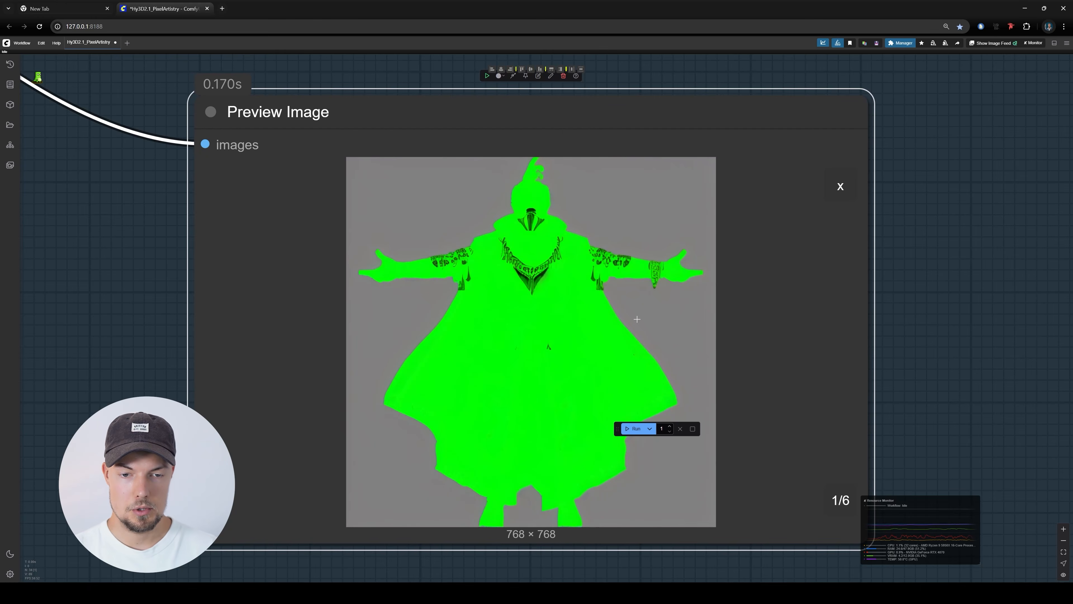
pyautogui.moveTo(636, 319); pyautogui.dragTo(625, 313)
pyautogui.press('Left')
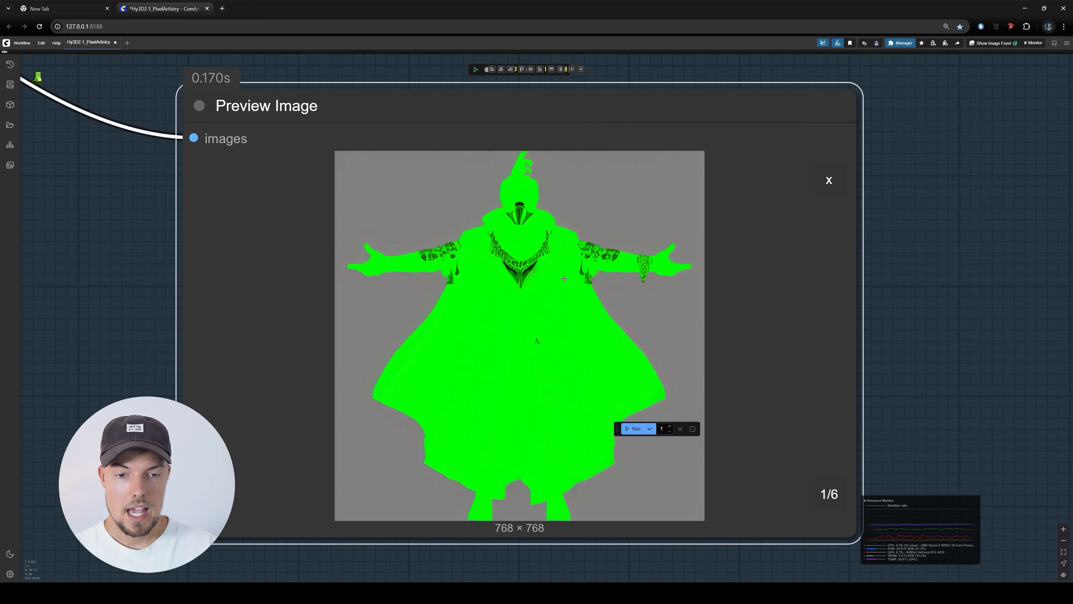
# - Examine the dark areas around the mask, chest and armbands in the enlarged mr front view
pyautogui.scroll(5, 564, 278)
pyautogui.scroll(-10, 509, 287)
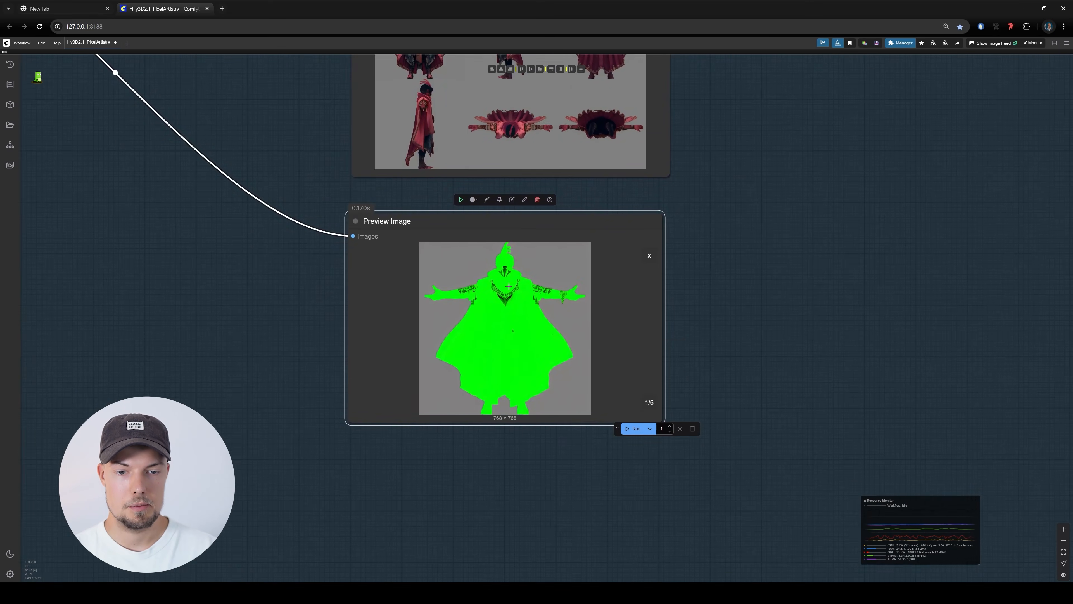
pyautogui.moveTo(509, 286); pyautogui.dragTo(528, 376)
pyautogui.scroll(7, 528, 369)
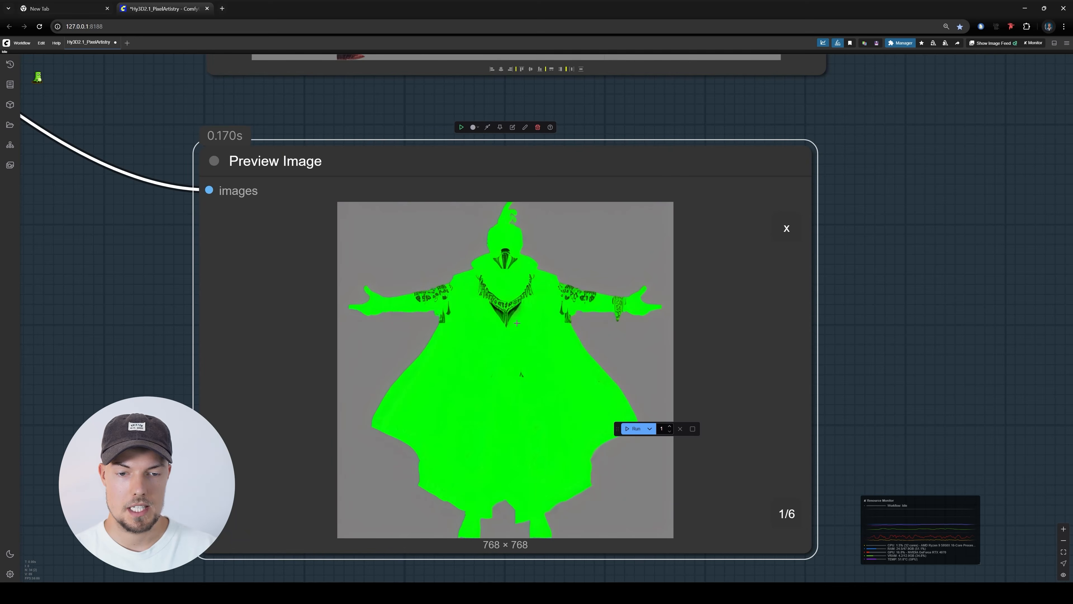
pyautogui.scroll(1, 518, 320)
pyautogui.scroll(-5, 518, 320)
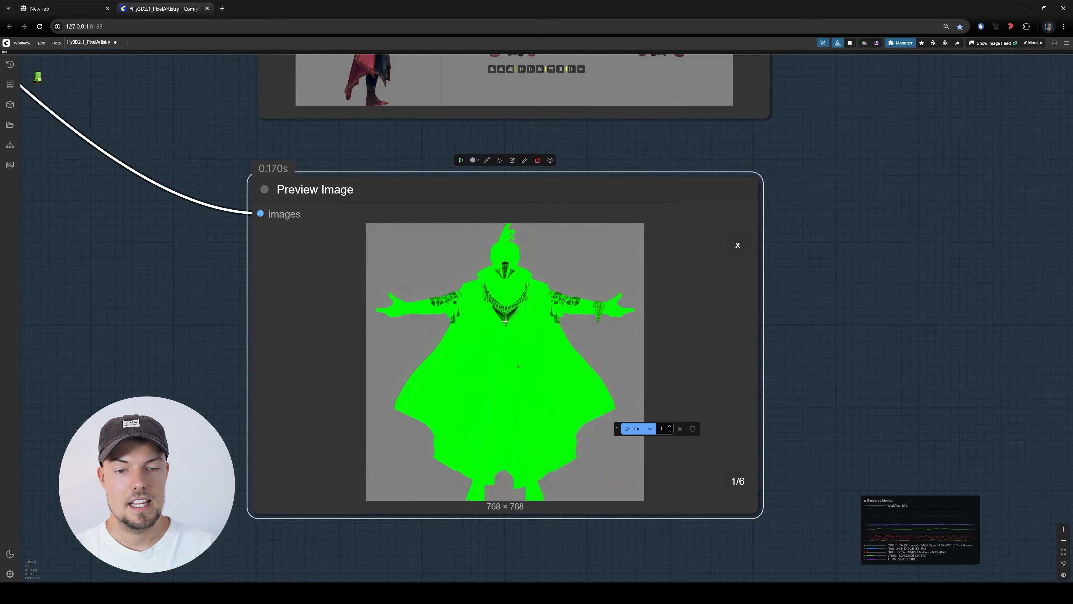
pyautogui.scroll(4, 520, 312)
pyautogui.moveTo(545, 334); pyautogui.dragTo(528, 452)
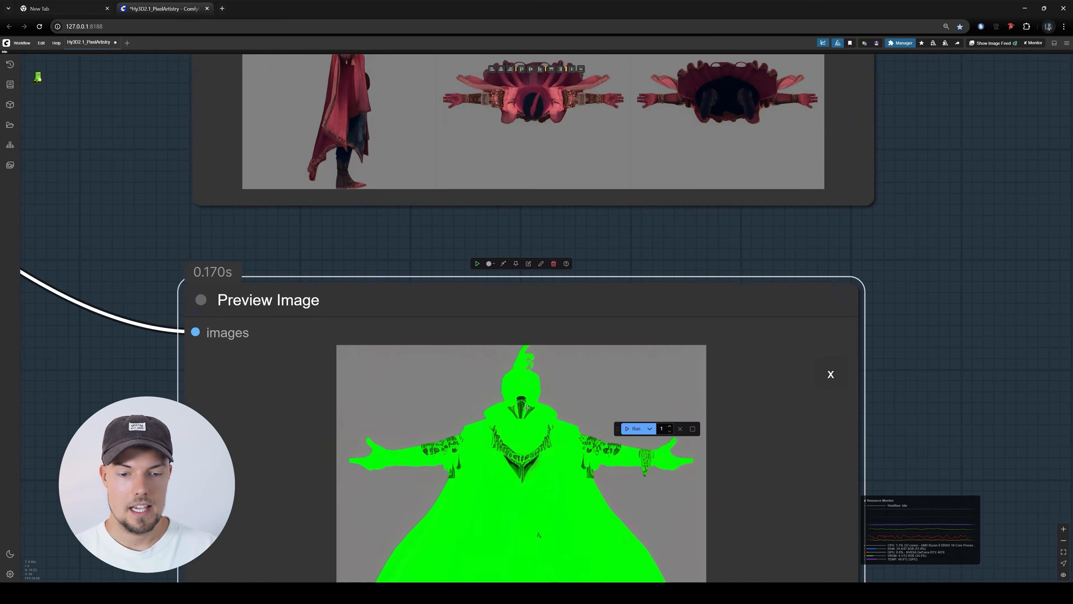
pyautogui.scroll(-5, 528, 453)
# - Inspect the source character's mask, chest ornaments and armbands in the Load Image node for comparison with the mr view
pyautogui.moveTo(198, 313); pyautogui.dragTo(656, 338)
pyautogui.moveTo(265, 298); pyautogui.dragTo(539, 297)
pyautogui.scroll(20, 540, 298)
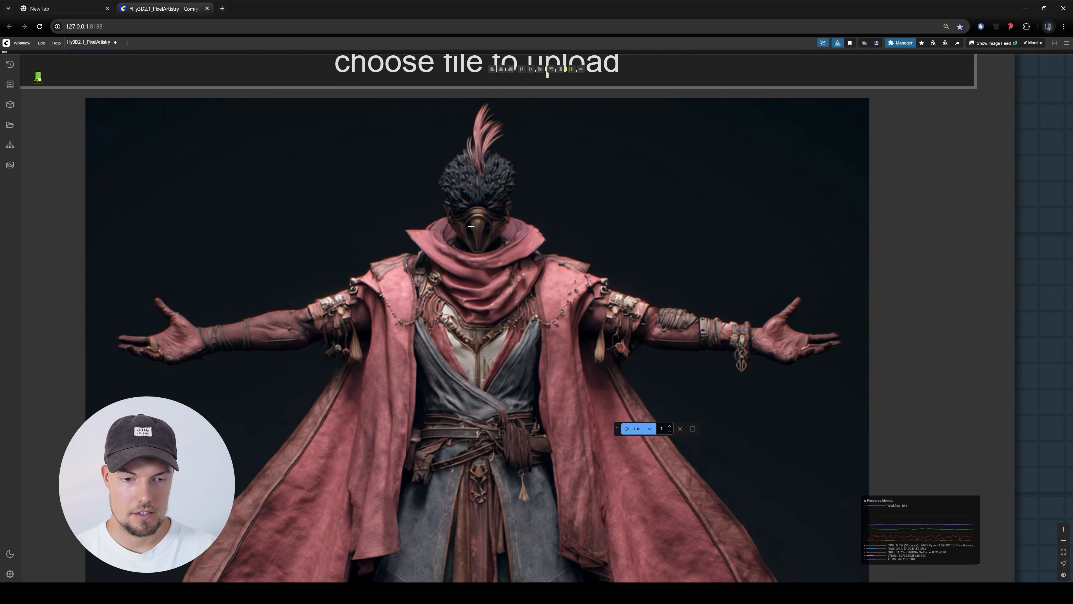
pyautogui.scroll(-10, 433, 333)
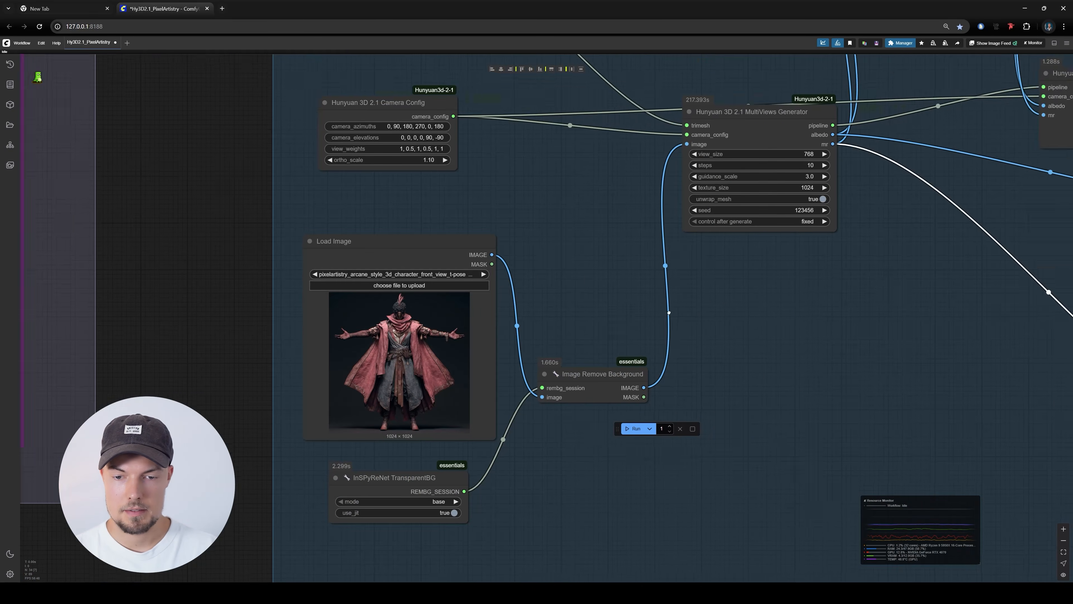
# - Recheck the enlarged mr front view against the source image, then return its Preview Image node to the grid
pyautogui.moveTo(741, 312); pyautogui.dragTo(472, 314)
pyautogui.scroll(10, 683, 310)
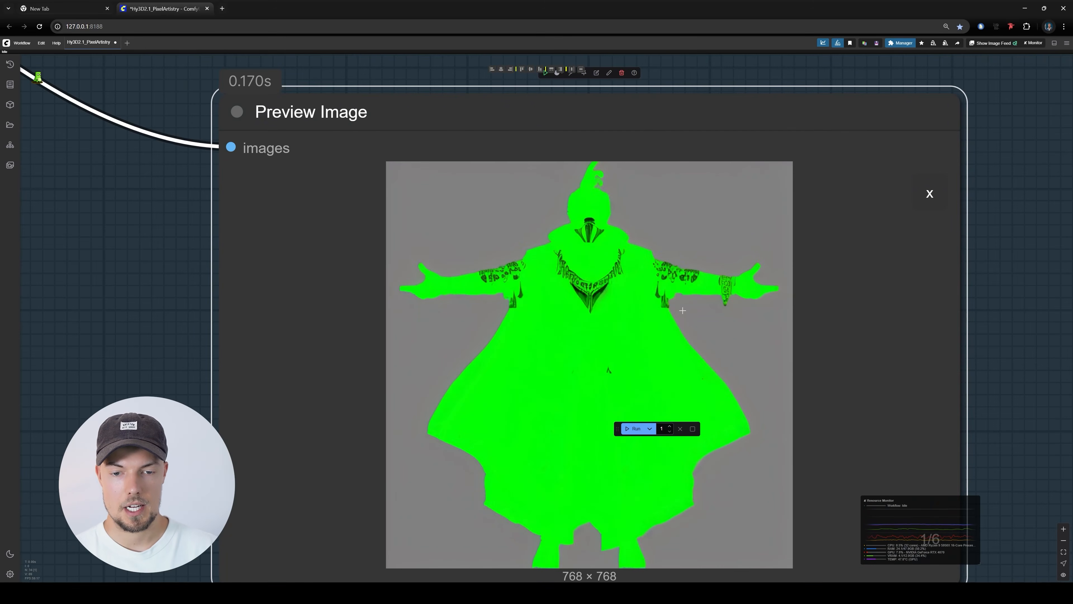
pyautogui.scroll(-5, 683, 311)
pyautogui.scroll(-15, 635, 309)
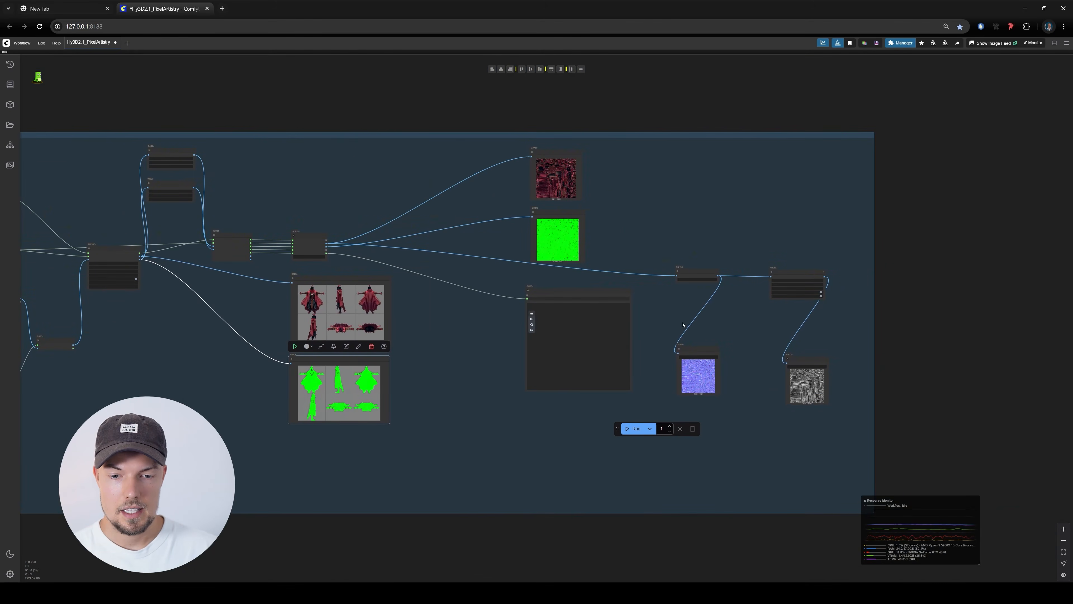
# - Inspect the Normal Map (Simple) and Deep Bump (mtb) nodes and their saved normal and height images
pyautogui.scroll(10, 691, 324)
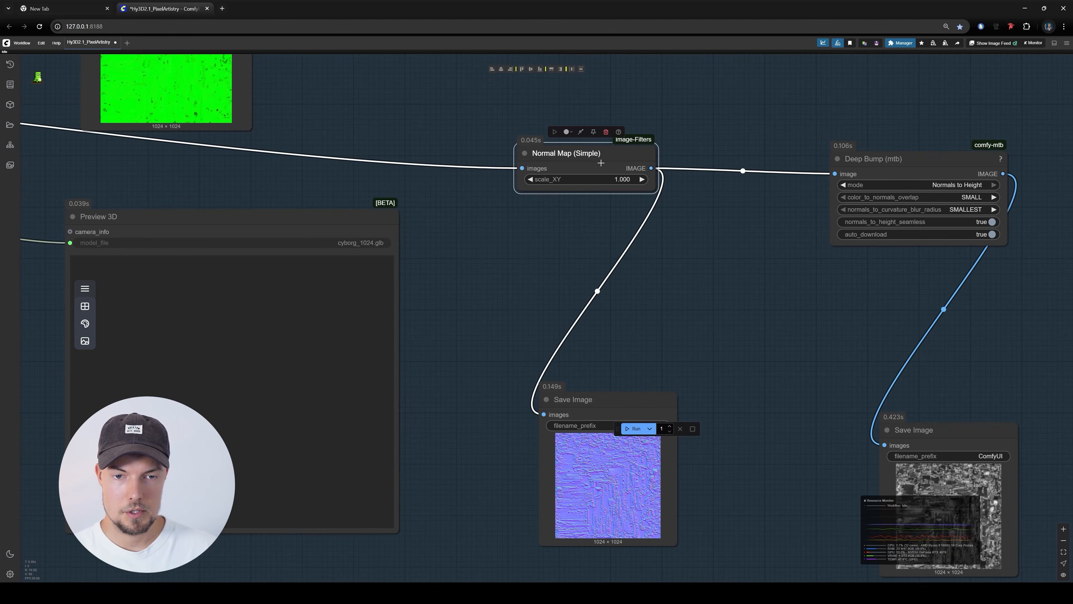
pyautogui.scroll(-5, 628, 302)
pyautogui.scroll(8, 549, 355)
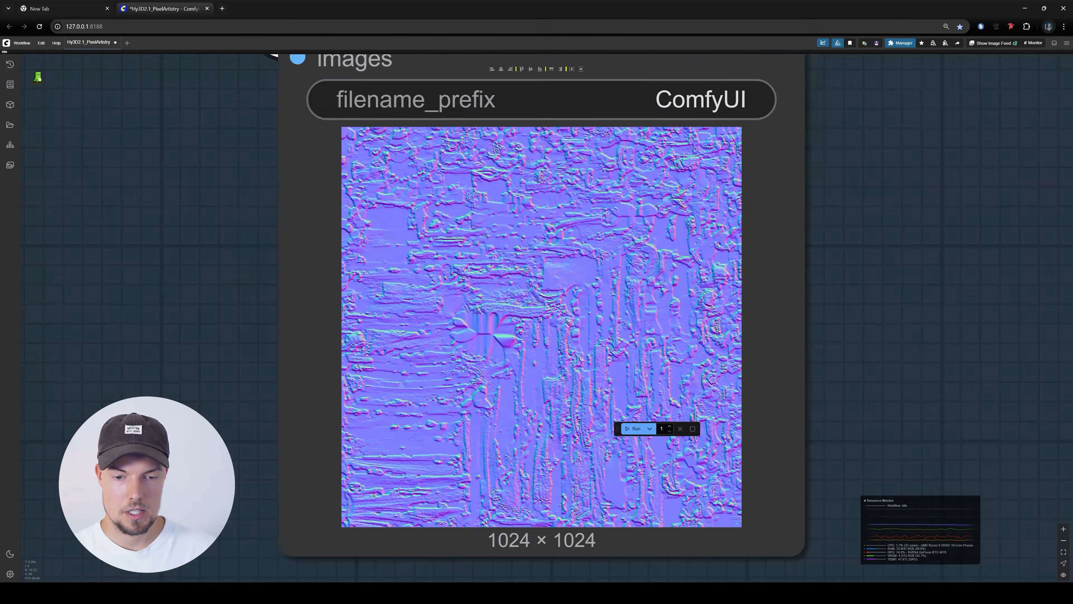
pyautogui.scroll(-3, 541, 359)
pyautogui.scroll(-6, 541, 359)
pyautogui.moveTo(784, 271); pyautogui.dragTo(709, 281)
pyautogui.scroll(3, 659, 263)
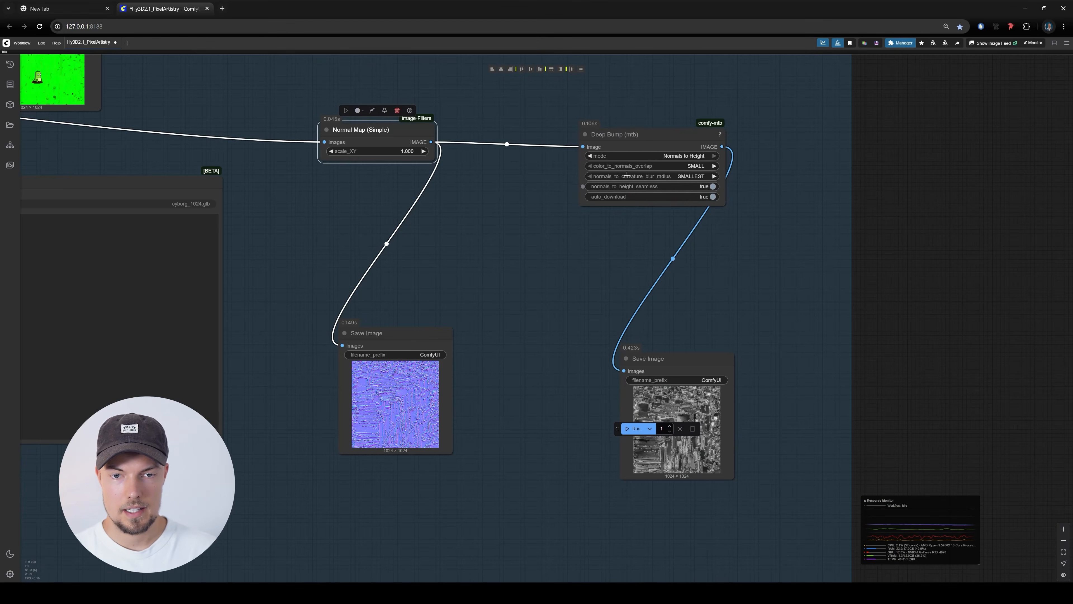
pyautogui.scroll(10, 693, 423)
pyautogui.scroll(-9, 676, 348)
# - View the textured character cyborg_1024.glb in the Preview 3D node from another angle
pyautogui.moveTo(677, 348); pyautogui.dragTo(1014, 338)
pyautogui.scroll(3, 714, 269)
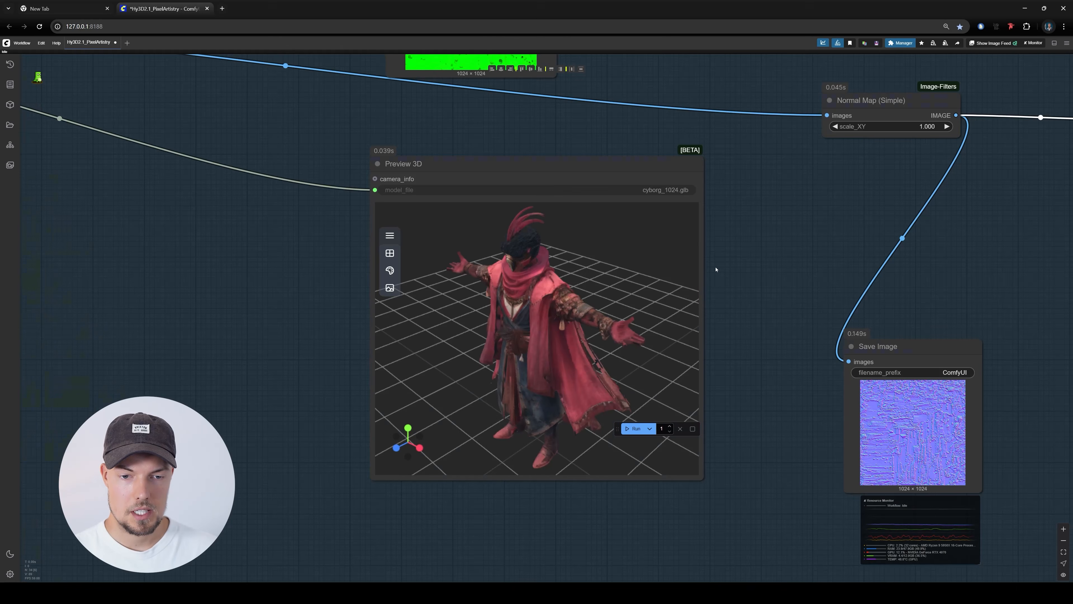
pyautogui.scroll(2, 536, 318)
pyautogui.moveTo(535, 319); pyautogui.dragTo(870, 254)
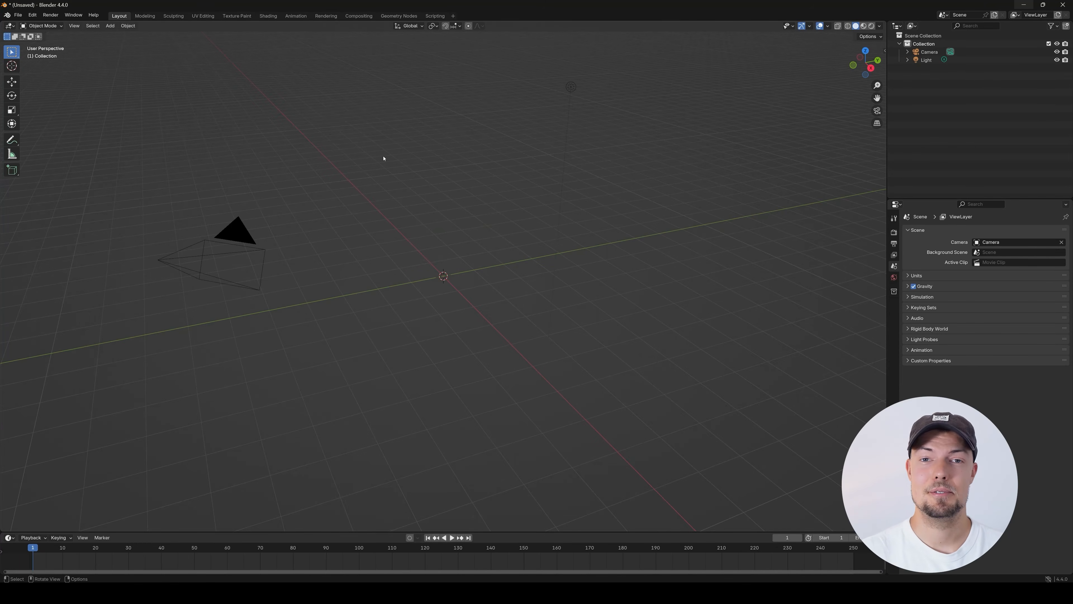
# - Switch to Blender and import the textured character as glTF 2.0 from the ComfyUI_windows_portable folder
pyautogui.click(18, 16)
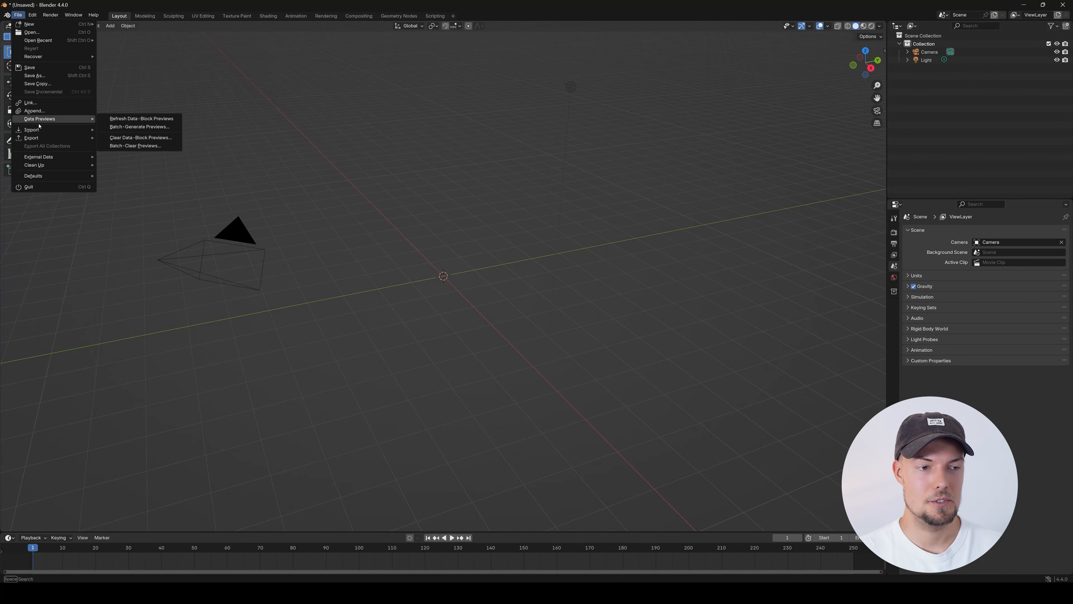
pyautogui.moveTo(42, 130)
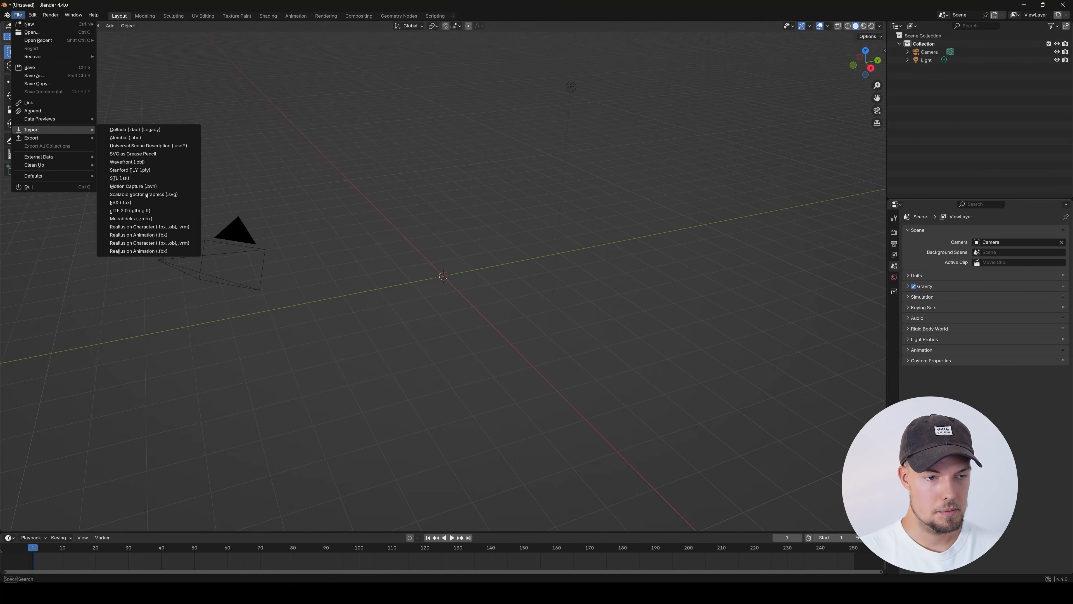
pyautogui.click(167, 211)
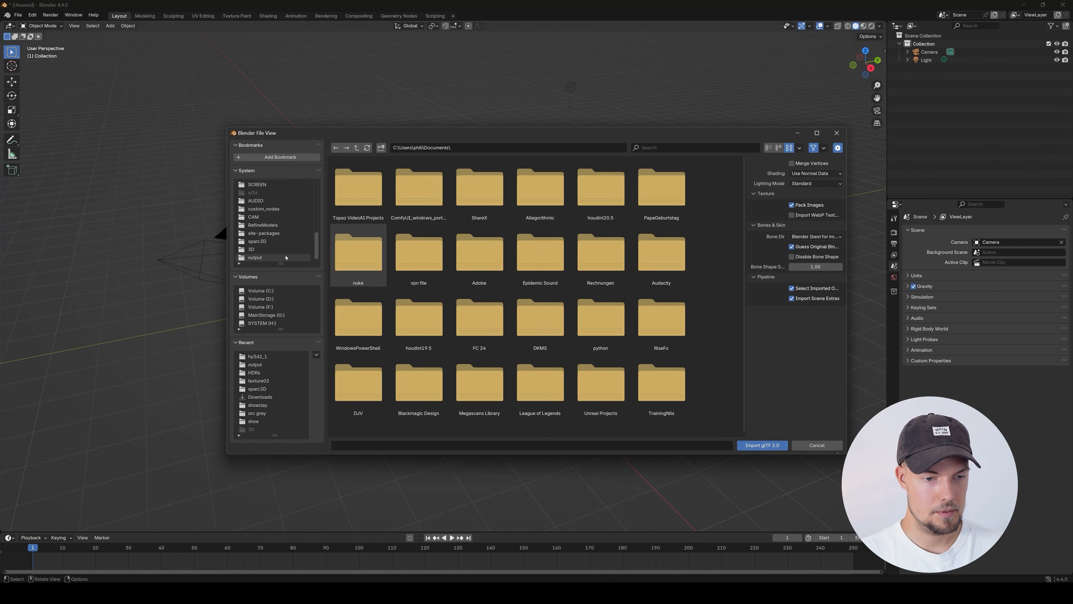
pyautogui.click(266, 241)
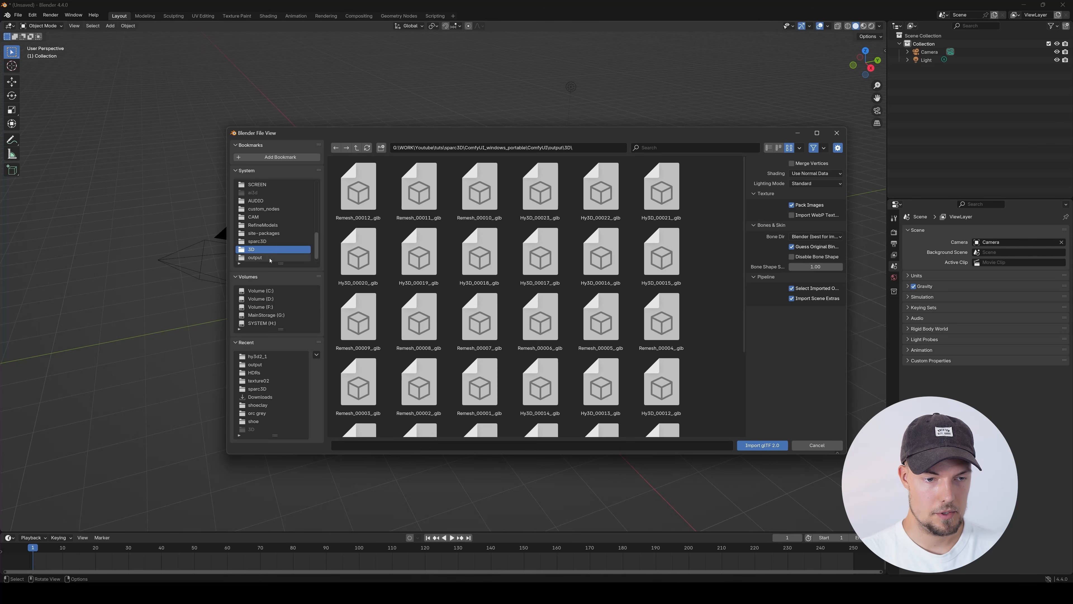
pyautogui.doubleClick(425, 201)
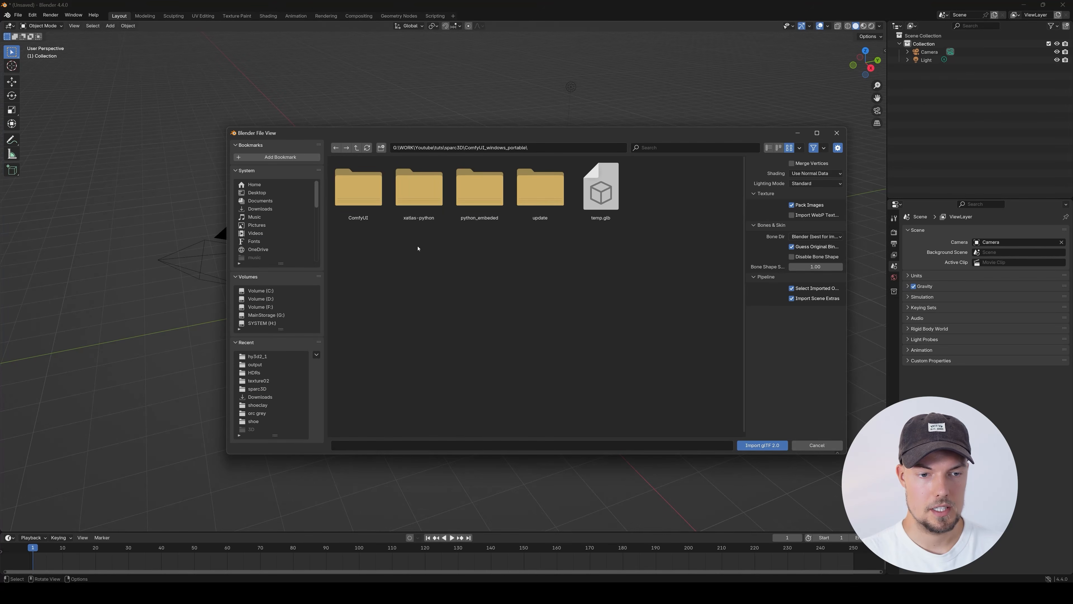
pyautogui.doubleClick(359, 204)
pyautogui.doubleClick(364, 206)
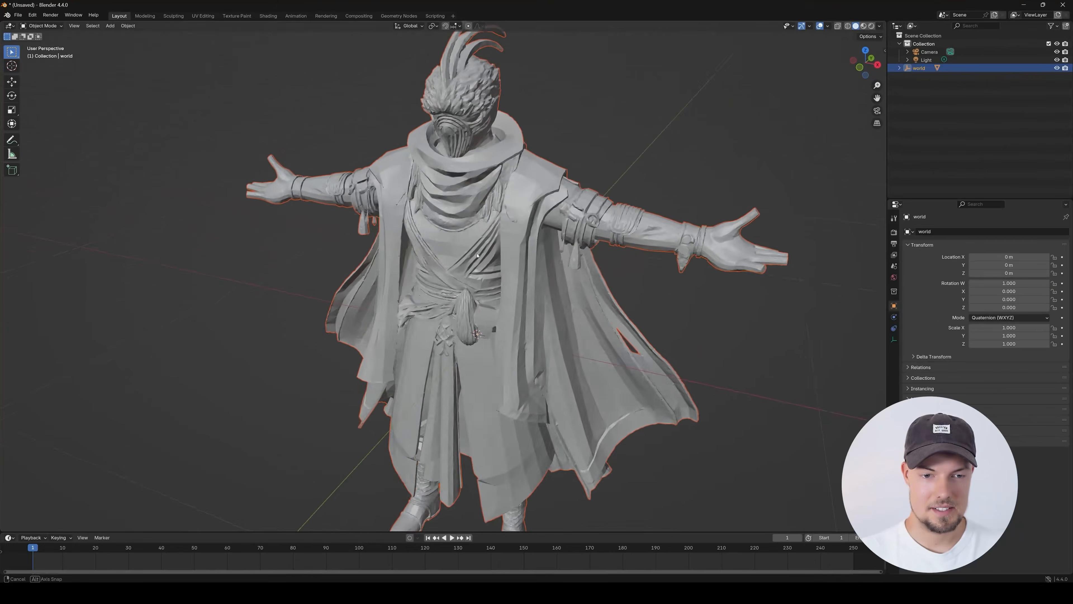
# - Deselect the world empty, select the character mesh cyborg_1024.obj and apply Shade Smooth to it
pyautogui.scroll(-3, 585, 260)
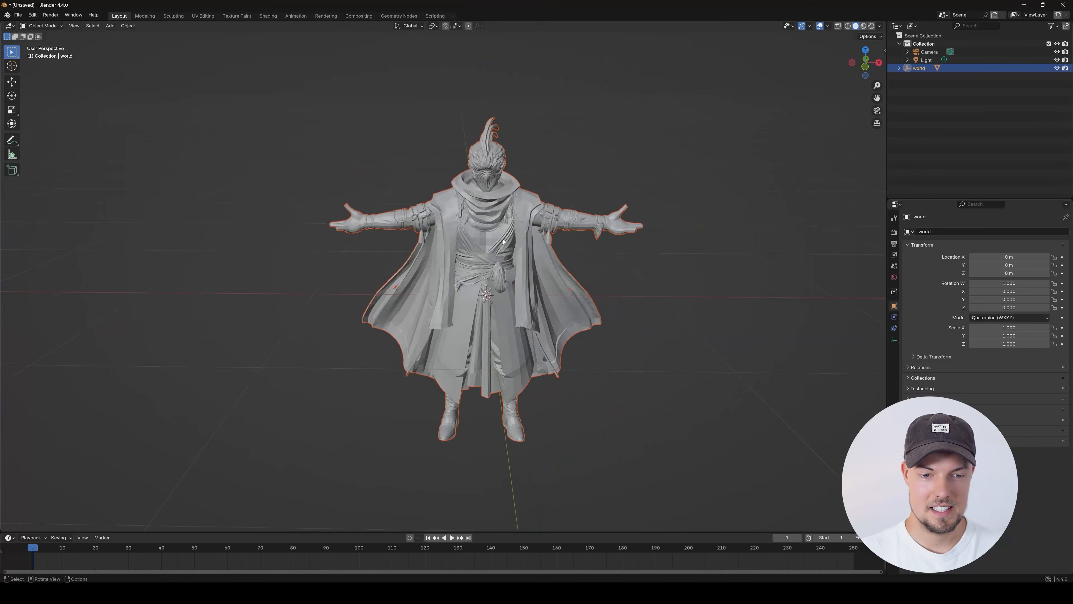
pyautogui.moveTo(585, 261); pyautogui.dragTo(505, 203)
pyautogui.scroll(3, 507, 229)
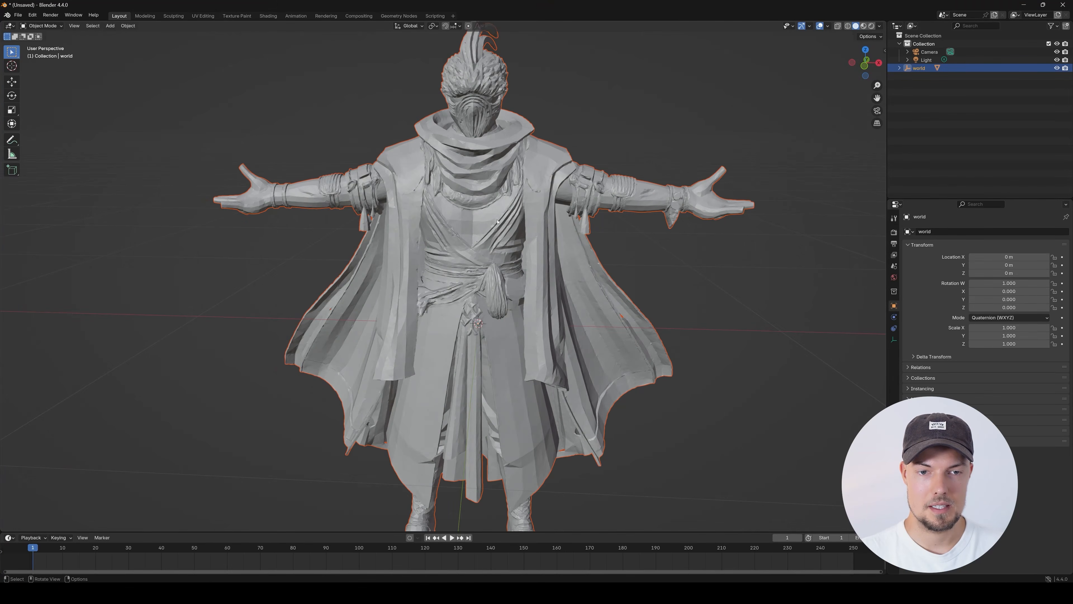
pyautogui.scroll(-2, 505, 203)
pyautogui.scroll(1, 505, 203)
pyautogui.rightClick(505, 203)
pyautogui.press('Escape')
pyautogui.hotkey('alt', 'a')
pyautogui.click(504, 203)
pyautogui.rightClick(505, 203)
pyautogui.click(475, 203)
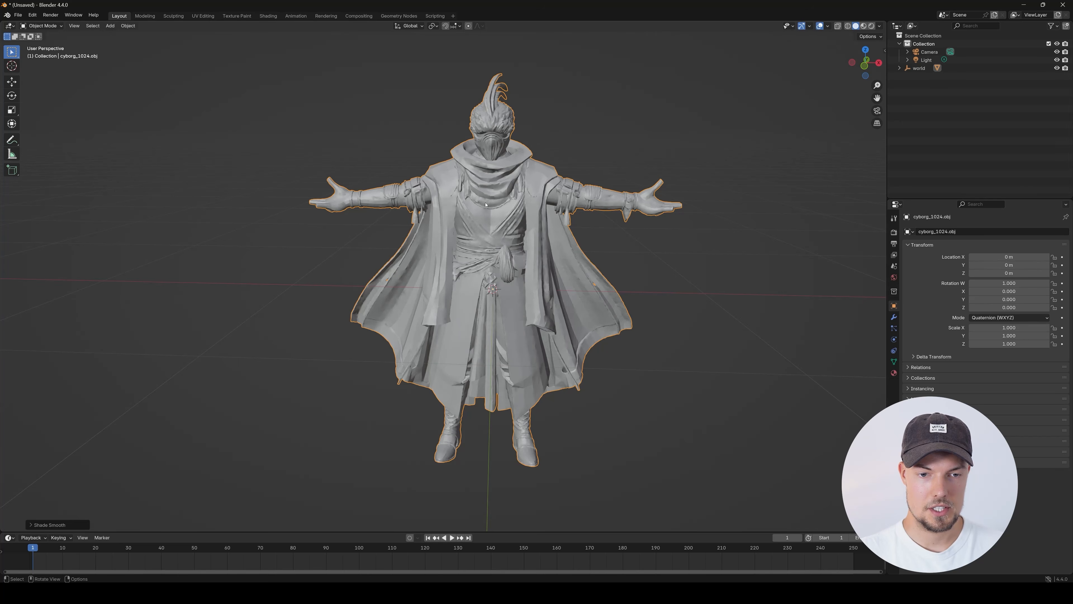
# - Merge all of the character mesh's vertices by distance in Edit Mode and return to Object Mode
pyautogui.press('Tab')
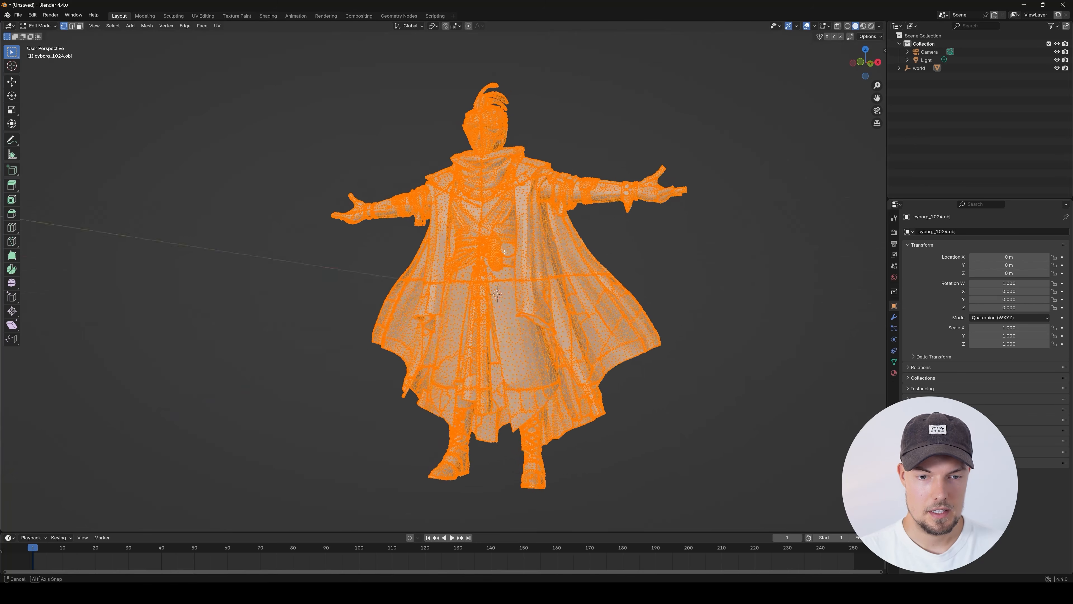
pyautogui.rightClick(510, 246)
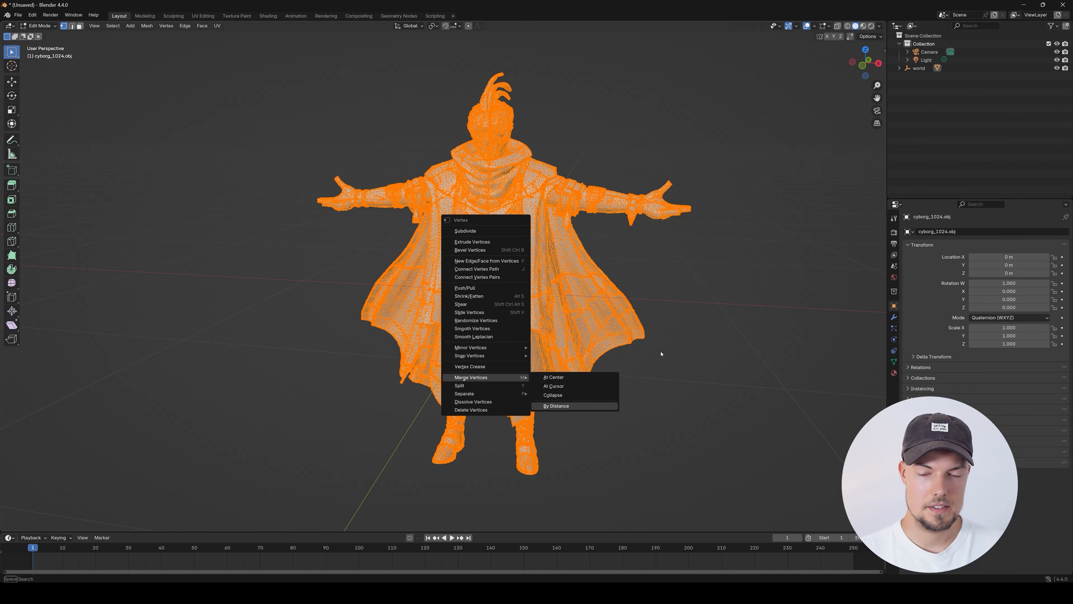
pyautogui.click(557, 405)
pyautogui.scroll(8, 488, 270)
pyautogui.scroll(-8, 488, 270)
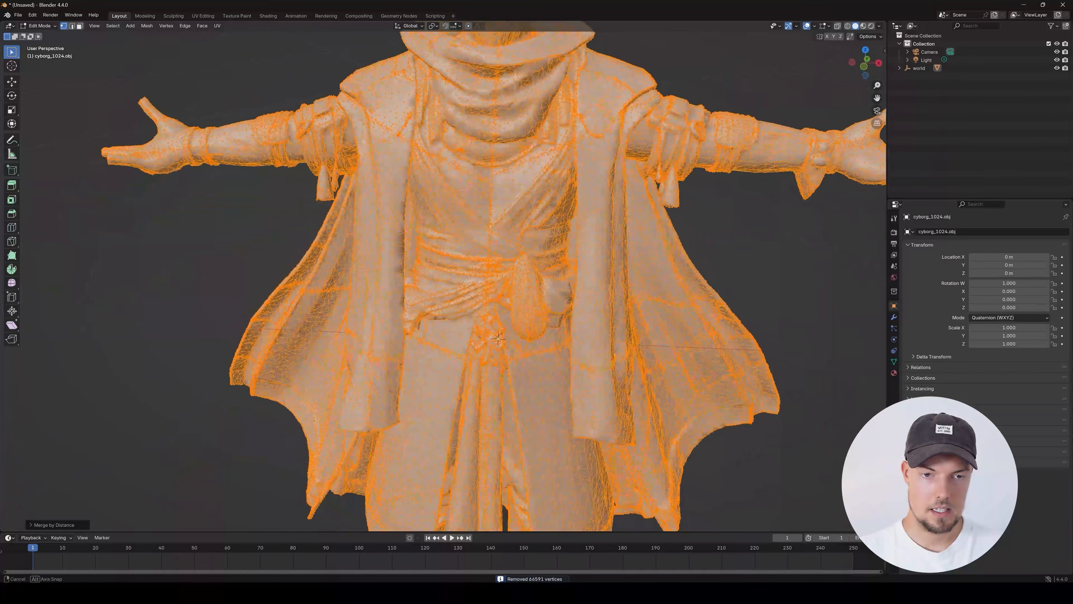
pyautogui.press('Tab')
# - Display the character with Material Preview shading and view its textures from around the model
pyautogui.scroll(-5, 466, 281)
pyautogui.click(456, 267)
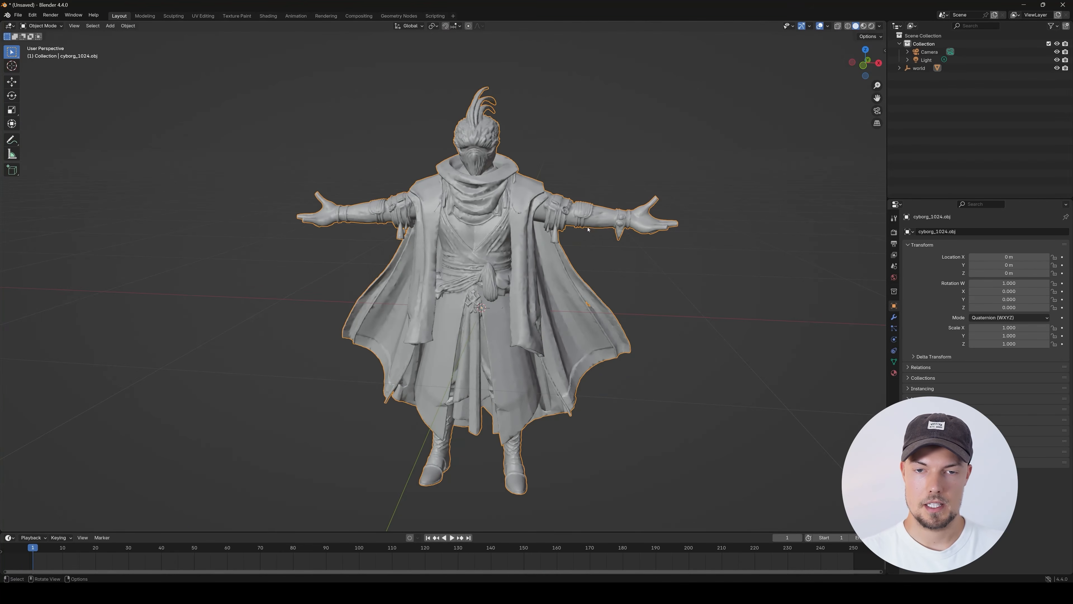
pyautogui.click(864, 27)
pyautogui.moveTo(529, 256)
pyautogui.mouseDown()
pyautogui.moveTo(766, 253)
pyautogui.moveTo(770, 276)
pyautogui.mouseUp()
pyautogui.moveTo(442, 282)
pyautogui.mouseDown()
pyautogui.moveTo(606, 275)
pyautogui.moveTo(438, 297)
pyautogui.mouseUp()
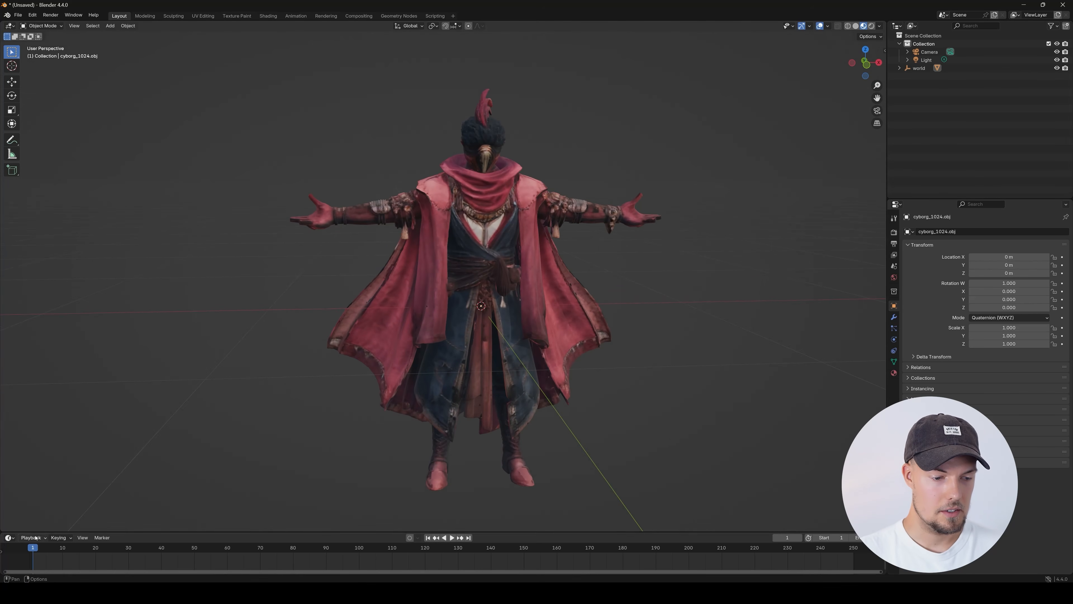
# - Enlarge the timeline area and change it to a Shader Editor showing the PBR_Material texture nodes
pyautogui.moveTo(34, 531); pyautogui.dragTo(33, 352)
pyautogui.click(9, 356)
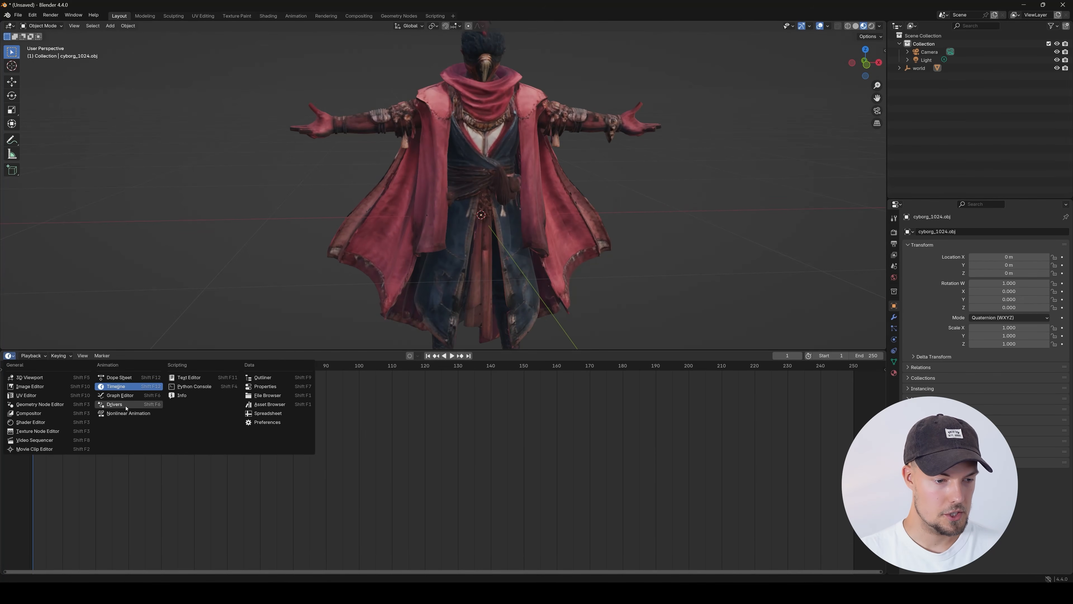
pyautogui.click(30, 422)
pyautogui.scroll(3, 397, 488)
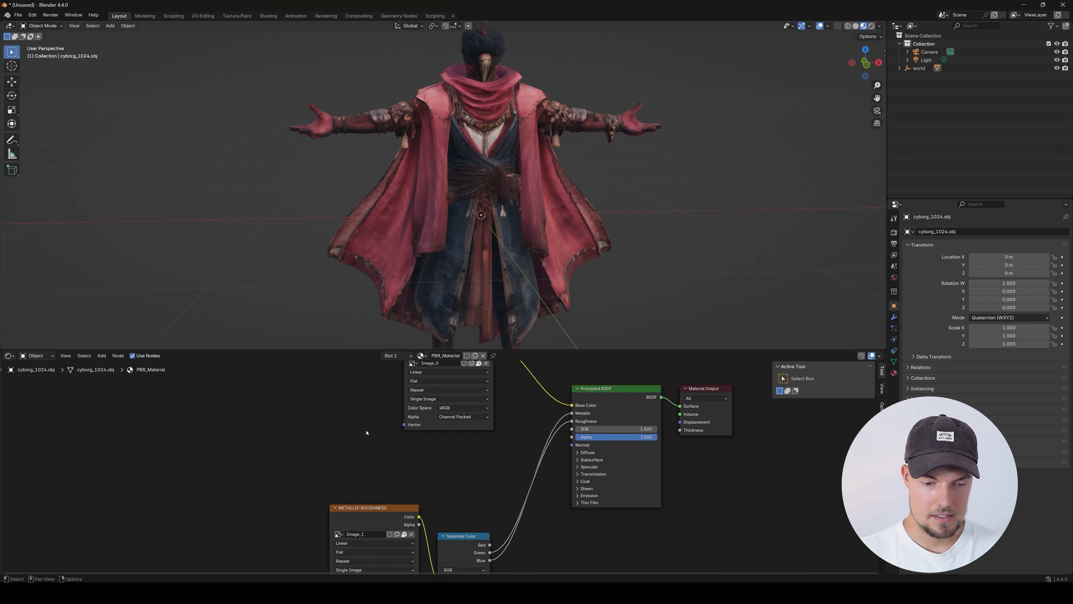
pyautogui.moveTo(397, 487); pyautogui.dragTo(360, 455)
pyautogui.scroll(3, 423, 444)
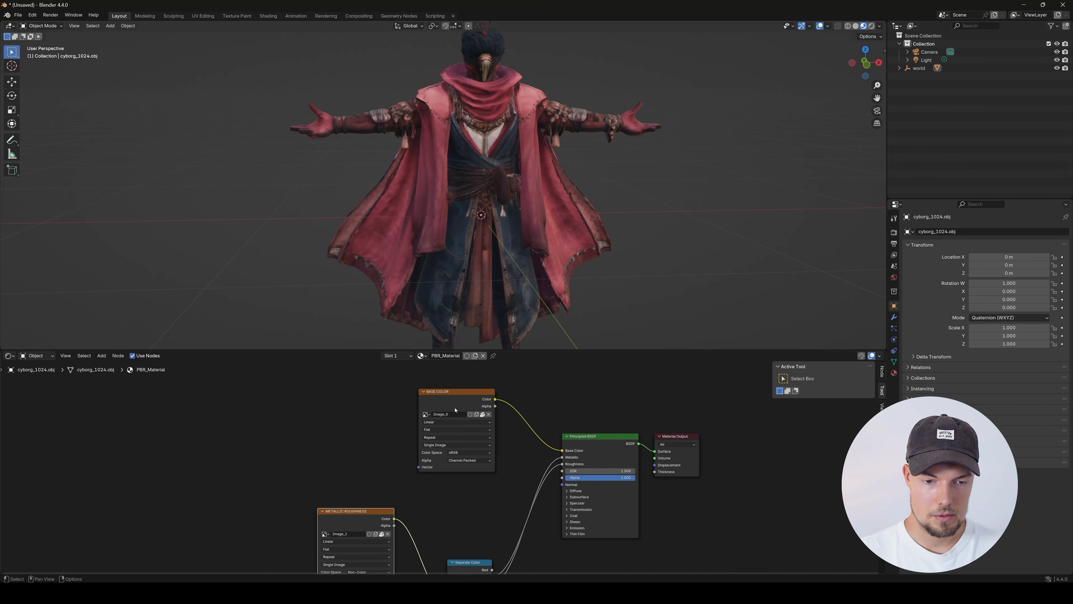
# - Spread out the Base Color, Metallic Roughness, Separate Color and Material Output nodes around the Principled BSDF
pyautogui.moveTo(456, 392); pyautogui.dragTo(352, 393)
pyautogui.hscroll(5, 462, 422)
pyautogui.moveTo(535, 437); pyautogui.dragTo(609, 418)
pyautogui.moveTo(550, 203); pyautogui.dragTo(503, 194)
pyautogui.moveTo(605, 420); pyautogui.dragTo(605, 419)
pyautogui.moveTo(528, 459); pyautogui.dragTo(540, 414)
pyautogui.moveTo(355, 516); pyautogui.dragTo(325, 477)
pyautogui.moveTo(399, 469)
pyautogui.mouseDown()
pyautogui.moveTo(381, 497)
pyautogui.moveTo(402, 486)
pyautogui.mouseUp()
pyautogui.scroll(7, 361, 479)
pyautogui.moveTo(365, 443); pyautogui.dragTo(402, 426)
pyautogui.scroll(-6, 520, 435)
pyautogui.moveTo(527, 424); pyautogui.dragTo(455, 474)
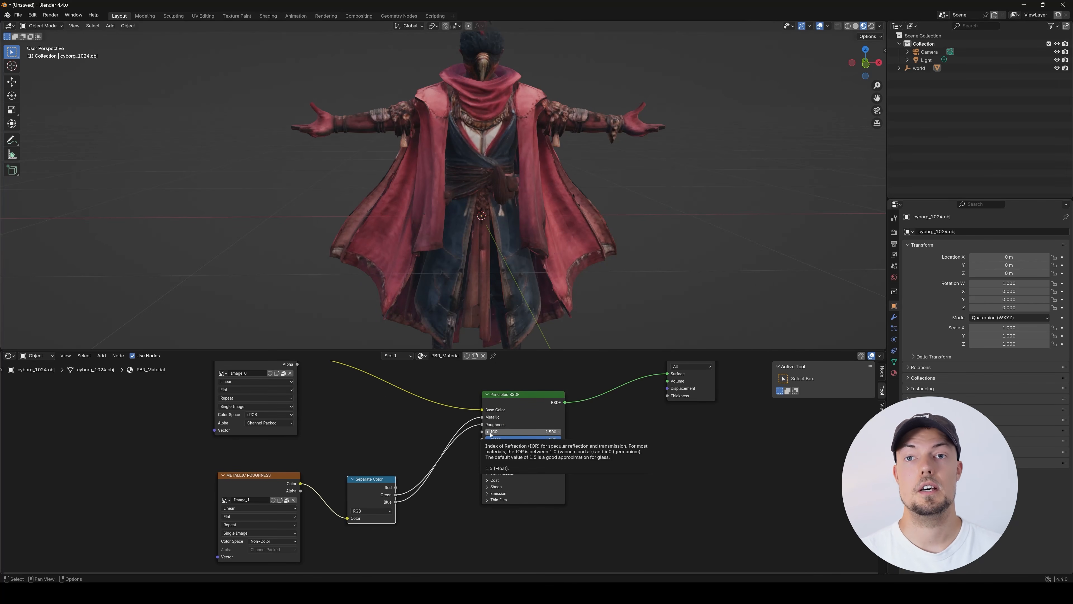
# - Link Separate Color's Green output to the Material Output's Surface and inspect the roughness map on the character
pyautogui.scroll(-3, 543, 250)
pyautogui.scroll(1, 537, 258)
pyautogui.moveTo(530, 270); pyautogui.dragTo(498, 249)
pyautogui.moveTo(398, 497); pyautogui.dragTo(363, 515)
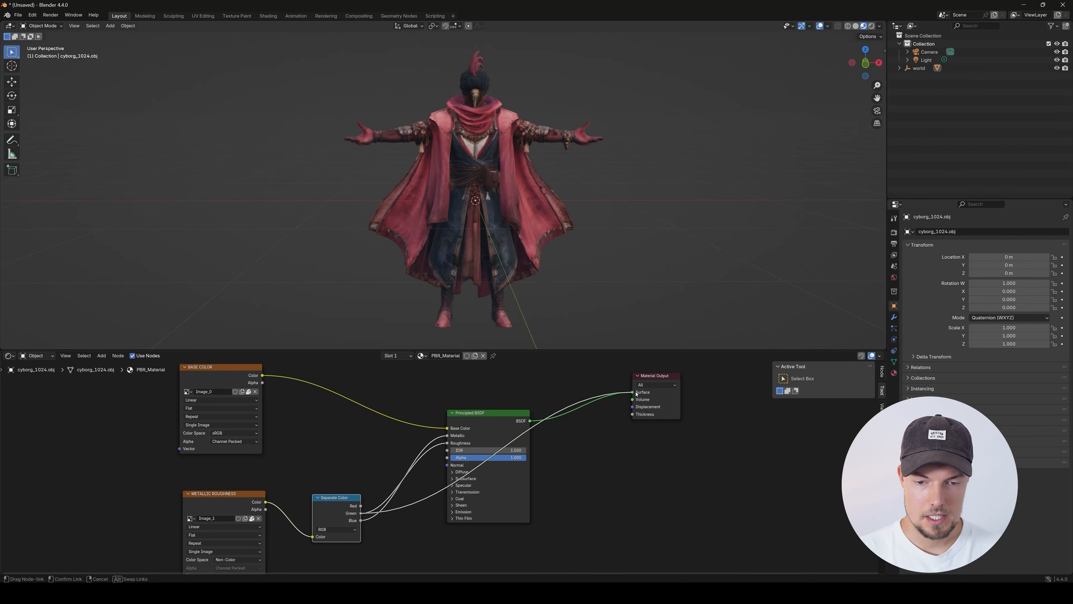
pyautogui.moveTo(636, 394); pyautogui.dragTo(634, 392)
pyautogui.moveTo(427, 120); pyautogui.dragTo(421, 161)
pyautogui.scroll(7, 427, 148)
pyautogui.scroll(-4, 433, 160)
# - Link Separate Color's Blue output to the Material Output's Surface and inspect the metallic map on the character
pyautogui.moveTo(639, 397); pyautogui.dragTo(369, 498)
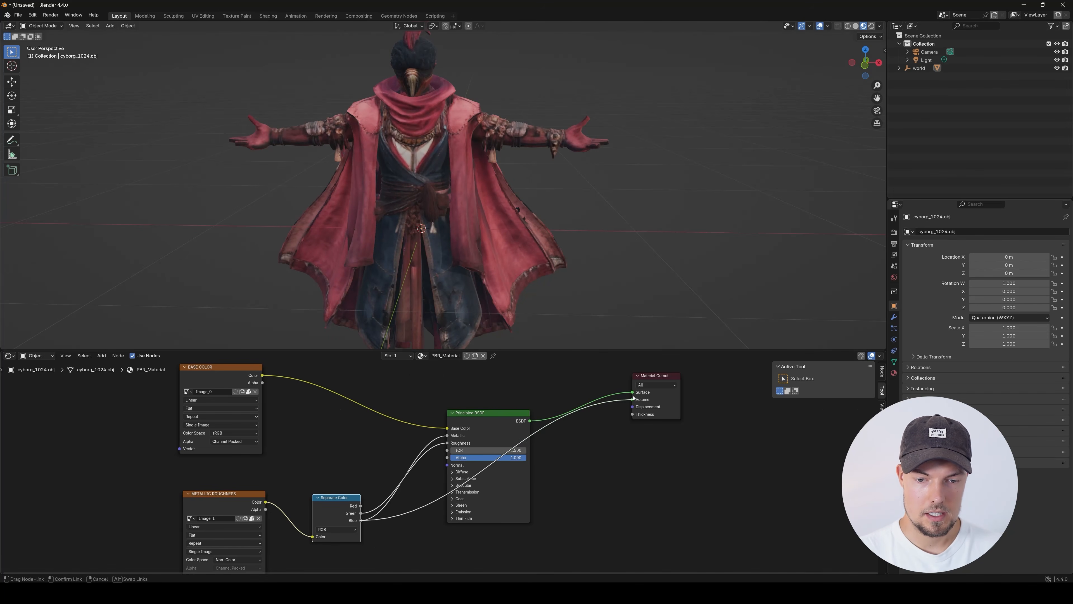
pyautogui.moveTo(635, 397); pyautogui.dragTo(635, 396)
pyautogui.moveTo(427, 208); pyautogui.dragTo(475, 175)
pyautogui.scroll(1, 395, 201)
pyautogui.scroll(1, 491, 182)
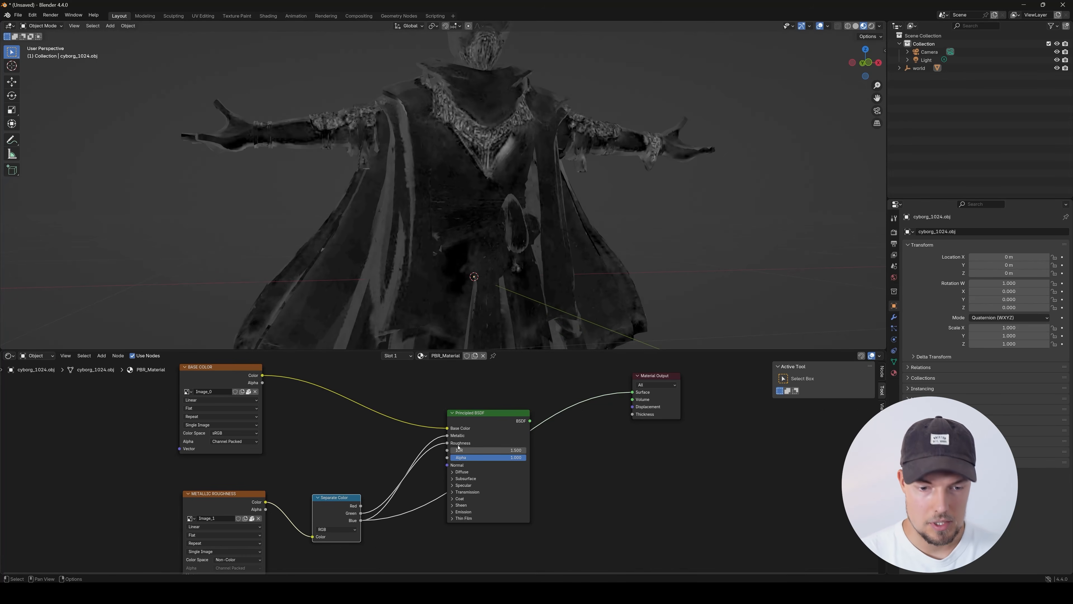
pyautogui.scroll(-3, 581, 325)
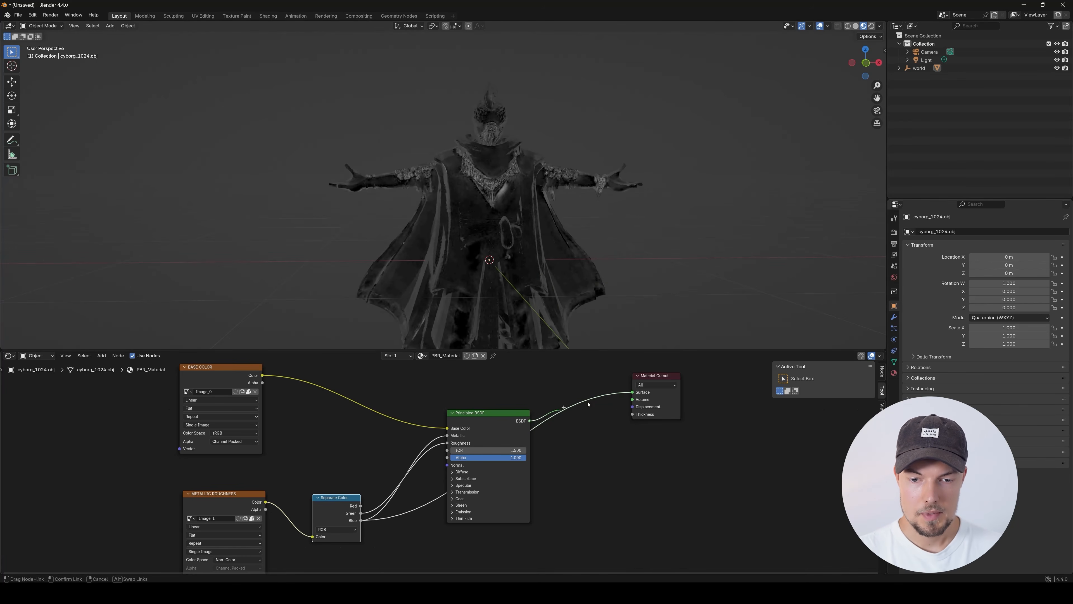
# - Reconnect the Principled BSDF to the Material Output's Surface
pyautogui.moveTo(636, 394); pyautogui.dragTo(637, 394)
pyautogui.moveTo(533, 228); pyautogui.dragTo(522, 205)
pyautogui.scroll(-1, 522, 205)
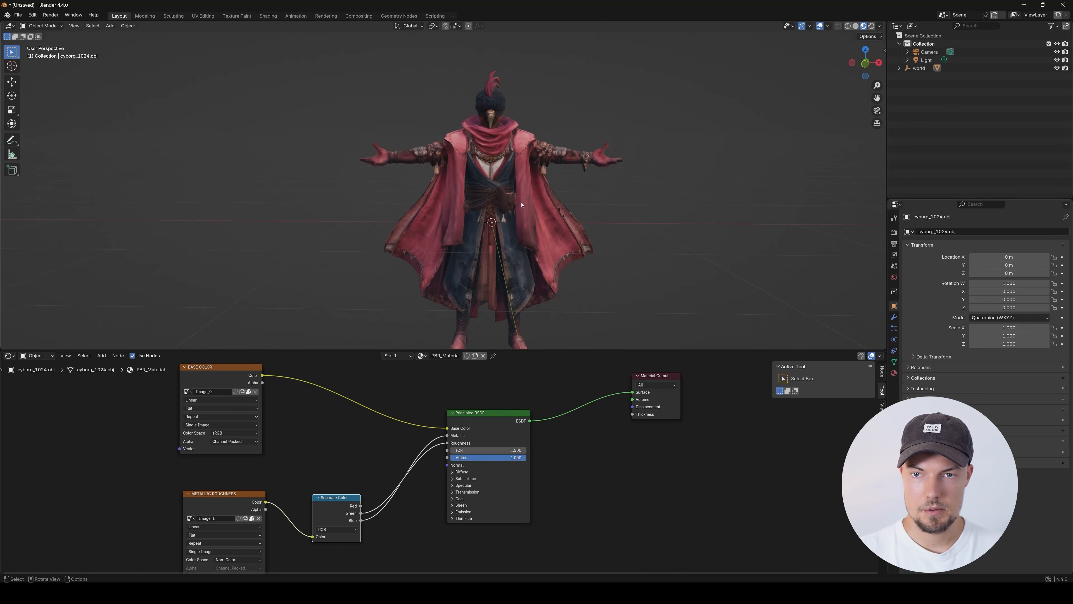
# - Set the render engine to Cycles with GPU Compute and display the viewport in Rendered shading
pyautogui.click(894, 232)
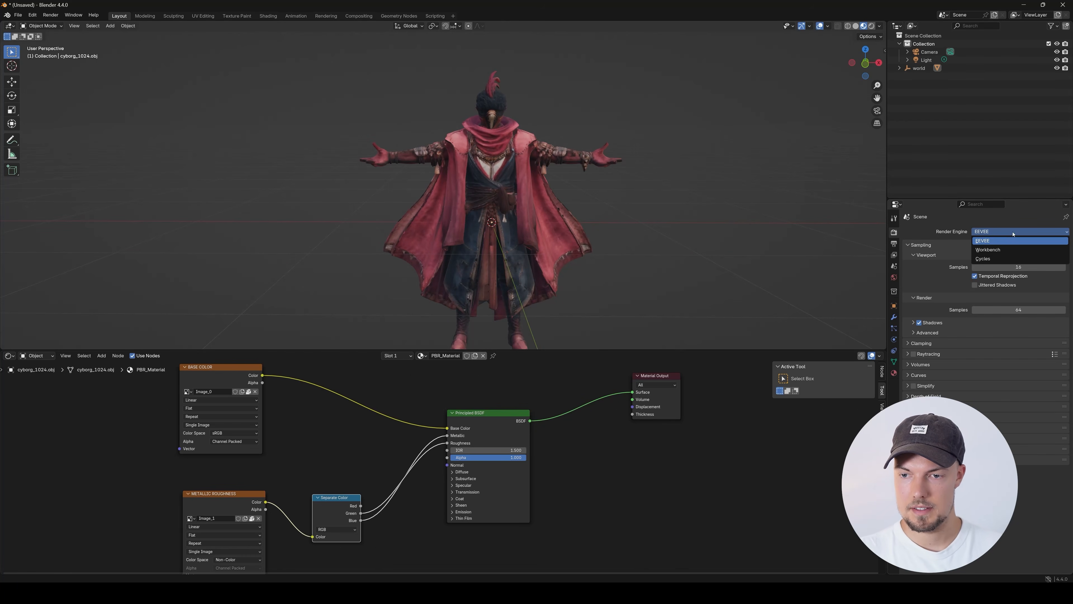
pyautogui.click(999, 259)
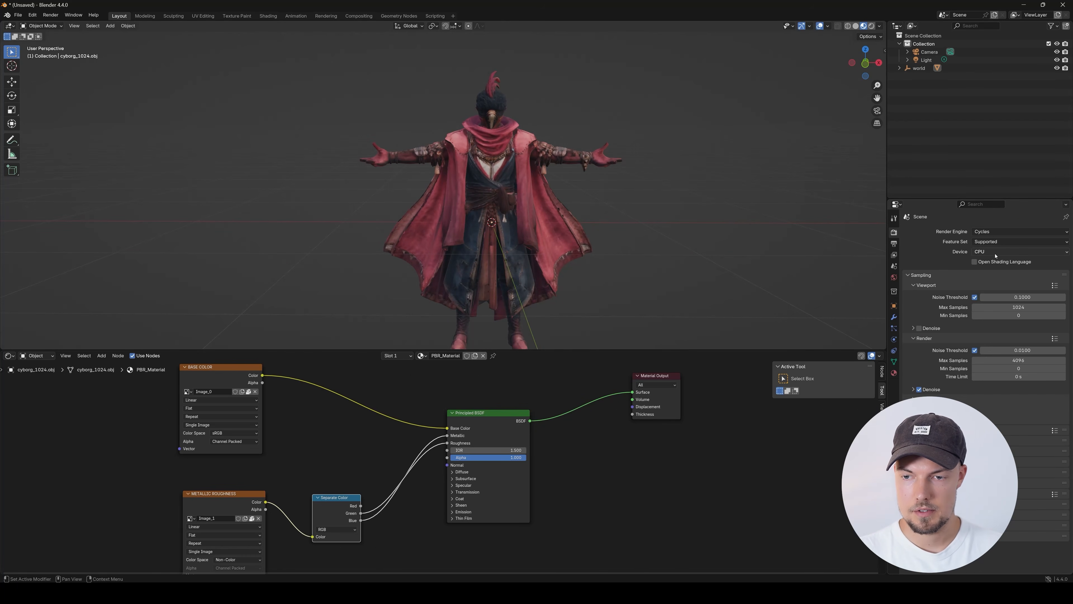
pyautogui.click(872, 26)
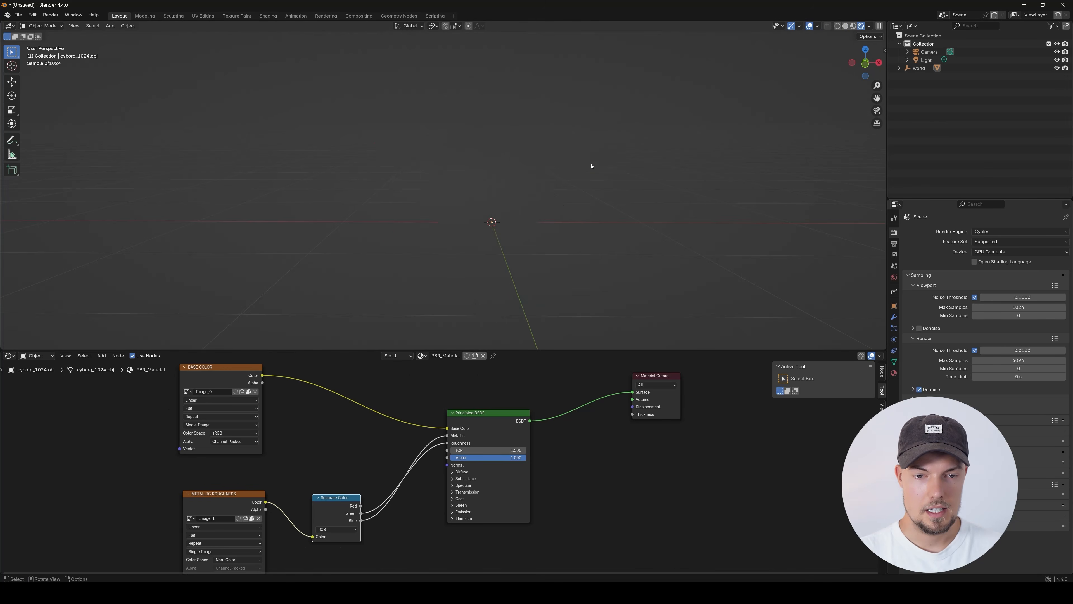
# - Select the scene's Light and move it closer to the character, to about X 2.04 m, Y -1.08 m, Z 1.49 m
pyautogui.moveTo(590, 166)
pyautogui.mouseDown()
pyautogui.moveTo(548, 180)
pyautogui.moveTo(456, 133)
pyautogui.moveTo(532, 209)
pyautogui.moveTo(523, 144)
pyautogui.mouseUp()
pyautogui.click(507, 58)
pyautogui.press('g')
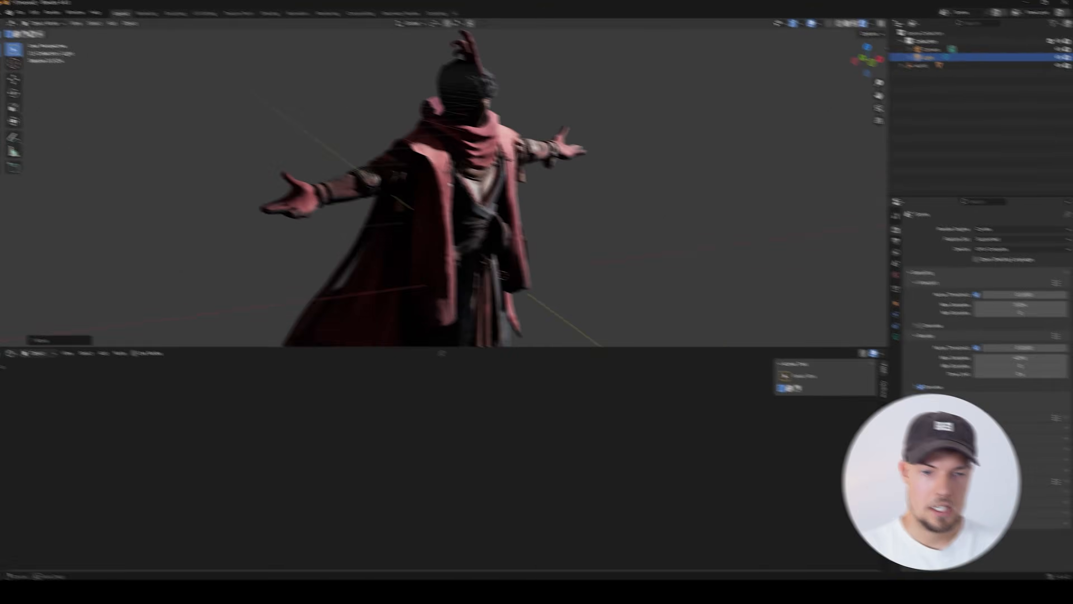
pyautogui.moveTo(600, 169); pyautogui.dragTo(534, 181)
pyautogui.scroll(-3, 535, 181)
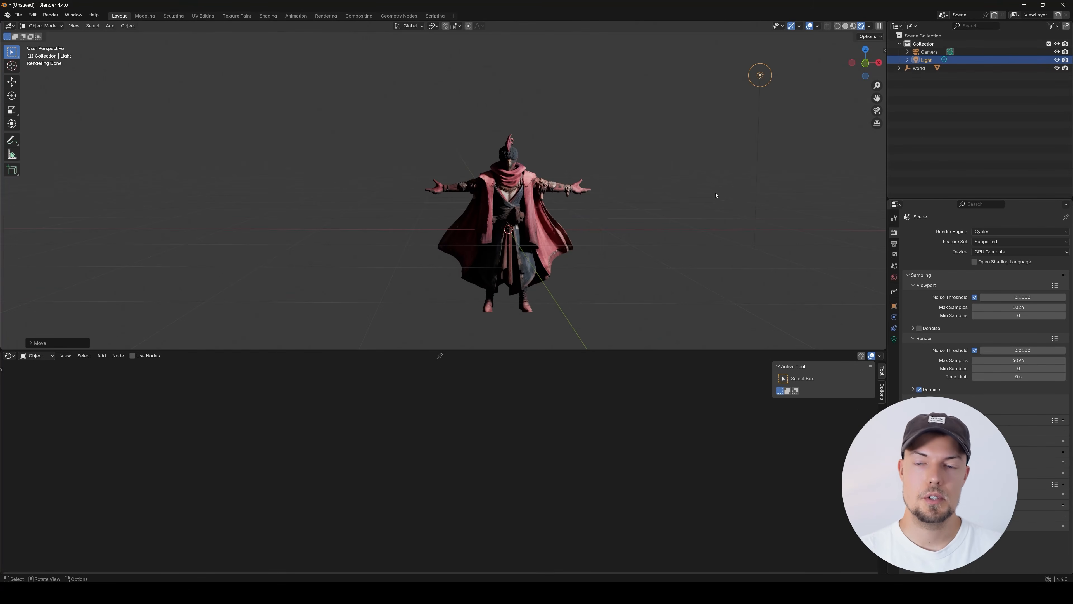
# - Load the D:\HDRIs folder as the image source of the Easy HDRI add-on
pyautogui.press('n')
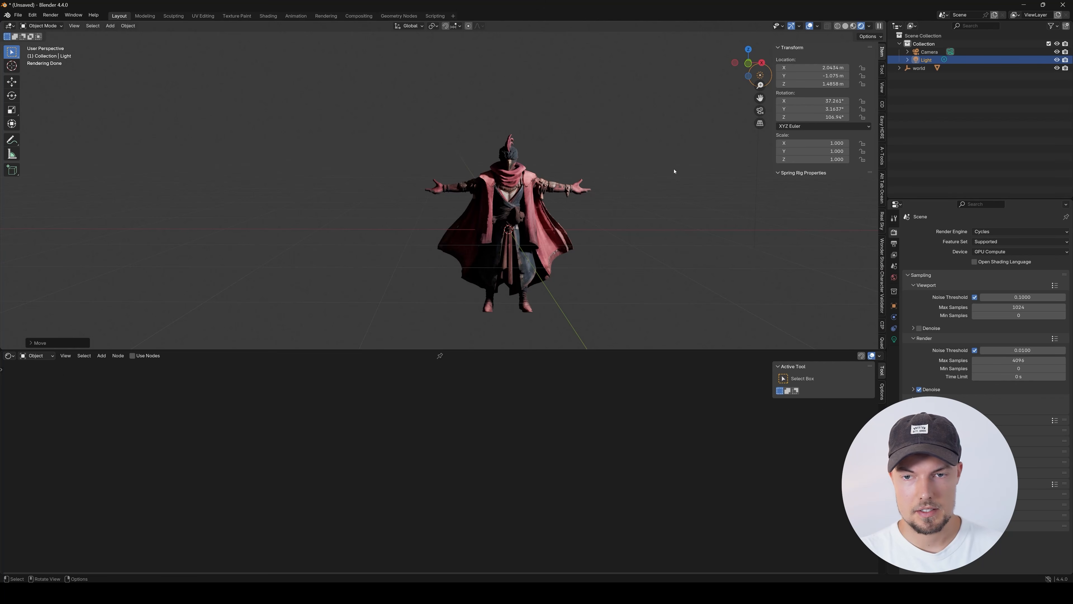
pyautogui.click(882, 88)
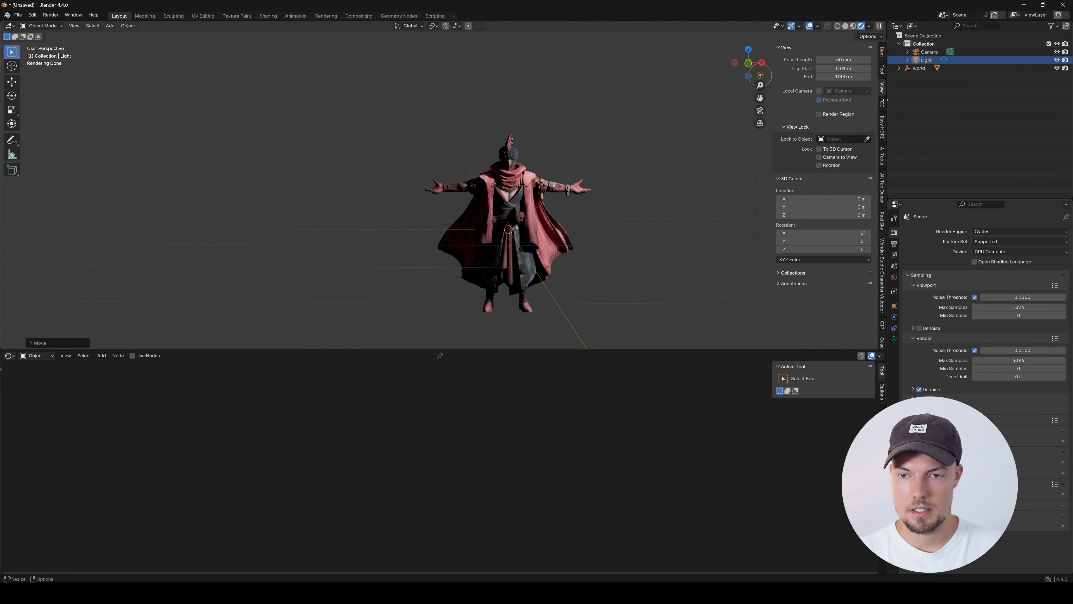
pyautogui.click(882, 127)
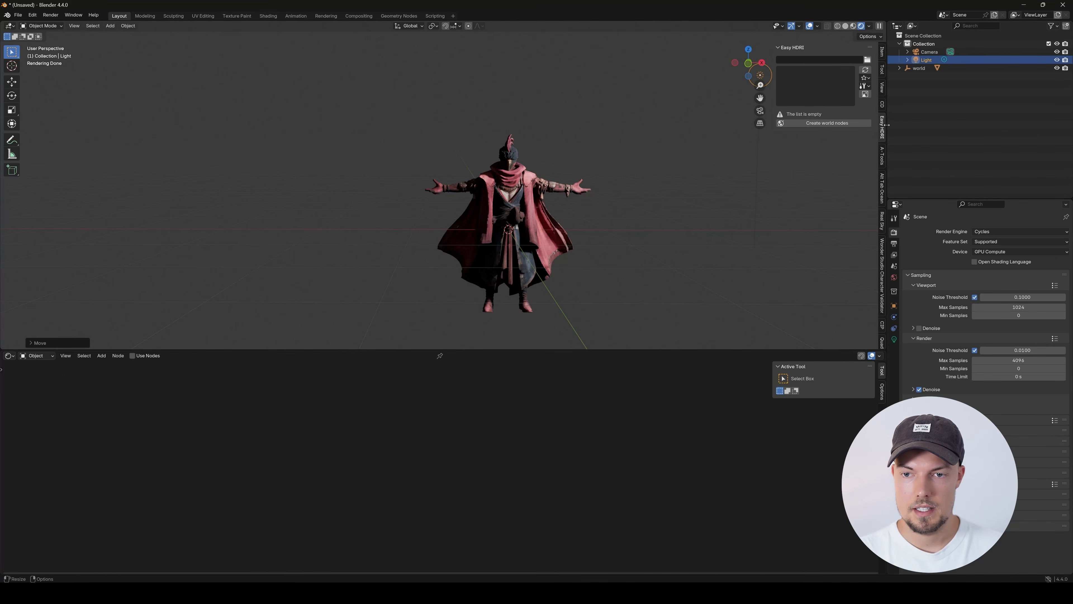
pyautogui.click(867, 60)
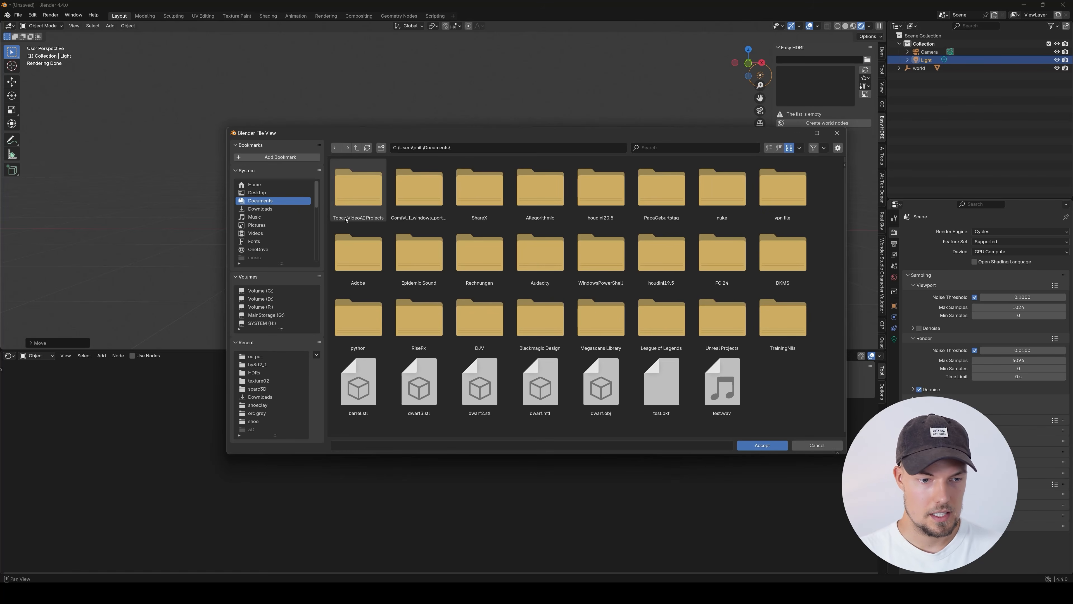
pyautogui.scroll(-2, 262, 237)
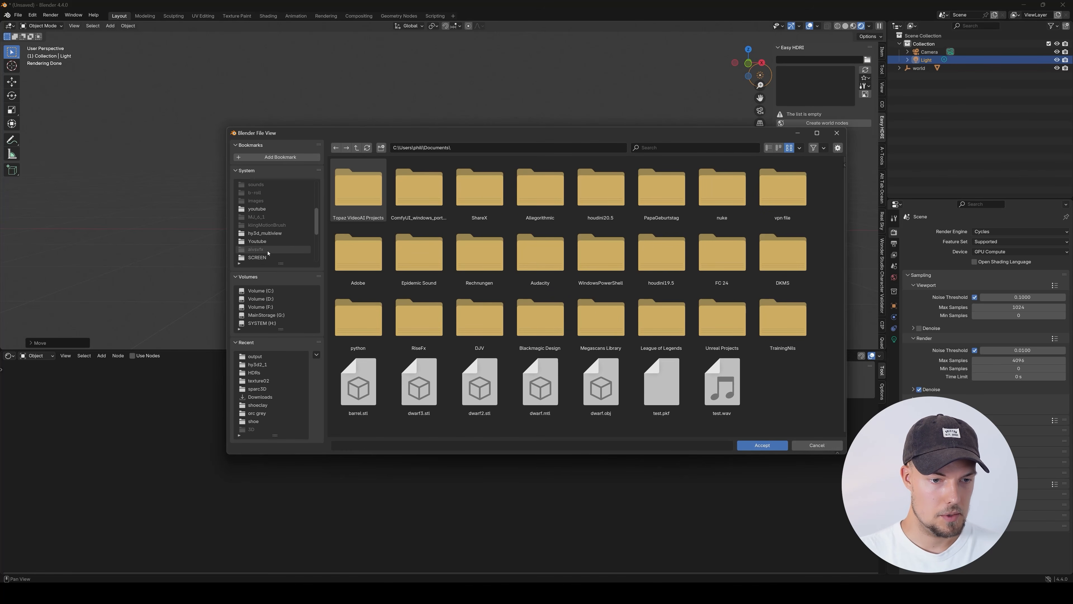
pyautogui.scroll(-5, 268, 253)
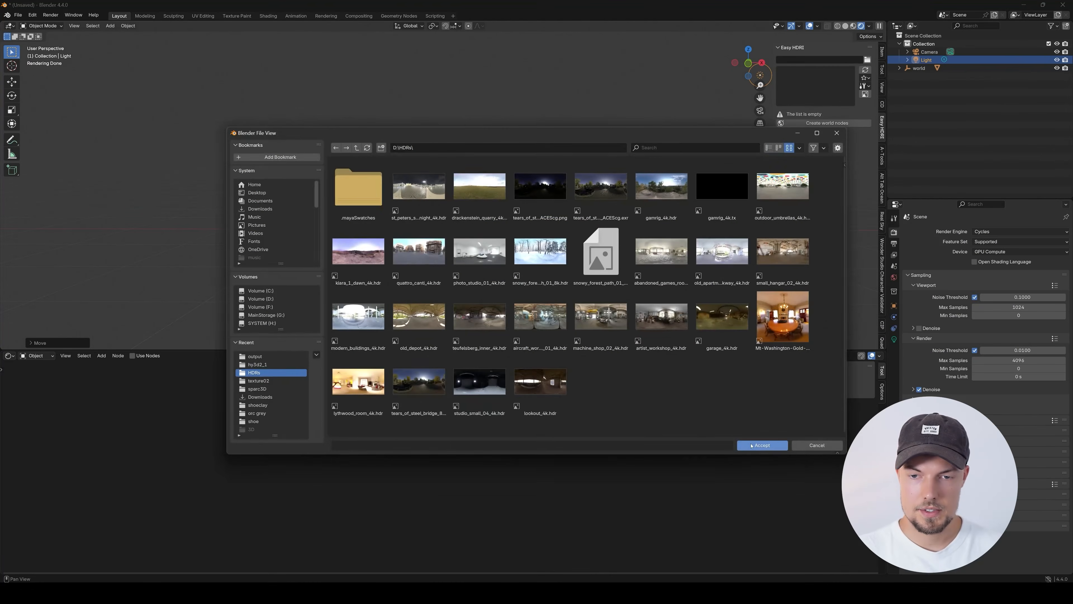
pyautogui.click(763, 445)
# - Create the Easy HDRI world nodes and light the scene with abandoned_games_room_01_4k.hdr
pyautogui.click(830, 93)
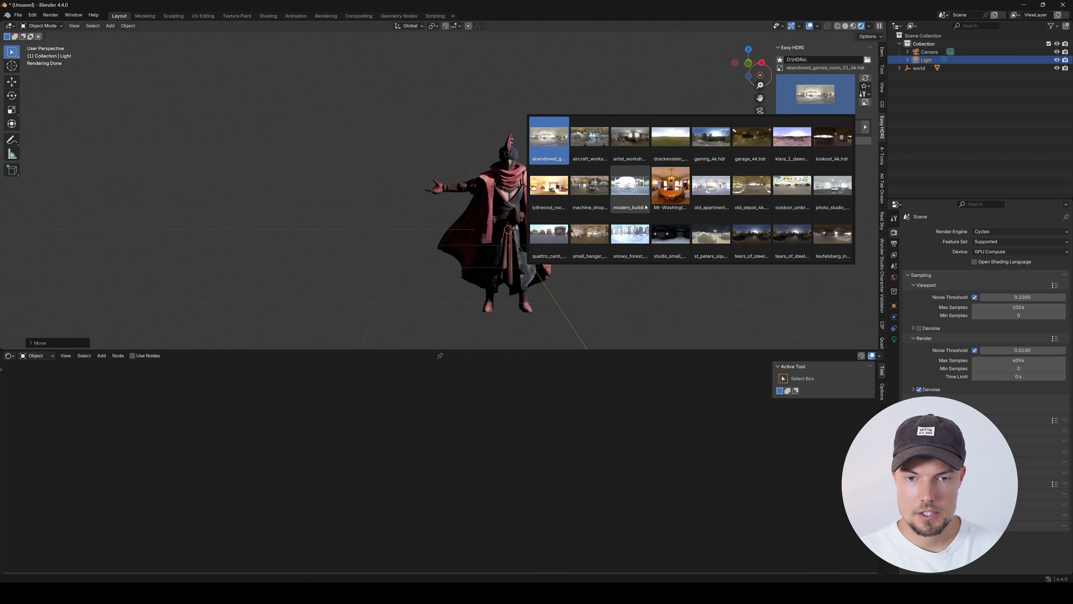
pyautogui.click(591, 197)
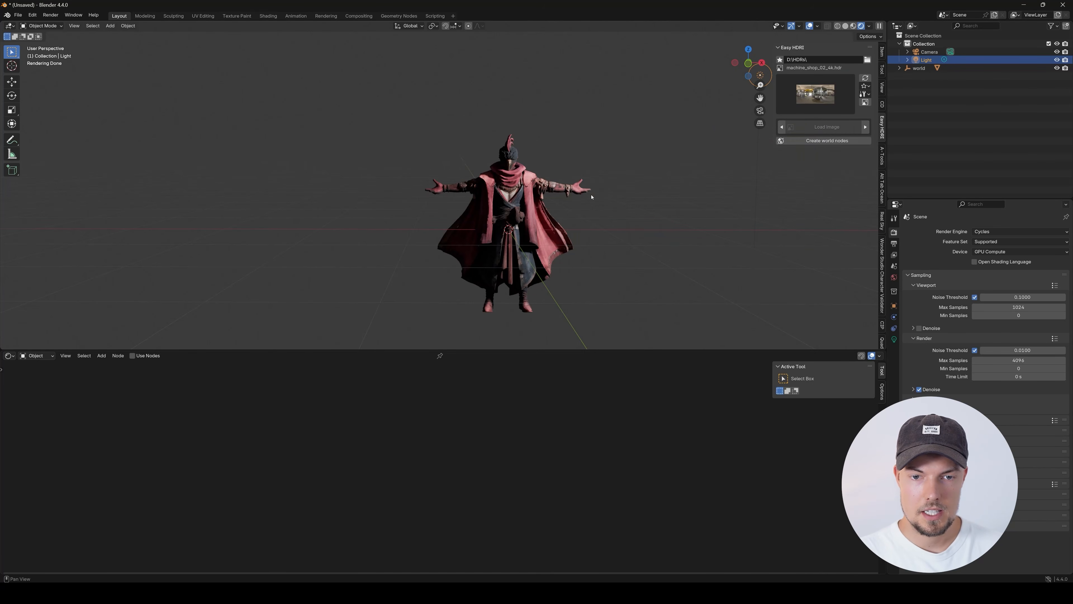
pyautogui.click(821, 143)
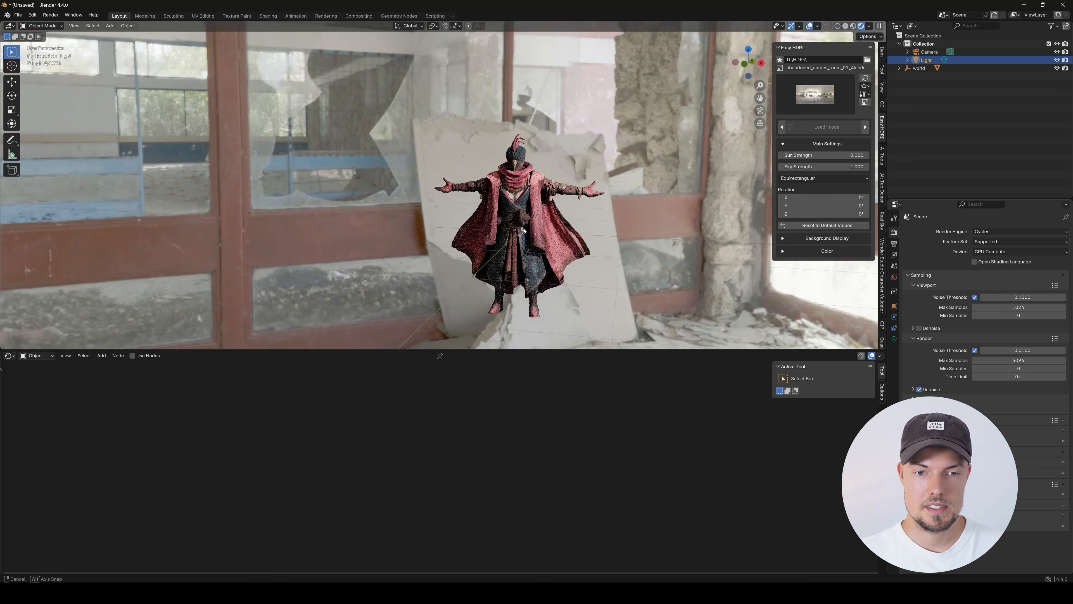
pyautogui.scroll(2, 513, 208)
pyautogui.moveTo(513, 208); pyautogui.dragTo(503, 213)
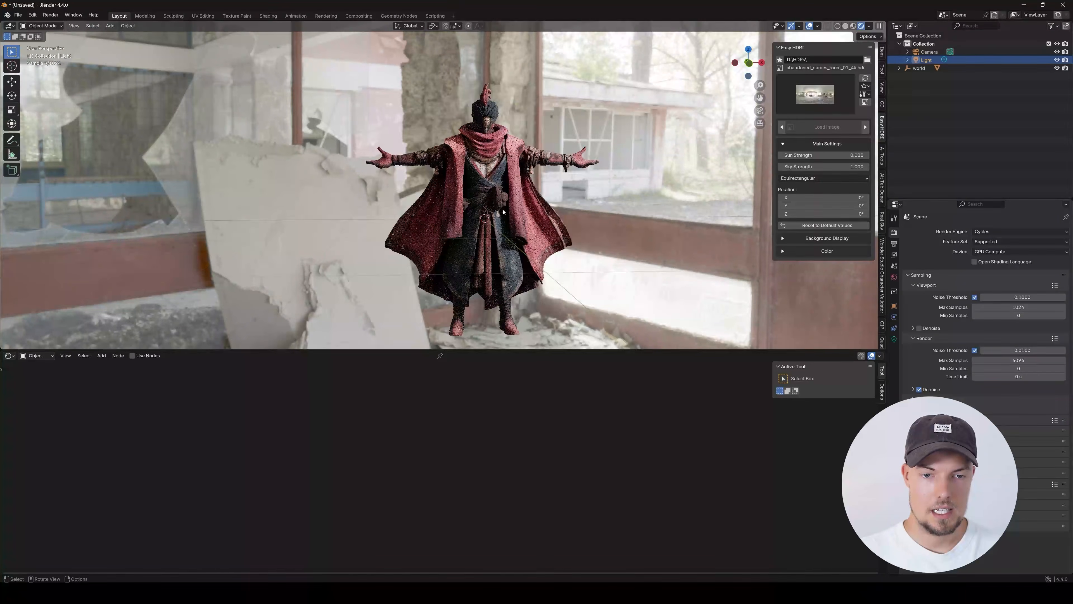
pyautogui.scroll(3, 504, 212)
# - Enlarge the 3D viewport and select the character to show its PBR_Material nodes
pyautogui.moveTo(497, 350); pyautogui.dragTo(496, 437)
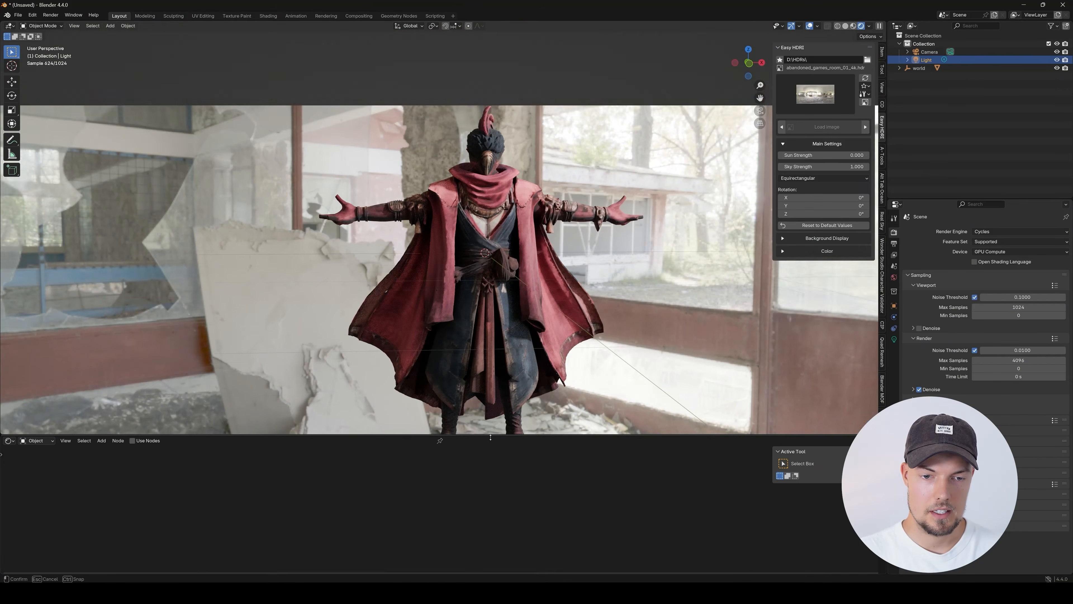
pyautogui.click(471, 350)
pyautogui.scroll(-5, 387, 517)
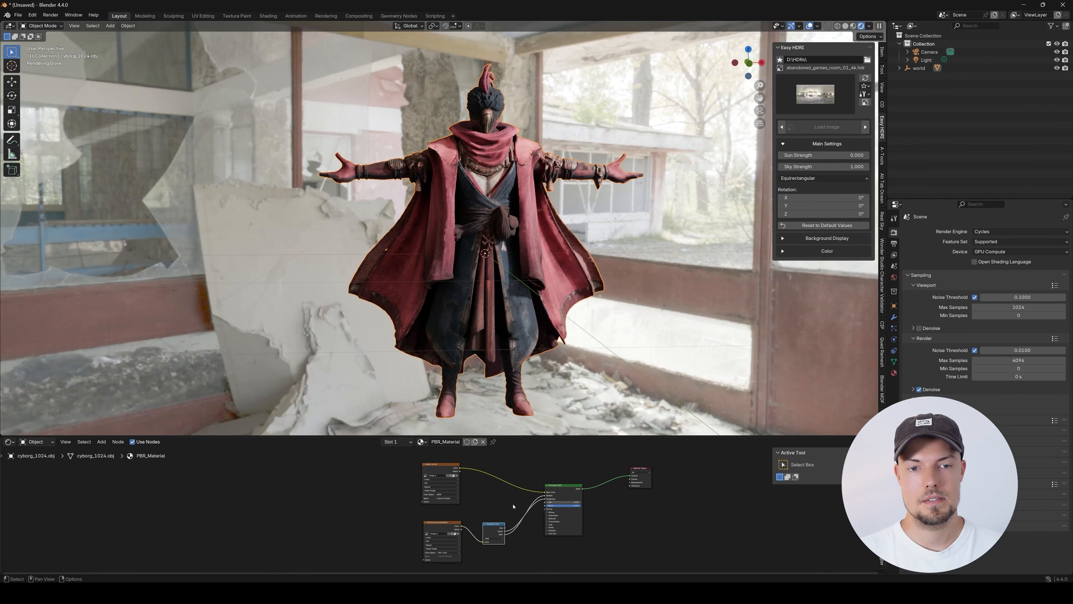
# - Move the Separate Color node closer to the Metallic Roughness texture and add a Color Ramp node beside it
pyautogui.scroll(3, 532, 507)
pyautogui.scroll(1, 545, 486)
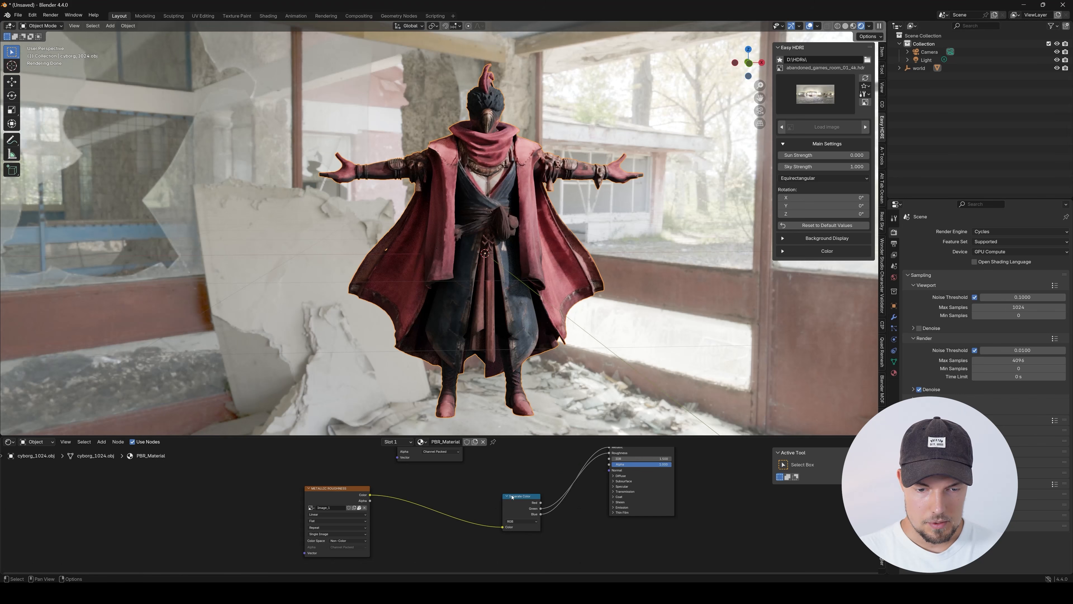
pyautogui.moveTo(507, 507); pyautogui.dragTo(465, 512)
pyautogui.hotkey('shift', 'a')
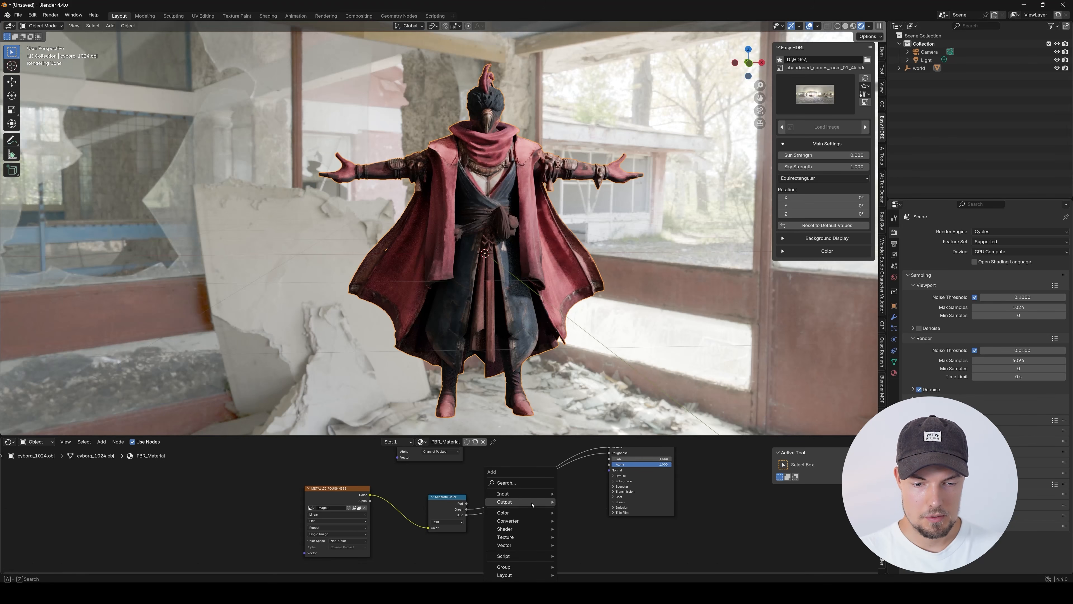
pyautogui.click(523, 483)
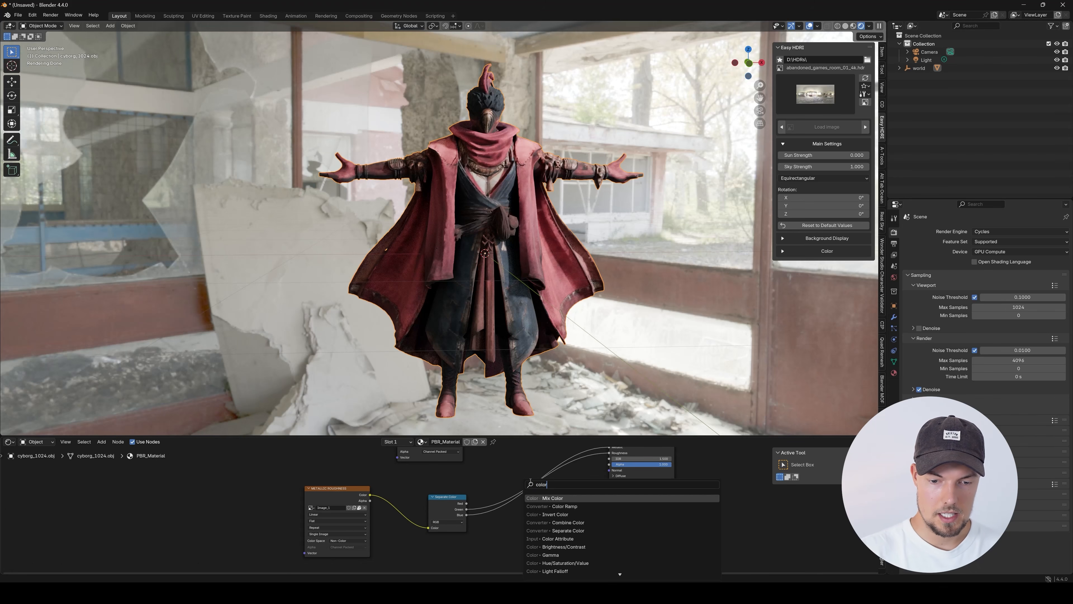
pyautogui.press('Down')
pyautogui.press('Return')
pyautogui.click(473, 518)
pyautogui.moveTo(467, 515); pyautogui.dragTo(480, 526)
pyautogui.moveTo(482, 524); pyautogui.dragTo(468, 535)
pyautogui.moveTo(529, 515); pyautogui.dragTo(532, 515)
# - Route Separate Color's Green output through the Color Ramp's Fac and Color into the Principled BSDF's Roughness
pyautogui.scroll(1, 479, 180)
pyautogui.scroll(3, 479, 180)
pyautogui.scroll(-3, 479, 180)
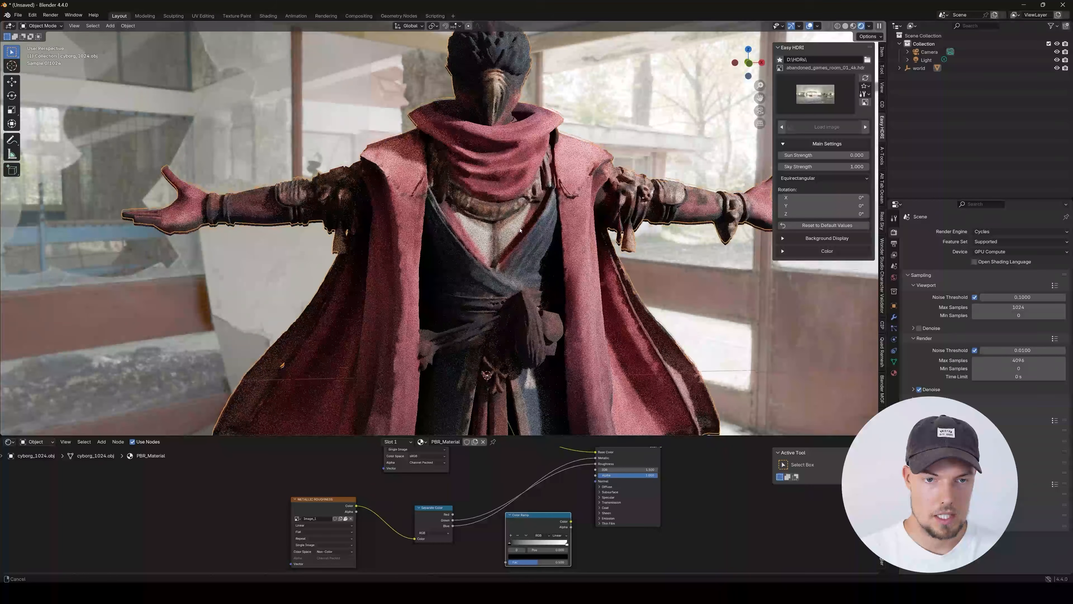
pyautogui.scroll(1, 521, 484)
pyautogui.scroll(-2, 521, 483)
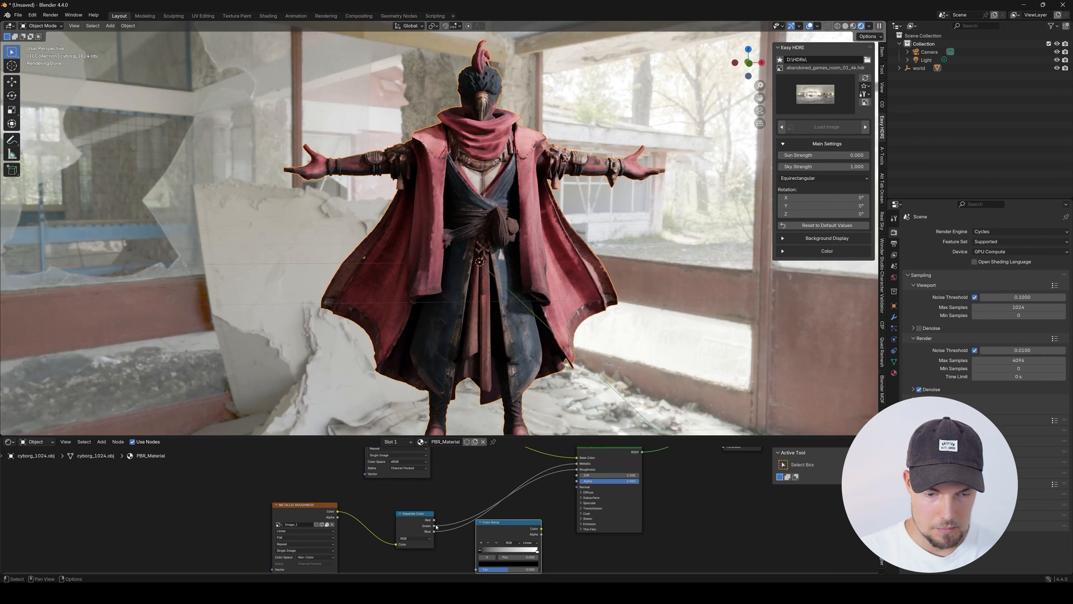
pyautogui.moveTo(476, 561); pyautogui.dragTo(548, 485)
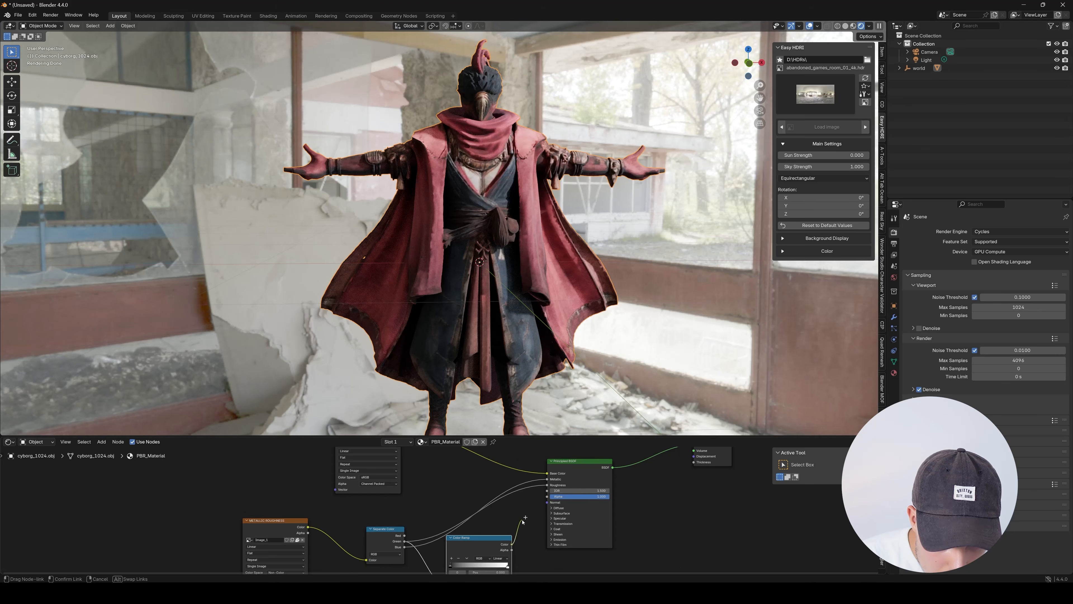
pyautogui.scroll(3, 442, 536)
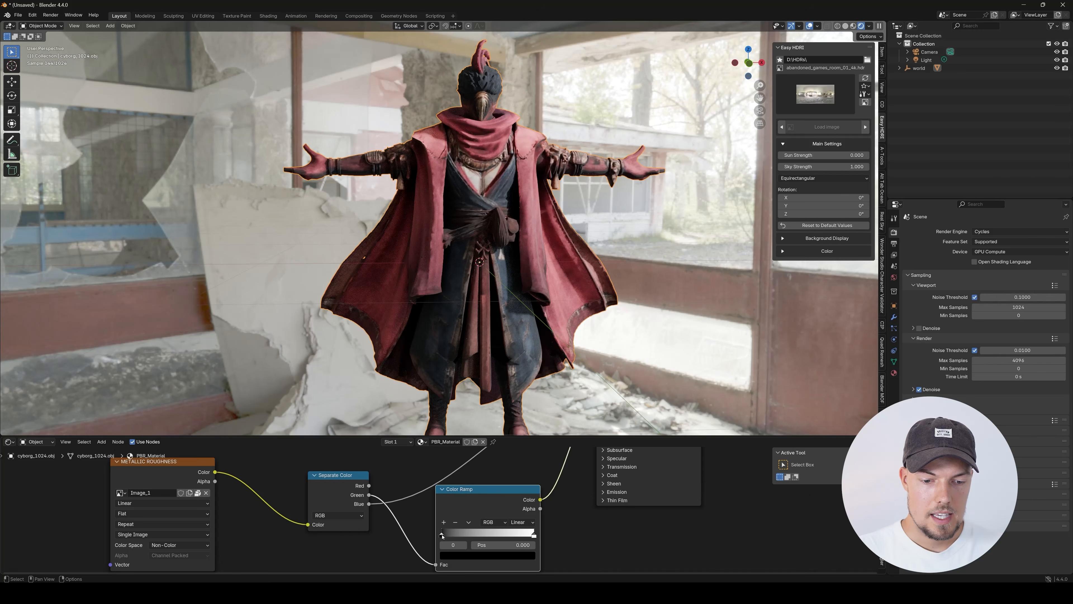
# - Move the Color Ramp's black stop to about 0.32, previewing the ramp on the character through the Material Output
pyautogui.moveTo(445, 536)
pyautogui.mouseDown()
pyautogui.moveTo(476, 536)
pyautogui.moveTo(464, 536)
pyautogui.mouseUp()
pyautogui.scroll(-3, 476, 536)
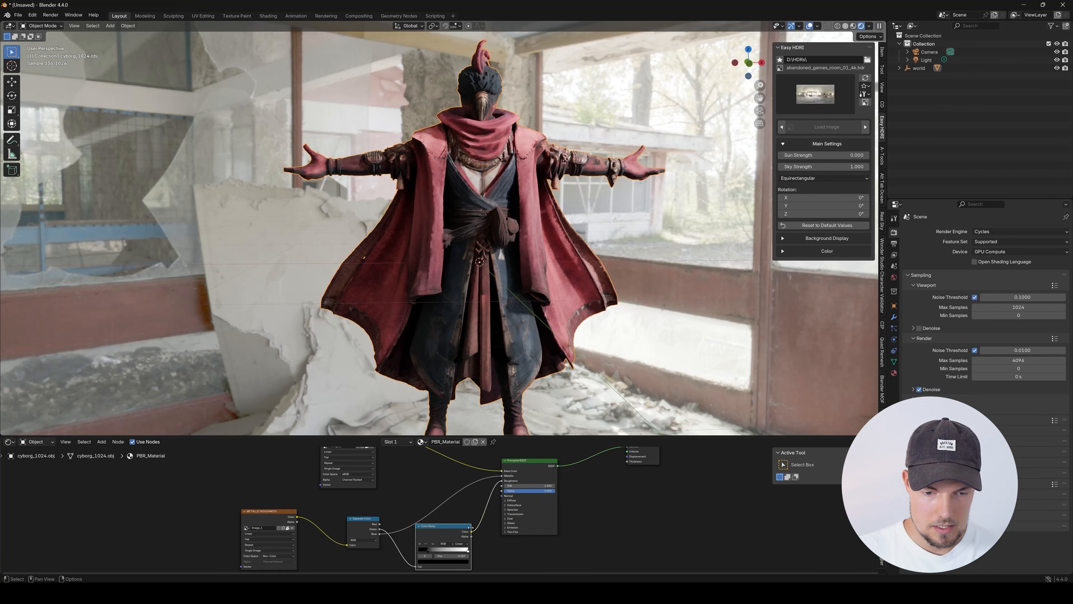
pyautogui.moveTo(482, 530); pyautogui.dragTo(627, 488)
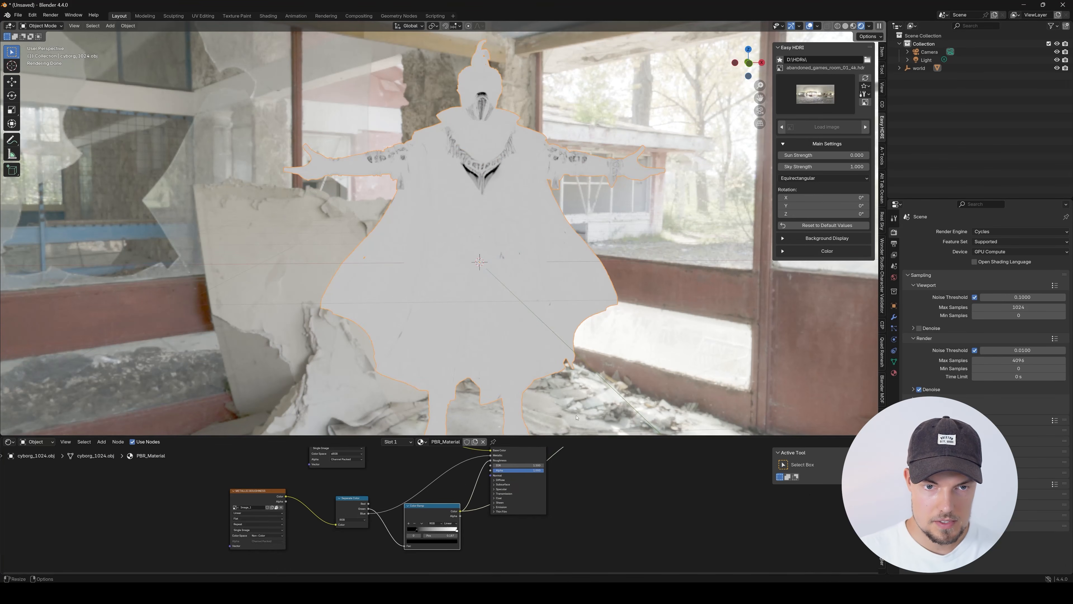
pyautogui.scroll(6, 435, 517)
pyautogui.moveTo(470, 542); pyautogui.dragTo(491, 540)
pyautogui.moveTo(406, 537)
pyautogui.mouseDown()
pyautogui.moveTo(442, 537)
pyautogui.moveTo(420, 537)
pyautogui.mouseUp()
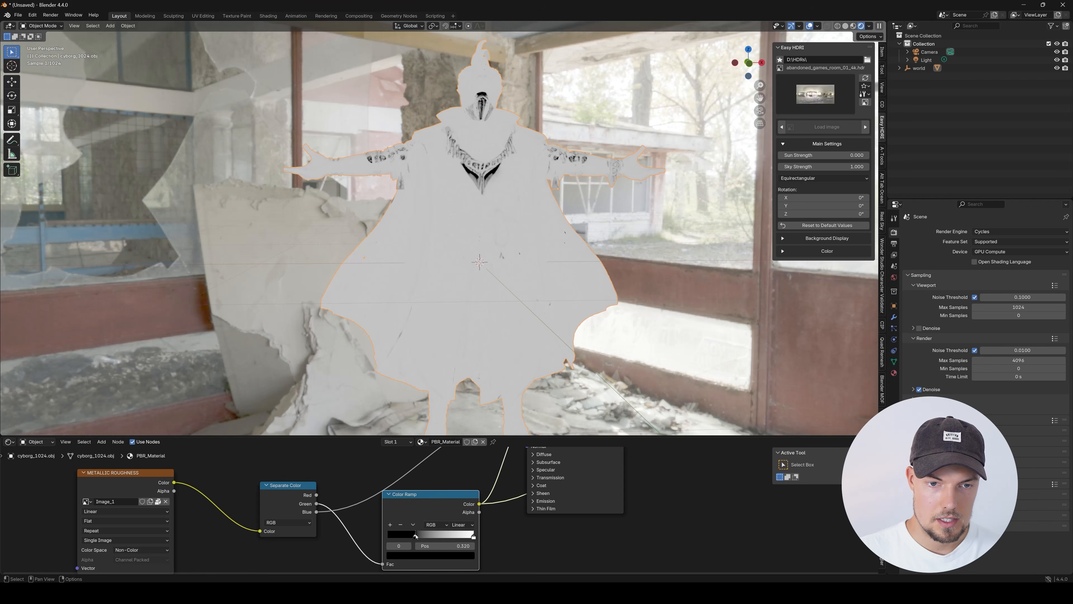
# - Reconnect the Principled BSDF to the Material Output and view the character's head and shoulders up close
pyautogui.click(433, 555)
pyautogui.moveTo(460, 485); pyautogui.dragTo(460, 451)
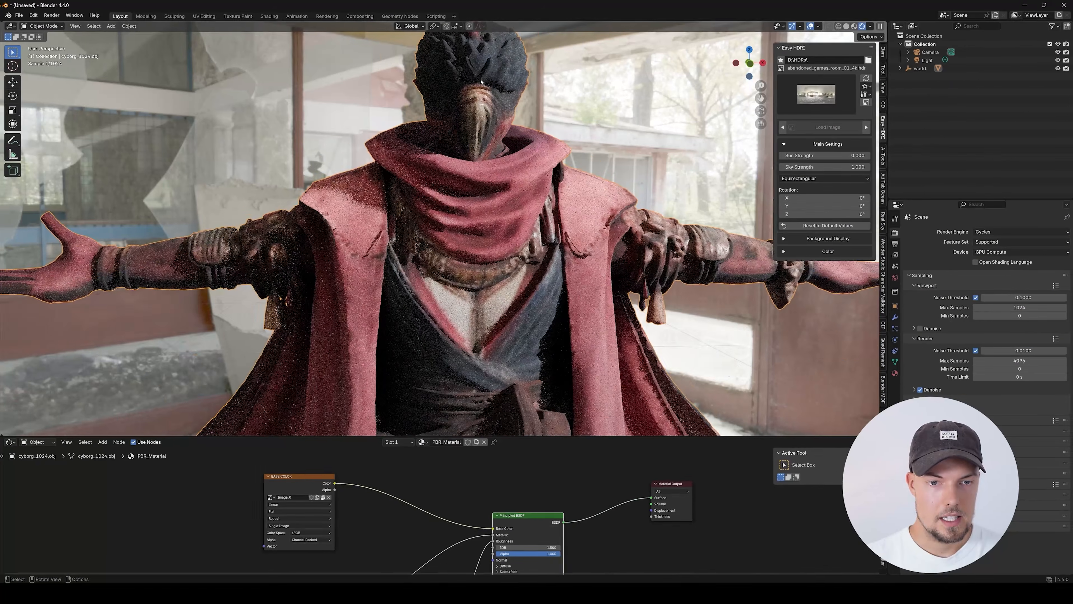
pyautogui.scroll(3, 468, 144)
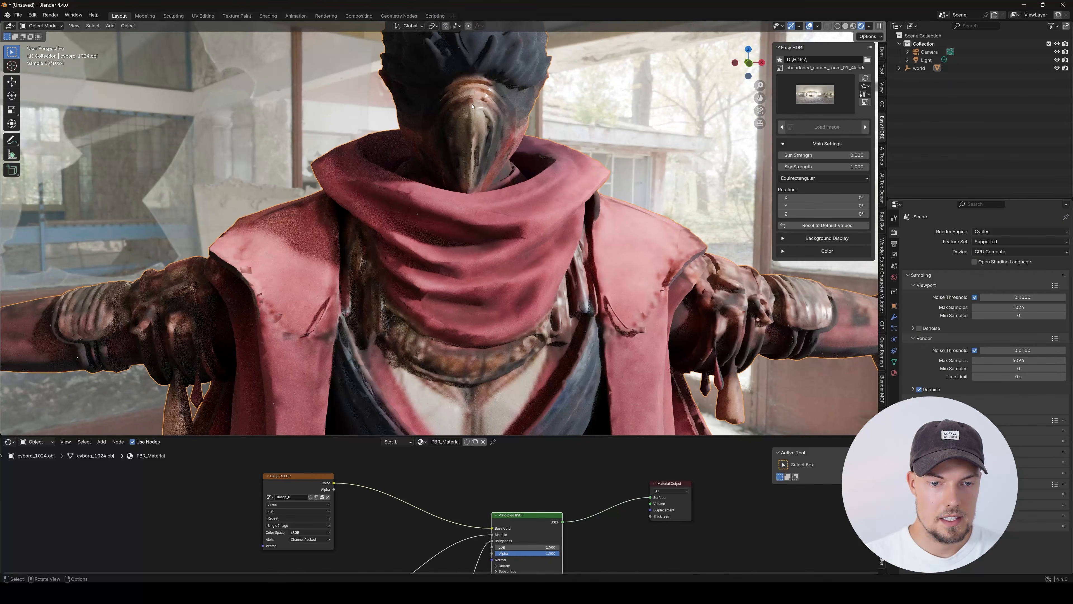
# - Insert a second Color Ramp node between Separate Color's Blue output and the Principled BSDF's Metallic input
pyautogui.scroll(-4, 468, 144)
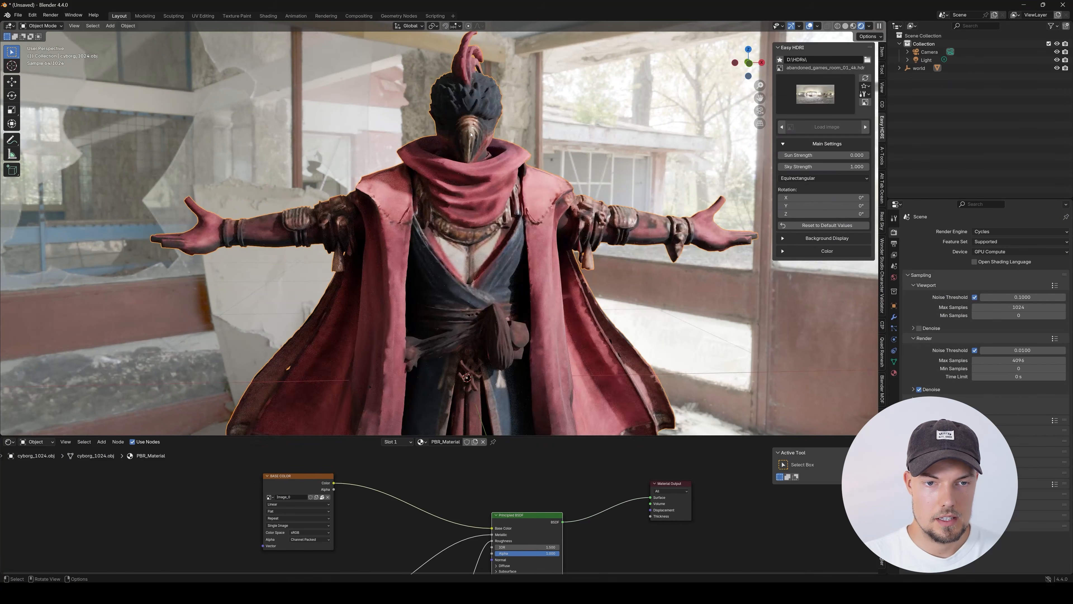
pyautogui.scroll(-3, 471, 134)
pyautogui.moveTo(471, 134); pyautogui.dragTo(455, 250)
pyautogui.scroll(-3, 479, 528)
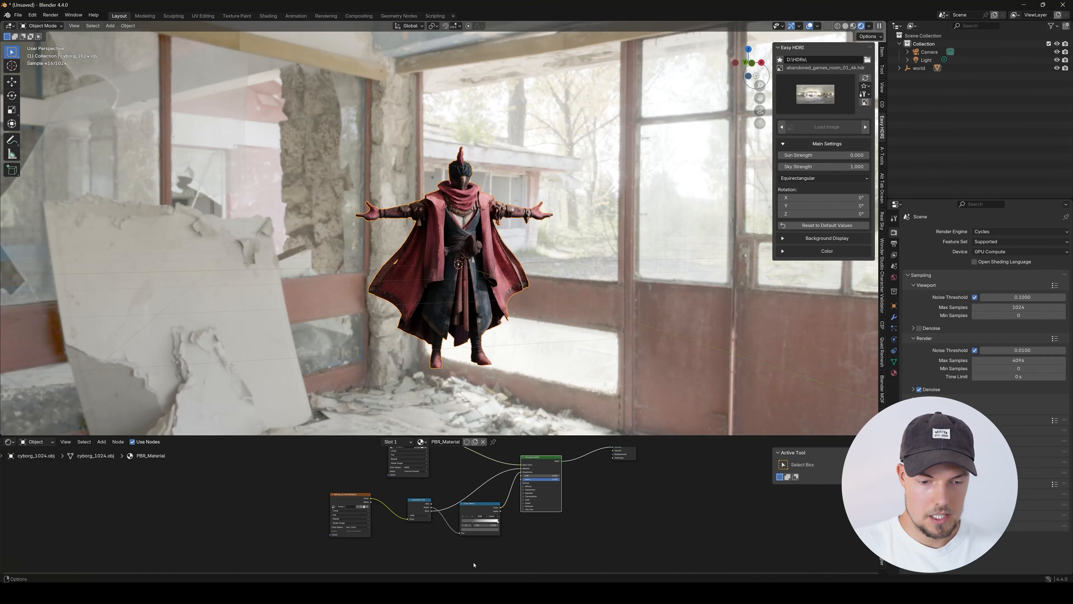
pyautogui.scroll(5, 480, 489)
pyautogui.hotkey('shift', 'a')
pyautogui.click(431, 470)
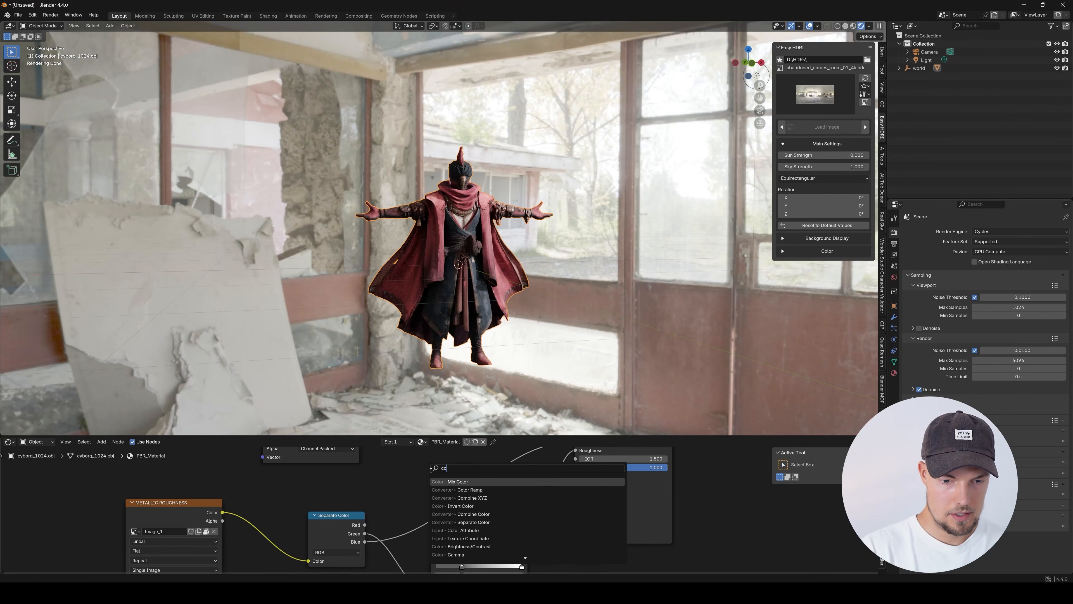
pyautogui.click(469, 490)
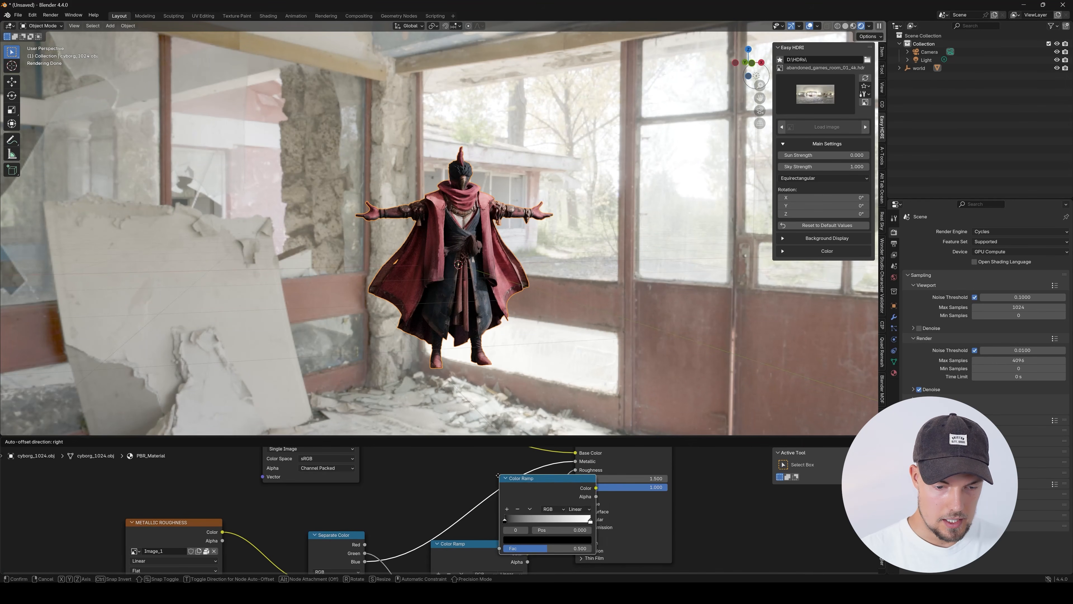
pyautogui.click(431, 467)
# - Tighten the Metallic Color Ramp by placing its black stop at about 0.14 and moving the white stop inward close to it
pyautogui.moveTo(433, 516); pyautogui.dragTo(458, 515)
pyautogui.scroll(4, 473, 221)
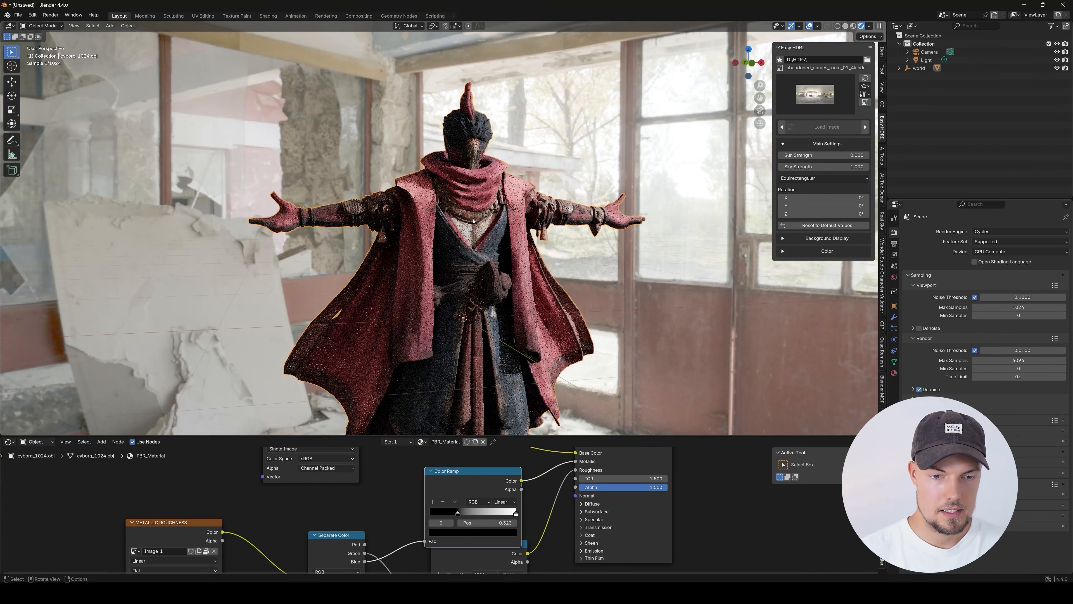
pyautogui.moveTo(516, 515); pyautogui.dragTo(484, 511)
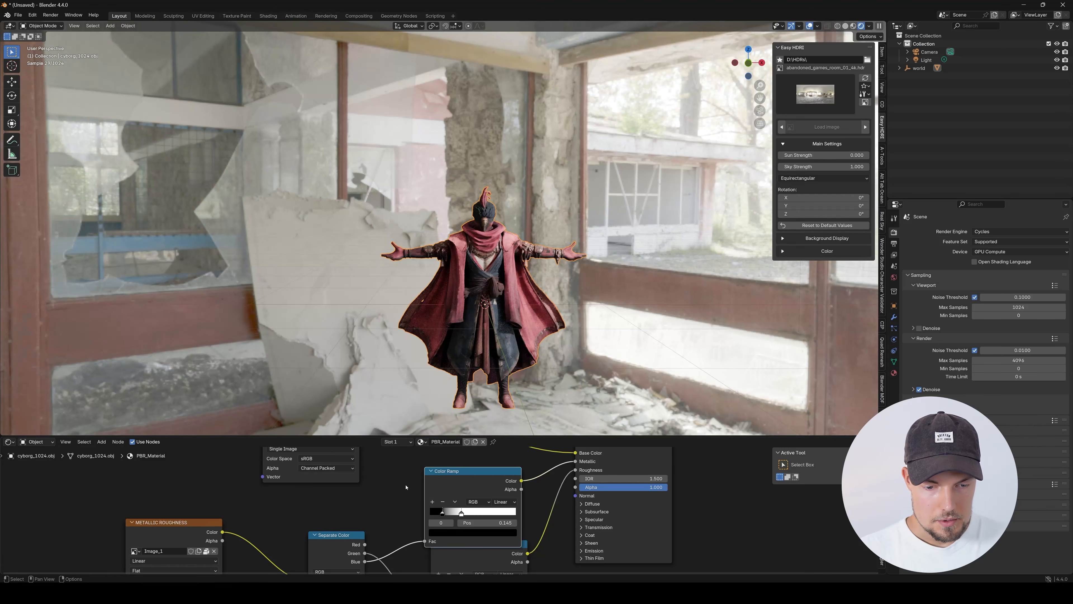
# - Darken the Roughness Color Ramp's white stop to light grey D3D3D3 with Value 0.650, checking the character's shine
pyautogui.scroll(-2, 400, 511)
pyautogui.click(526, 540)
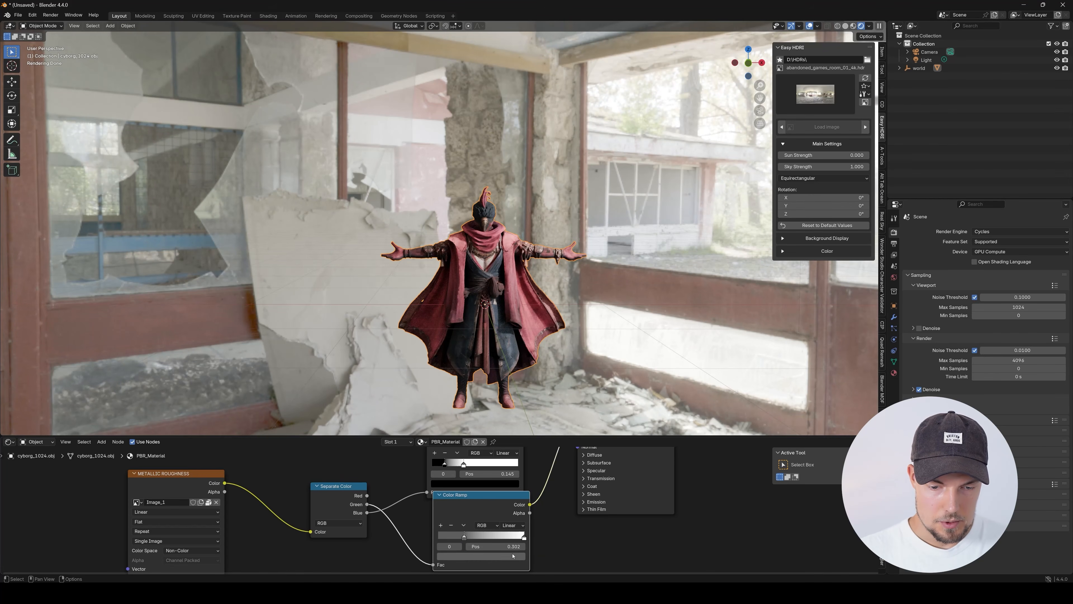
pyautogui.click(512, 558)
pyautogui.moveTo(512, 439)
pyautogui.mouseDown()
pyautogui.moveTo(511, 459)
pyautogui.moveTo(511, 441)
pyautogui.mouseUp()
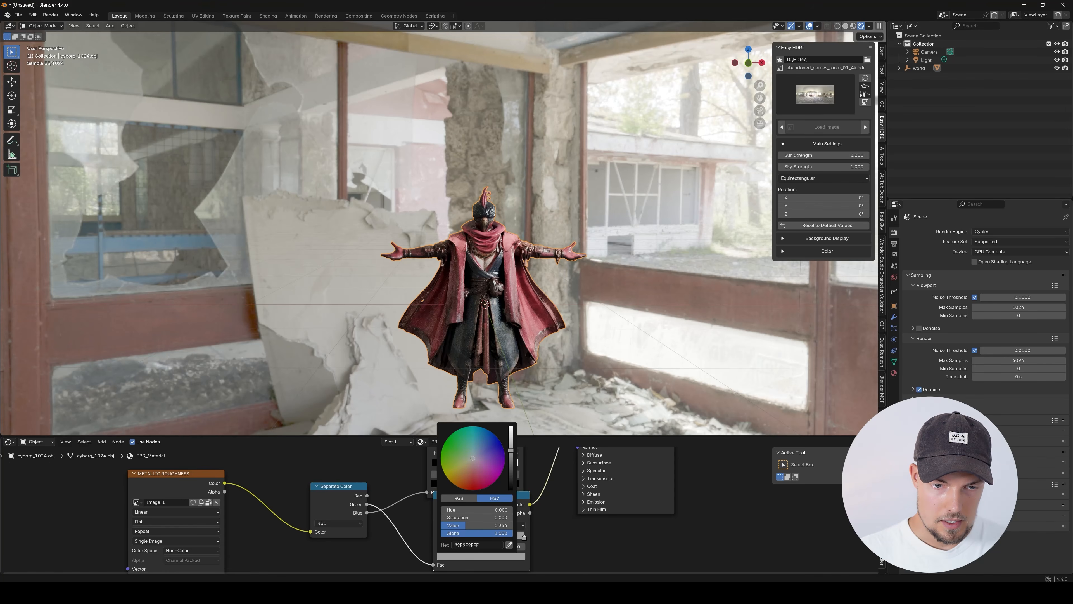
pyautogui.scroll(5, 504, 362)
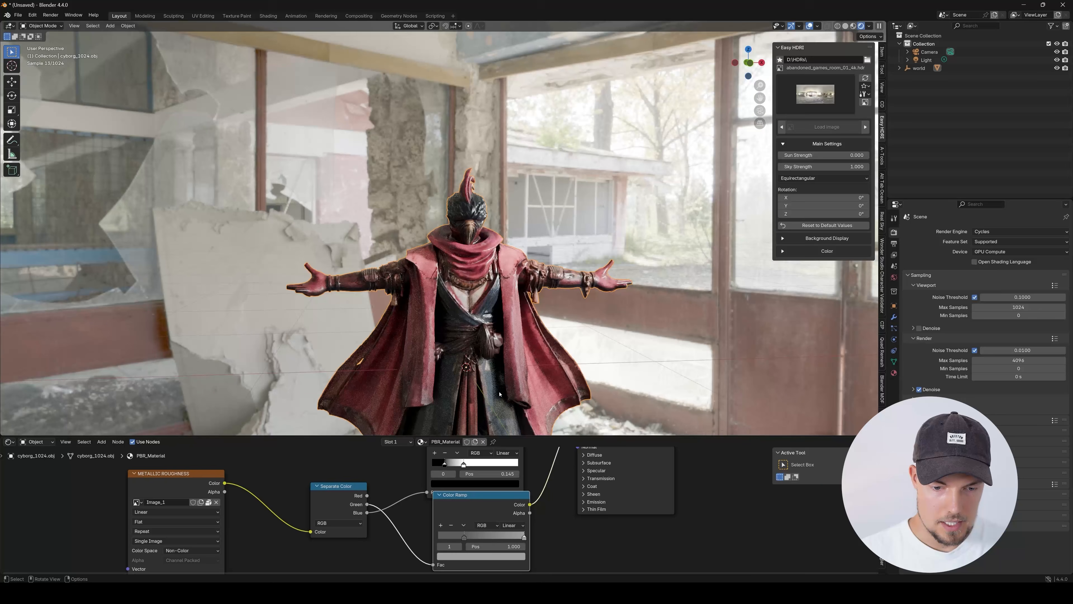
pyautogui.click(507, 557)
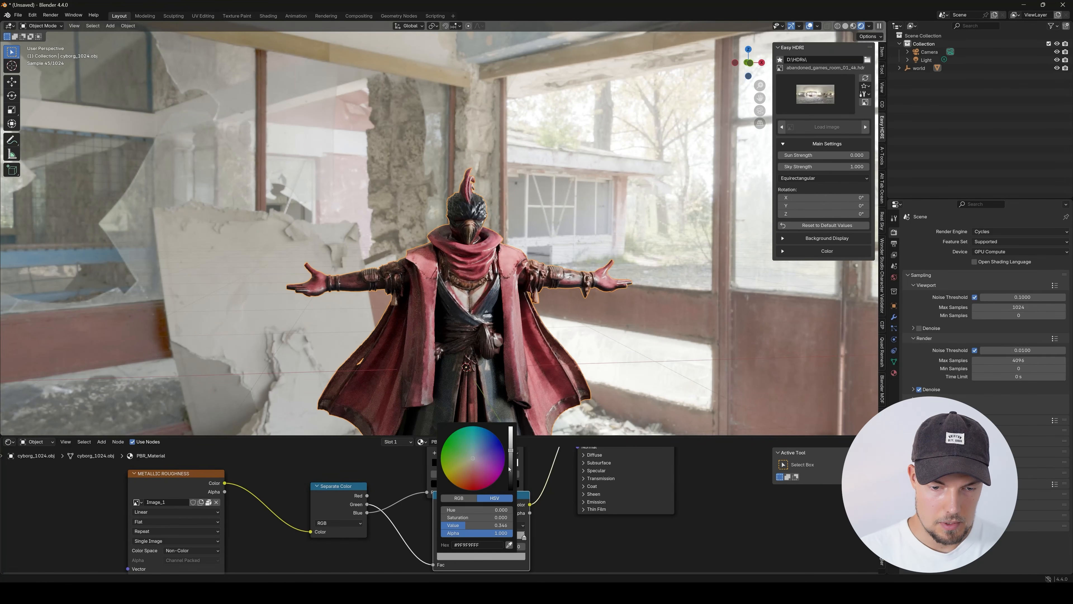
pyautogui.moveTo(511, 434); pyautogui.dragTo(511, 436)
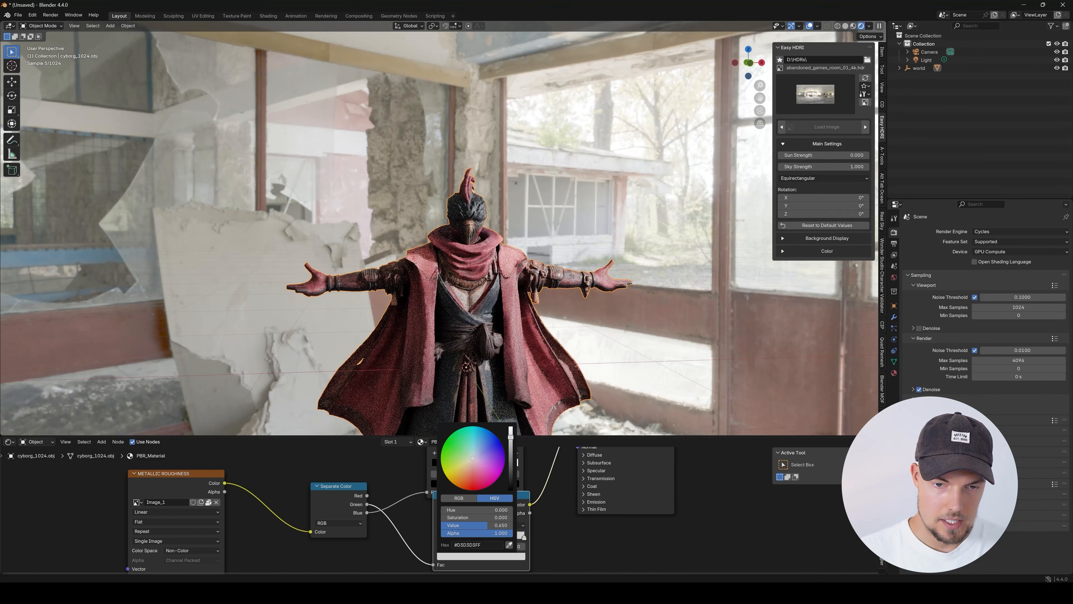
pyautogui.moveTo(486, 330); pyautogui.dragTo(471, 301)
pyautogui.scroll(-2, 514, 310)
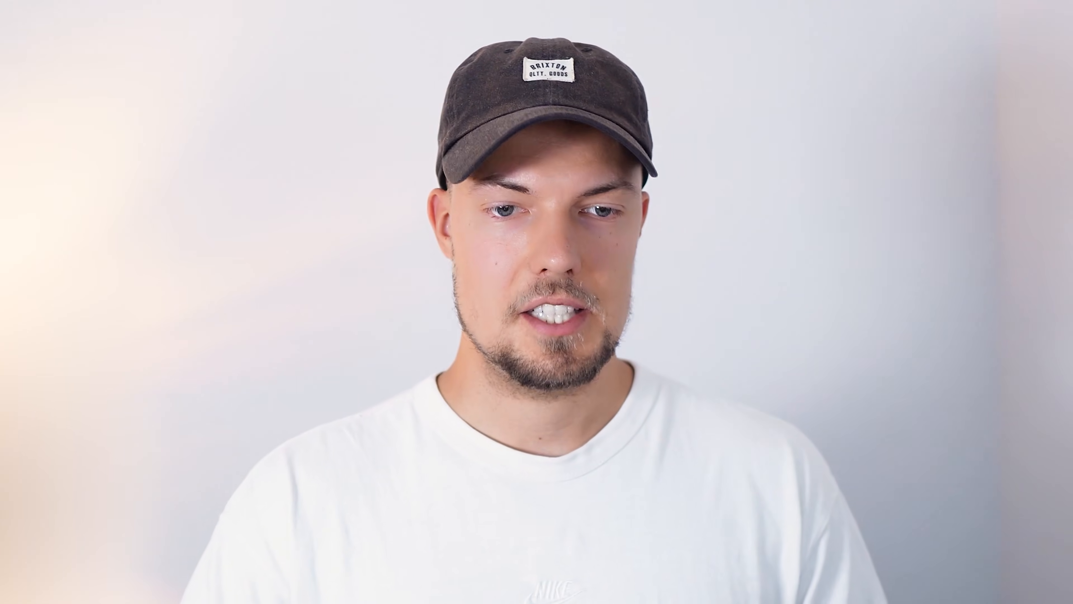